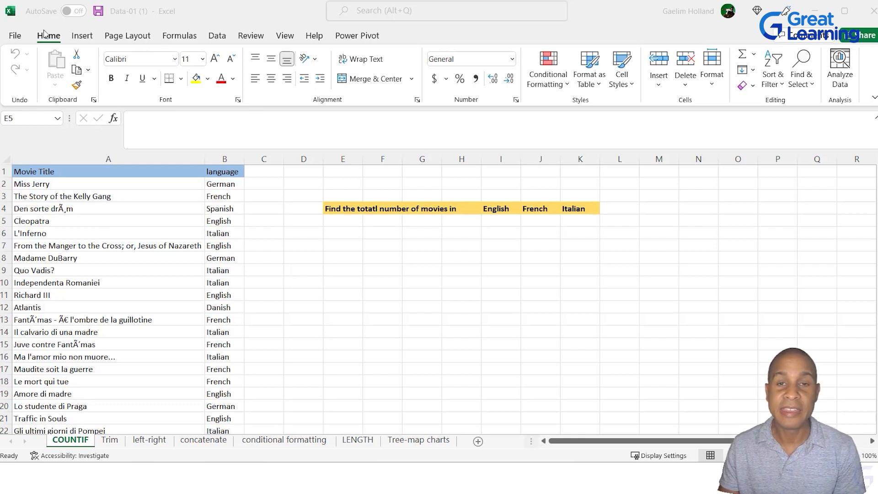
Look up "countif" in Excel Help and read the COUNTIF usage examples
{"action": "left_click", "coordinate": [314, 36]}
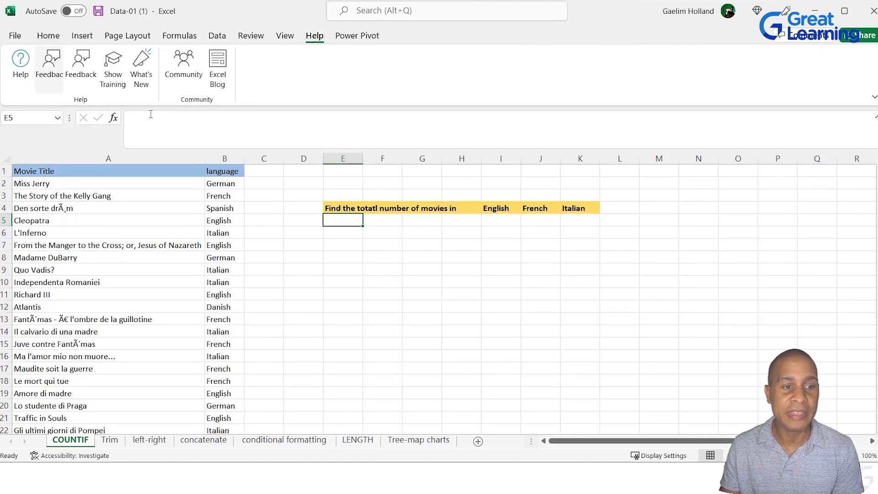
{"action": "left_click", "coordinate": [19, 56]}
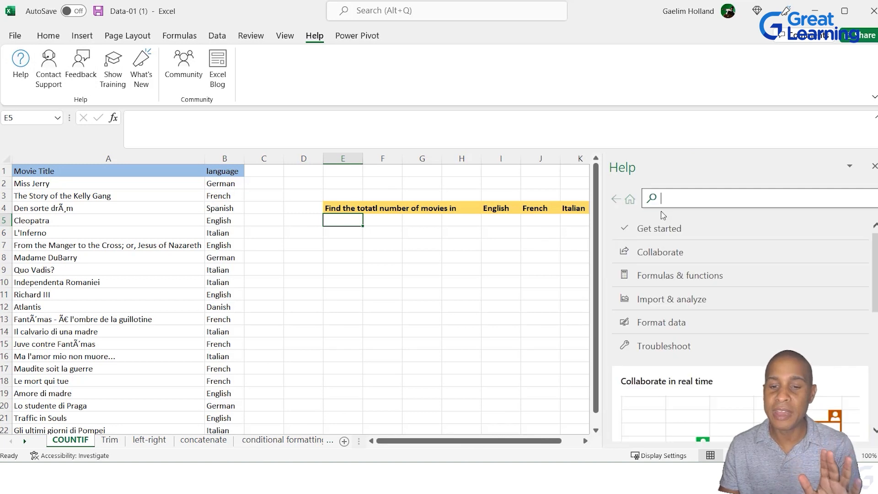
{"action": "type", "text": "co"}
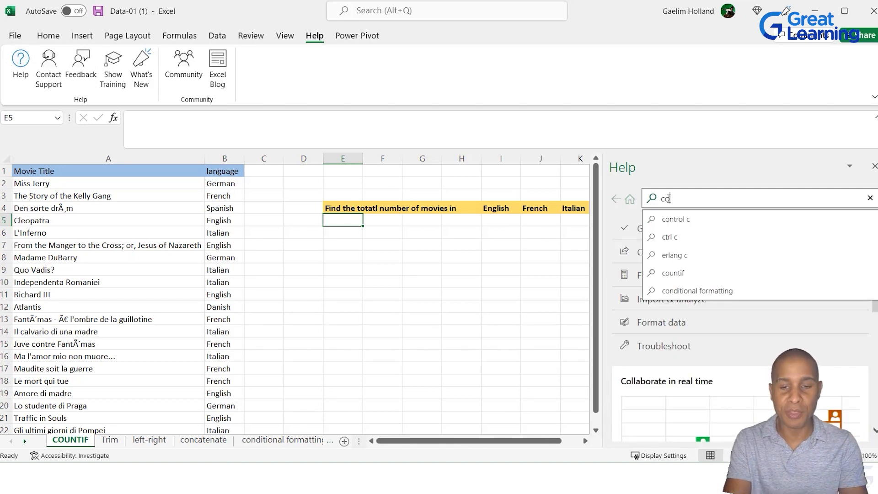
{"action": "type", "text": "uniif"}
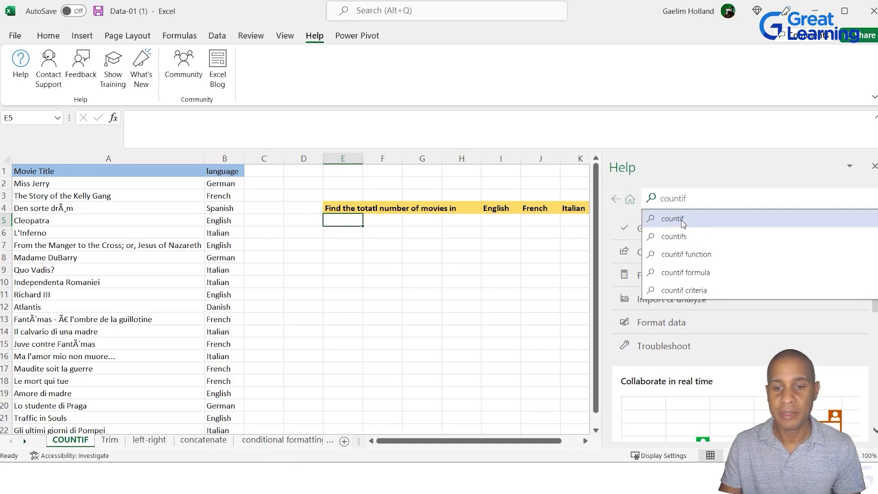
{"action": "left_click", "coordinate": [683, 222]}
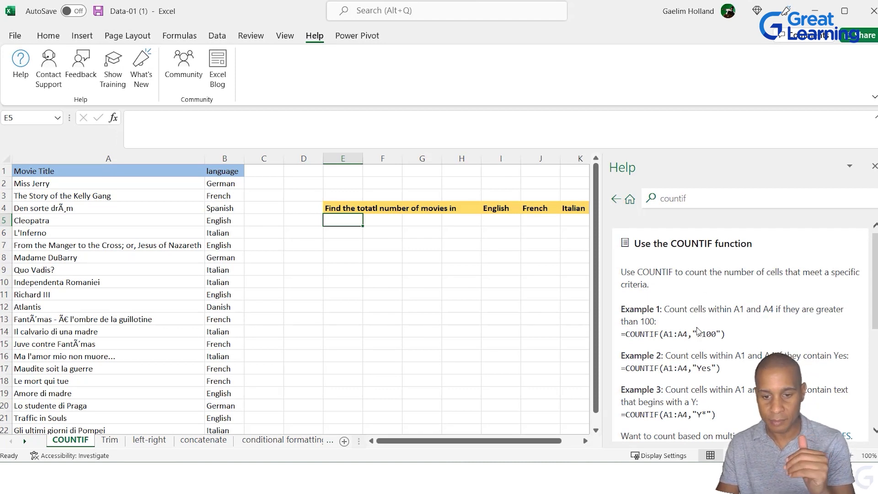
{"action": "scroll", "coordinate": [700, 411], "scroll_direction": "down", "scroll_amount": 2}
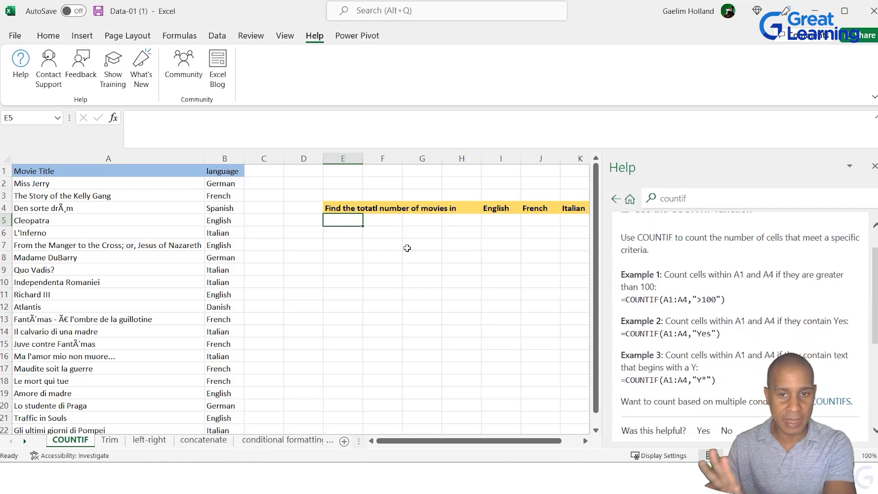
Enter the formula =COUNTIF(B2:B22,"English") in cell I5 under the English heading
{"action": "left_click", "coordinate": [407, 244]}
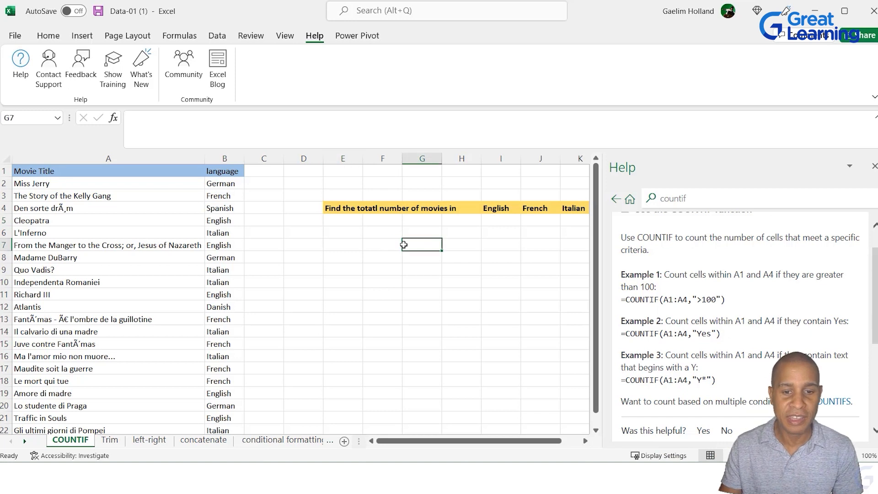
{"action": "left_click", "coordinate": [490, 222]}
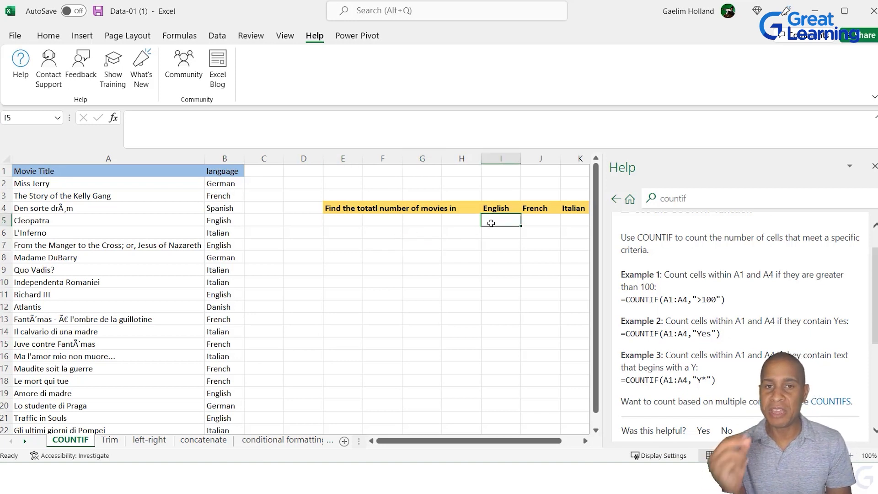
{"action": "type", "text": "="}
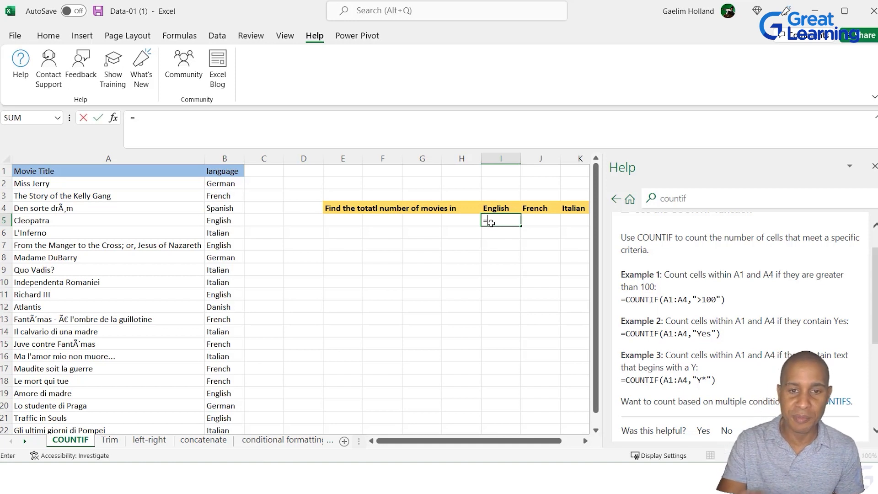
{"action": "type", "text": "ciy"}
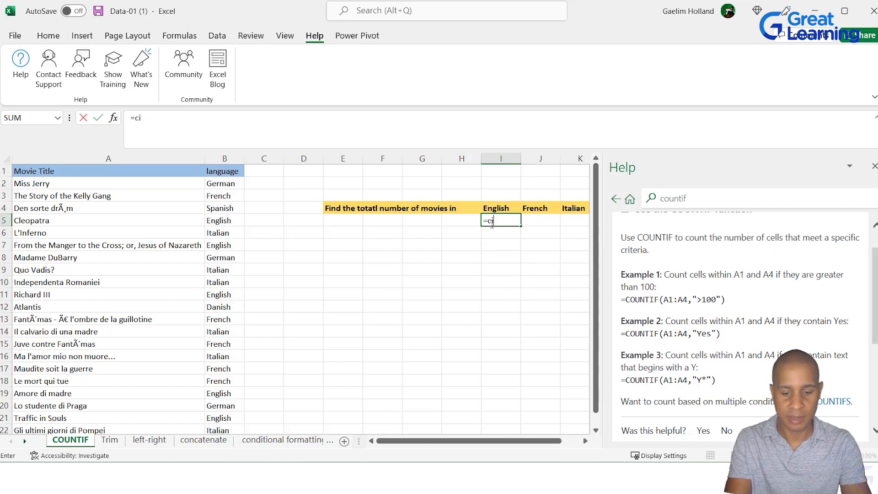
{"action": "key", "text": "BackSpace"}
{"action": "type", "text": "ount"}
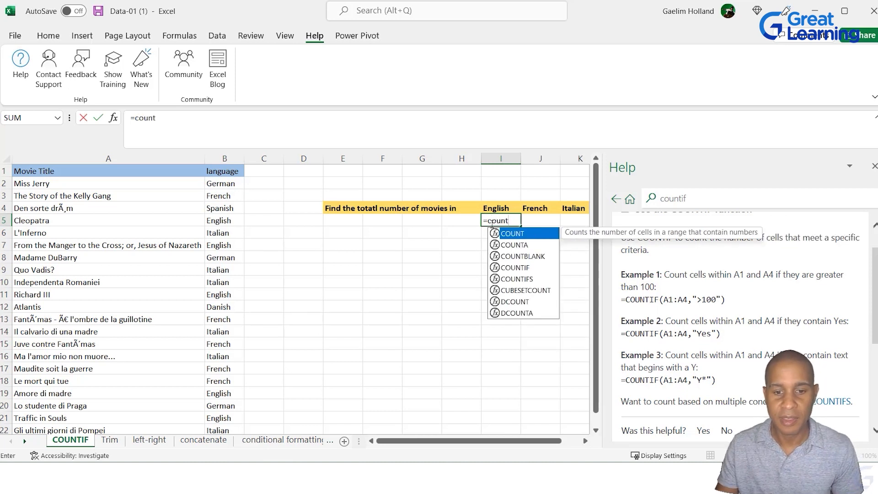
{"action": "double_click", "coordinate": [509, 268]}
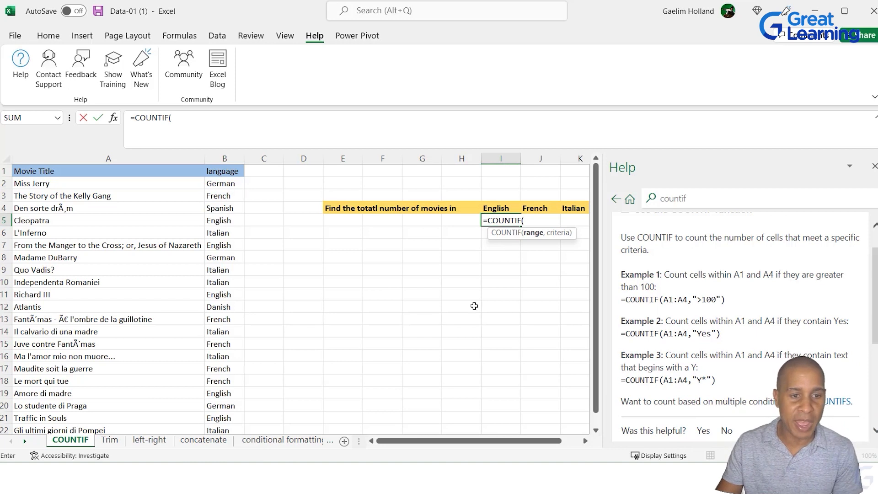
{"action": "left_click_drag", "start_coordinate": [225, 180], "coordinate": [222, 394]}
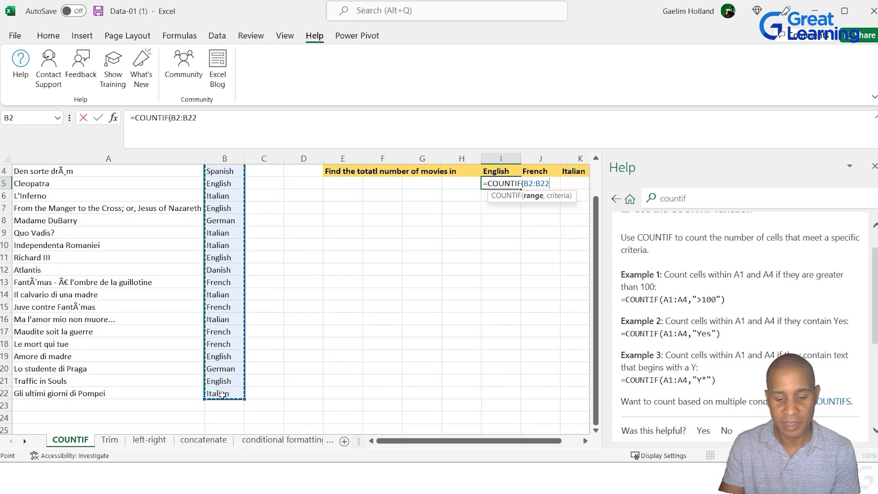
{"action": "type", "text": ","}
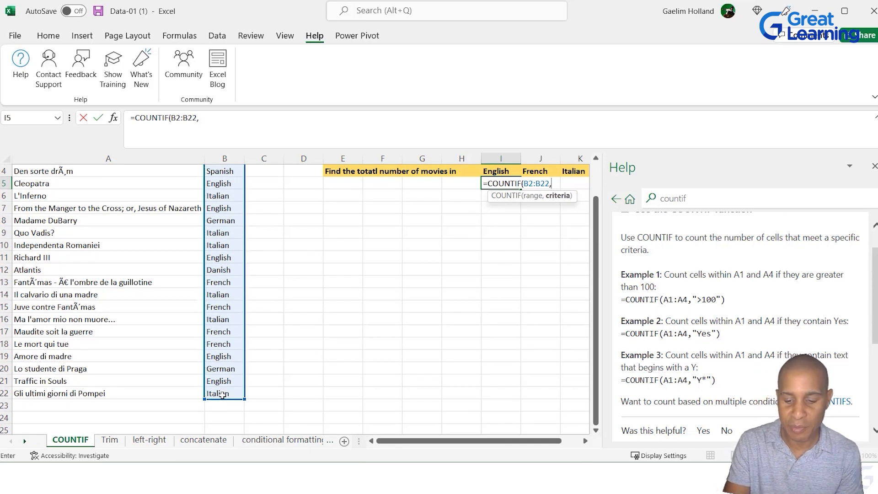
{"action": "type", "text": "\"English"}
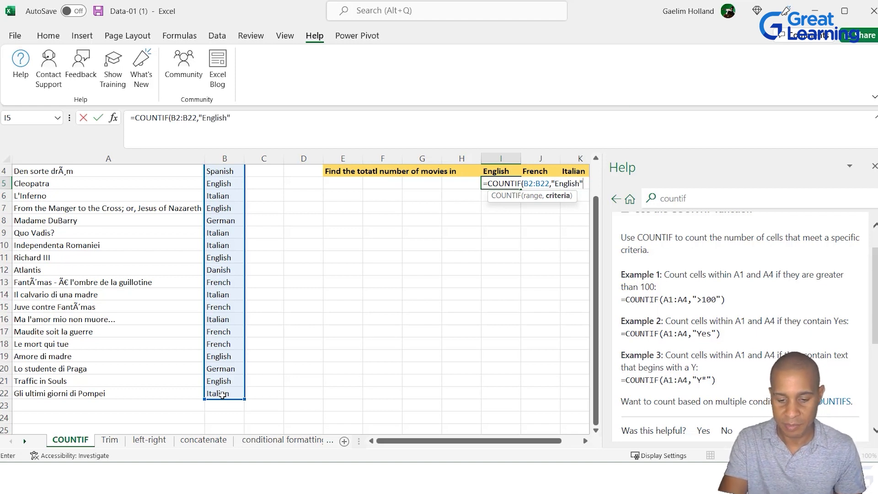
{"action": "type", "text": "\")"}
{"action": "key", "text": "Return"}
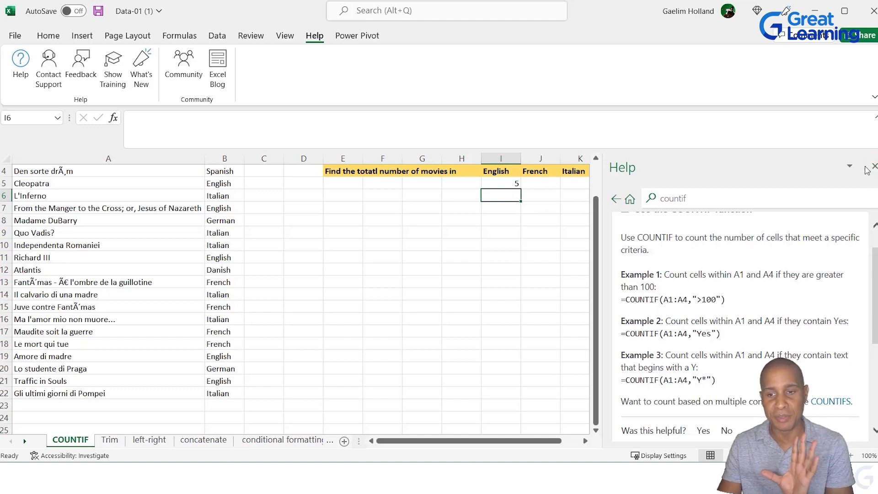
Dismiss the Help pane and copy the COUNTIF formula text from cell I5
{"action": "left_click", "coordinate": [874, 166]}
{"action": "left_click", "coordinate": [505, 181]}
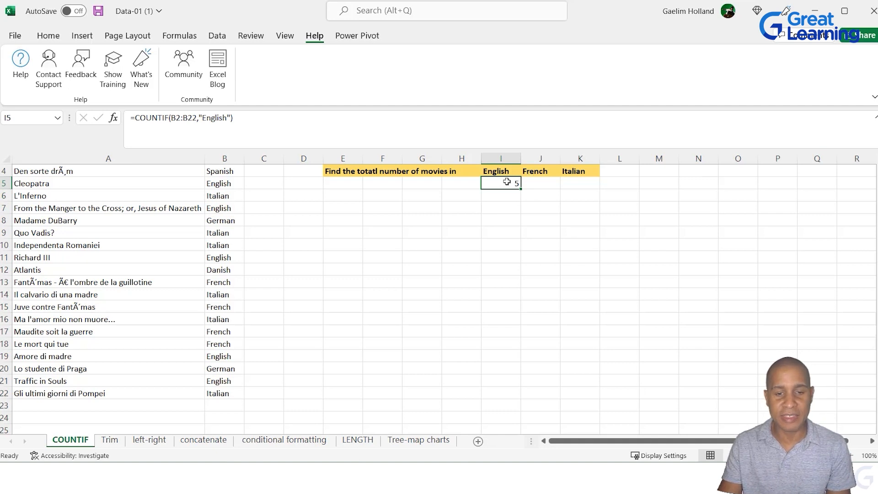
{"action": "left_click_drag", "start_coordinate": [262, 115], "coordinate": [128, 115]}
{"action": "key", "text": "ctrl+c"}
{"action": "key", "text": "Escape"}
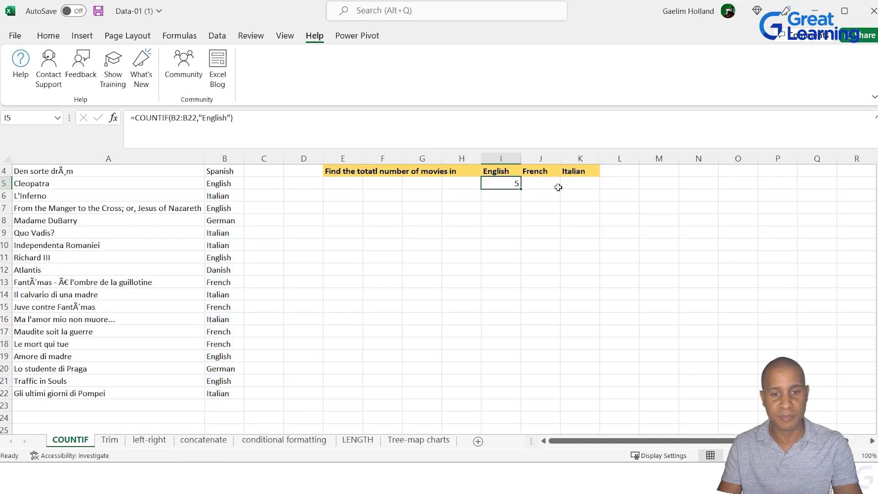
Paste the copied formula into cell J5 and change its criterion to "French"
{"action": "left_click", "coordinate": [547, 184]}
{"action": "key", "text": "ctrl+v"}
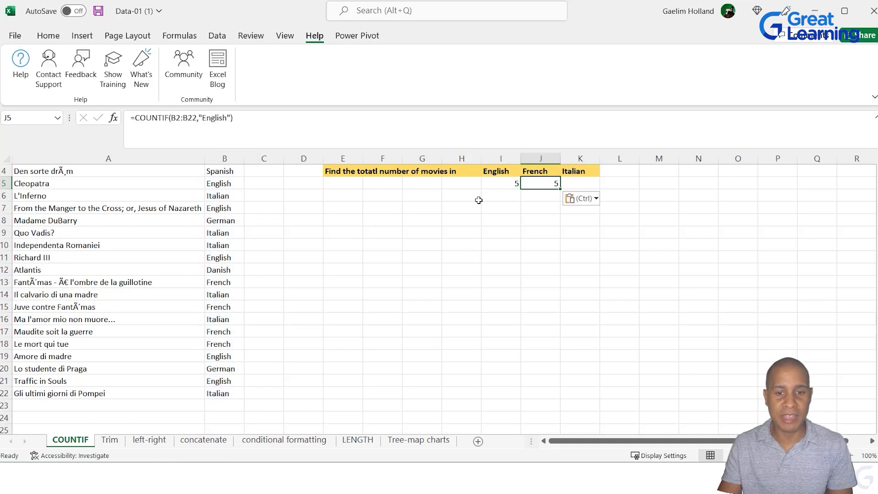
{"action": "left_click_drag", "start_coordinate": [204, 120], "coordinate": [228, 116]}
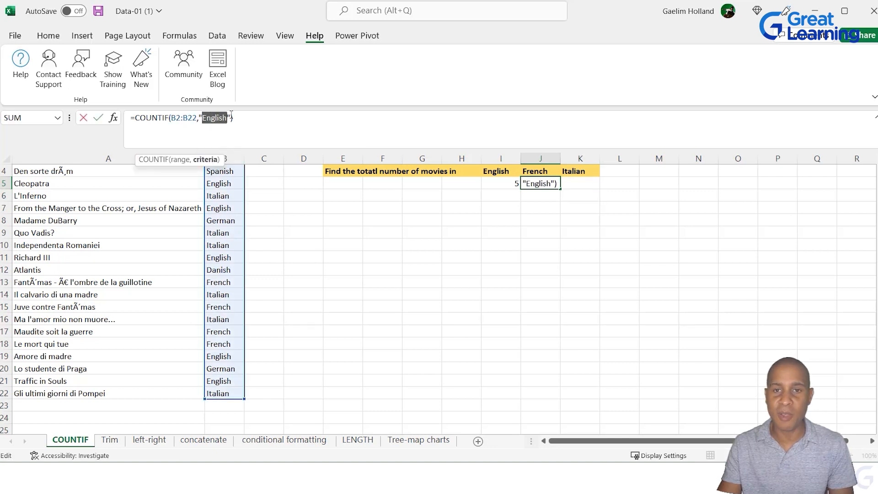
{"action": "type", "text": "French"}
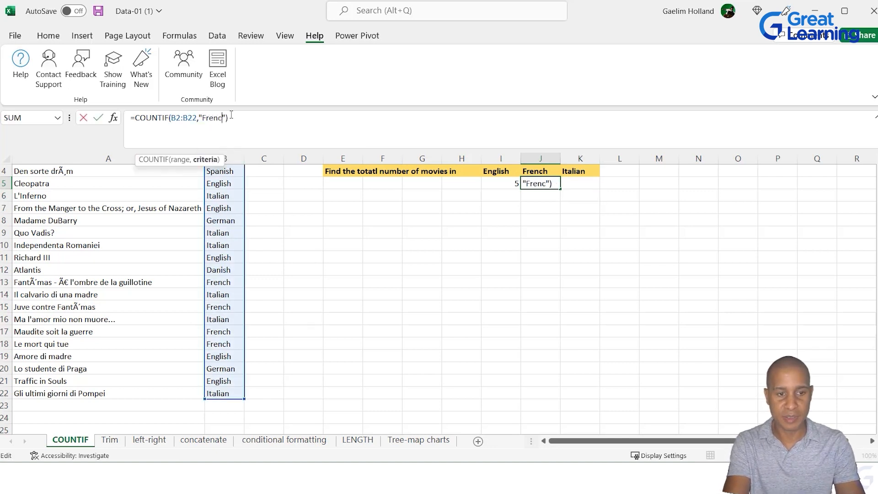
{"action": "key", "text": "Return"}
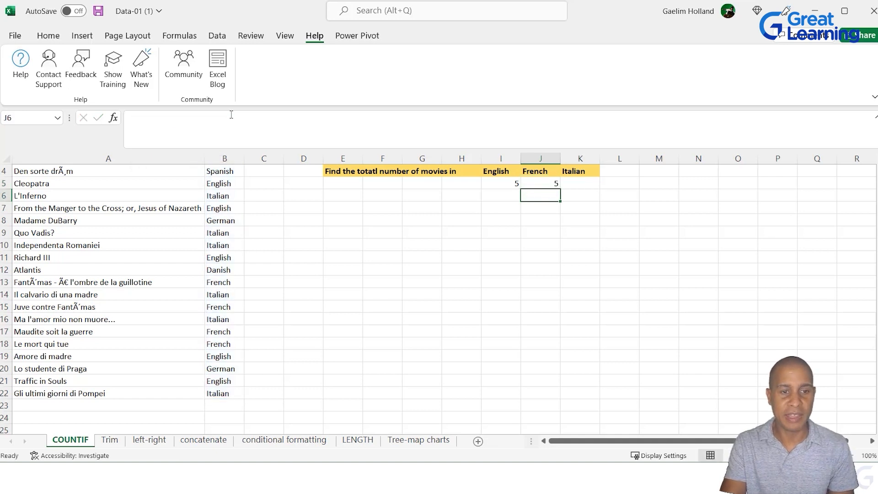
Paste the copied formula into cell K5 and change its criterion to "Italian"
{"action": "left_click", "coordinate": [572, 185]}
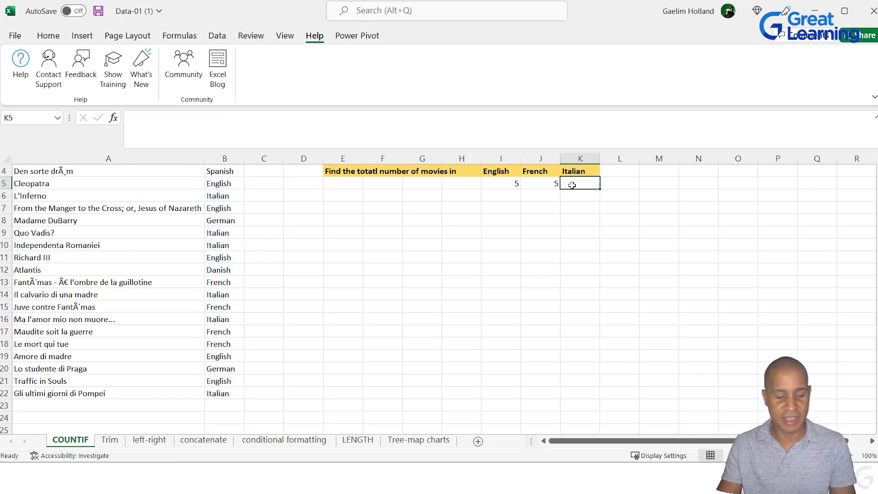
{"action": "key", "text": "ctrl+v"}
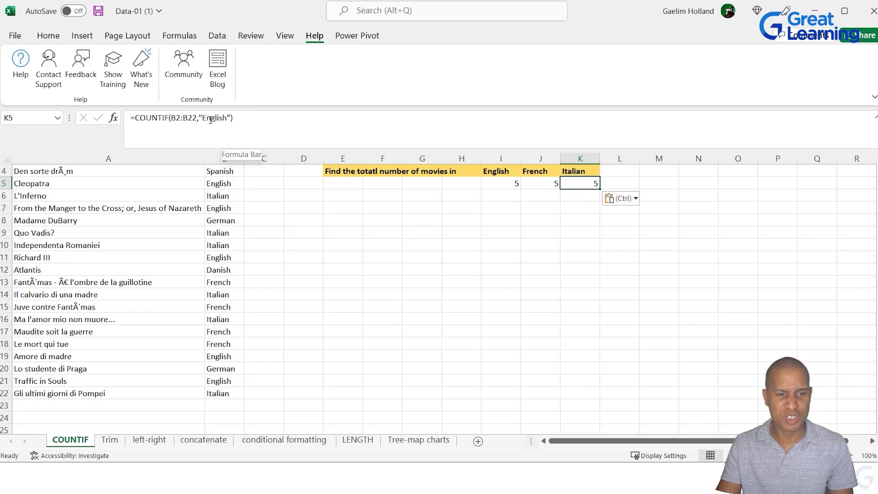
{"action": "left_click_drag", "start_coordinate": [204, 119], "coordinate": [227, 118]}
{"action": "type", "text": "Italian"}
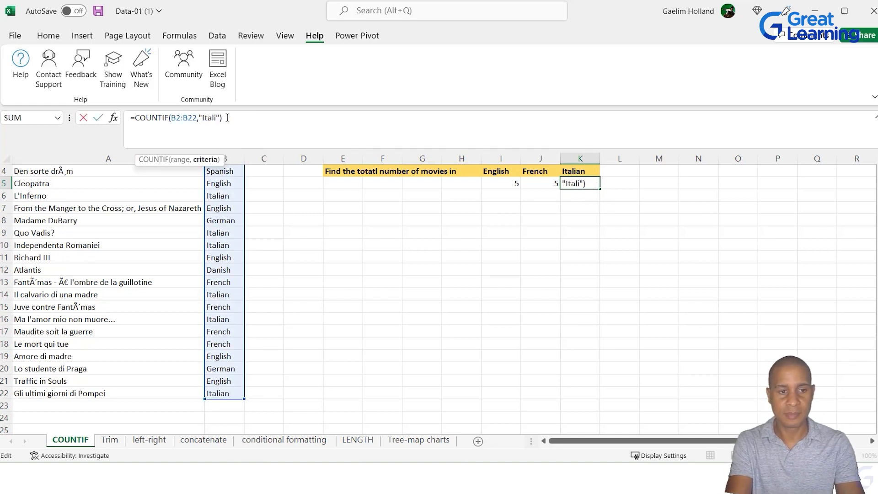
{"action": "key", "text": "Return"}
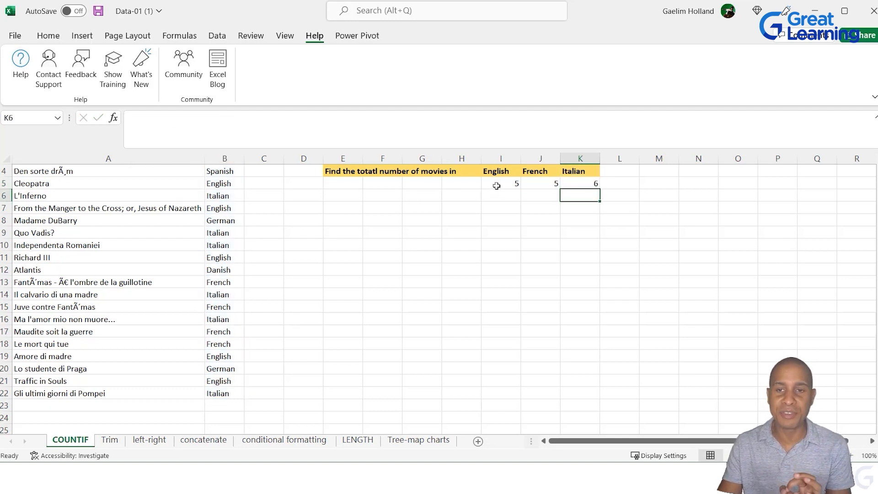
{"action": "scroll", "coordinate": [206, 366], "scroll_direction": "up", "scroll_amount": 1}
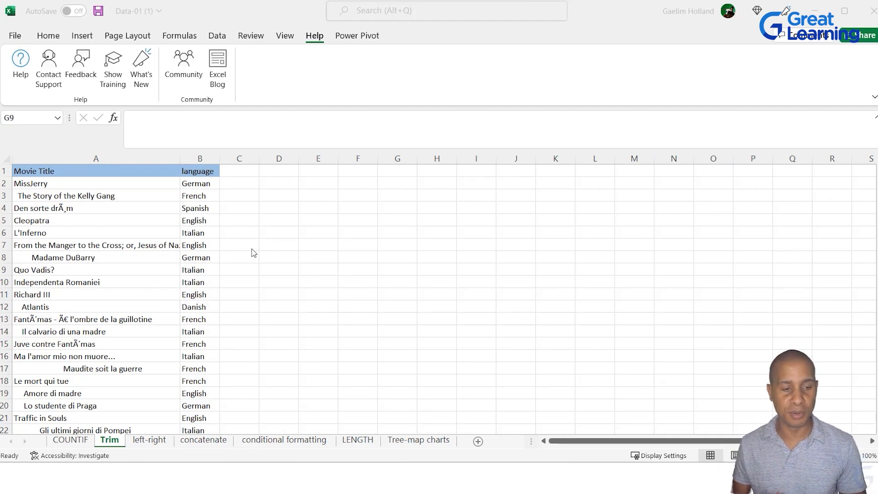
{"action": "left_click", "coordinate": [142, 187]}
{"action": "left_click", "coordinate": [143, 186]}
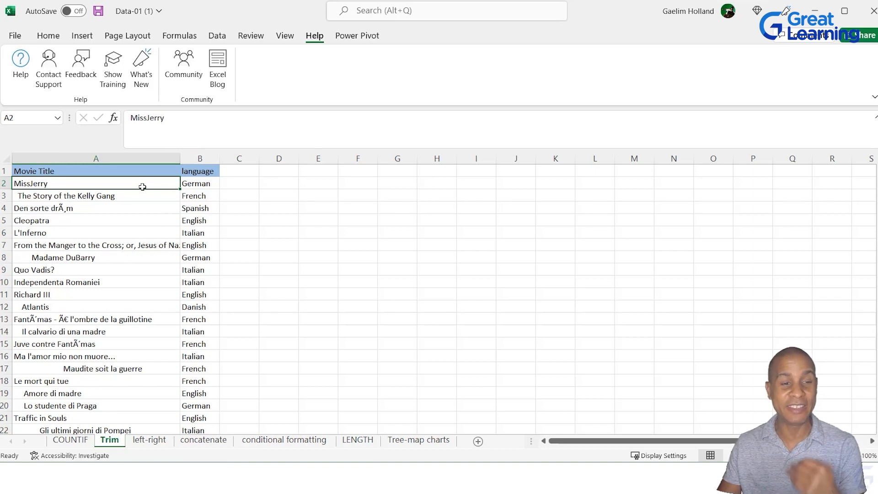
{"action": "left_click", "coordinate": [80, 200]}
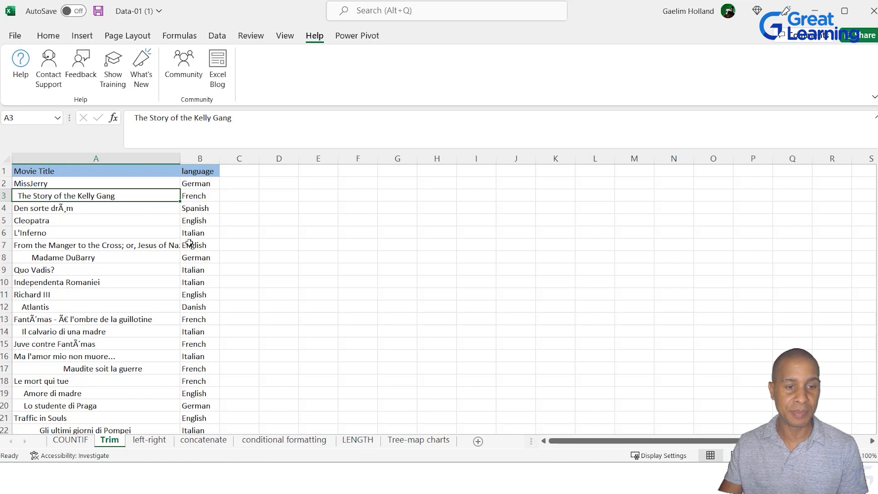
Fill the language header from B1 across into C1 to carry over its formatting
{"action": "left_click", "coordinate": [235, 171]}
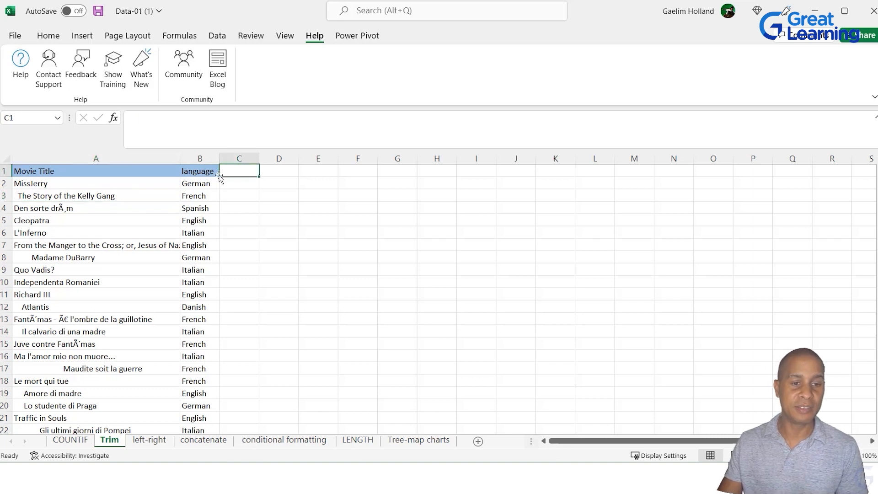
{"action": "left_click", "coordinate": [217, 172]}
{"action": "left_click_drag", "start_coordinate": [219, 177], "coordinate": [241, 177]}
{"action": "left_click", "coordinate": [247, 171]}
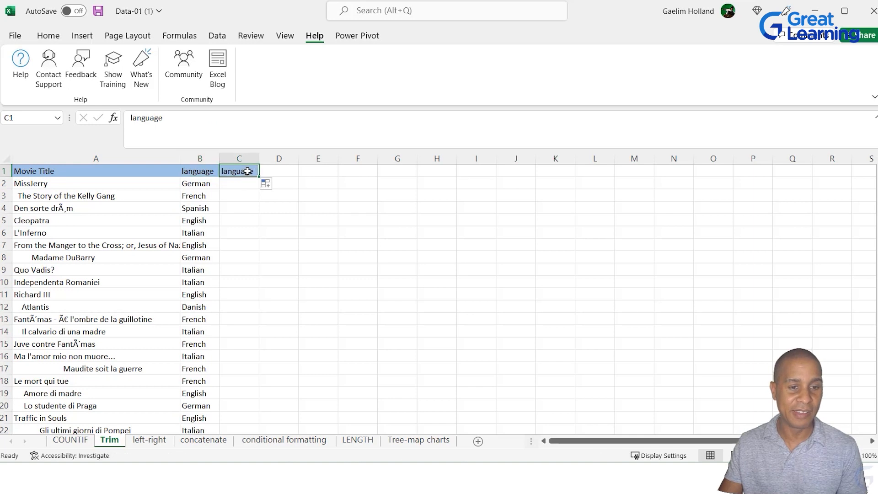
Replace the header text in cell C1 with "Trimmed Movie Titles"
{"action": "left_click_drag", "start_coordinate": [190, 120], "coordinate": [116, 120]}
{"action": "type", "text": "Trim"}
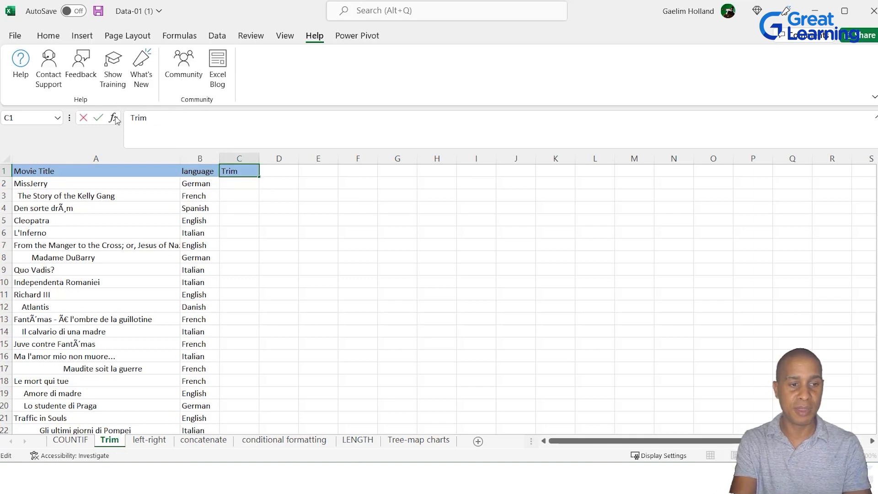
{"action": "type", "text": "med"}
{"action": "key", "text": "BackSpace"}
{"action": "key", "text": "BackSpace"}
{"action": "type", "text": "med "}
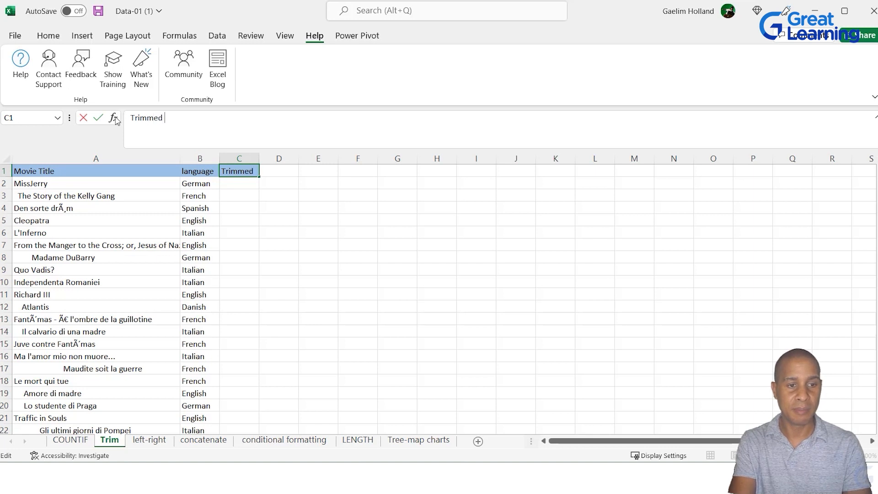
{"action": "type", "text": "Movie Titles"}
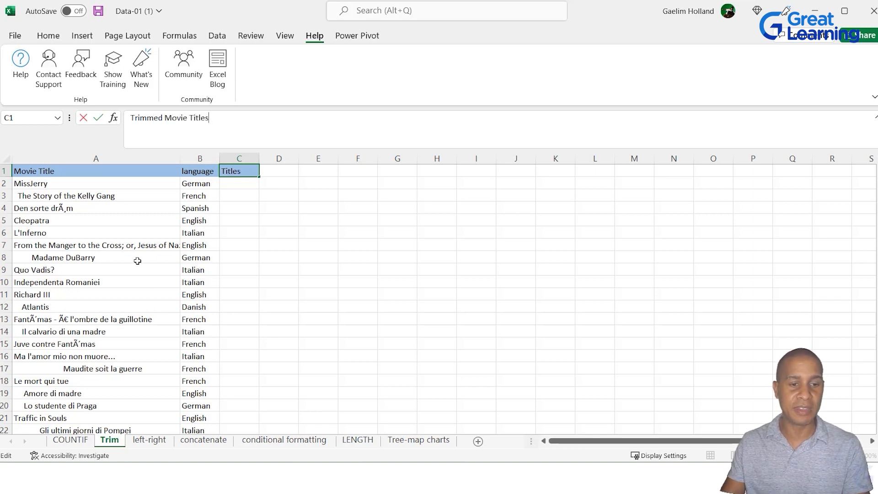
{"action": "left_click", "coordinate": [262, 270]}
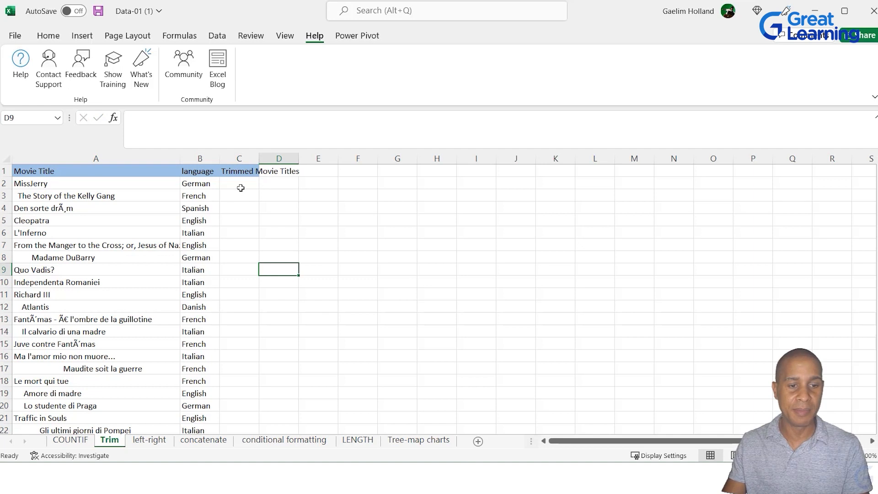
Autofit column C to its header text and enter the formula =TRIM(A2) in cell C2
{"action": "left_click", "coordinate": [256, 158]}
{"action": "double_click", "coordinate": [257, 158]}
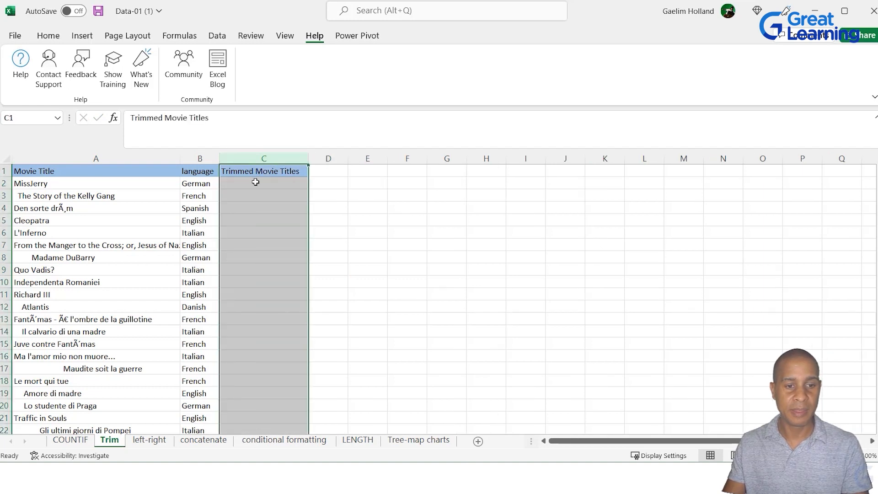
{"action": "left_click", "coordinate": [255, 184]}
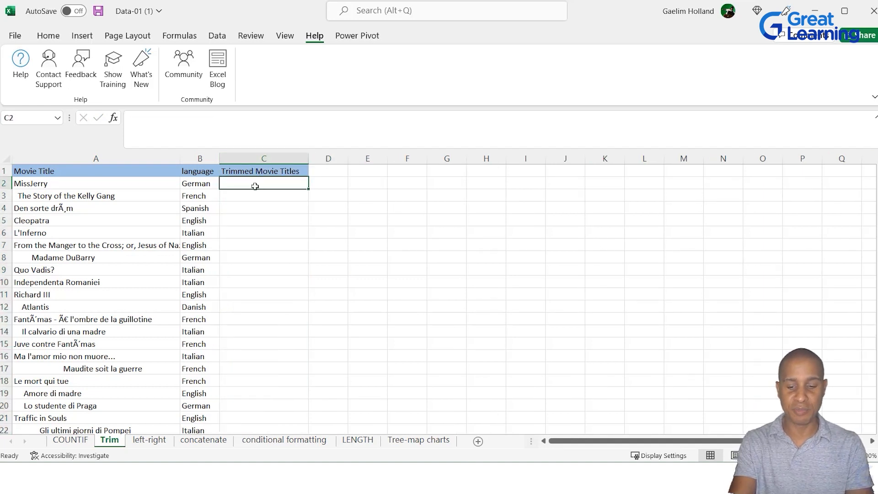
{"action": "type", "text": "=Trim"}
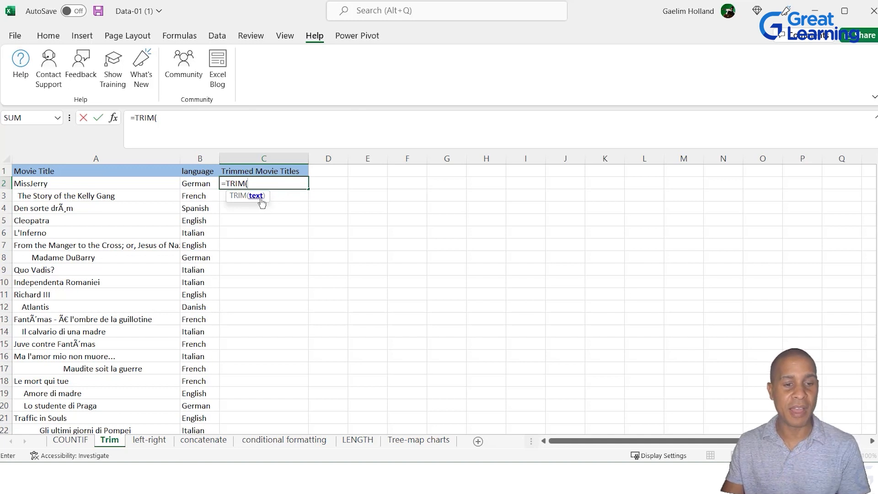
{"action": "left_click", "coordinate": [99, 185]}
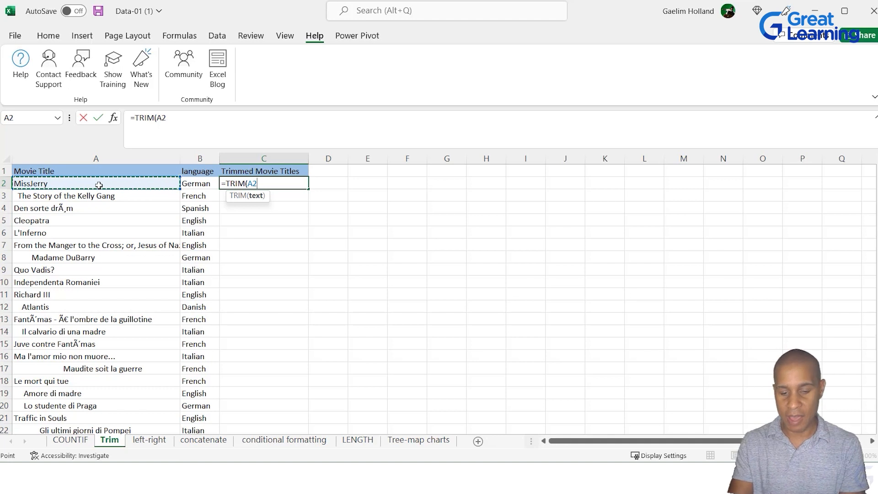
{"action": "type", "text": ")"}
{"action": "key", "text": "Return"}
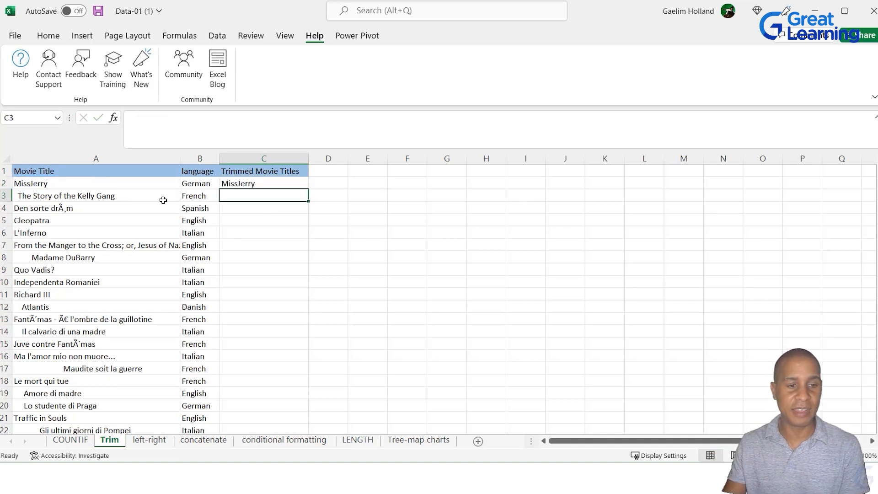
Fill the TRIM formula from C2 down to C22 and compare the trimmed titles with the originals in column A
{"action": "left_click", "coordinate": [277, 181]}
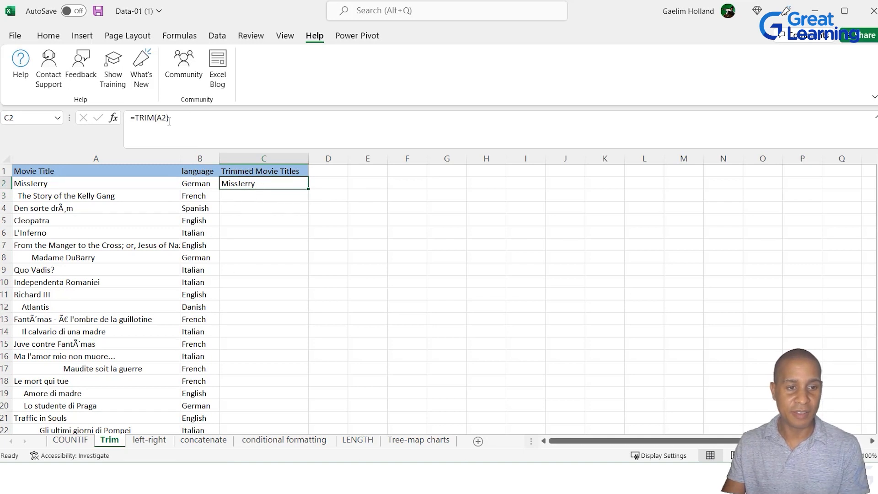
{"action": "double_click", "coordinate": [309, 191]}
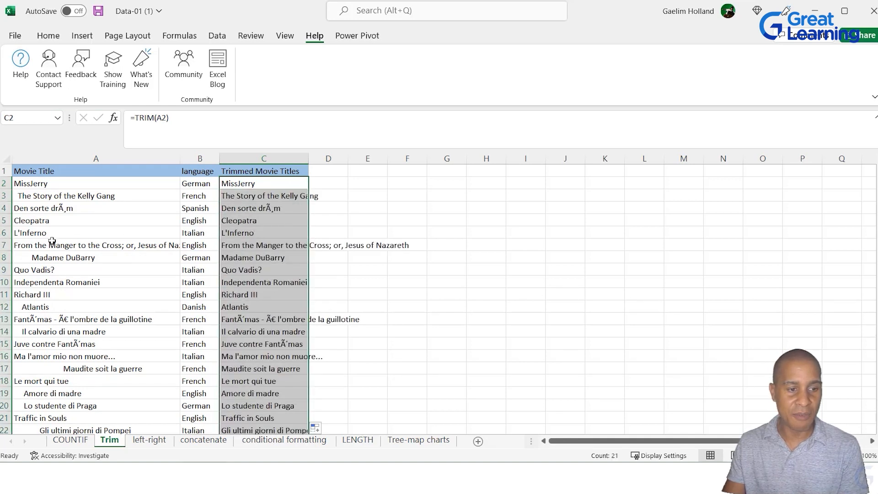
{"action": "left_click", "coordinate": [18, 259]}
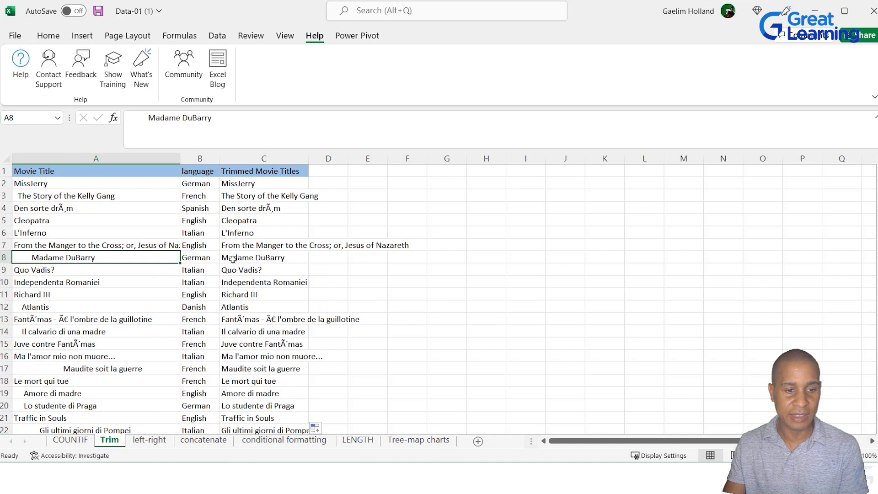
{"action": "scroll", "coordinate": [234, 260], "scroll_direction": "down", "scroll_amount": 1}
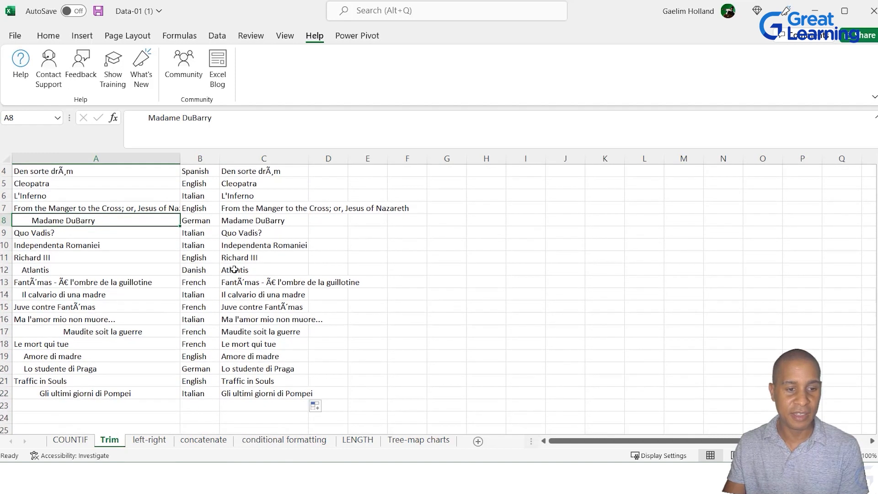
{"action": "left_click", "coordinate": [17, 271]}
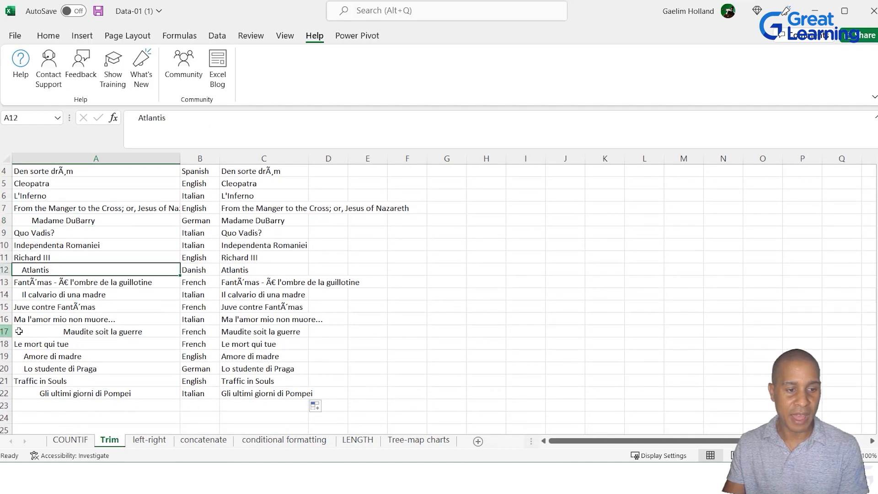
{"action": "left_click", "coordinate": [39, 343]}
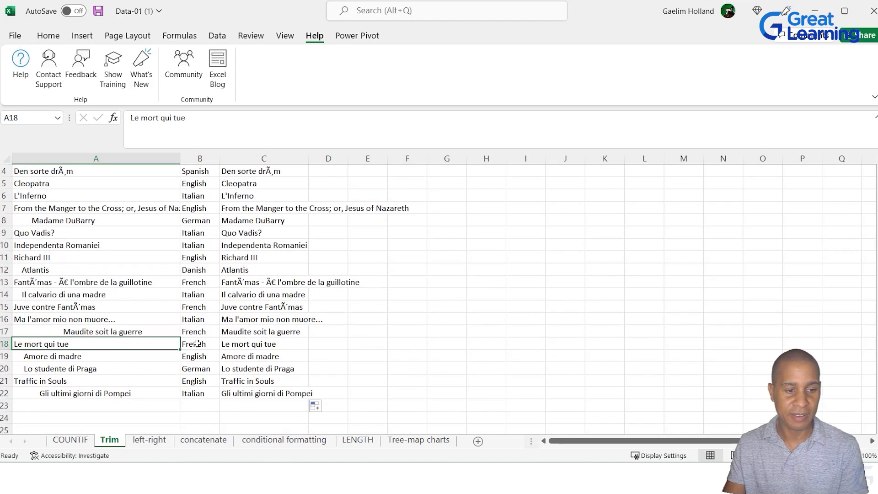
{"action": "left_click", "coordinate": [57, 329]}
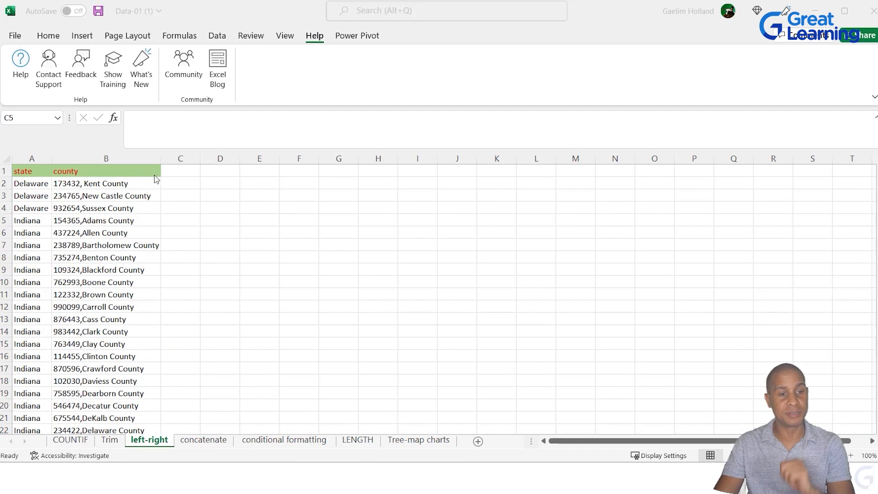
On the left-right sheet, fill the county header from B1 across into C1 to carry over its formatting
{"action": "left_click", "coordinate": [78, 184]}
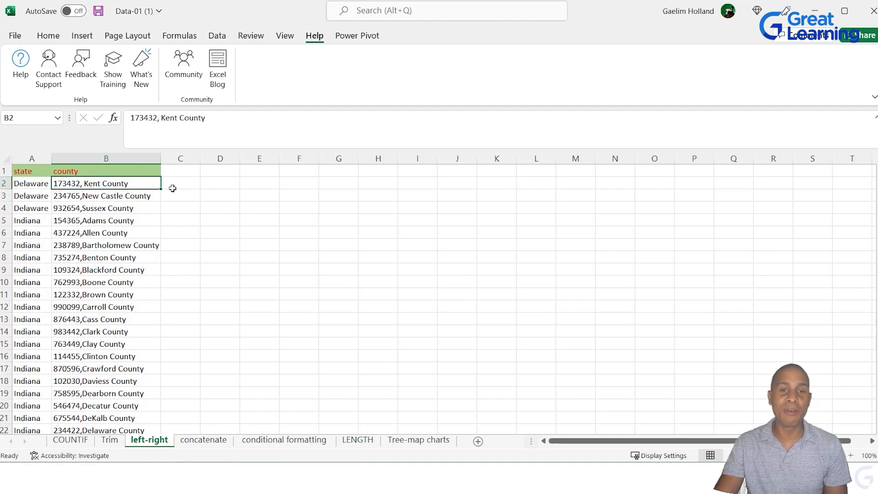
{"action": "left_click", "coordinate": [165, 183]}
{"action": "left_click", "coordinate": [144, 172]}
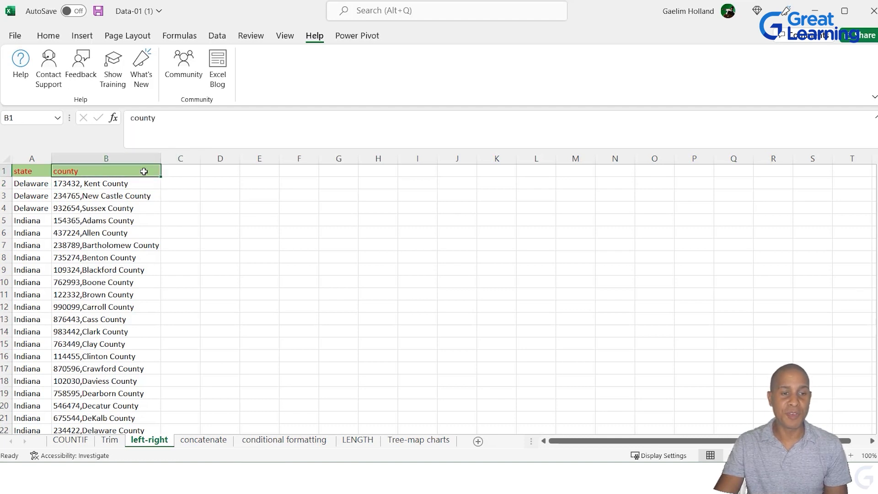
{"action": "left_click_drag", "start_coordinate": [161, 177], "coordinate": [188, 173]}
Replace the header text in cell C1 with "Pincode"
{"action": "left_click", "coordinate": [188, 171]}
{"action": "left_click", "coordinate": [157, 114]}
{"action": "left_click_drag", "start_coordinate": [157, 115], "coordinate": [132, 118]}
{"action": "type", "text": "P"}
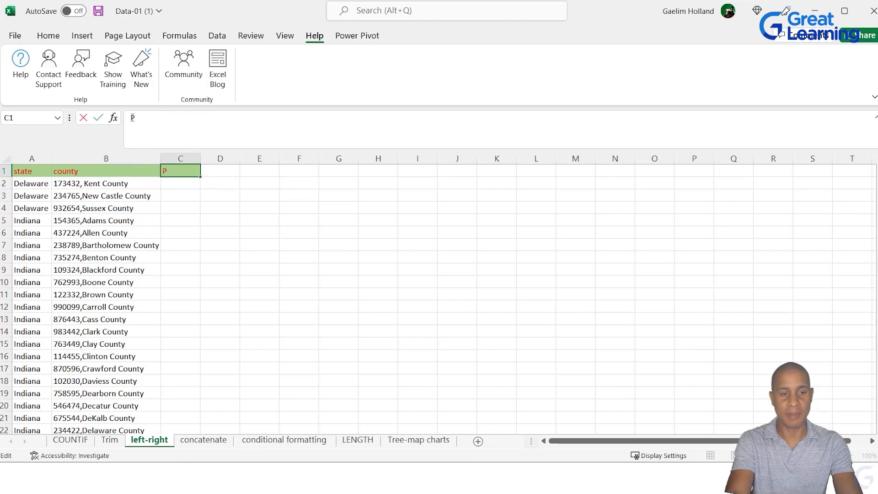
{"action": "type", "text": "incode"}
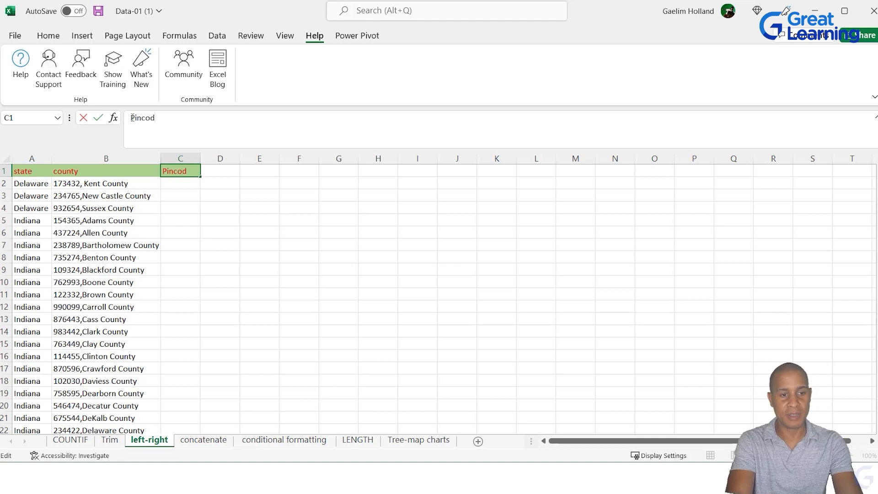
{"action": "key", "text": "Return"}
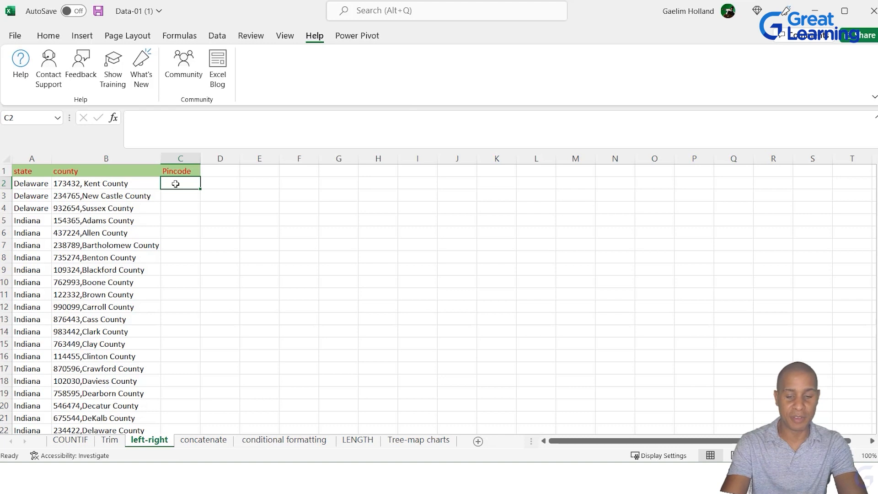
{"action": "type", "text": "="}
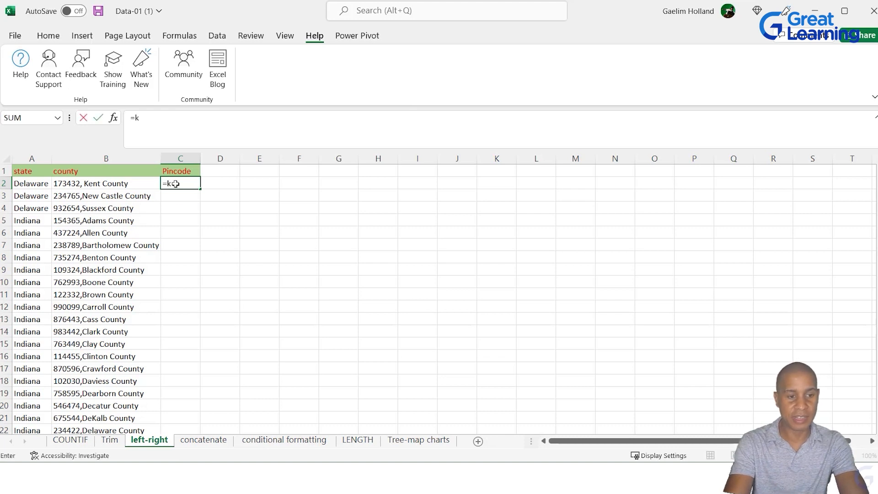
{"action": "type", "text": "left"}
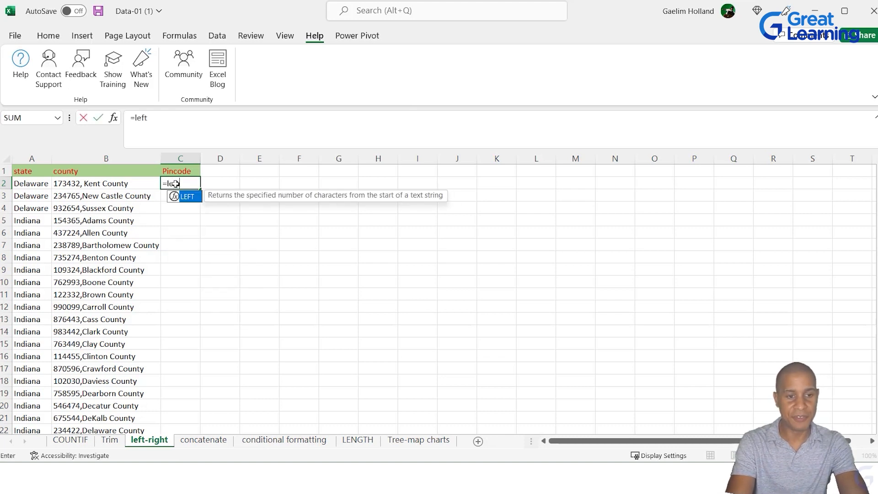
{"action": "left_click", "coordinate": [188, 202]}
{"action": "double_click", "coordinate": [188, 203]}
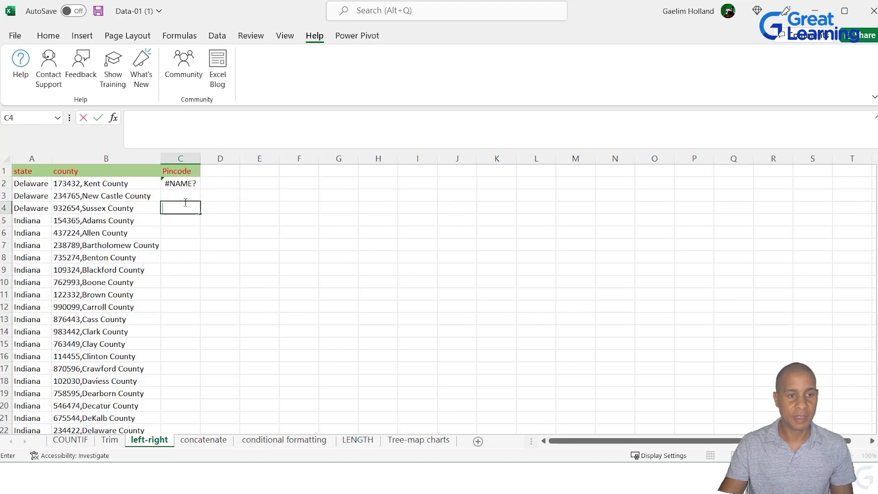
Enter the formula =LEFT(B2,6) in cell C2 to extract the first six characters of the county entry
{"action": "left_click", "coordinate": [182, 185]}
{"action": "type", "text": "="}
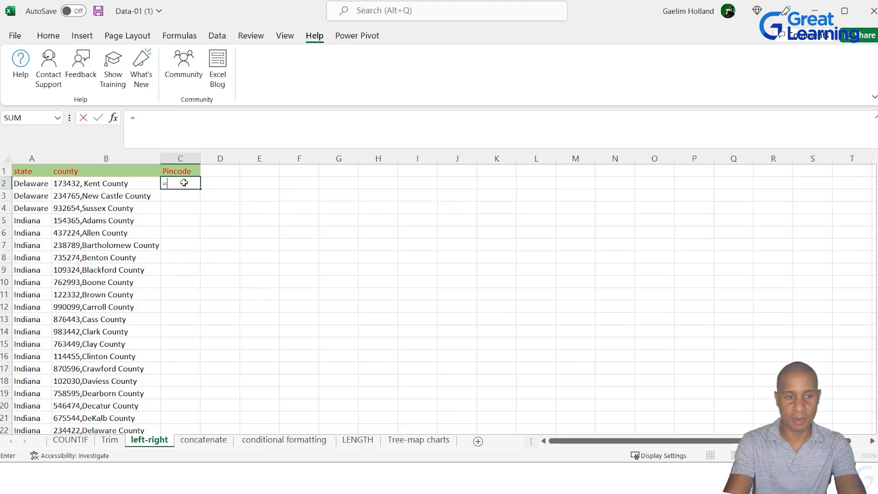
{"action": "type", "text": "left"}
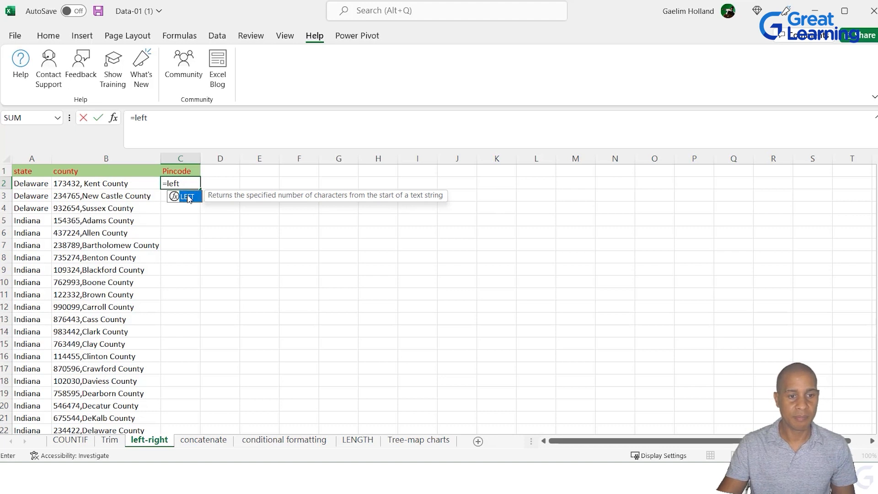
{"action": "double_click", "coordinate": [189, 198]}
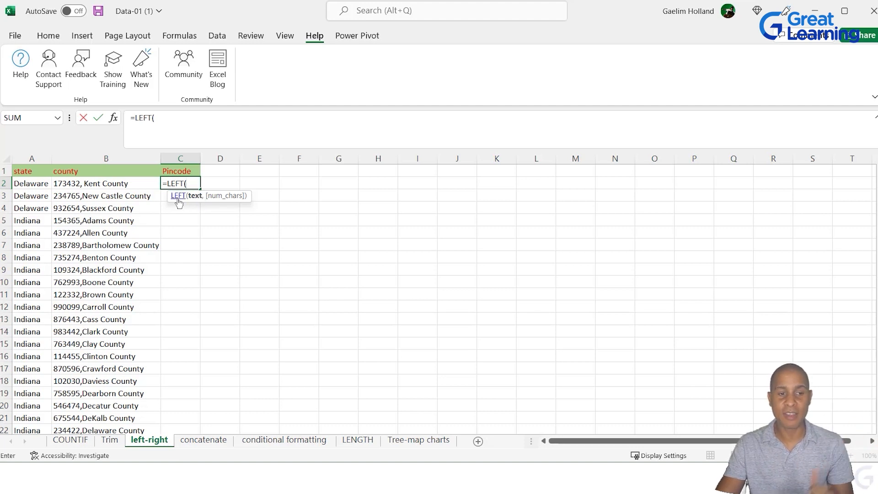
{"action": "left_click", "coordinate": [117, 183]}
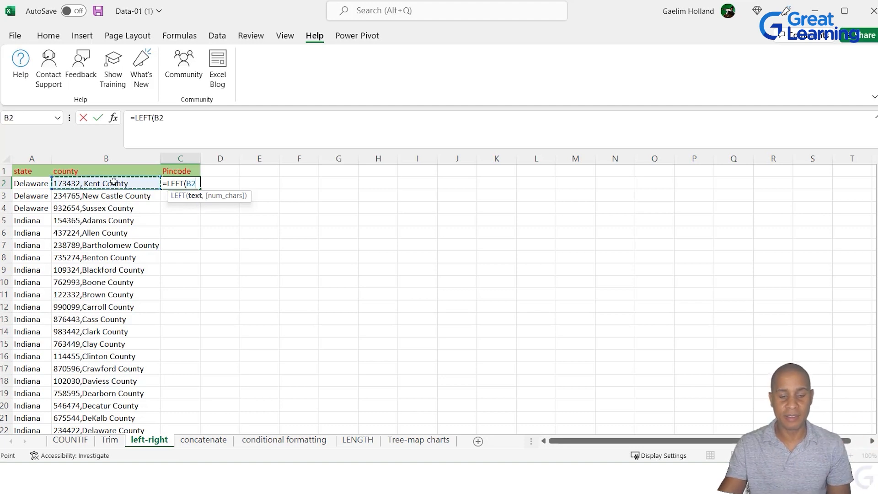
{"action": "type", "text": ","}
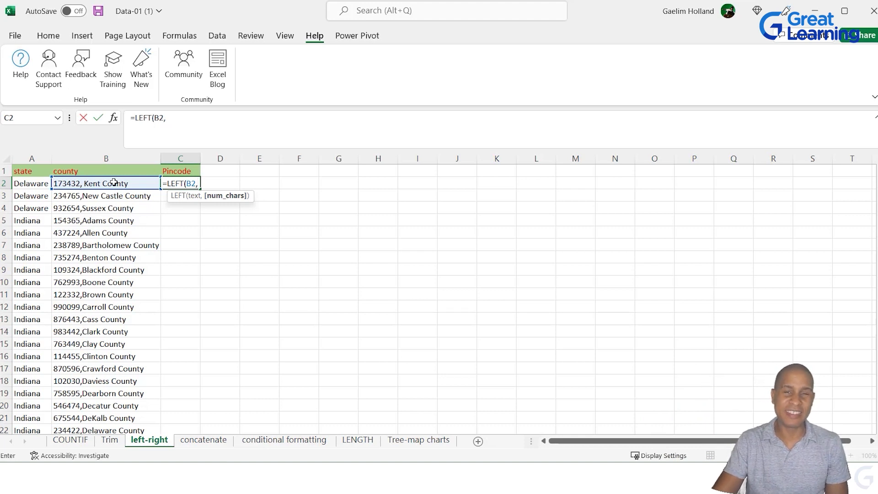
{"action": "type", "text": "6"}
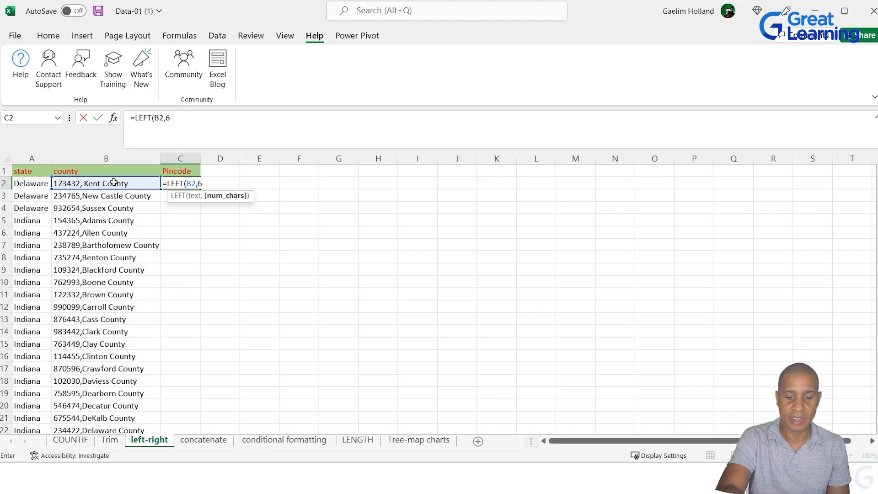
{"action": "type", "text": ")"}
{"action": "key", "text": "Return"}
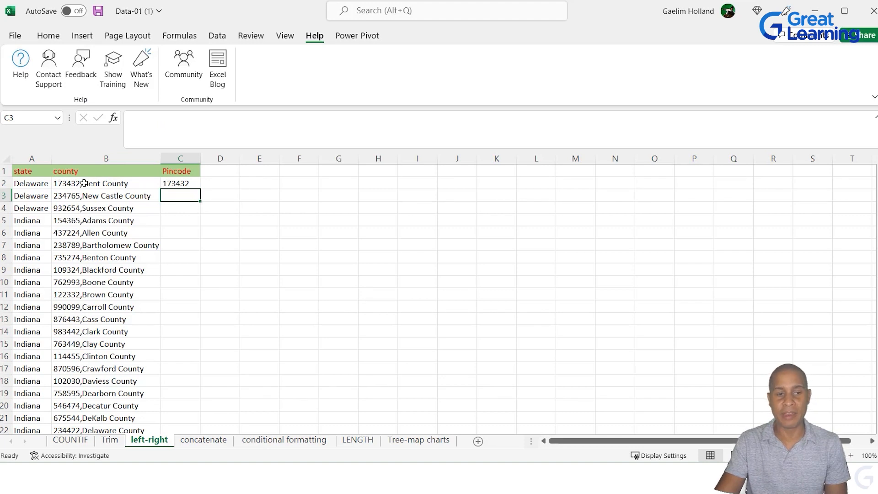
Fill the LEFT formula from C2 down to C24 and check the copied formula in cell C13
{"action": "left_click", "coordinate": [172, 184]}
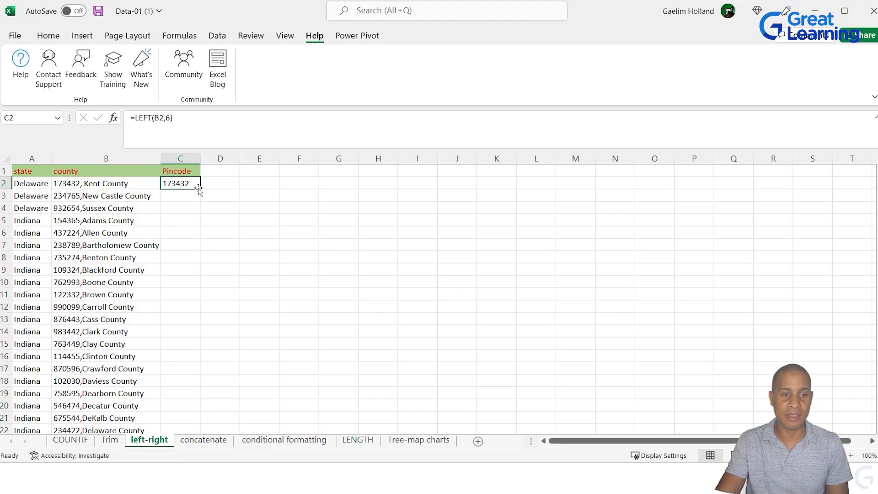
{"action": "double_click", "coordinate": [200, 189]}
{"action": "scroll", "coordinate": [222, 224], "scroll_direction": "down", "scroll_amount": 4}
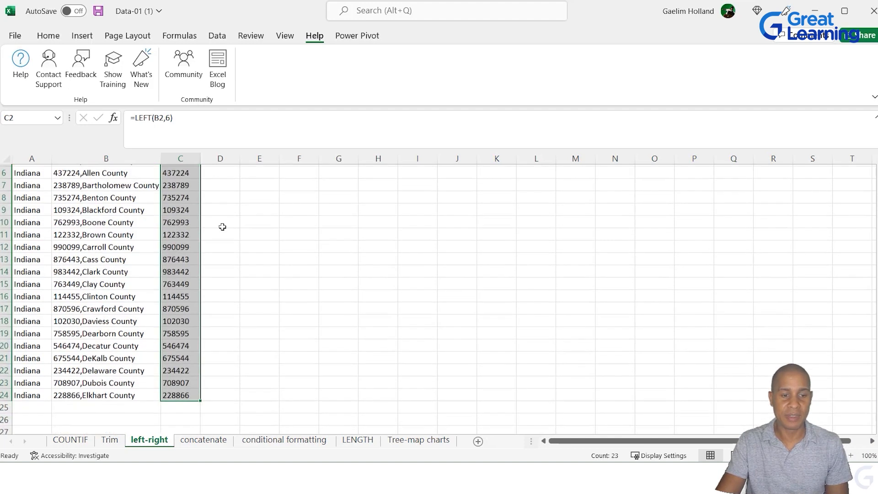
{"action": "scroll", "coordinate": [223, 227], "scroll_direction": "up", "scroll_amount": 2}
{"action": "left_click", "coordinate": [190, 242]}
{"action": "scroll", "coordinate": [190, 243], "scroll_direction": "up", "scroll_amount": 2}
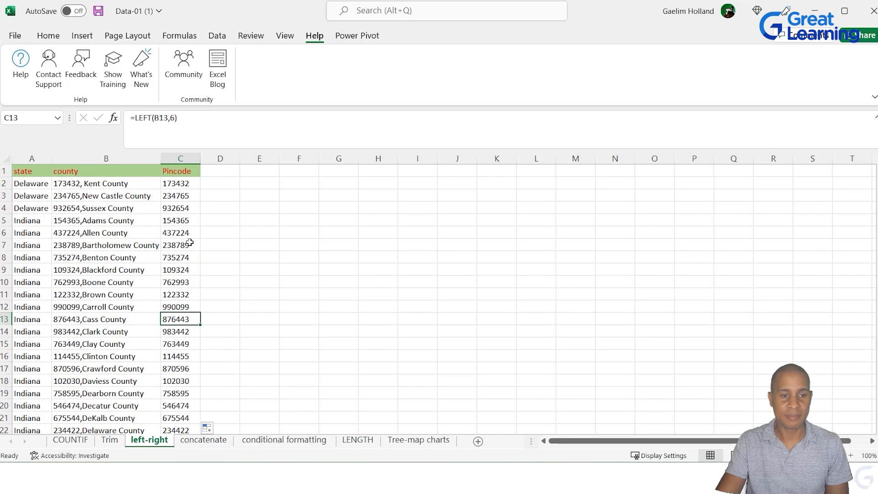
On the concatenate sheet, start a formula with =conc in cell D2 under FULL NAME and highlight the CONCATENATE suggestion
{"action": "left_click", "coordinate": [202, 441]}
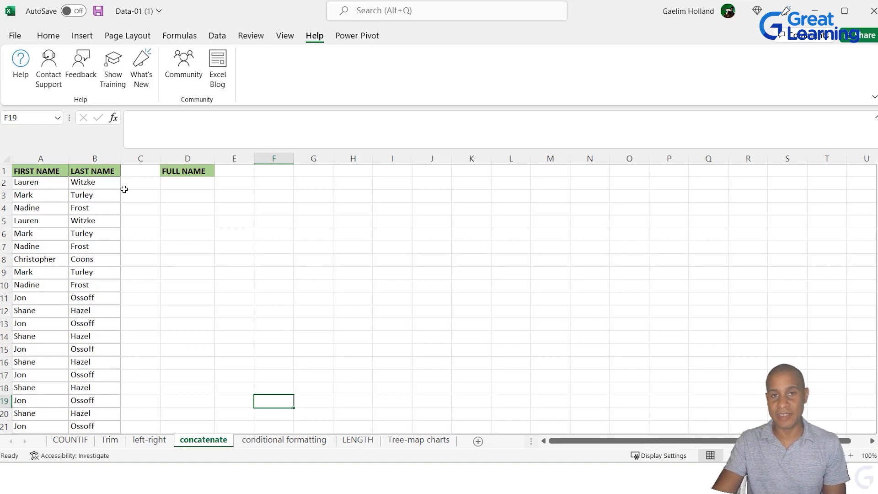
{"action": "left_click", "coordinate": [171, 185]}
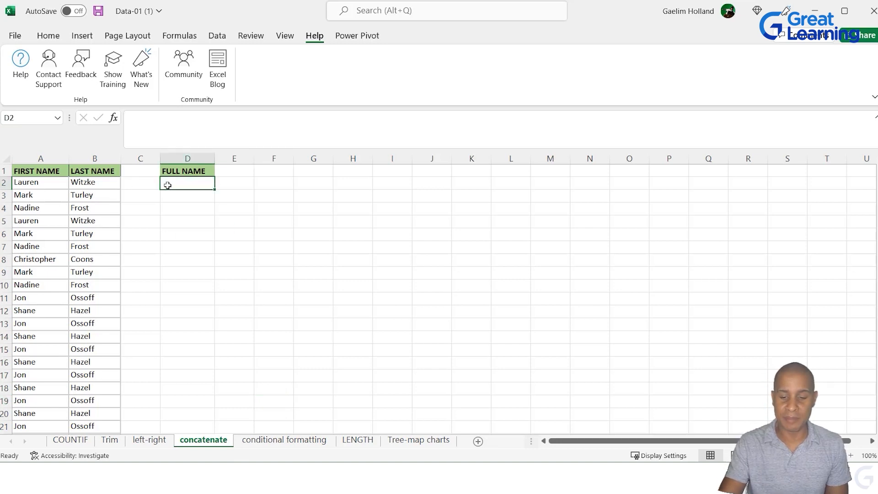
{"action": "type", "text": "="}
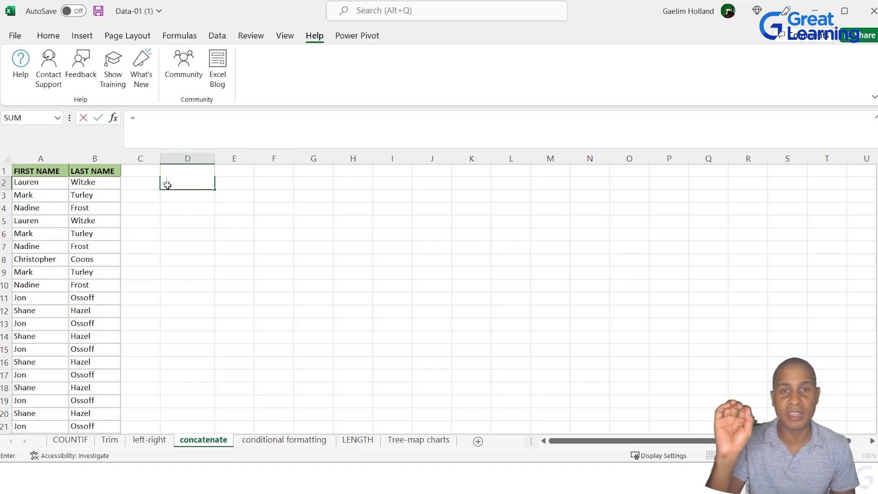
{"action": "type", "text": "c"}
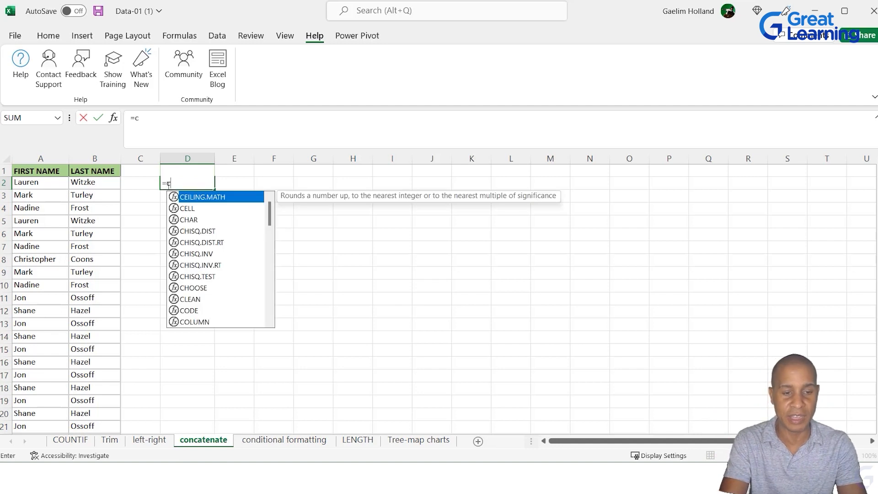
{"action": "type", "text": "onc"}
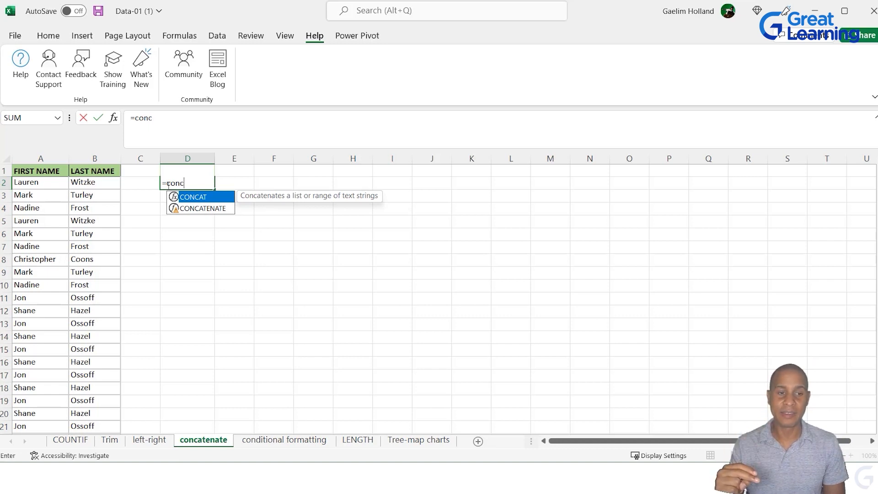
{"action": "left_click", "coordinate": [183, 212]}
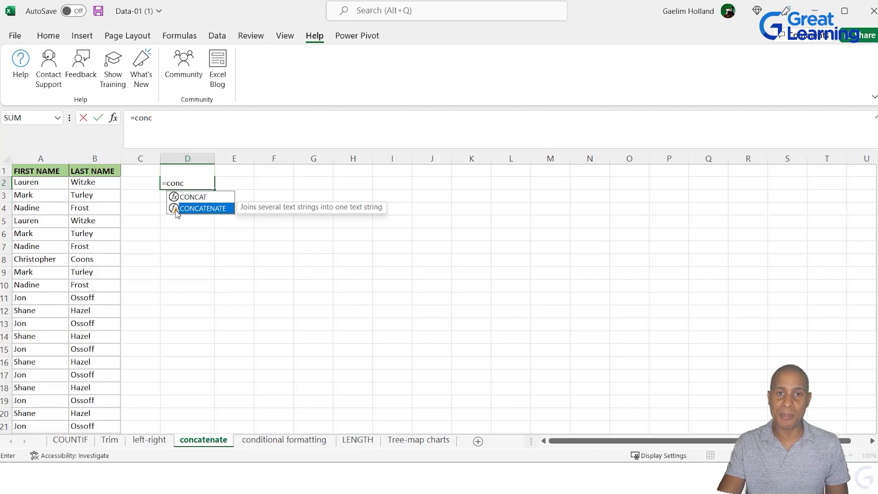
Search Excel's Help for "concatenate" and open the CONCATENATE function article
{"action": "left_click", "coordinate": [53, 37]}
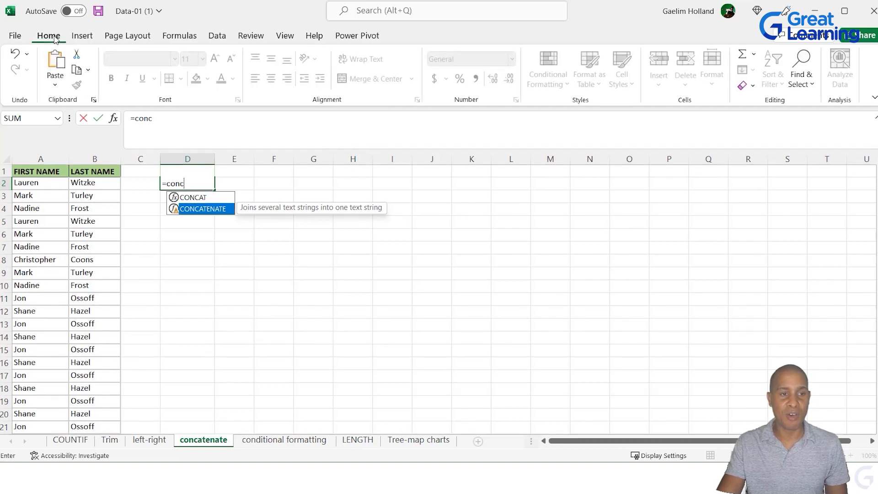
{"action": "left_click", "coordinate": [314, 35]}
{"action": "left_click", "coordinate": [20, 64]}
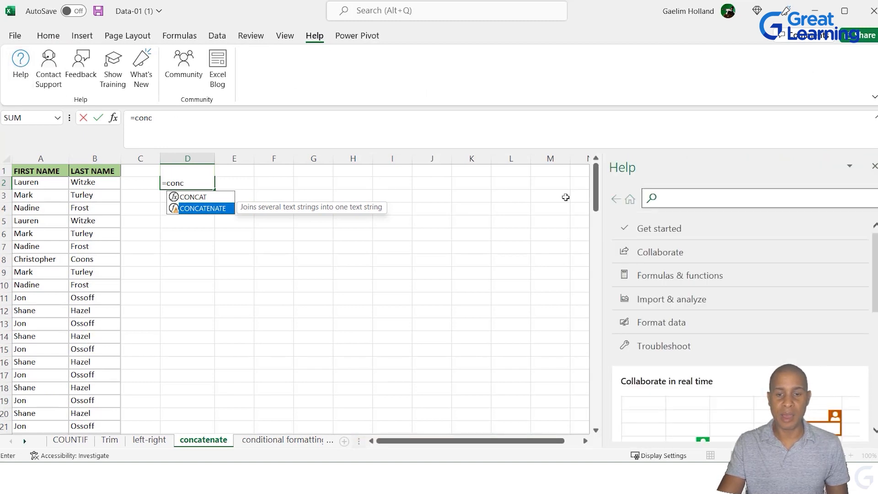
{"action": "type", "text": "conca"}
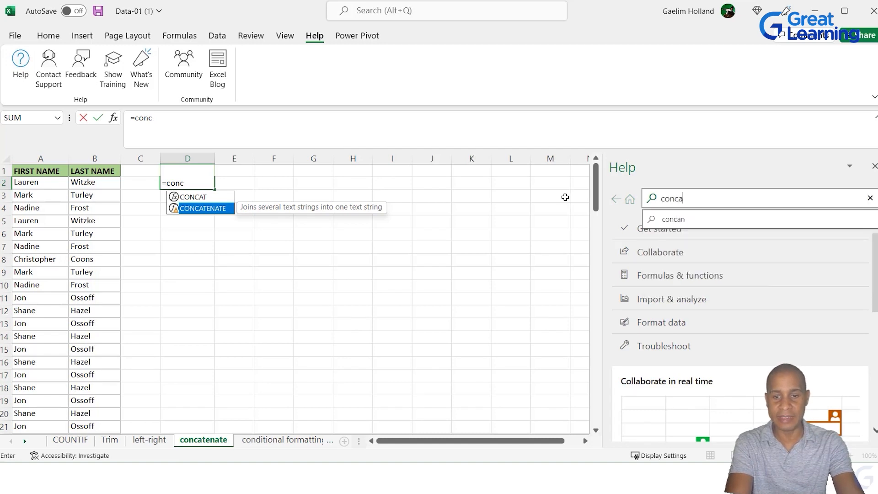
{"action": "key", "text": "BackSpace"}
{"action": "type", "text": "atebat"}
{"action": "key", "text": "BackSpace"}
{"action": "type", "text": "nate"}
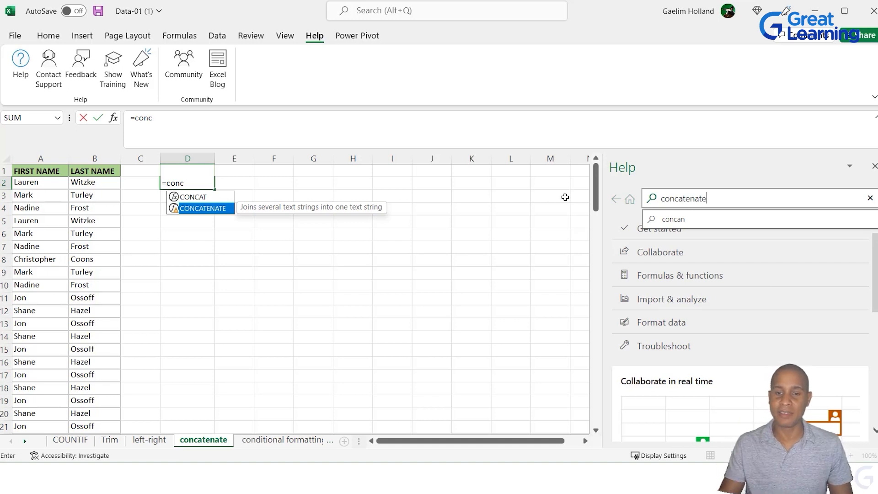
{"action": "key", "text": "Return"}
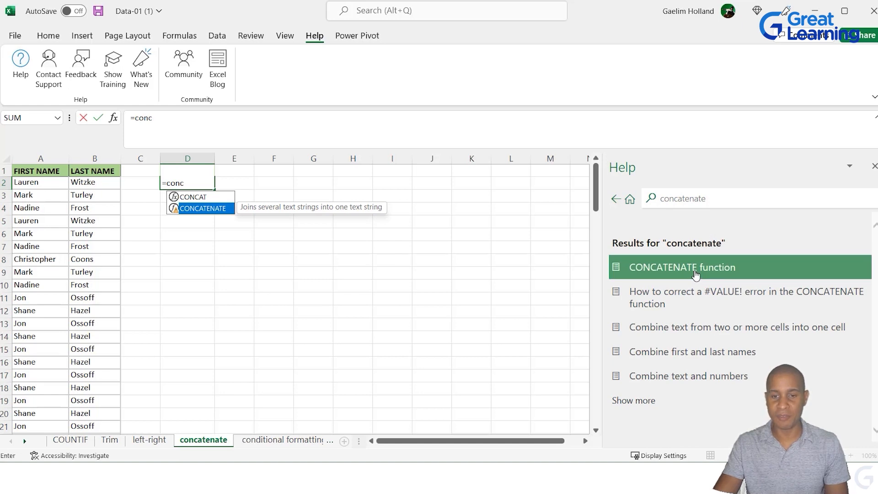
{"action": "left_click", "coordinate": [696, 275]}
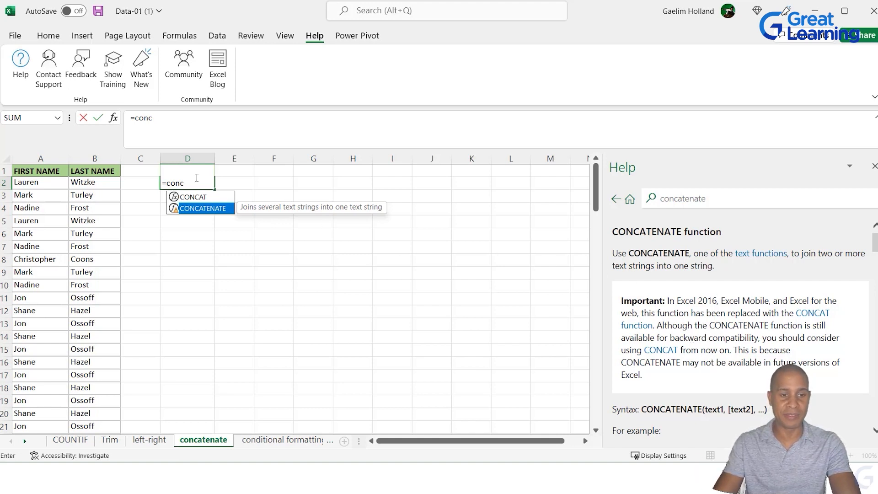
Complete the formula in cell D2 as =CONCATENATE(A2,B2) to join the first and last name
{"action": "left_click", "coordinate": [196, 180]}
{"action": "type", "text": "ate"}
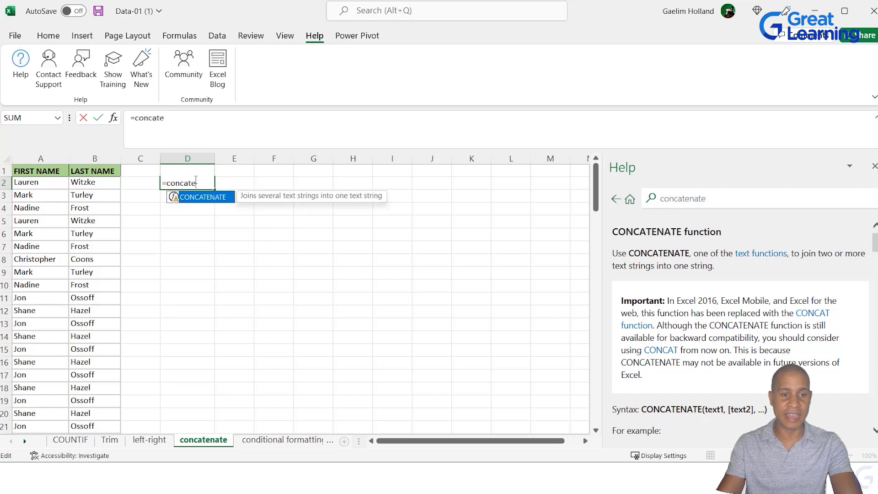
{"action": "double_click", "coordinate": [203, 196]}
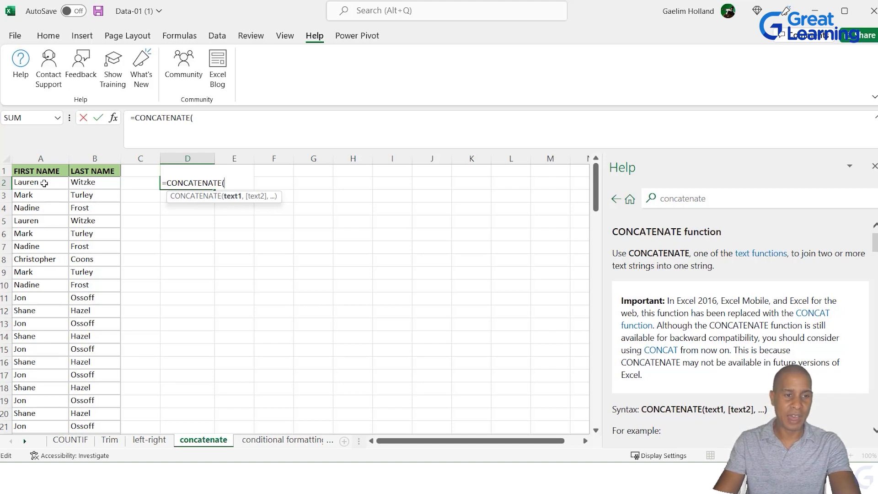
{"action": "left_click", "coordinate": [44, 183]}
{"action": "type", "text": ","}
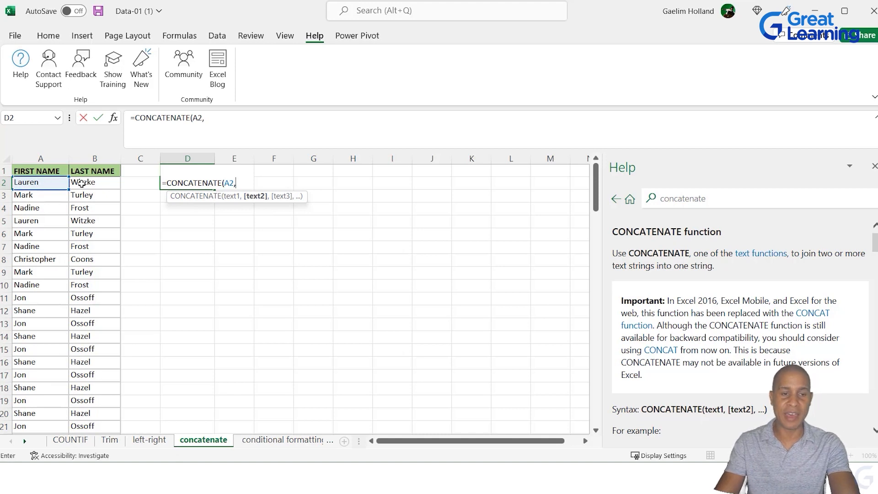
{"action": "left_click", "coordinate": [92, 184]}
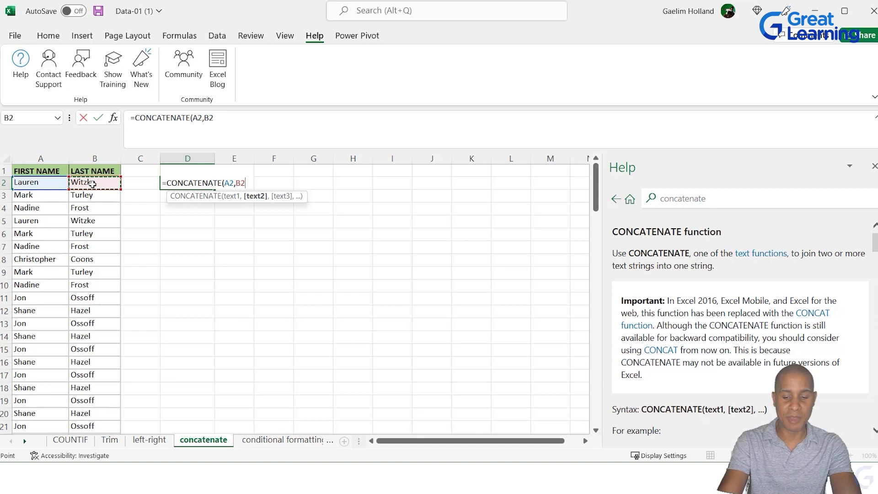
{"action": "type", "text": ")"}
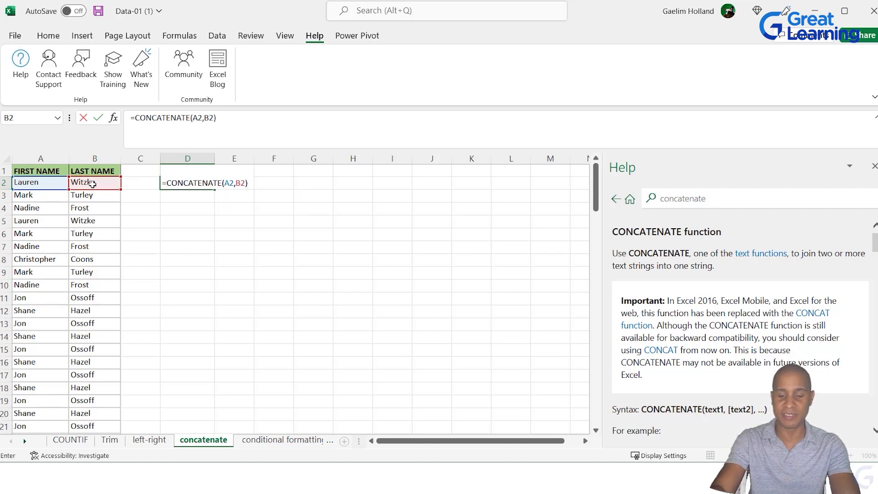
{"action": "key", "text": "Return"}
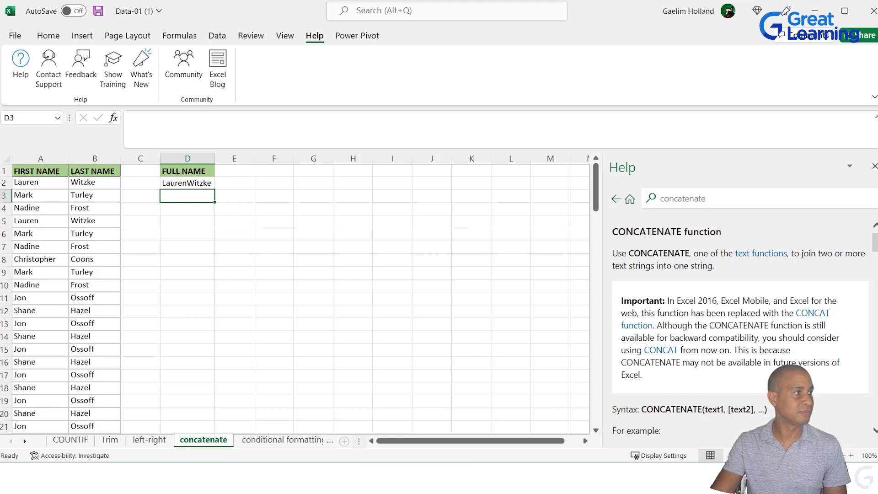
Edit the formula in D2 to =CONCATENATE(A2," ",B2) so a space separates the first and last name
{"action": "key", "text": "Up"}
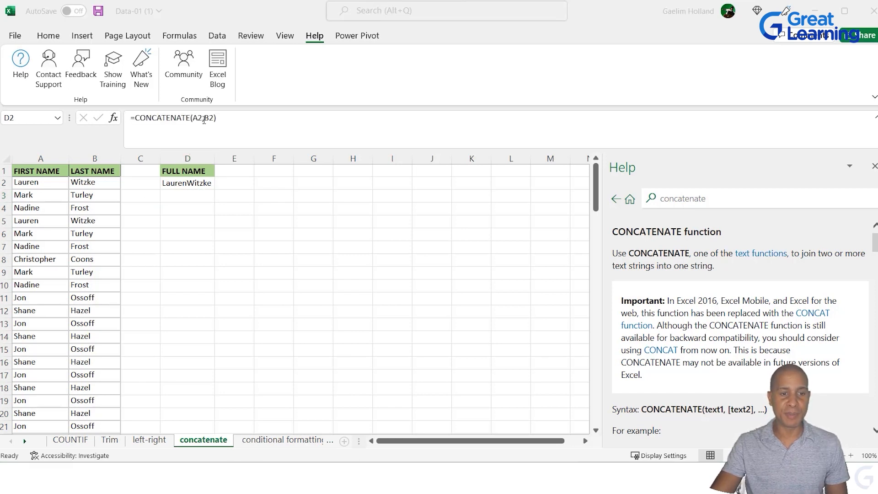
{"action": "left_click", "coordinate": [204, 119]}
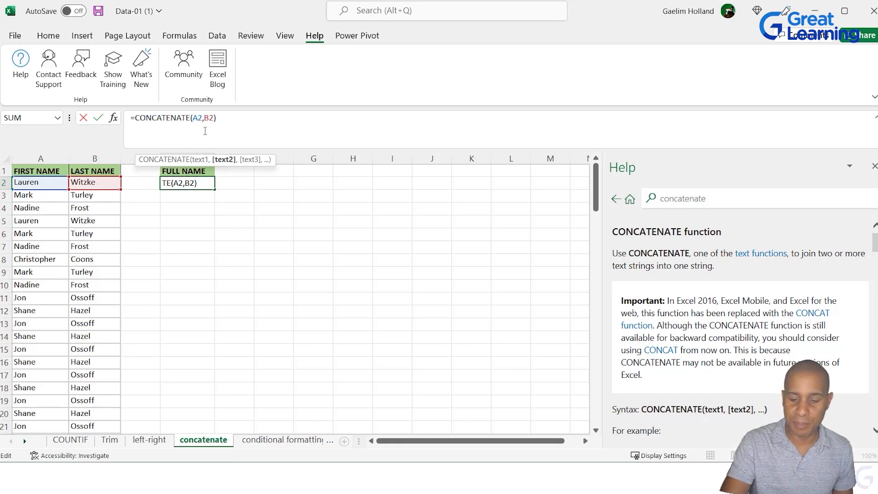
{"action": "type", "text": "\""}
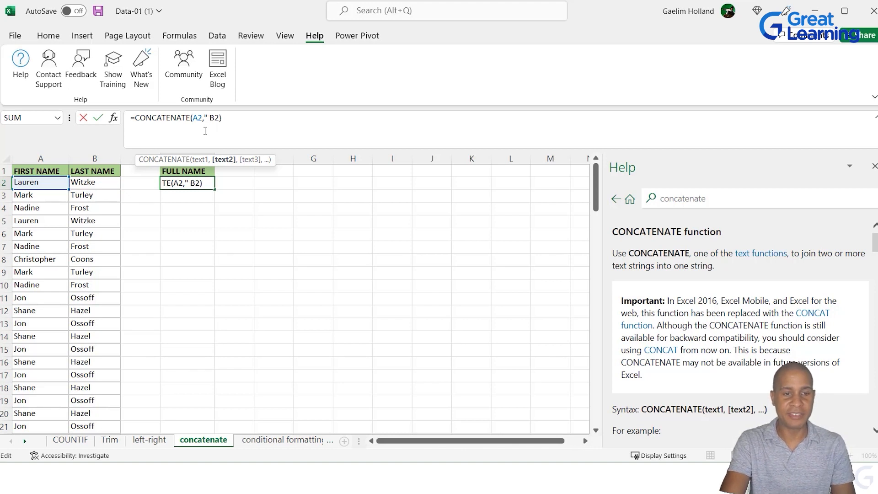
{"action": "type", "text": " \""}
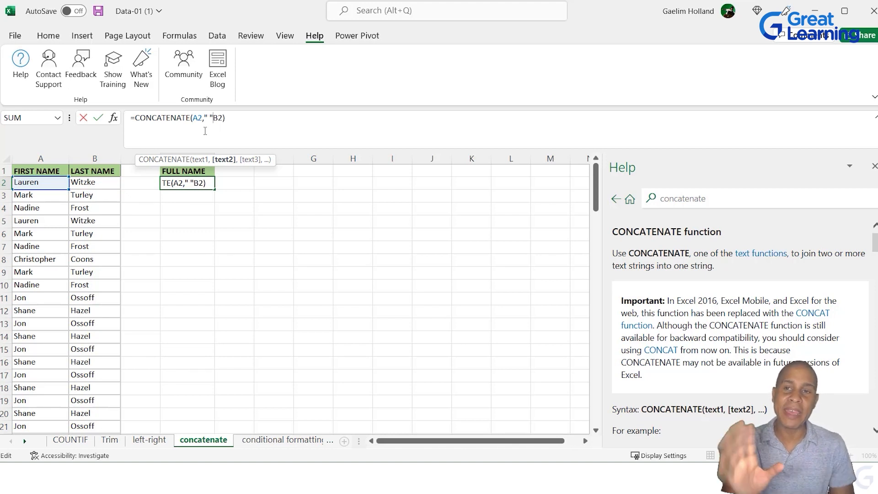
{"action": "type", "text": ","}
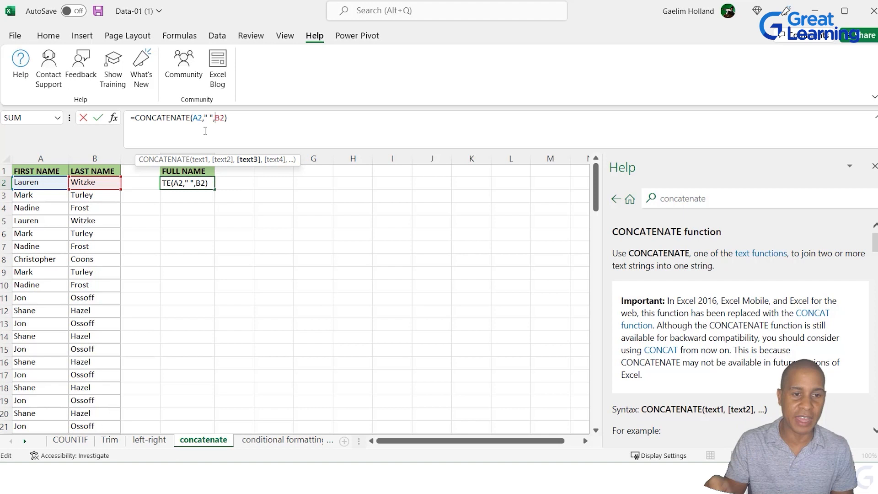
{"action": "key", "text": "Return"}
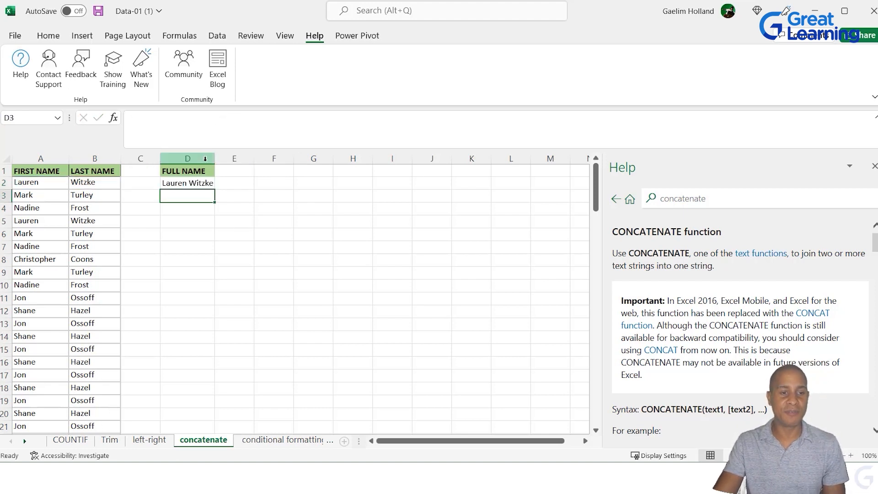
Auto-fit the width of column D and fill the CONCATENATE formula from D2 down to D4
{"action": "double_click", "coordinate": [215, 158]}
{"action": "left_click", "coordinate": [207, 211]}
{"action": "left_click", "coordinate": [199, 185]}
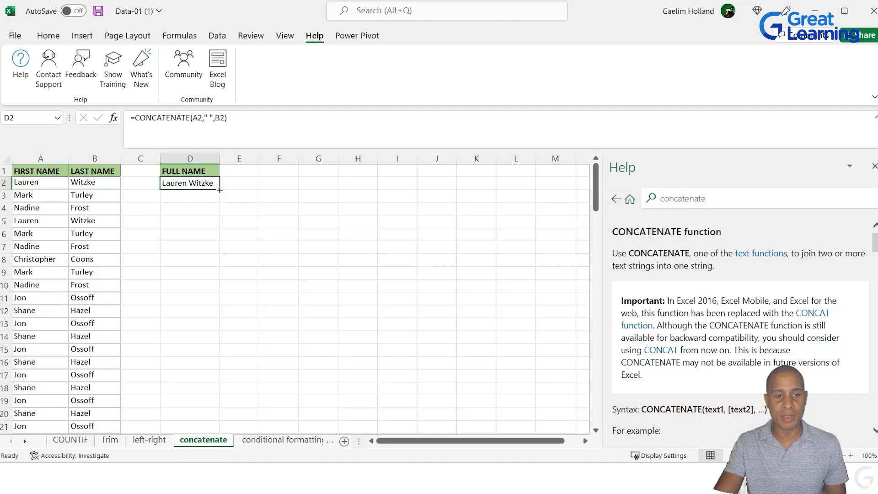
{"action": "left_click_drag", "start_coordinate": [220, 190], "coordinate": [215, 214]}
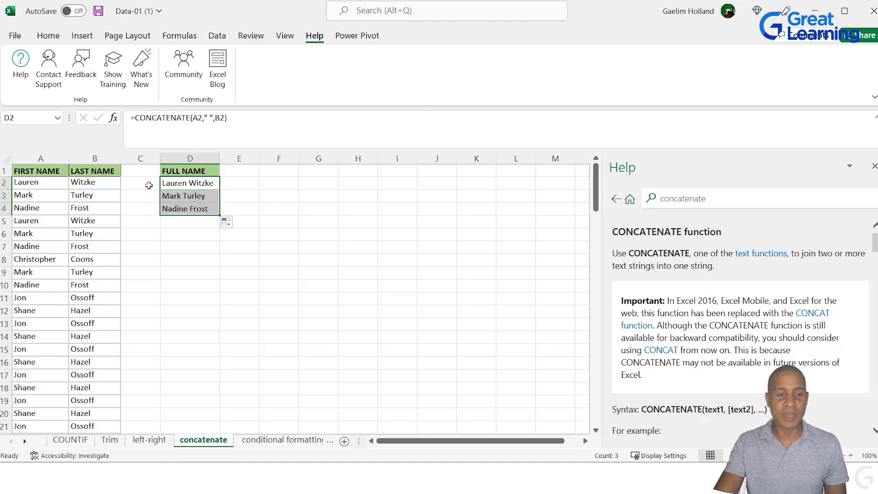
Move the FULL NAME block from D1:D4 into column C, directly beside the LAST NAME column
{"action": "left_click_drag", "start_coordinate": [181, 170], "coordinate": [178, 210]}
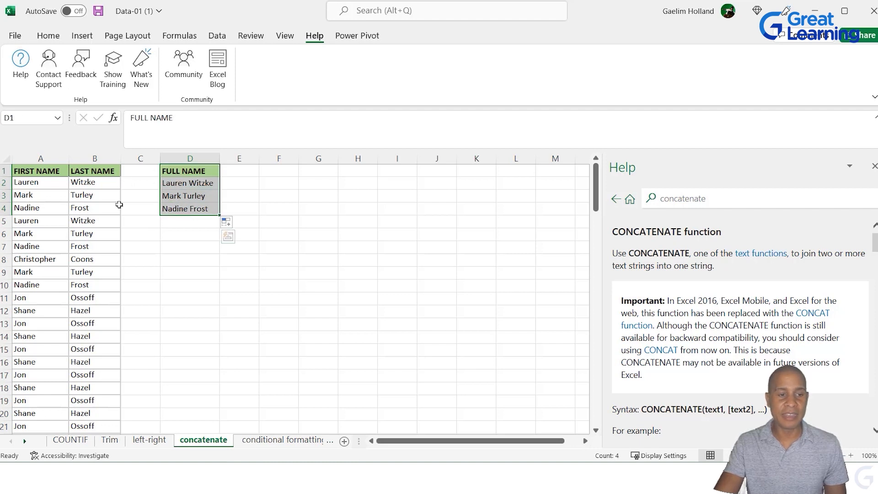
{"action": "left_click_drag", "start_coordinate": [28, 170], "coordinate": [97, 223]}
{"action": "left_click", "coordinate": [172, 195]}
{"action": "left_click_drag", "start_coordinate": [180, 171], "coordinate": [179, 210]}
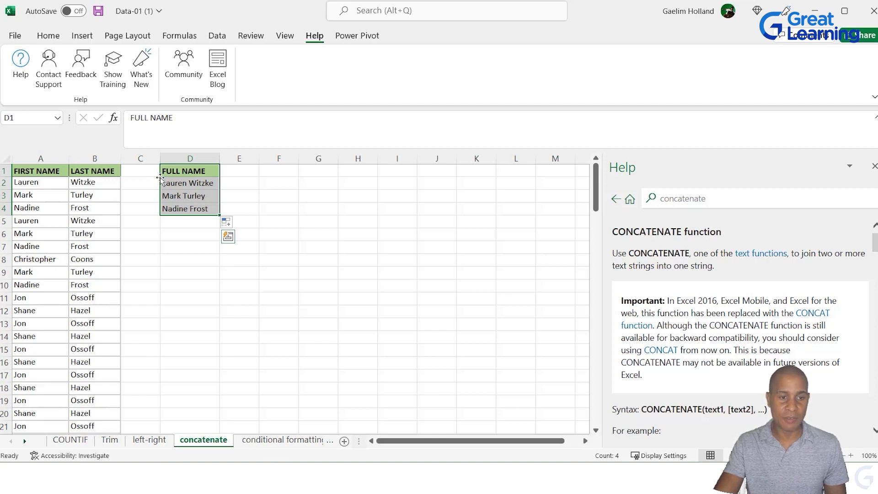
{"action": "left_click_drag", "start_coordinate": [160, 178], "coordinate": [153, 183]}
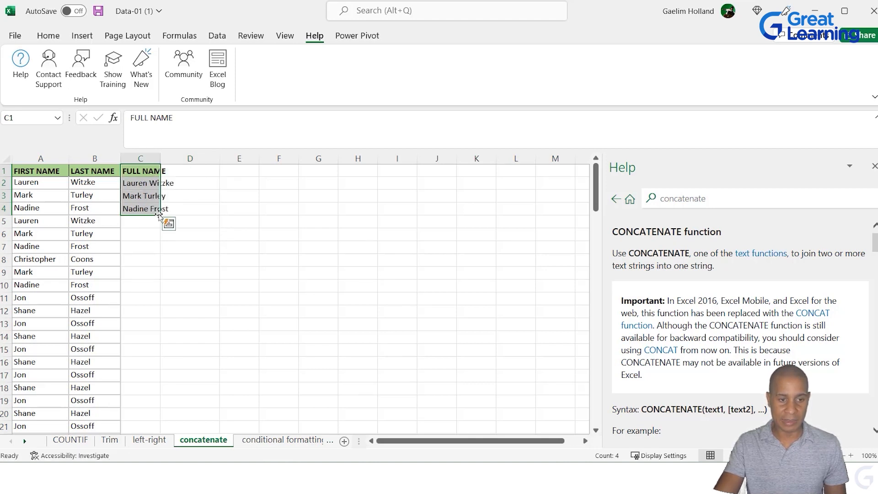
Try to fill the selected block C1:C4, header included, down column C and check cell C5
{"action": "double_click", "coordinate": [161, 213]}
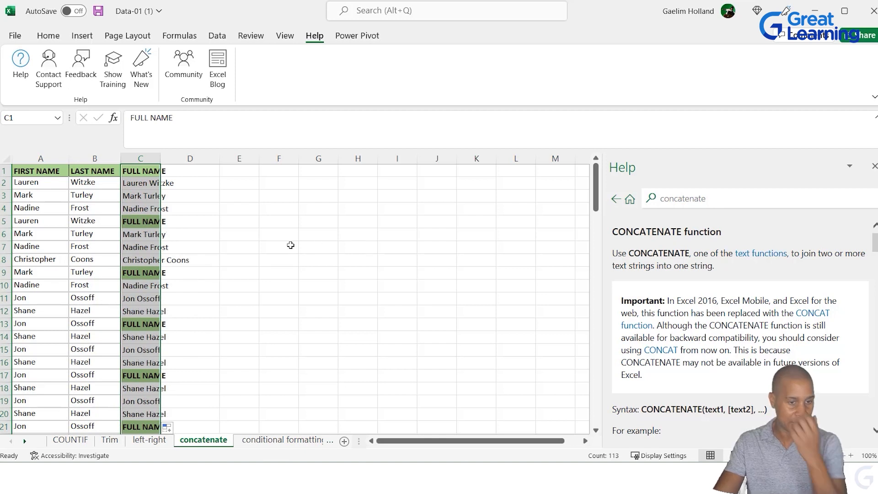
{"action": "left_click", "coordinate": [210, 235]}
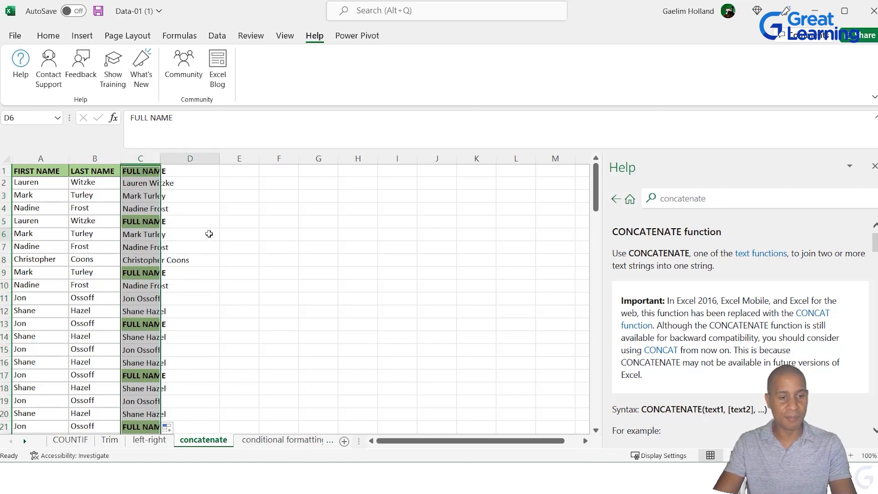
{"action": "left_click", "coordinate": [154, 220]}
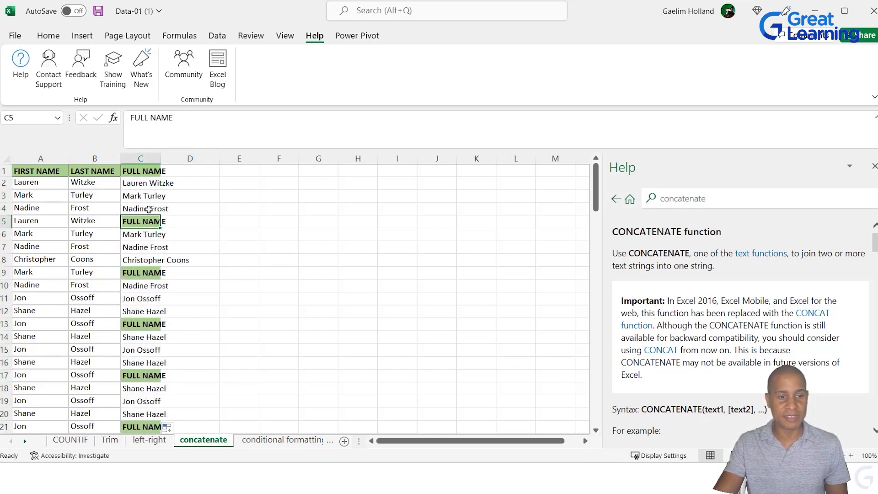
Auto-fit the width of column C and fill the CONCATENATE formula from C2 down the whole name list
{"action": "left_click", "coordinate": [147, 185]}
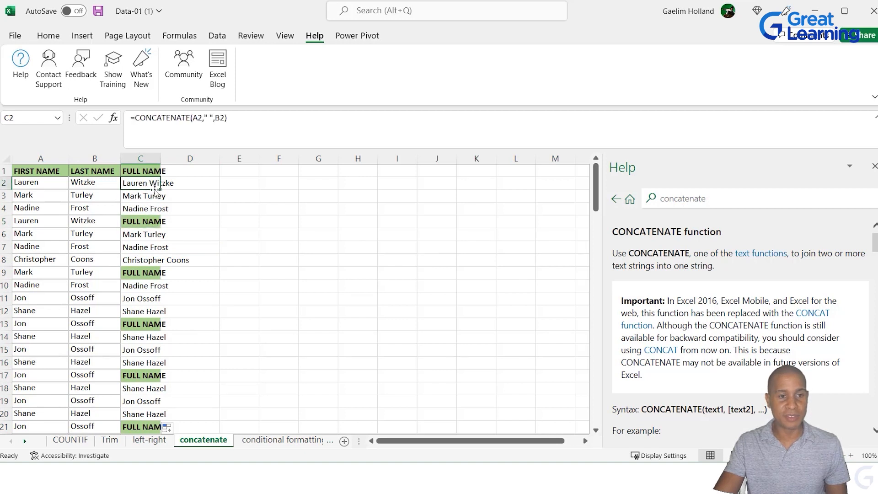
{"action": "double_click", "coordinate": [163, 162]}
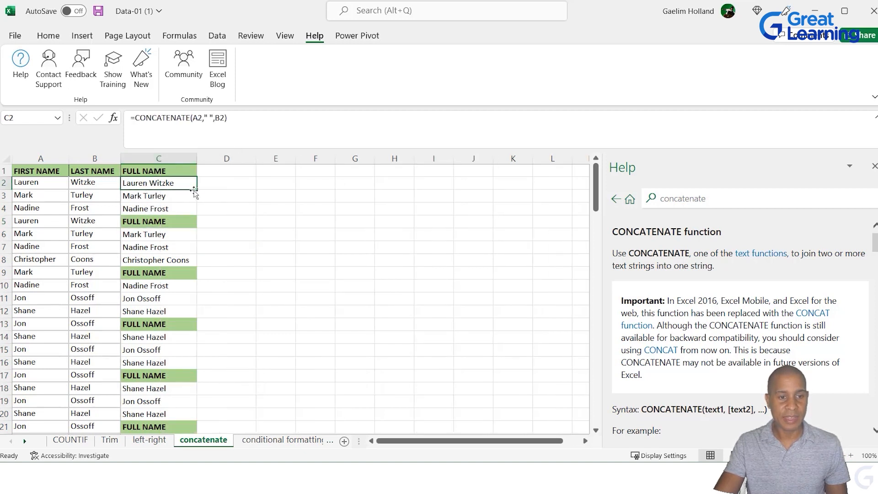
{"action": "double_click", "coordinate": [197, 190]}
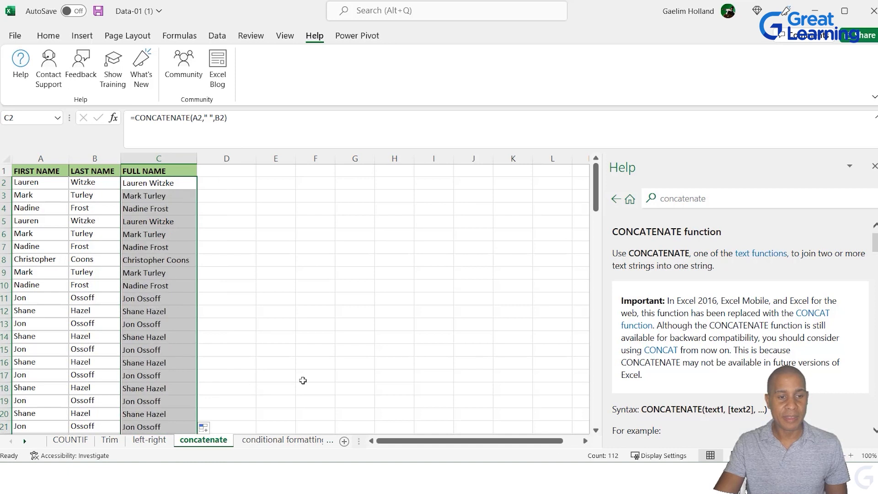
Review the combined full names down column C against the first and last names
{"action": "left_click", "coordinate": [170, 211]}
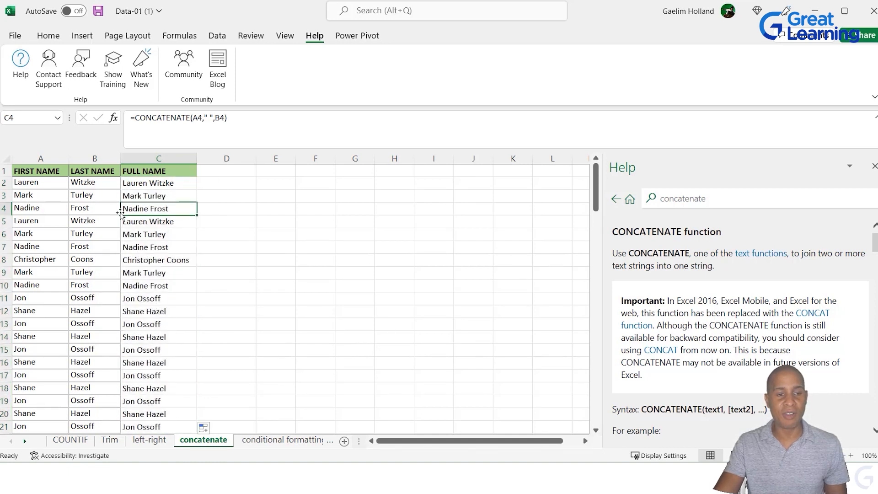
{"action": "scroll", "coordinate": [175, 369], "scroll_direction": "down", "scroll_amount": 2}
{"action": "scroll", "coordinate": [174, 366], "scroll_direction": "up", "scroll_amount": 2}
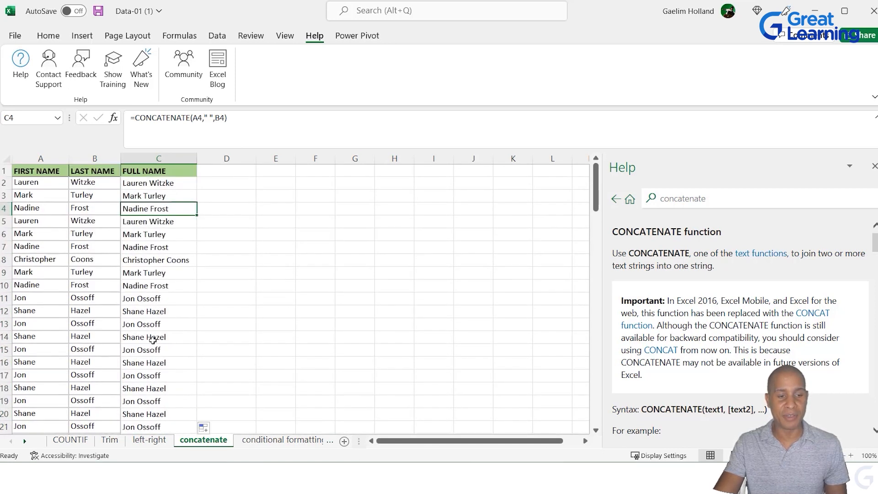
{"action": "scroll", "coordinate": [48, 322], "scroll_direction": "down", "scroll_amount": 4}
{"action": "scroll", "coordinate": [135, 310], "scroll_direction": "up", "scroll_amount": 4}
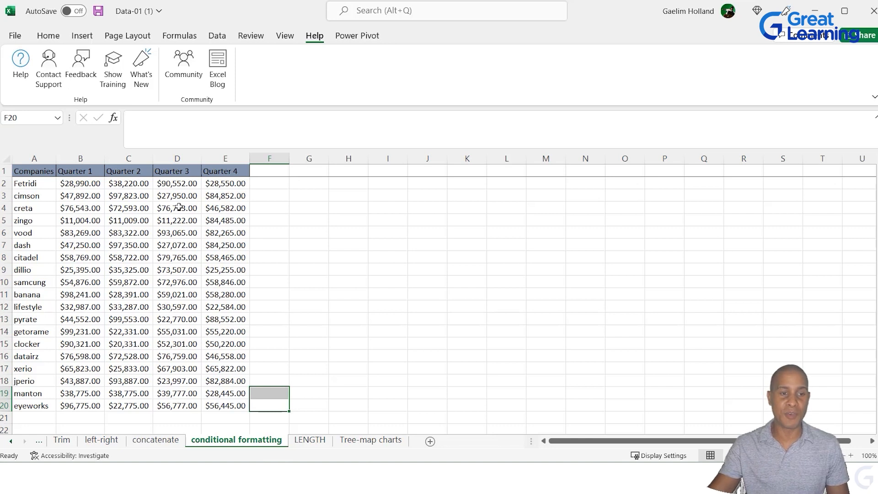
Apply the green, yellow and red three-arrow icon set to the Quarter 1 values in B2:B20 and auto-fit column B
{"action": "left_click_drag", "start_coordinate": [75, 184], "coordinate": [137, 196]}
{"action": "left_click_drag", "start_coordinate": [167, 208], "coordinate": [204, 377]}
{"action": "left_click_drag", "start_coordinate": [77, 183], "coordinate": [87, 406]}
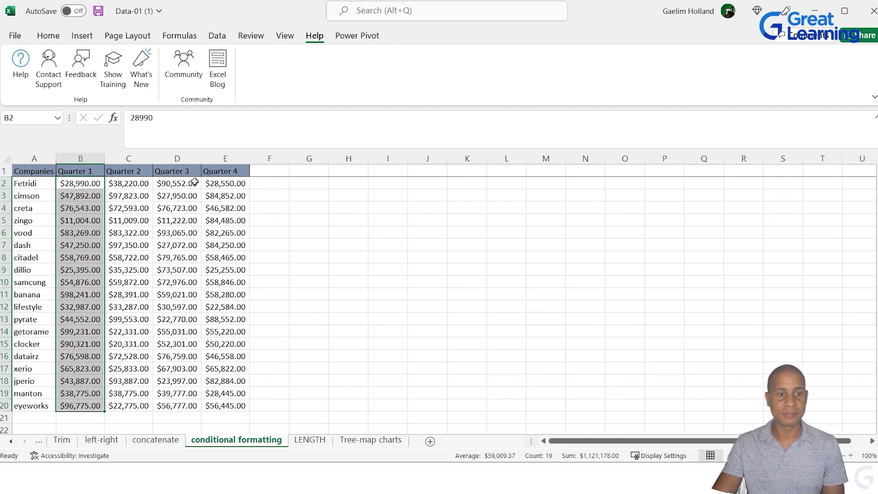
{"action": "left_click", "coordinate": [48, 36]}
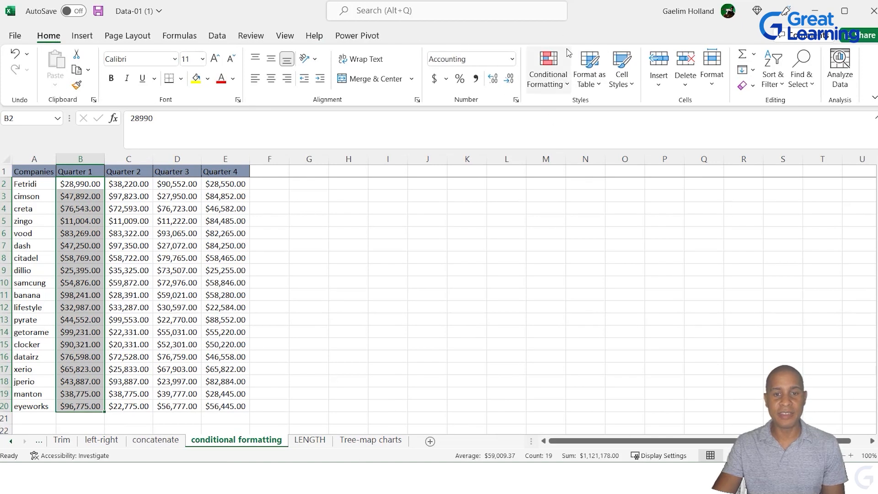
{"action": "left_click", "coordinate": [567, 86]}
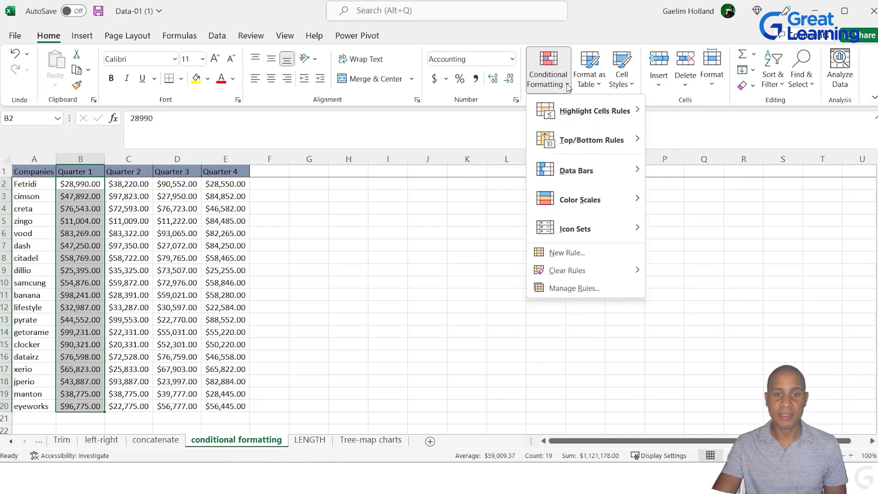
{"action": "mouse_move", "coordinate": [567, 111]}
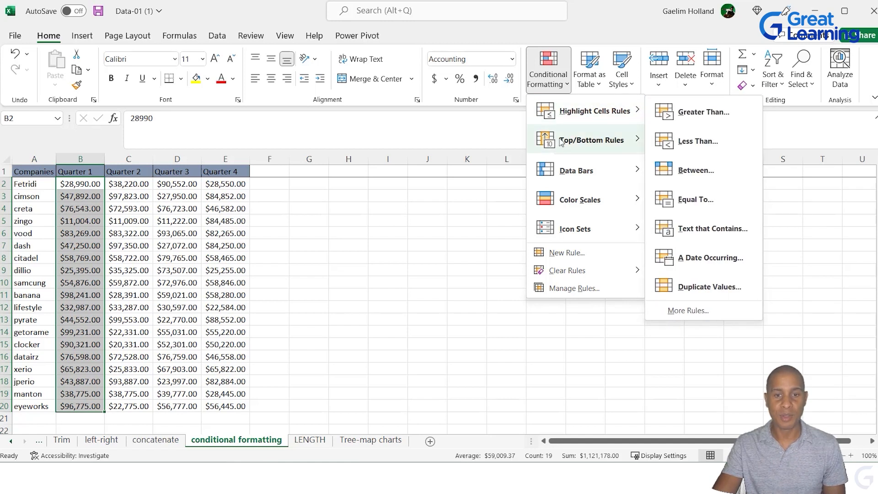
{"action": "mouse_move", "coordinate": [561, 144]}
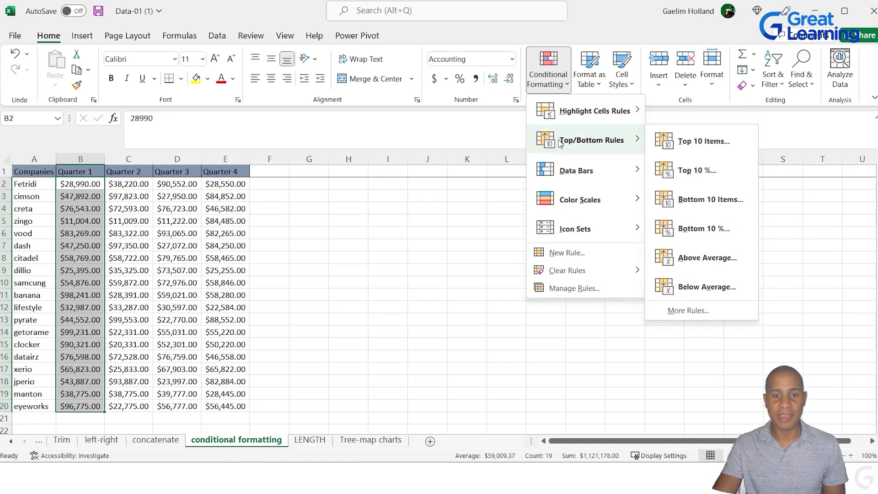
{"action": "mouse_move", "coordinate": [563, 173]}
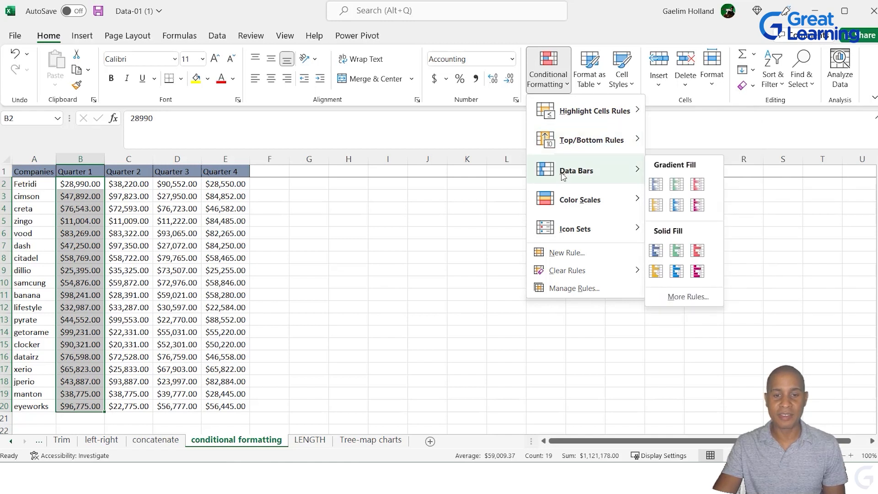
{"action": "mouse_move", "coordinate": [564, 209]}
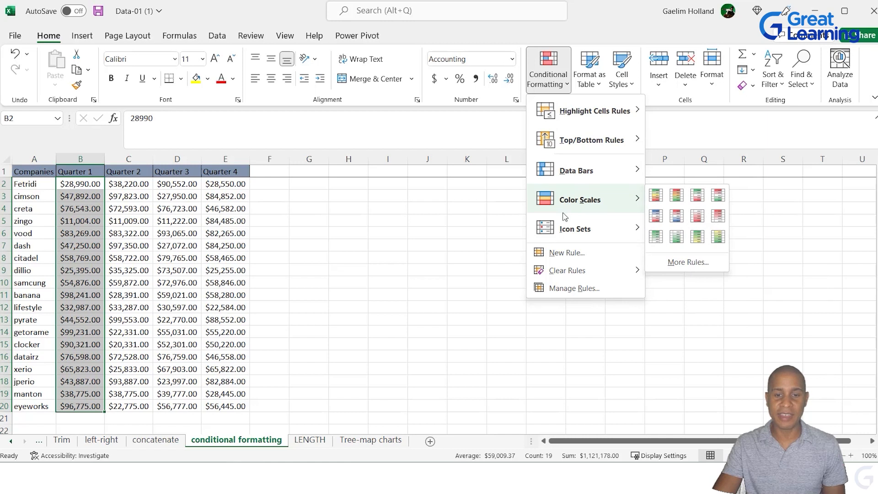
{"action": "mouse_move", "coordinate": [566, 232]}
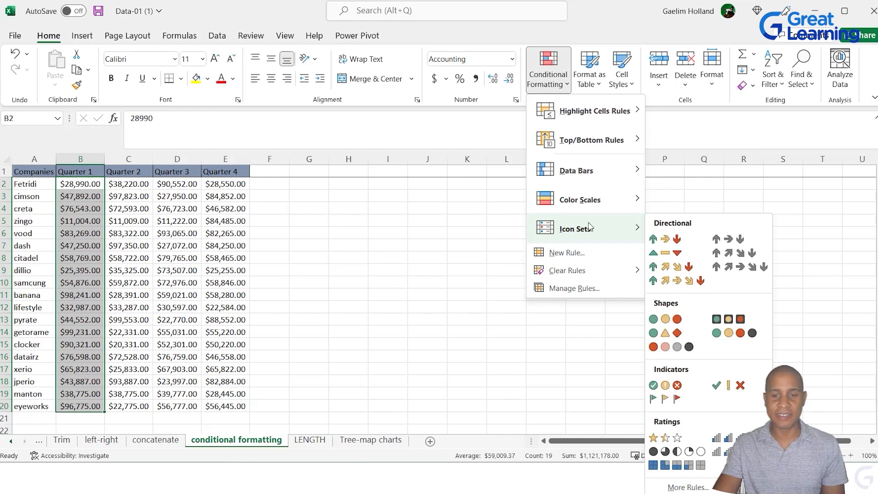
{"action": "left_click", "coordinate": [664, 239]}
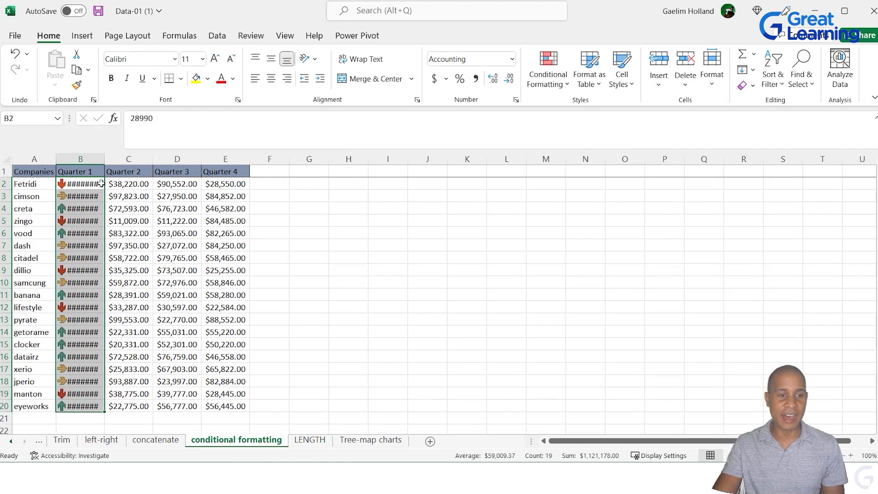
{"action": "double_click", "coordinate": [104, 157]}
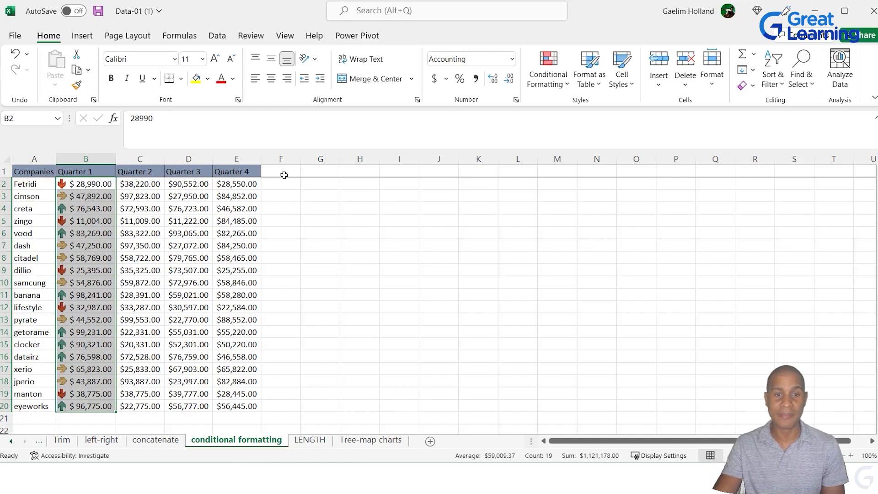
Clear the conditional formatting rules from the selected Quarter 1 values
{"action": "left_click", "coordinate": [568, 85]}
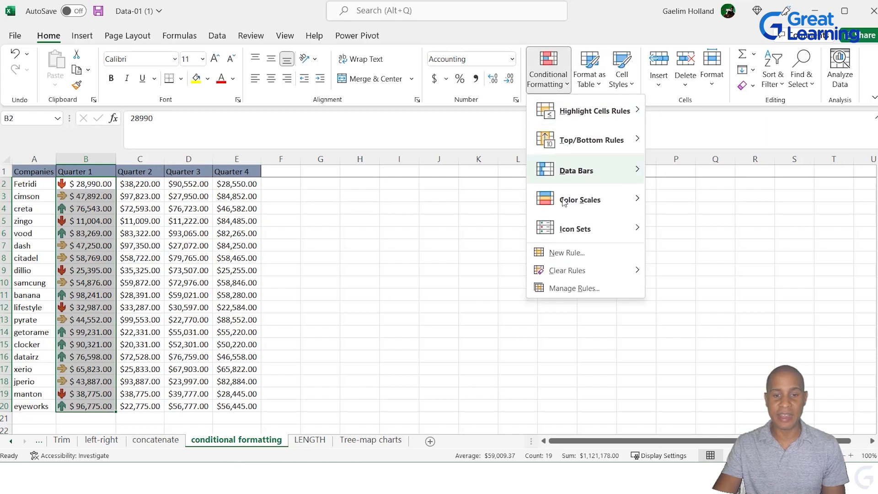
{"action": "mouse_move", "coordinate": [631, 271]}
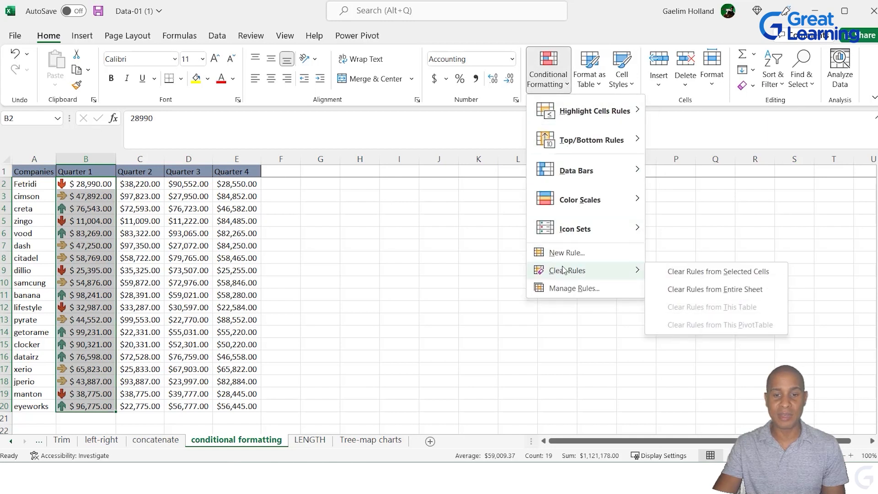
{"action": "left_click", "coordinate": [694, 273]}
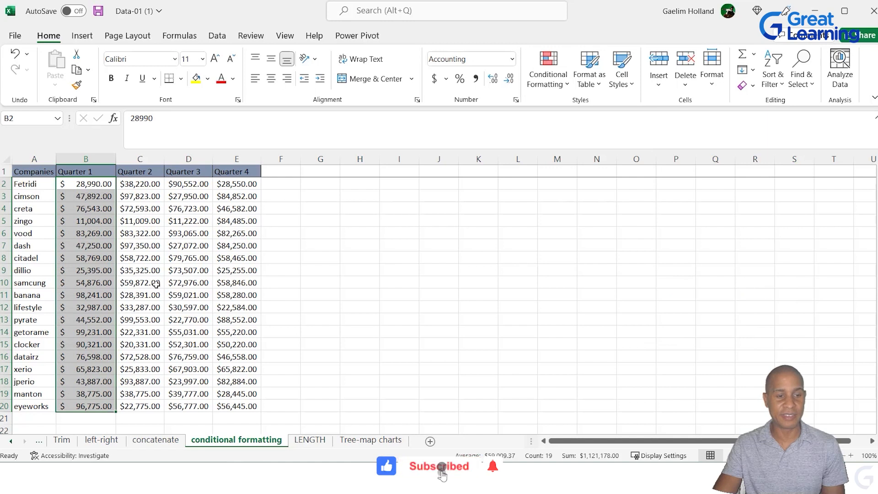
Highlight the top 10 items across all four quarters in B2:E20 with Light Red Fill with Dark Red Text
{"action": "left_click", "coordinate": [140, 282]}
{"action": "left_click_drag", "start_coordinate": [74, 185], "coordinate": [270, 374]}
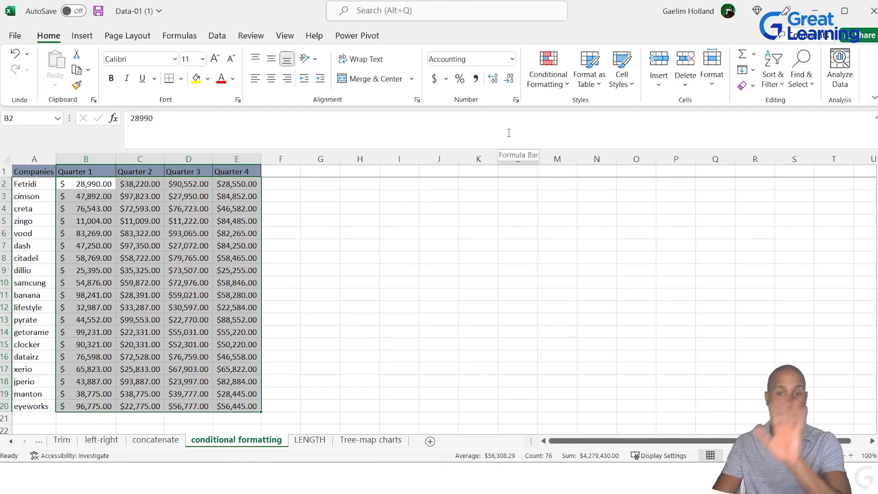
{"action": "left_click", "coordinate": [568, 85]}
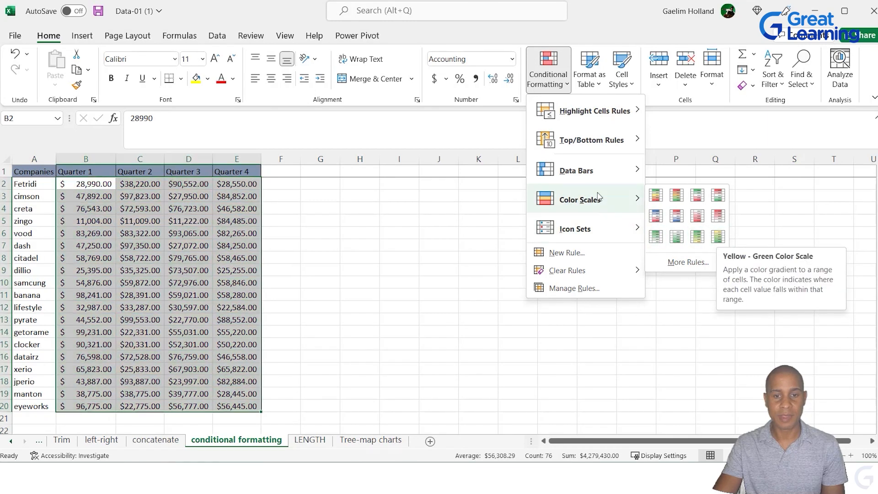
{"action": "mouse_move", "coordinate": [622, 179]}
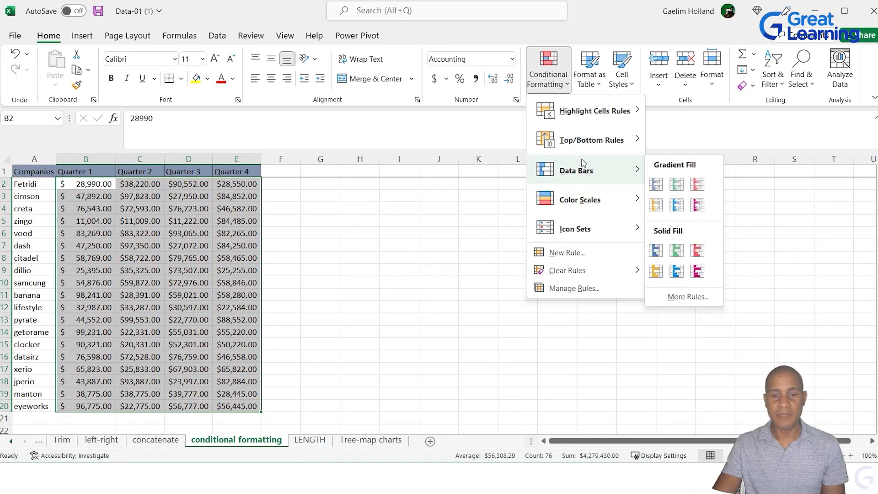
{"action": "mouse_move", "coordinate": [584, 151]}
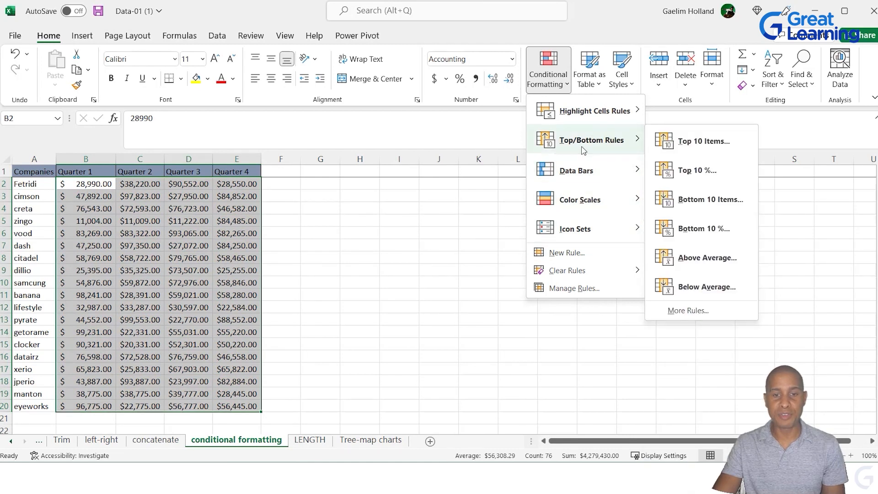
{"action": "left_click", "coordinate": [681, 148]}
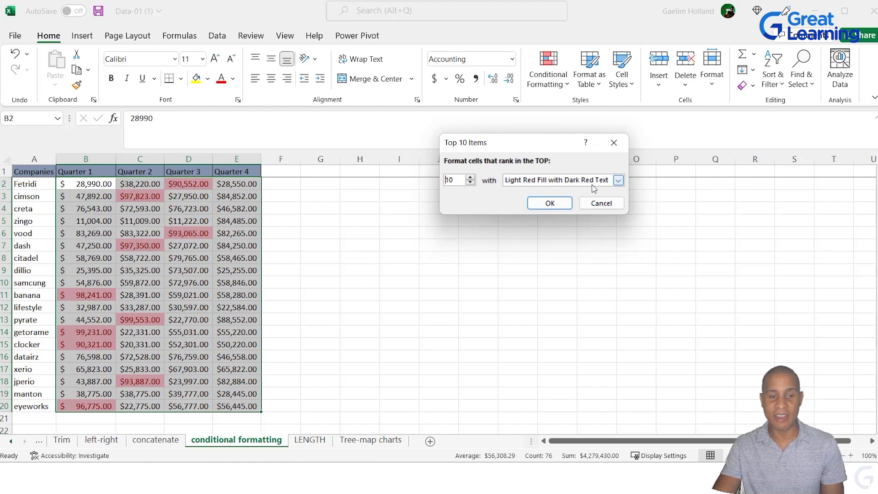
{"action": "left_click", "coordinate": [559, 204]}
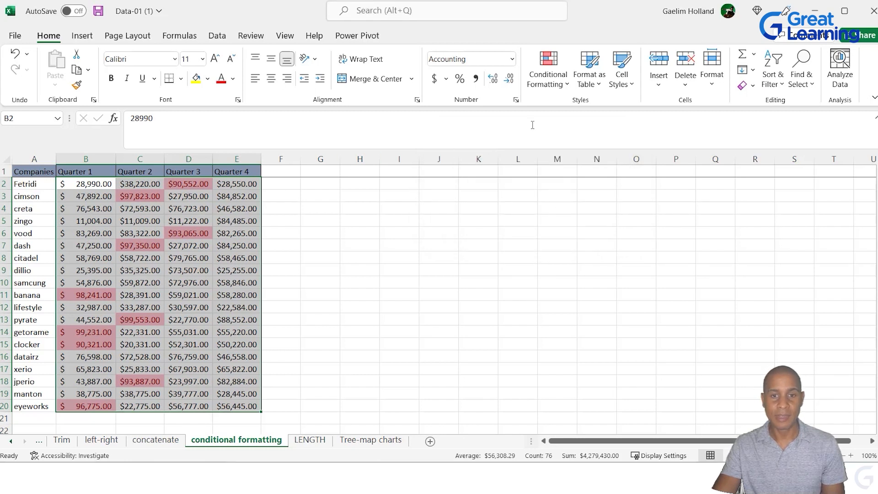
Highlight the bottom 10 items in B2:E20 with Green Fill with Dark Green Text
{"action": "left_click", "coordinate": [629, 86]}
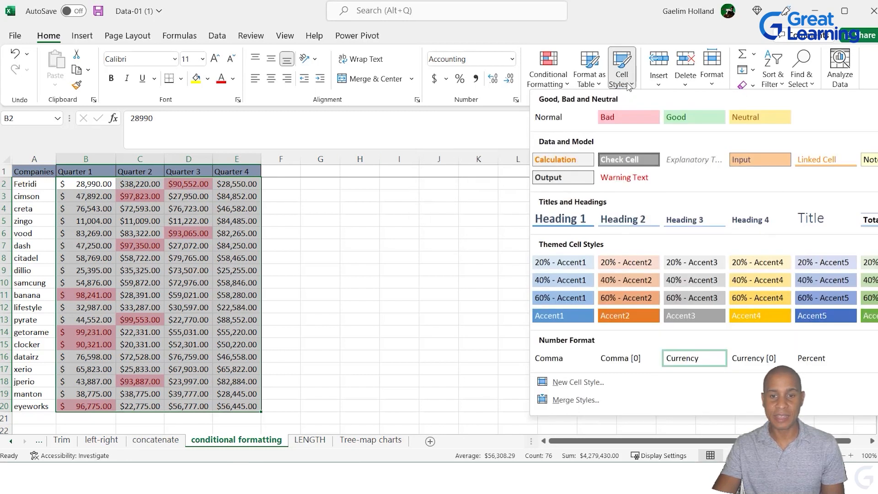
{"action": "left_click", "coordinate": [564, 87]}
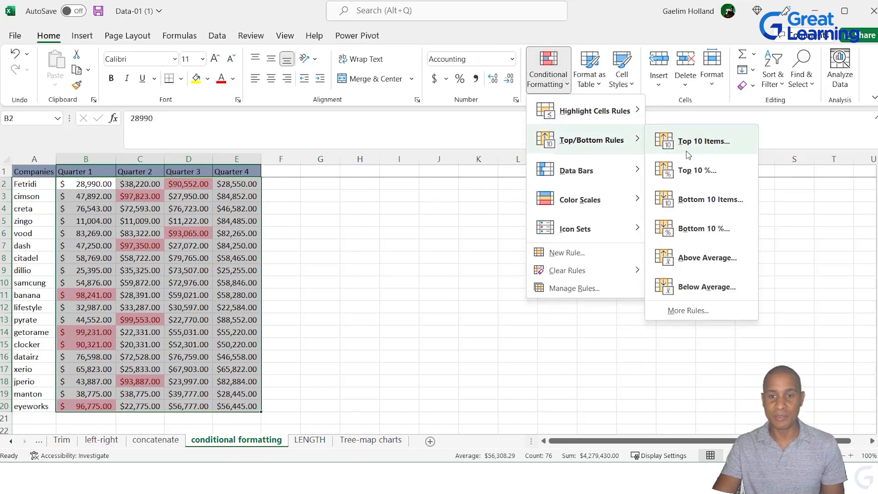
{"action": "left_click", "coordinate": [692, 200]}
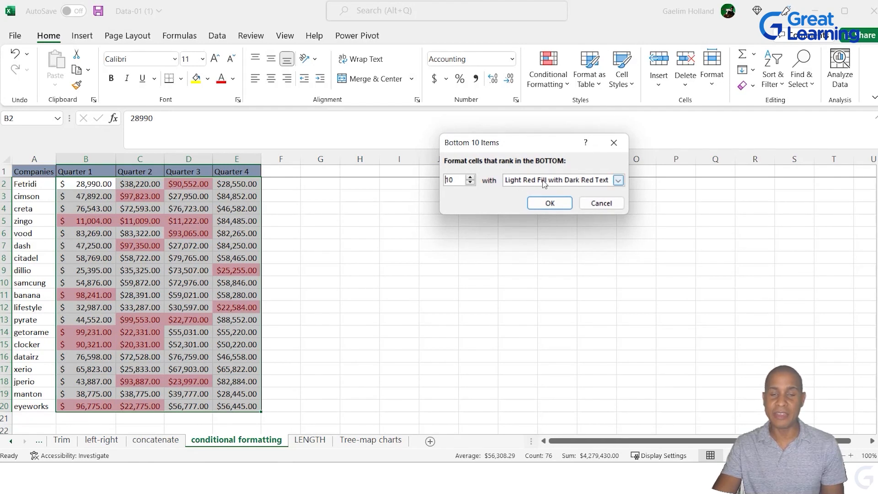
{"action": "left_click", "coordinate": [618, 181]}
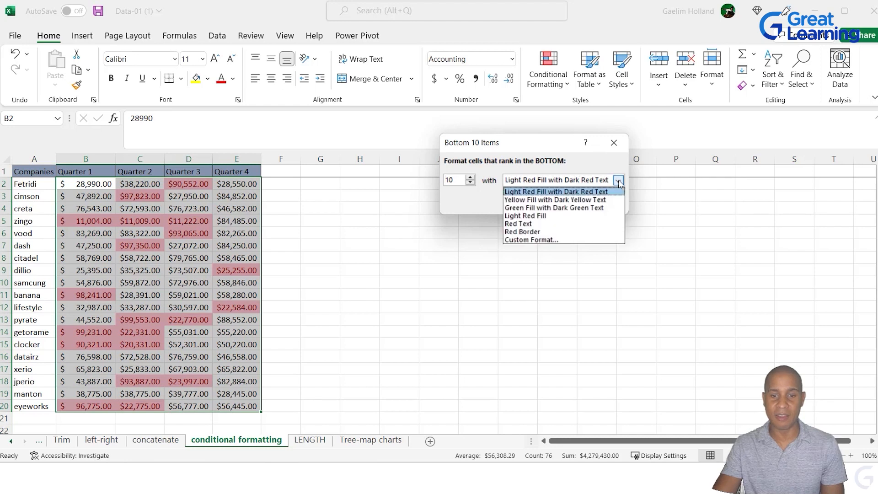
{"action": "left_click", "coordinate": [576, 208]}
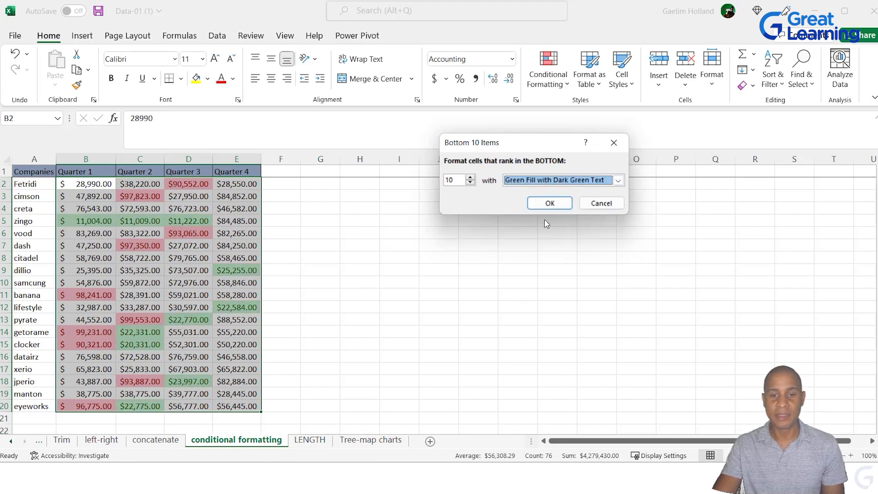
{"action": "left_click", "coordinate": [549, 203]}
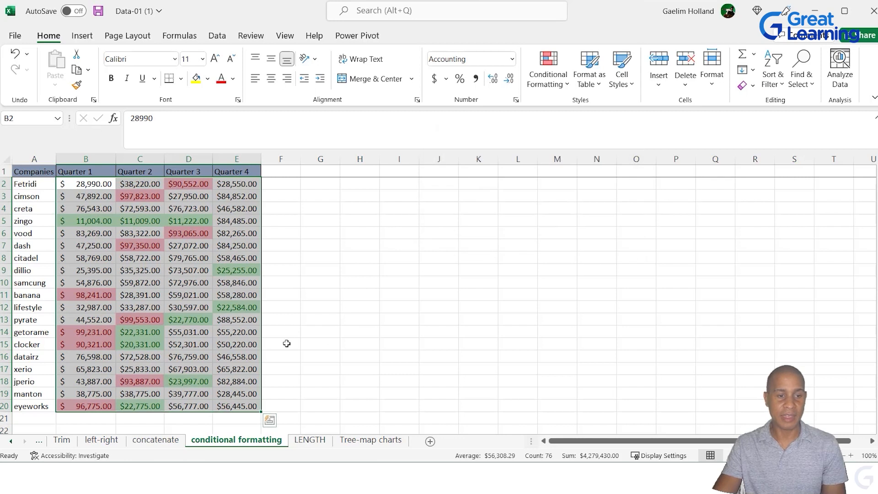
{"action": "left_click", "coordinate": [143, 321]}
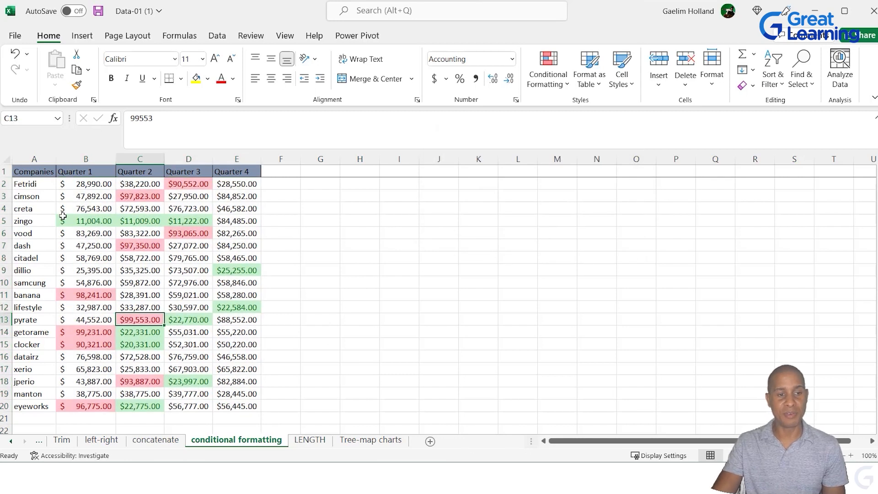
Clear the conditional formatting rules from the quarterly values in B2:E20
{"action": "left_click_drag", "start_coordinate": [73, 186], "coordinate": [160, 322]}
{"action": "left_click_drag", "start_coordinate": [179, 333], "coordinate": [201, 393]}
{"action": "left_click_drag", "start_coordinate": [81, 187], "coordinate": [227, 405]}
{"action": "left_click", "coordinate": [567, 83]}
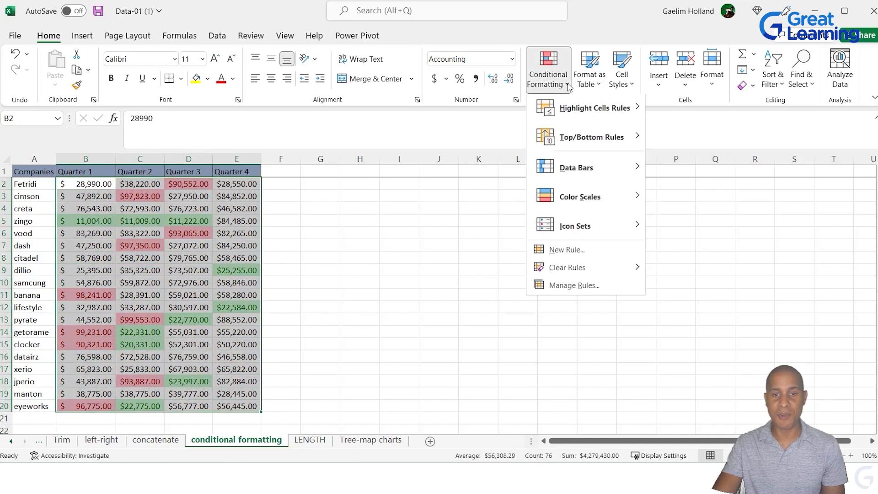
{"action": "mouse_move", "coordinate": [578, 270]}
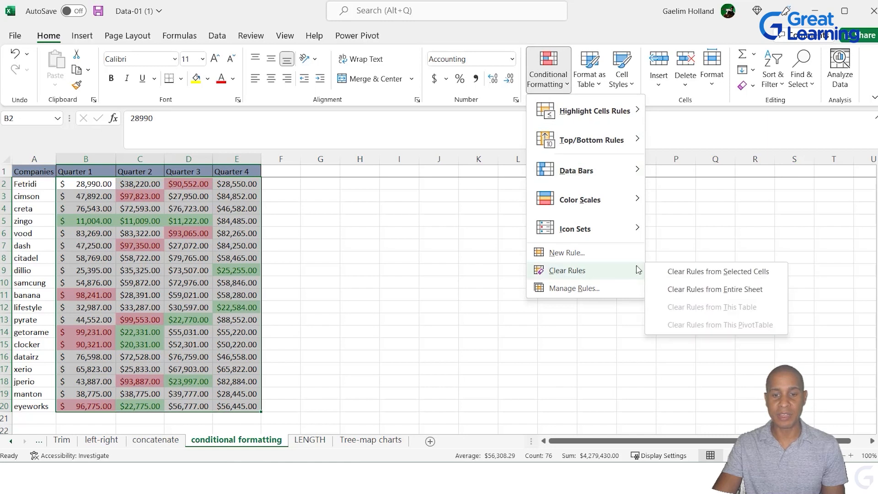
{"action": "left_click", "coordinate": [678, 273]}
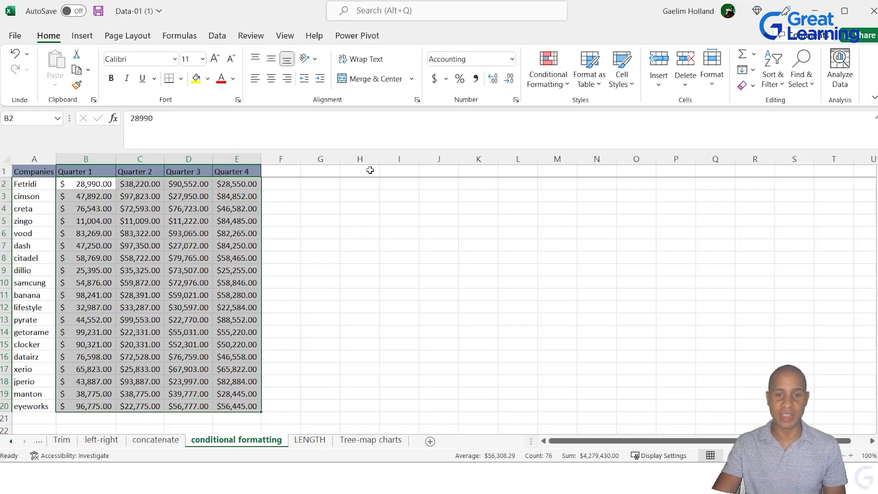
Apply a new 2-Color Scale rule to B2:E20, with white for the lowest value and purple for the highest value
{"action": "left_click", "coordinate": [567, 87]}
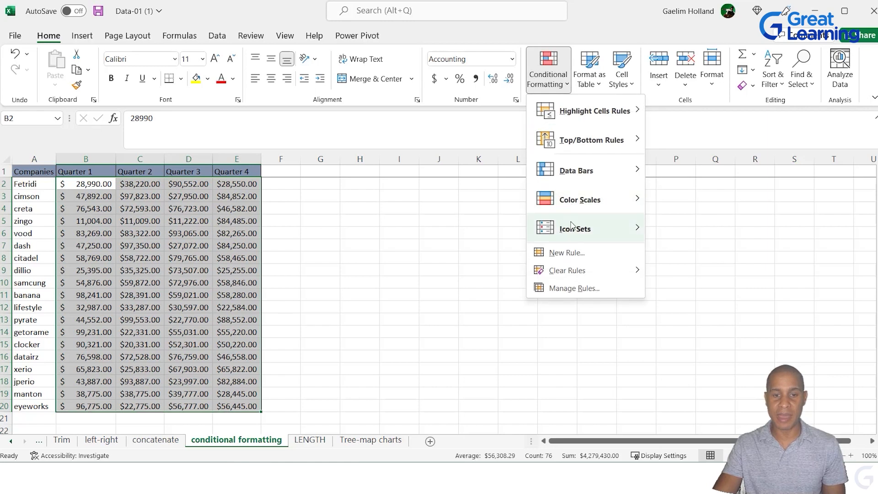
{"action": "mouse_move", "coordinate": [589, 214]}
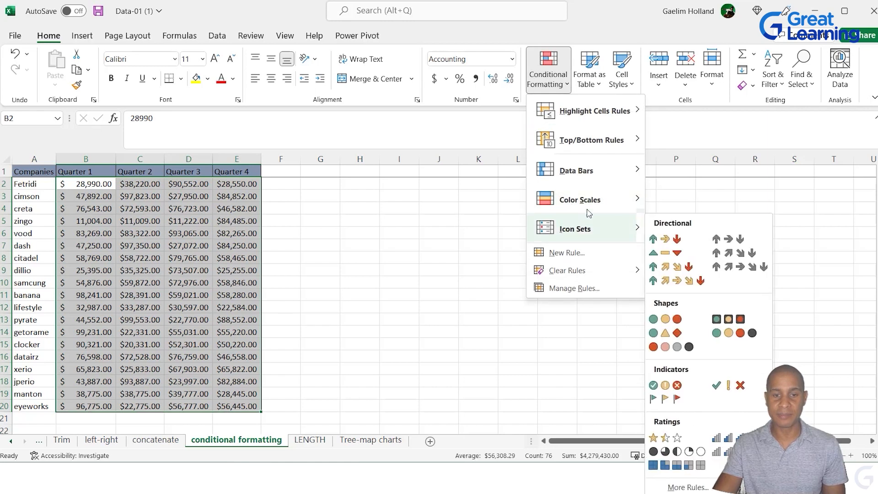
{"action": "left_click", "coordinate": [585, 255]}
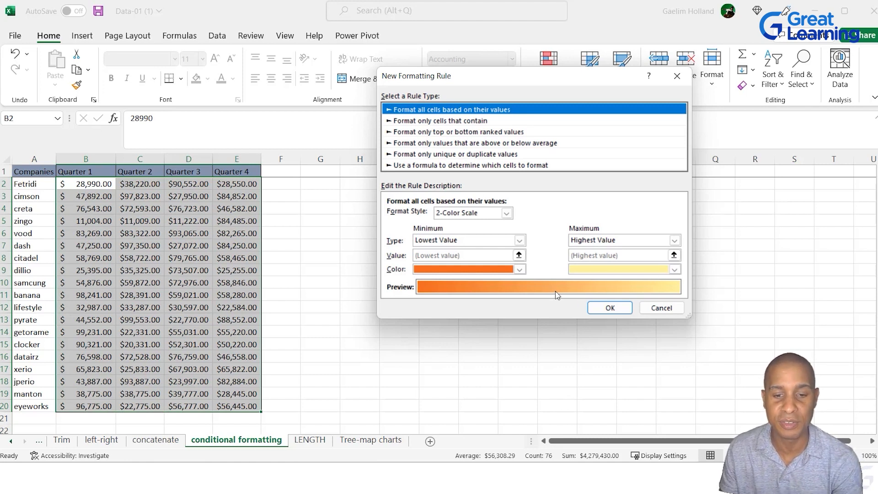
{"action": "left_click", "coordinate": [520, 270]}
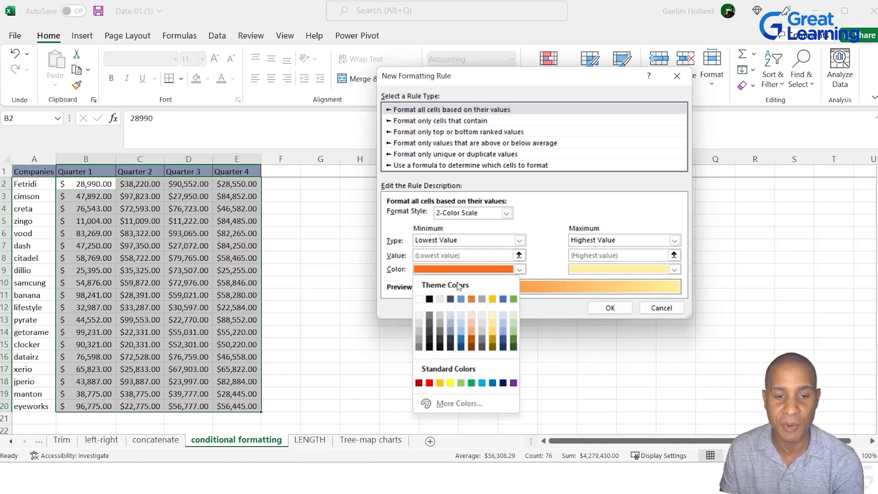
{"action": "left_click", "coordinate": [418, 299]}
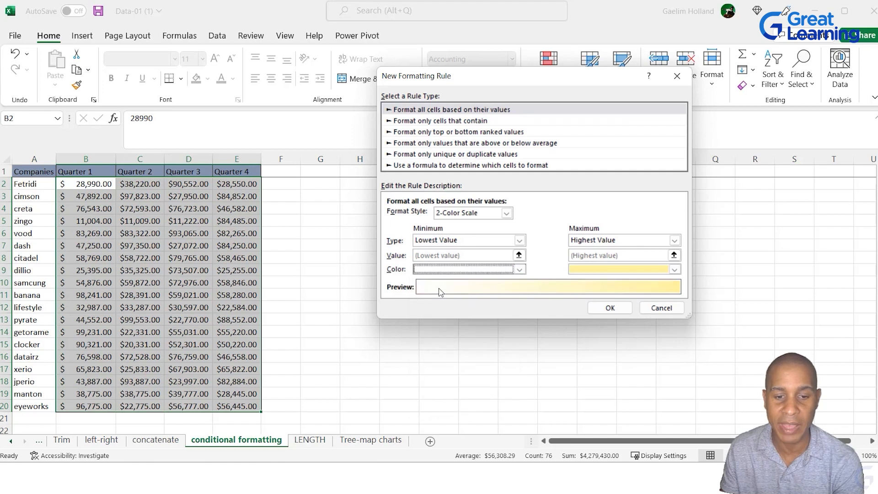
{"action": "left_click", "coordinate": [675, 272]}
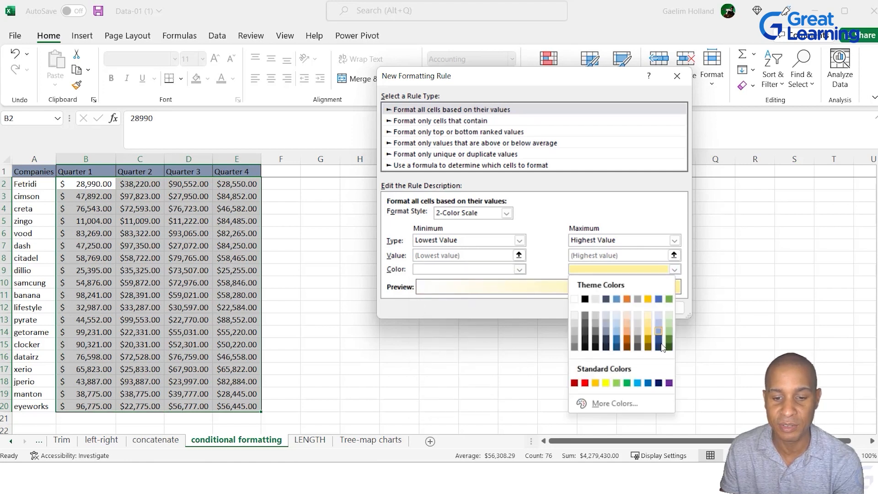
{"action": "left_click", "coordinate": [669, 383]}
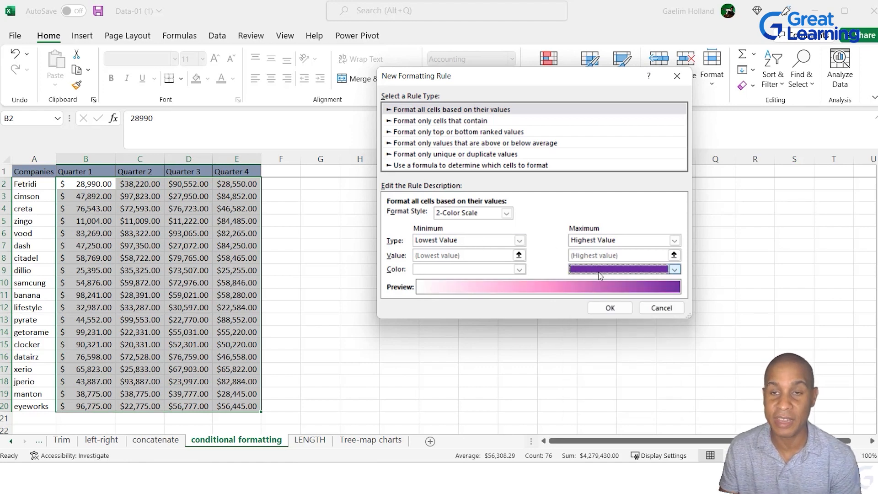
{"action": "left_click", "coordinate": [611, 312]}
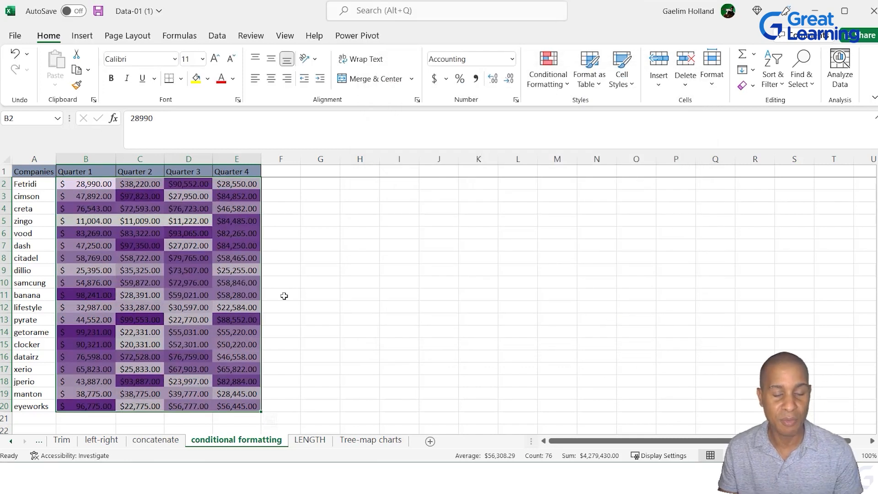
Undo the white-to-purple color scale on the quarterly values
{"action": "key", "text": "ctrl+z"}
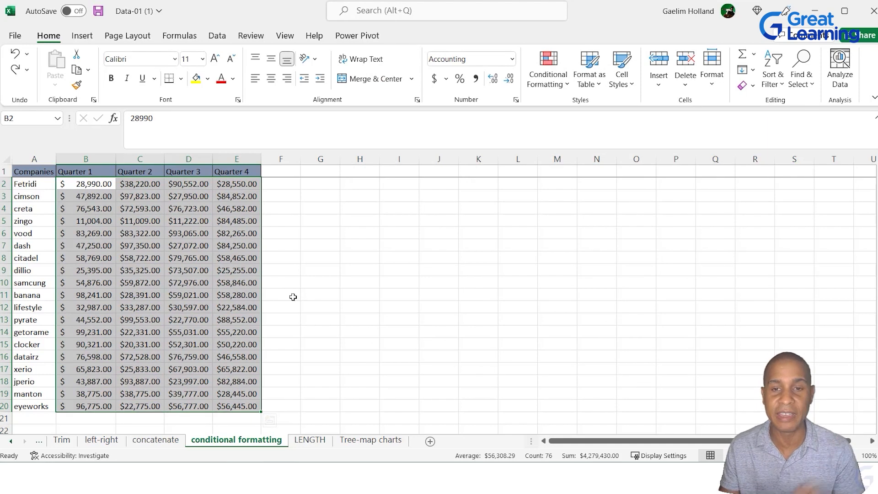
{"action": "left_click", "coordinate": [564, 87]}
{"action": "key", "text": "Escape"}
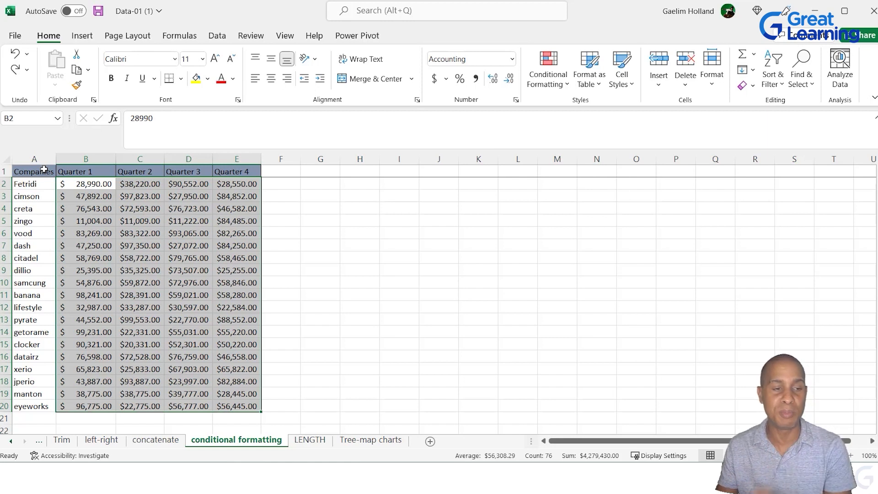
Create a new formatting rule for column A that formats only cells with Specific Text containing "c"
{"action": "left_click", "coordinate": [33, 160]}
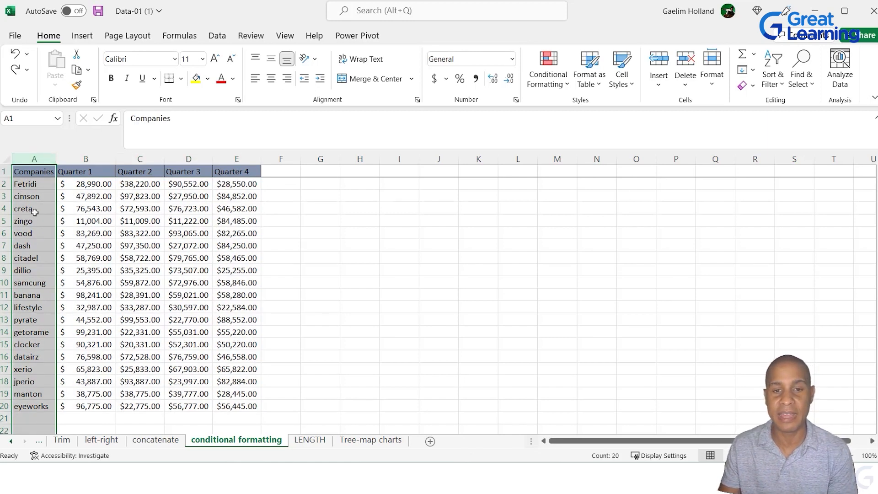
{"action": "left_click", "coordinate": [567, 87]}
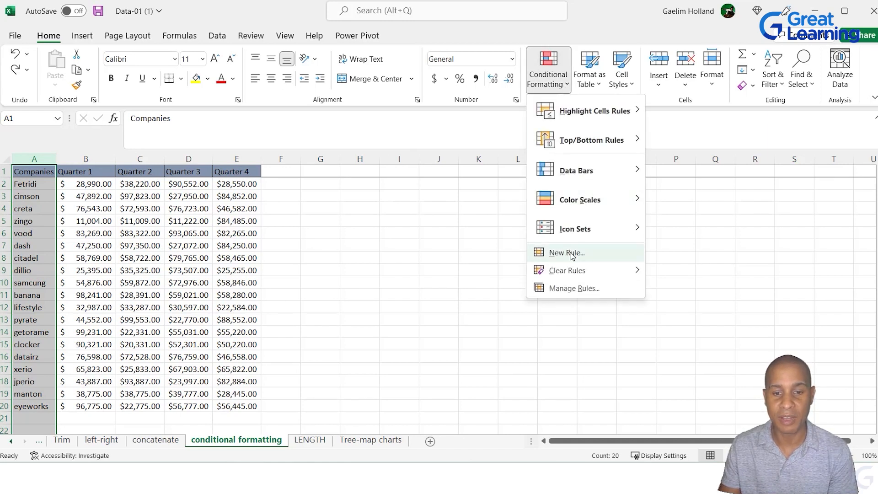
{"action": "left_click", "coordinate": [570, 253]}
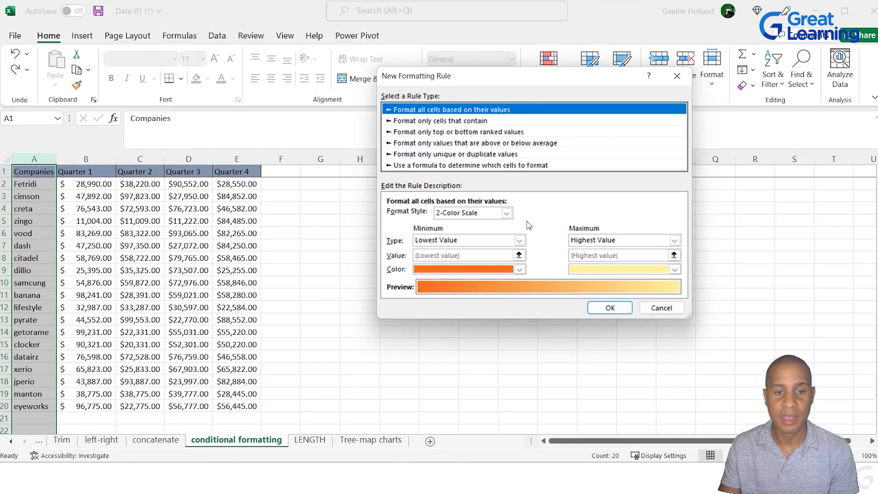
{"action": "left_click", "coordinate": [447, 122]}
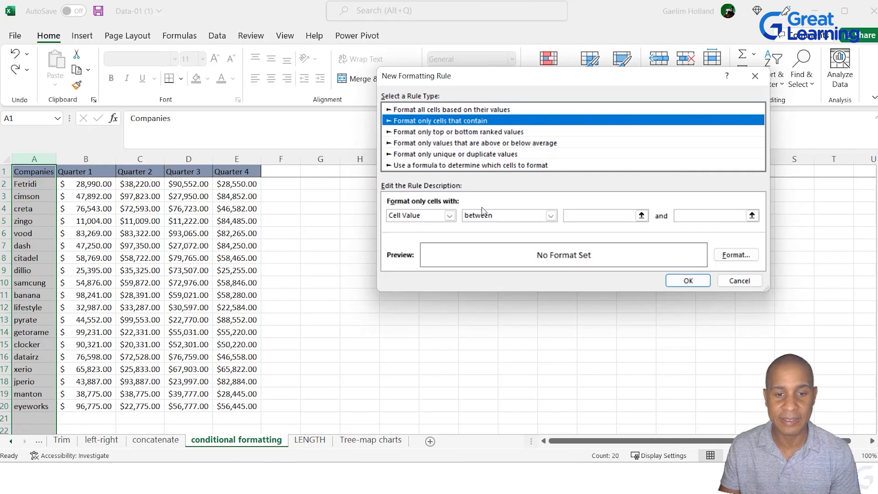
{"action": "left_click", "coordinate": [449, 217]}
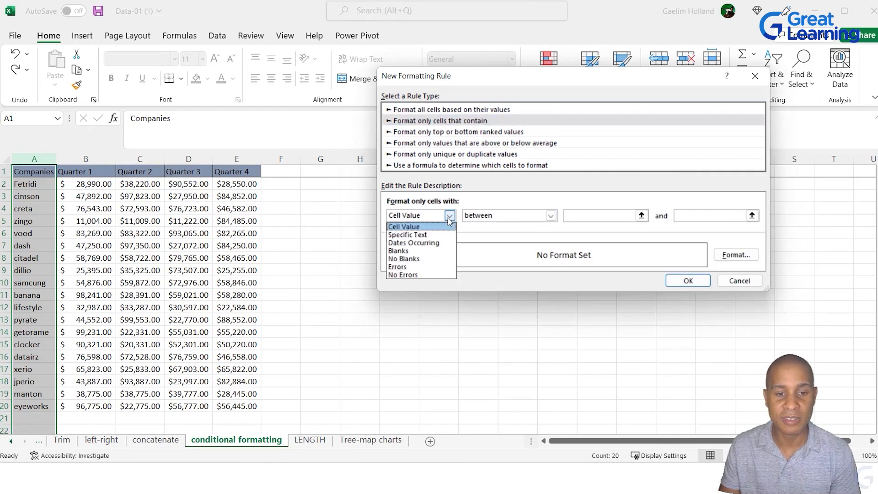
{"action": "left_click", "coordinate": [443, 235]}
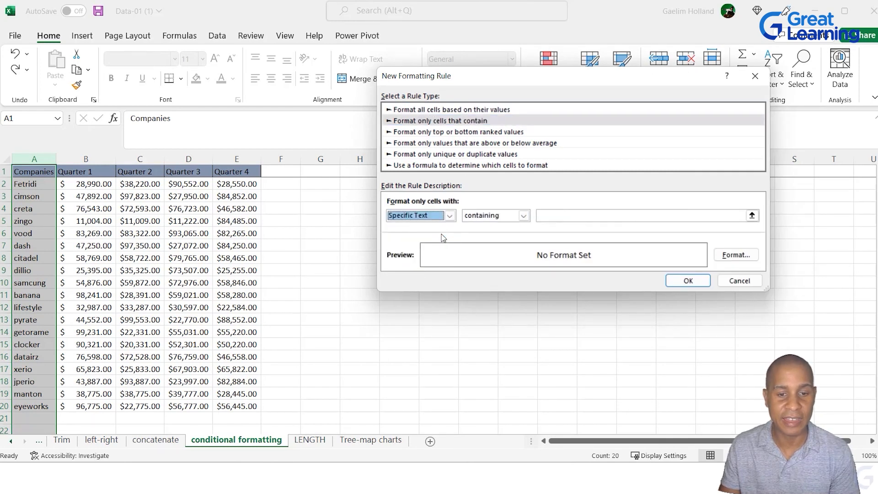
{"action": "left_click", "coordinate": [633, 218]}
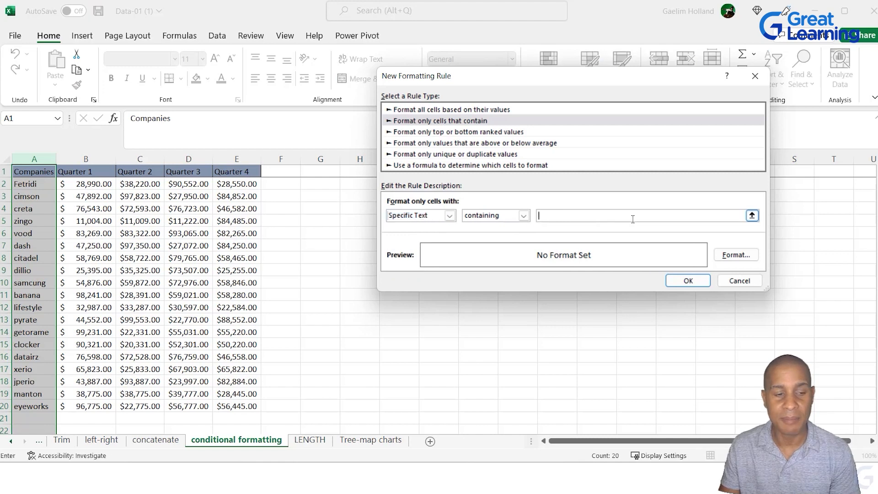
{"action": "type", "text": "c"}
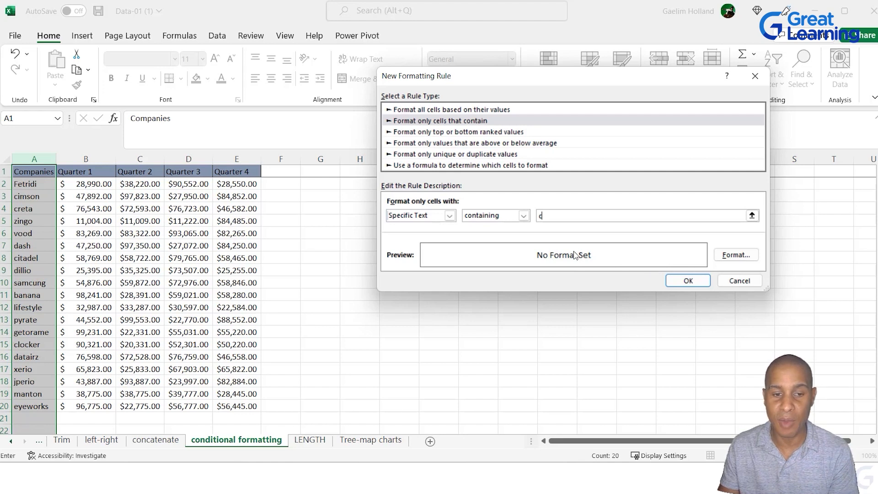
Give the specific-text rule a standard yellow fill and apply it to the Companies column
{"action": "left_click", "coordinate": [732, 255]}
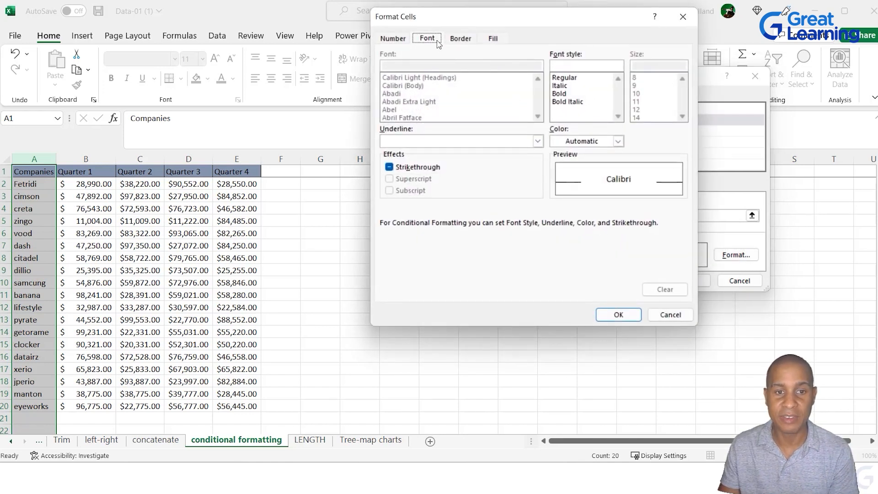
{"action": "left_click", "coordinate": [456, 40]}
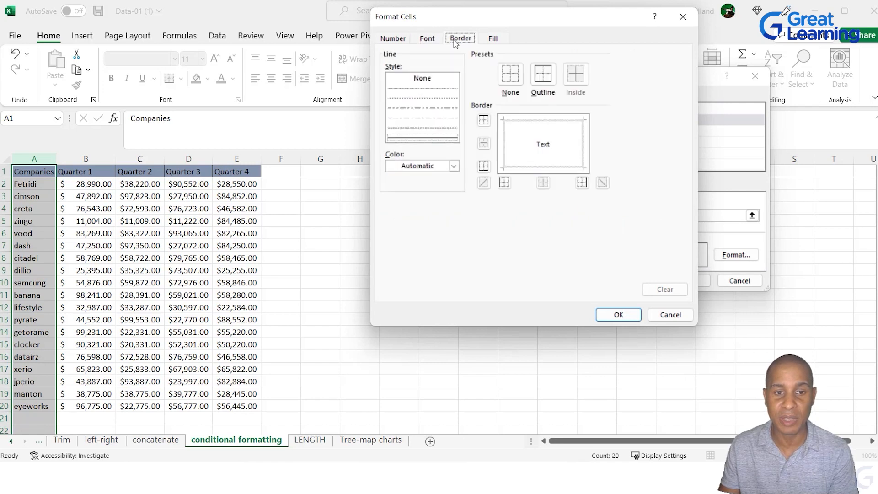
{"action": "left_click", "coordinate": [493, 39]}
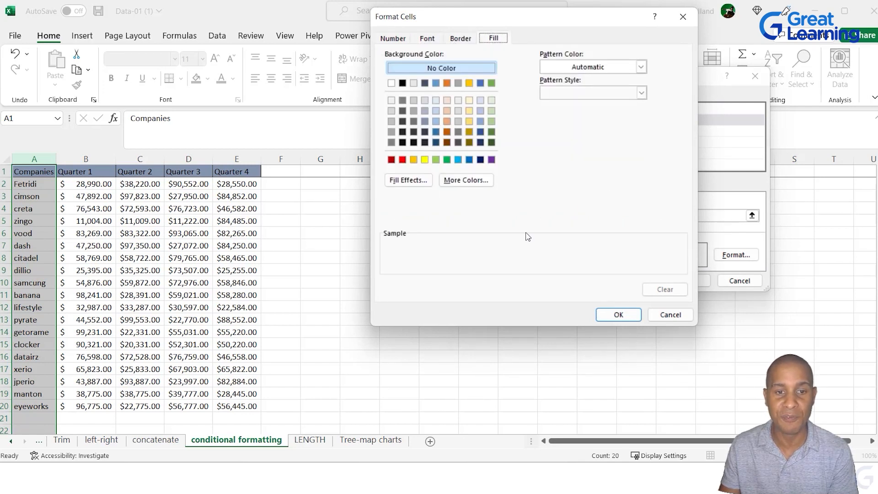
{"action": "left_click", "coordinate": [470, 100]}
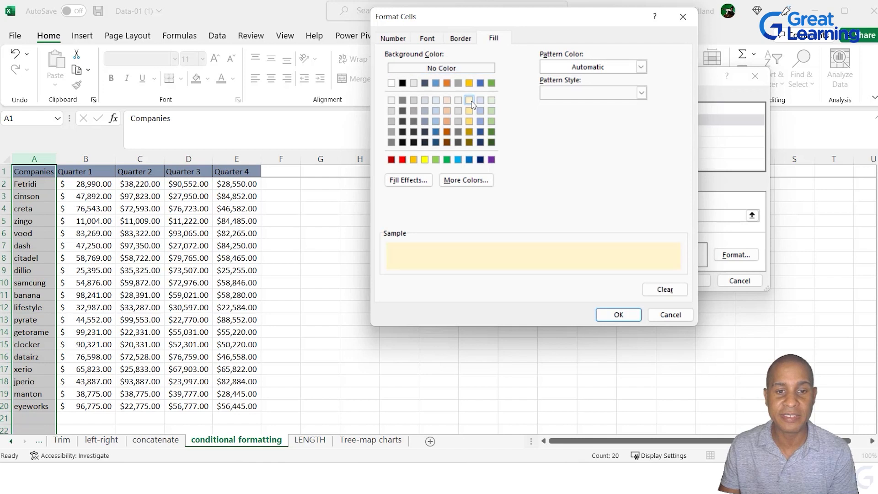
{"action": "left_click", "coordinate": [425, 159]}
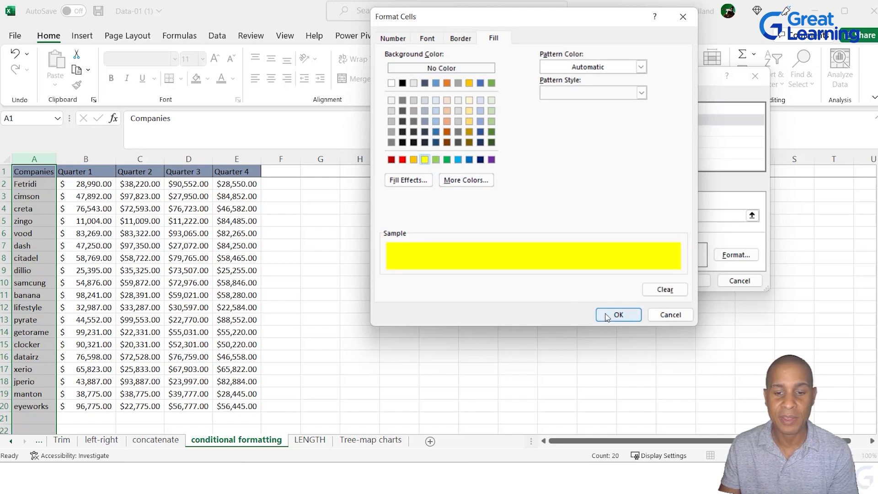
{"action": "left_click", "coordinate": [617, 315]}
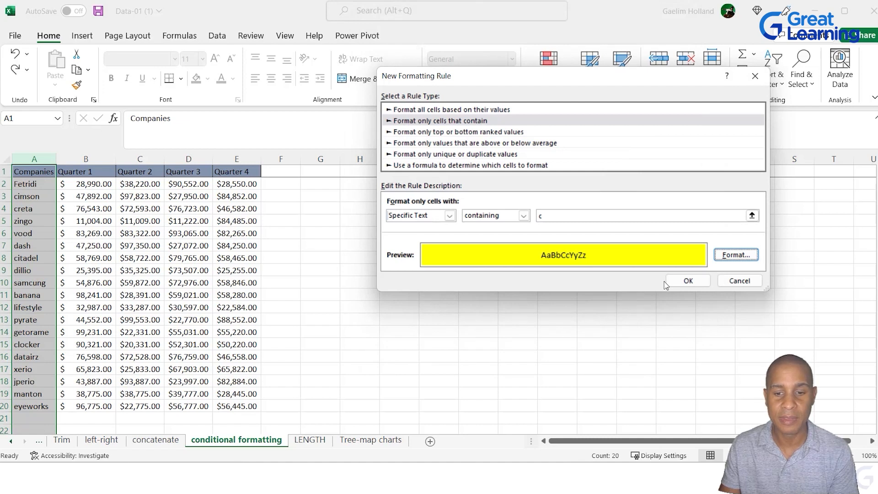
{"action": "left_click", "coordinate": [678, 282]}
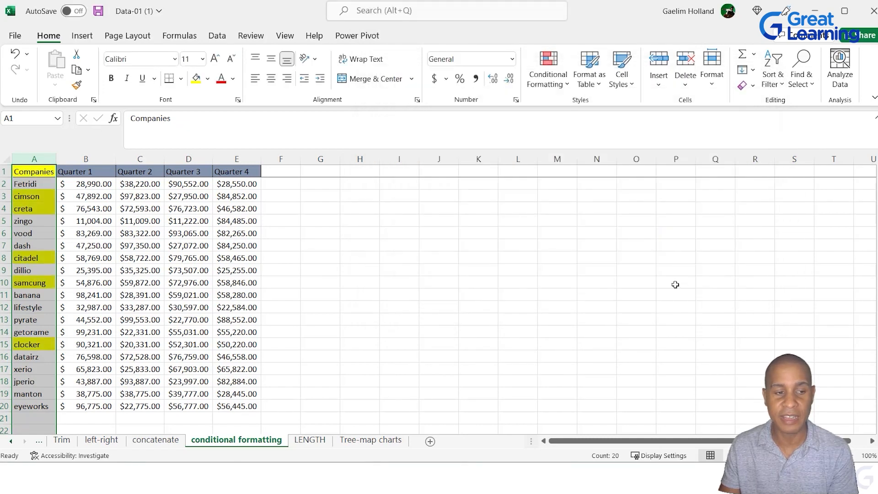
Undo the yellow specific-text rule on the Companies column
{"action": "left_click", "coordinate": [237, 295]}
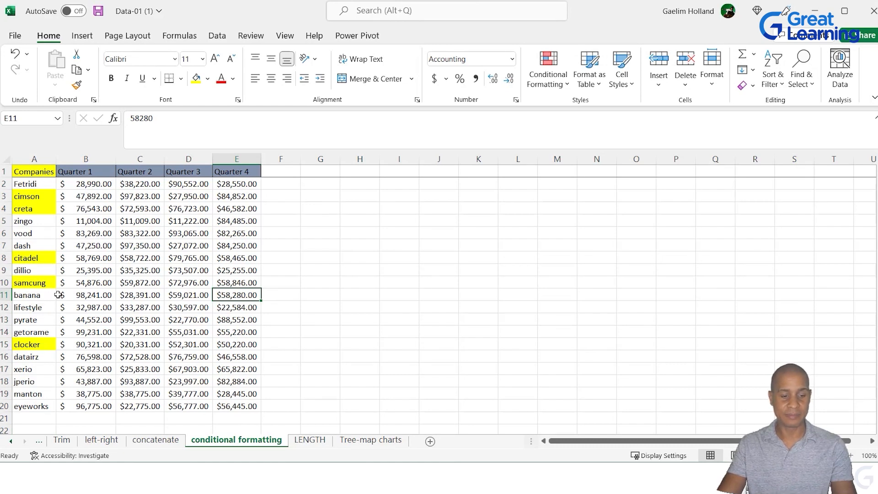
{"action": "key", "text": "ctrl+z"}
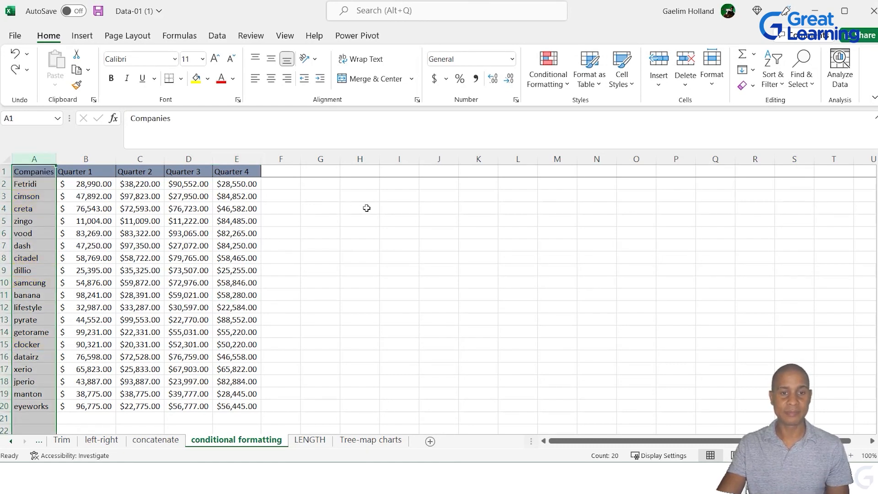
Clear the column selection and switch to the LENGTH sheet
{"action": "left_click", "coordinate": [415, 269]}
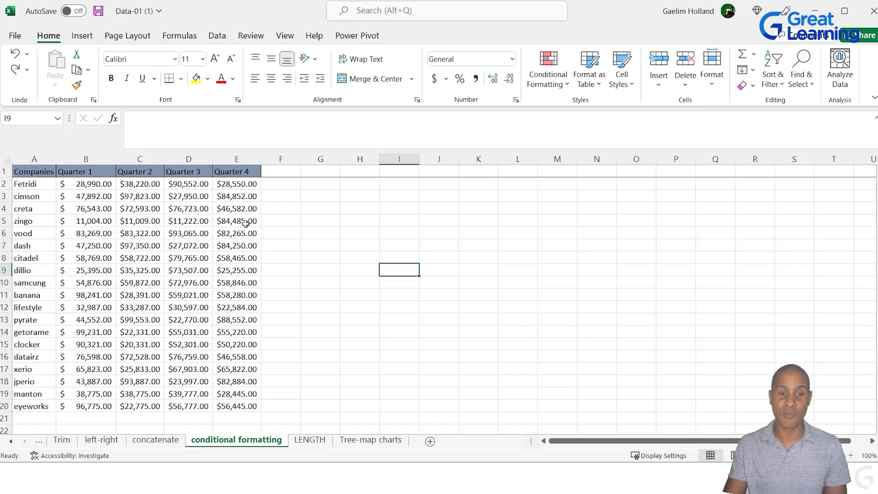
{"action": "left_click", "coordinate": [310, 440]}
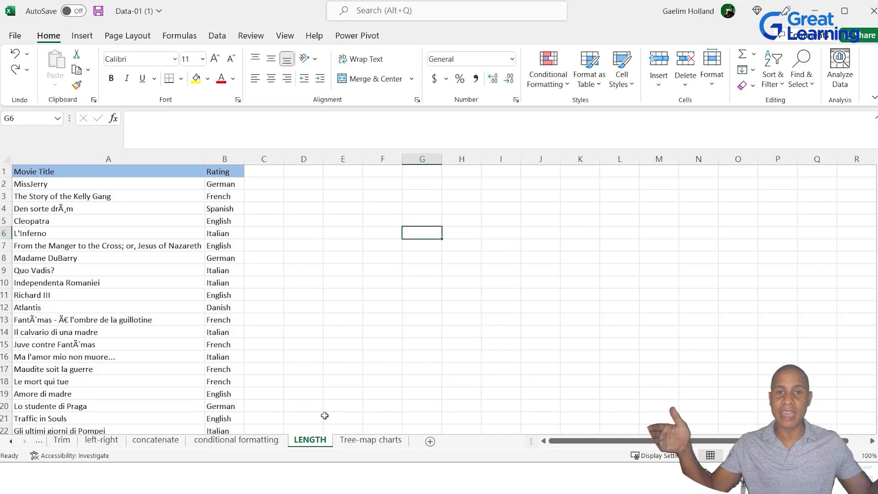
{"action": "left_click", "coordinate": [275, 182]}
{"action": "type", "text": "="}
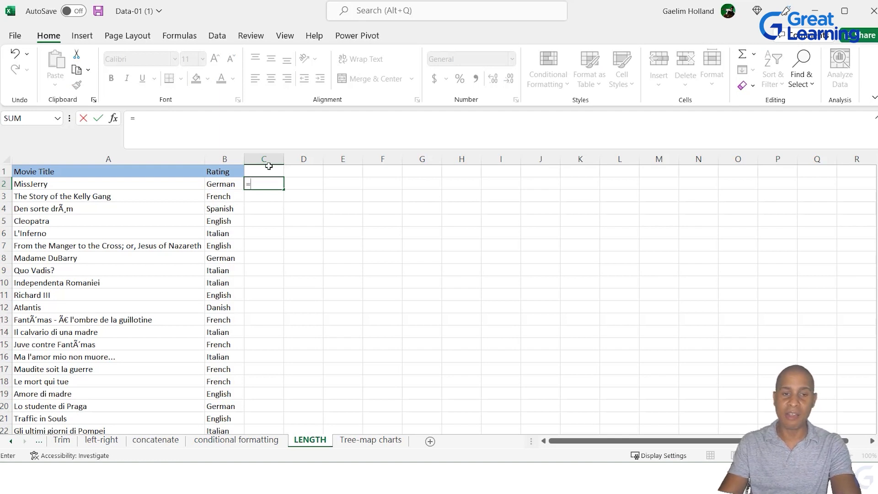
{"action": "left_click", "coordinate": [268, 169]}
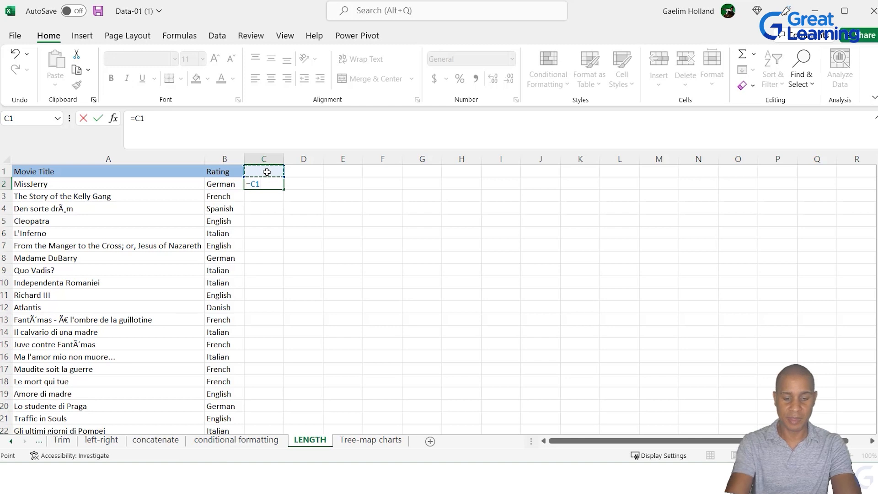
{"action": "key", "text": "BackSpace"}
{"action": "key", "text": "BackSpace"}
{"action": "key", "text": "BackSpace"}
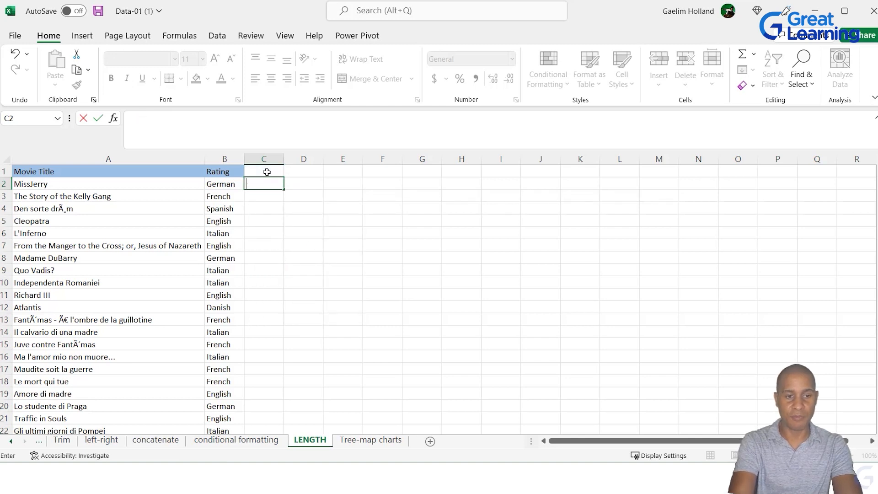
{"action": "key", "text": "Escape"}
Copy the Rating header's formatting into C1, rename the new header "Title Length" and autofit column C
{"action": "left_click", "coordinate": [227, 173]}
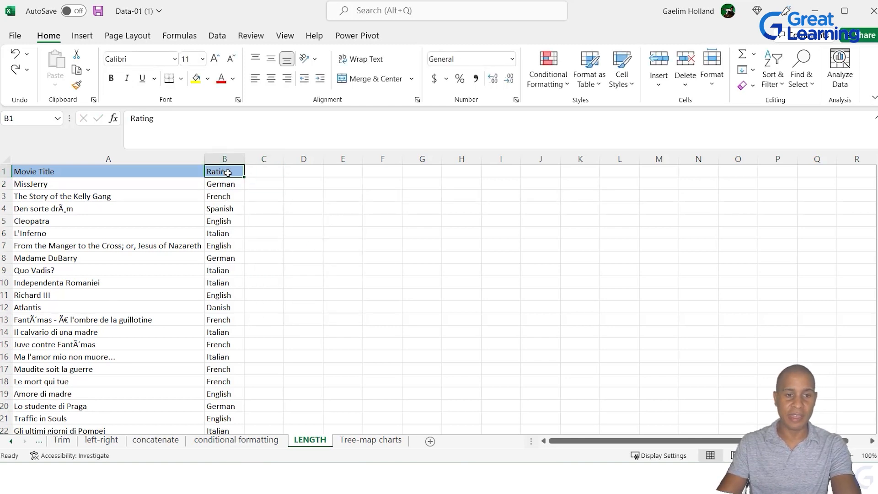
{"action": "left_click_drag", "start_coordinate": [244, 178], "coordinate": [271, 203]}
{"action": "left_click", "coordinate": [269, 172]}
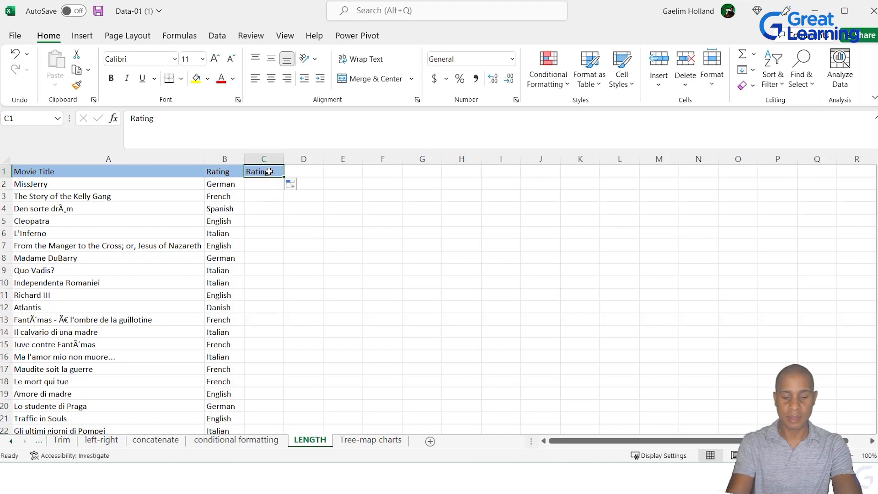
{"action": "type", "text": "Tit"}
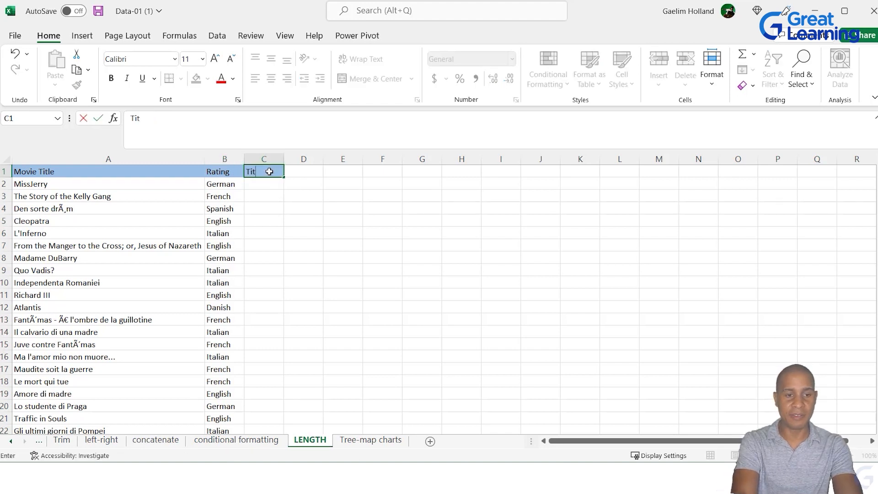
{"action": "type", "text": "le Length"}
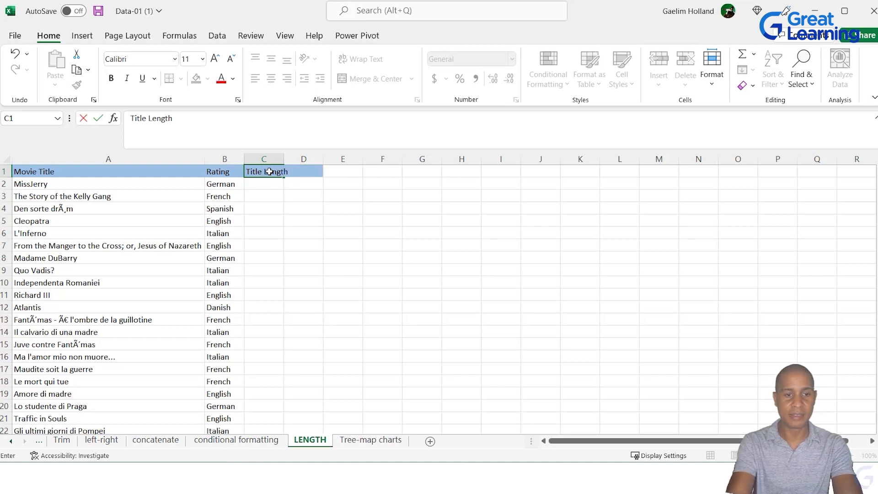
{"action": "left_click", "coordinate": [264, 233]}
{"action": "double_click", "coordinate": [285, 155]}
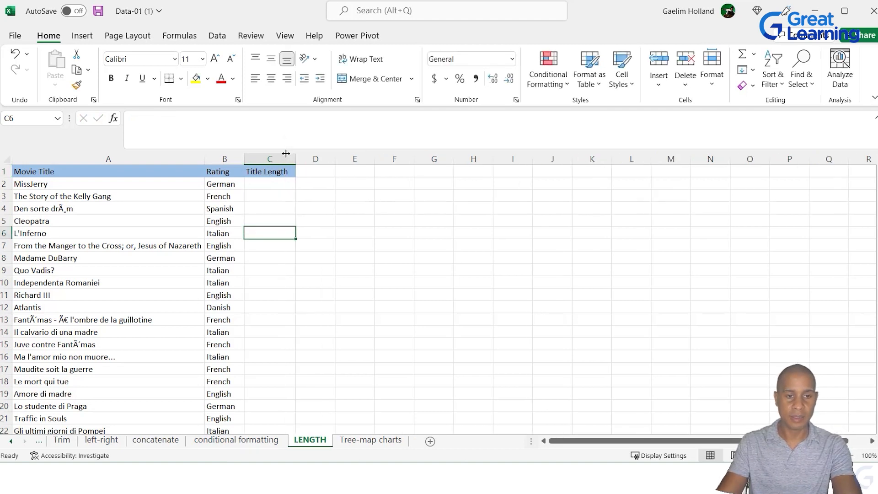
Enter the formula =LEN(A2) in cell C2 to count the characters of the first movie title
{"action": "left_click", "coordinate": [287, 183]}
{"action": "type", "text": "=Len"}
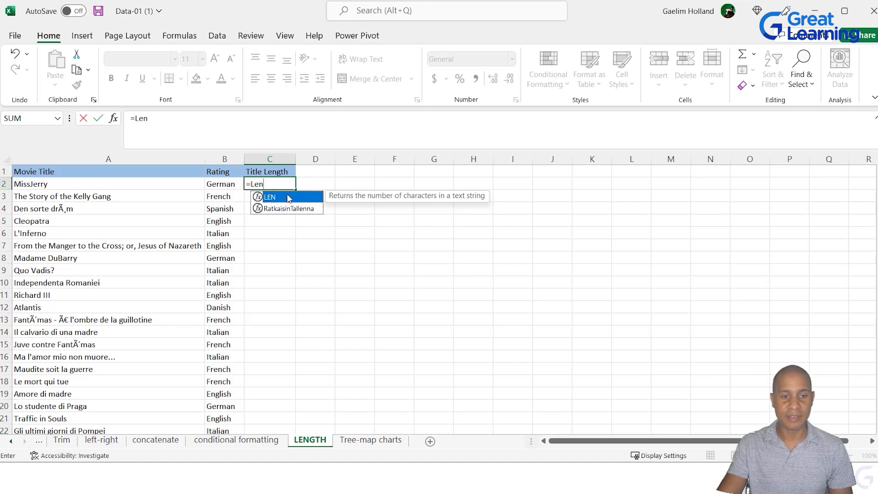
{"action": "double_click", "coordinate": [288, 197]}
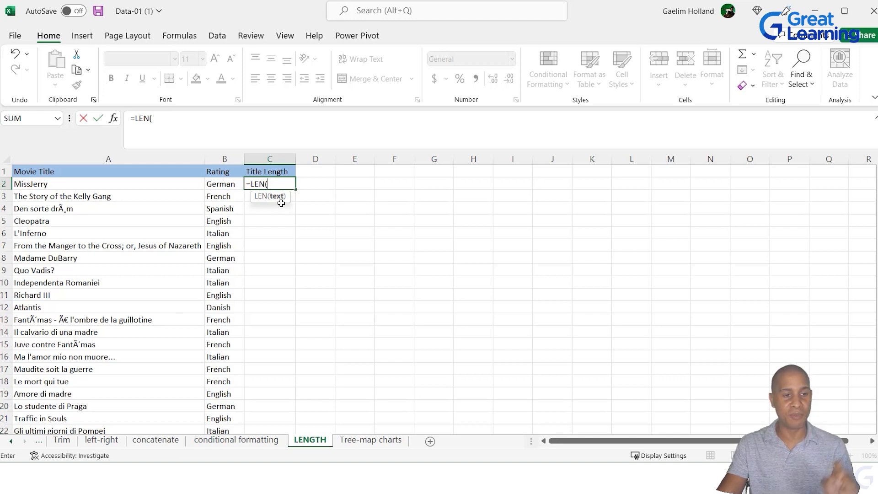
{"action": "left_click", "coordinate": [164, 185]}
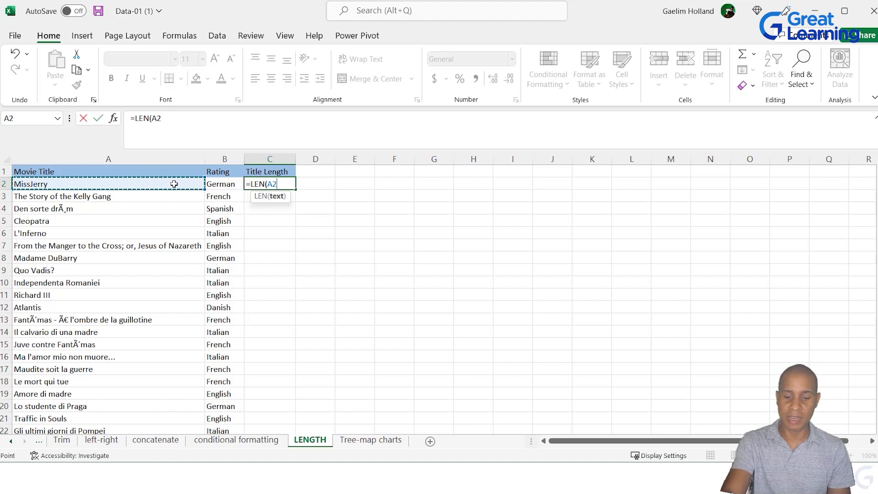
{"action": "type", "text": ")"}
{"action": "key", "text": "Return"}
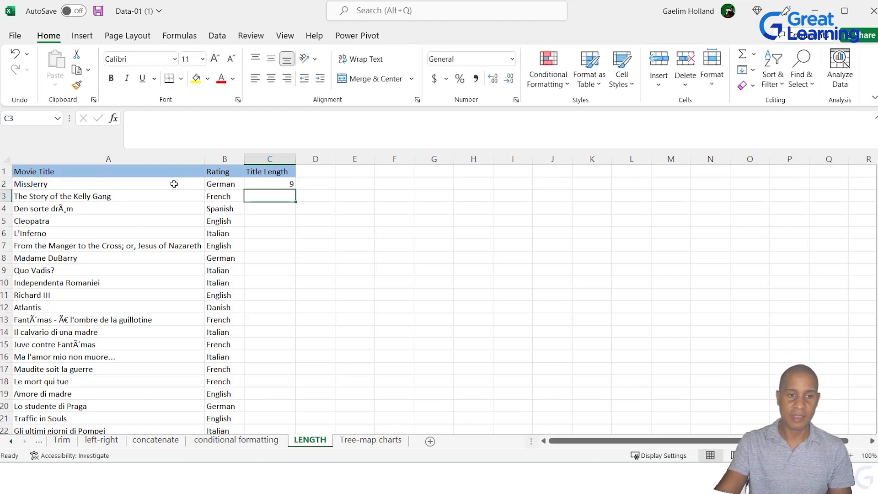
Fill the LEN formula from C2 down the Title Length column for all listed movies, then clear the selection
{"action": "left_click", "coordinate": [250, 182]}
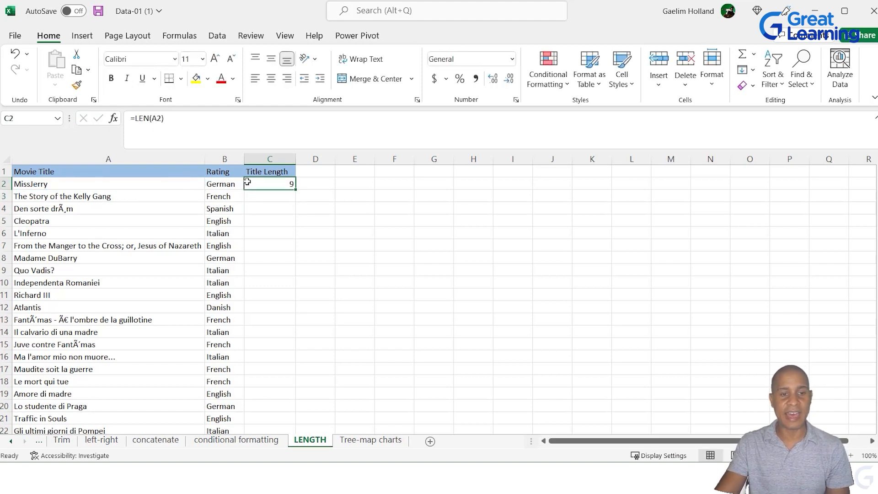
{"action": "double_click", "coordinate": [296, 189]}
{"action": "scroll", "coordinate": [286, 225], "scroll_direction": "down", "scroll_amount": 2}
{"action": "scroll", "coordinate": [283, 265], "scroll_direction": "up", "scroll_amount": 2}
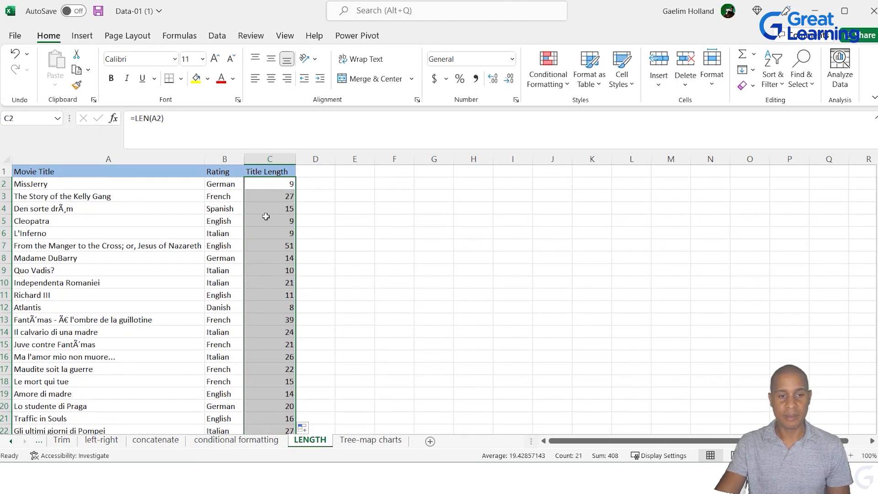
{"action": "left_click", "coordinate": [274, 345]}
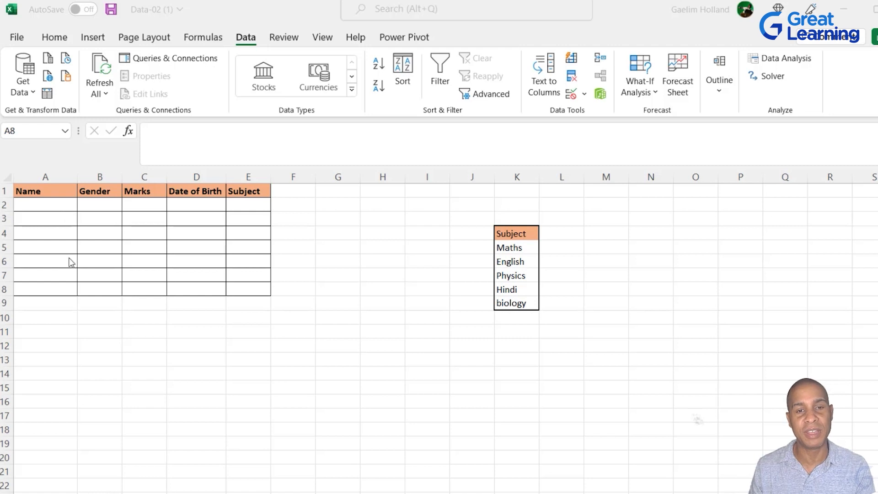
{"action": "left_click", "coordinate": [51, 206]}
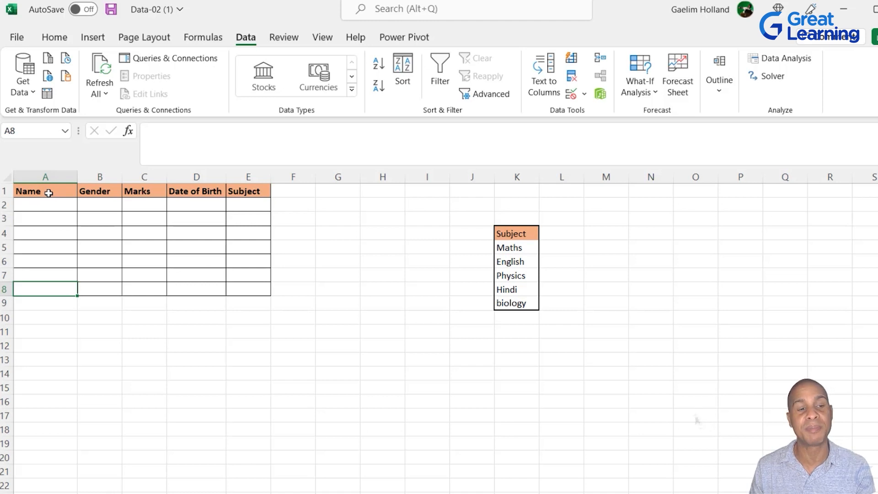
{"action": "left_click_drag", "start_coordinate": [48, 192], "coordinate": [43, 247]}
{"action": "left_click", "coordinate": [43, 247]}
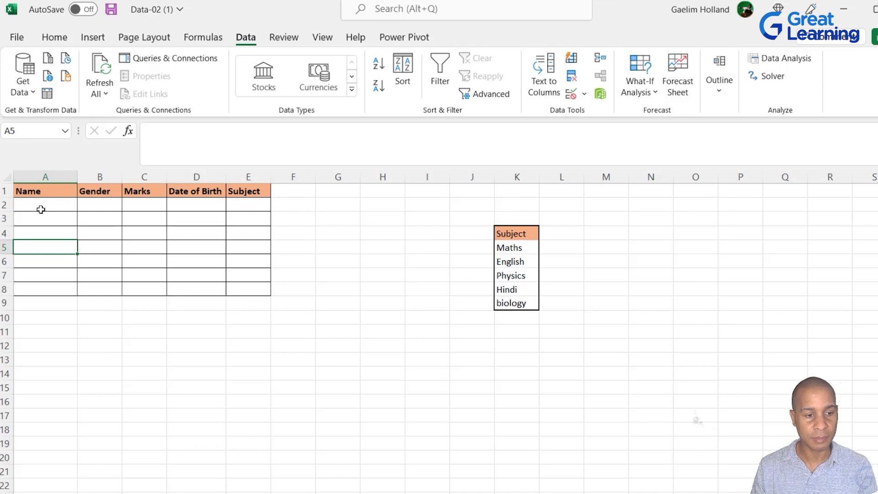
{"action": "left_click_drag", "start_coordinate": [41, 209], "coordinate": [56, 282]}
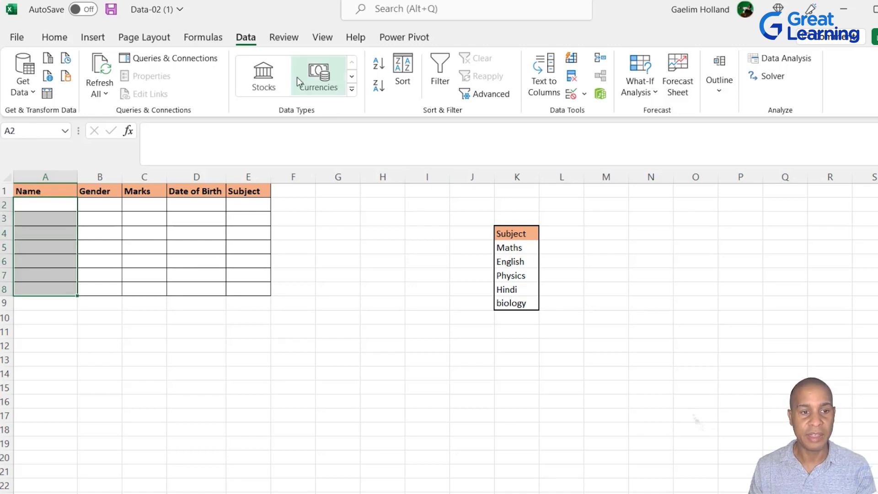
{"action": "left_click", "coordinate": [49, 40]}
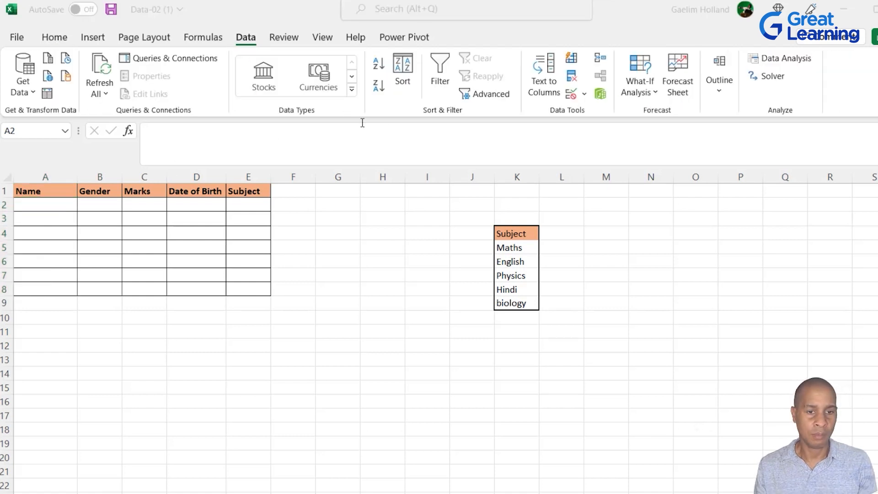
{"action": "left_click", "coordinate": [54, 203]}
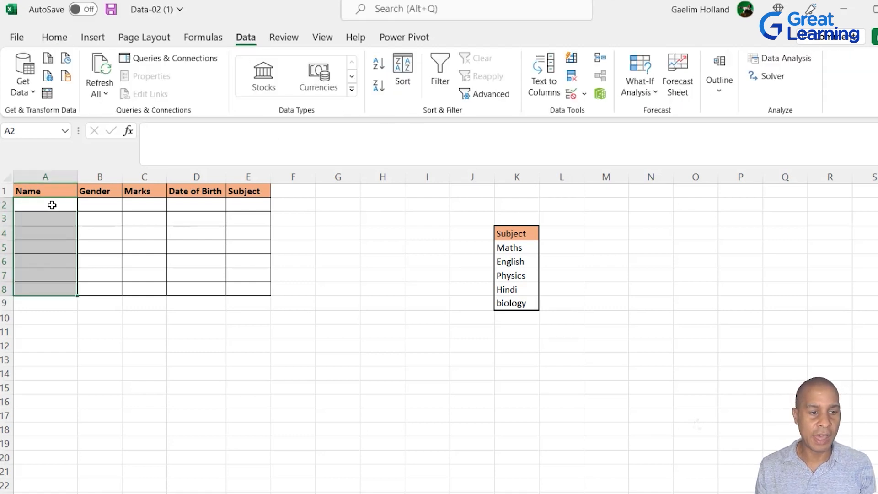
{"action": "left_click_drag", "start_coordinate": [52, 205], "coordinate": [50, 288]}
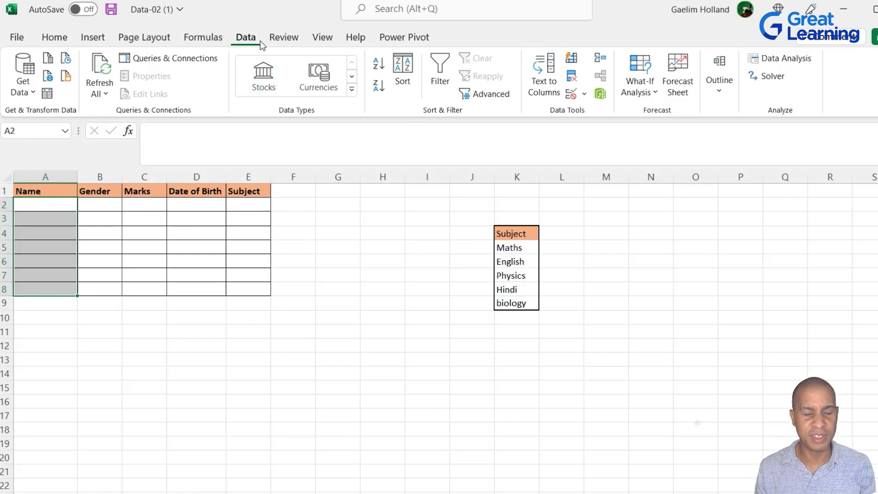
{"action": "left_click", "coordinate": [585, 97]}
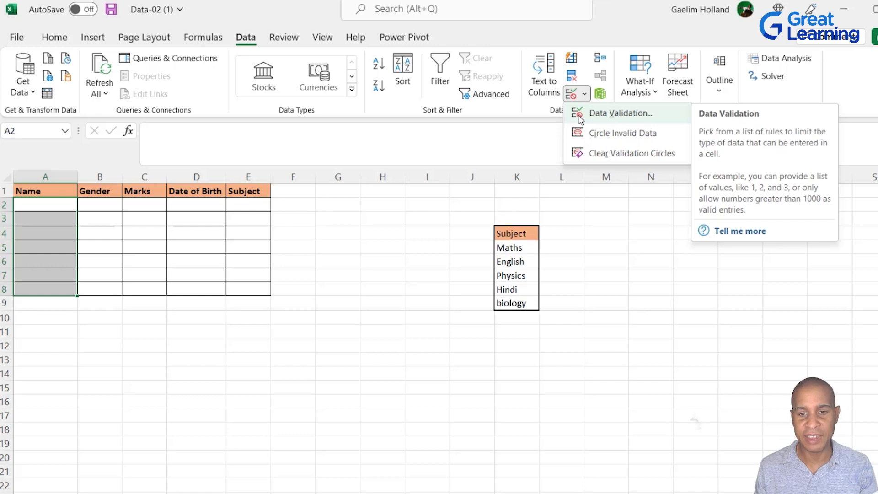
{"action": "left_click", "coordinate": [580, 117]}
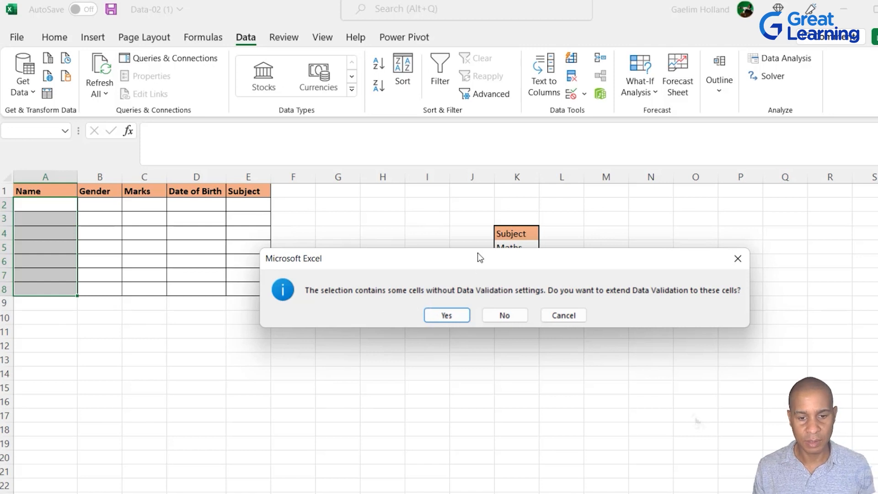
{"action": "left_click", "coordinate": [734, 257]}
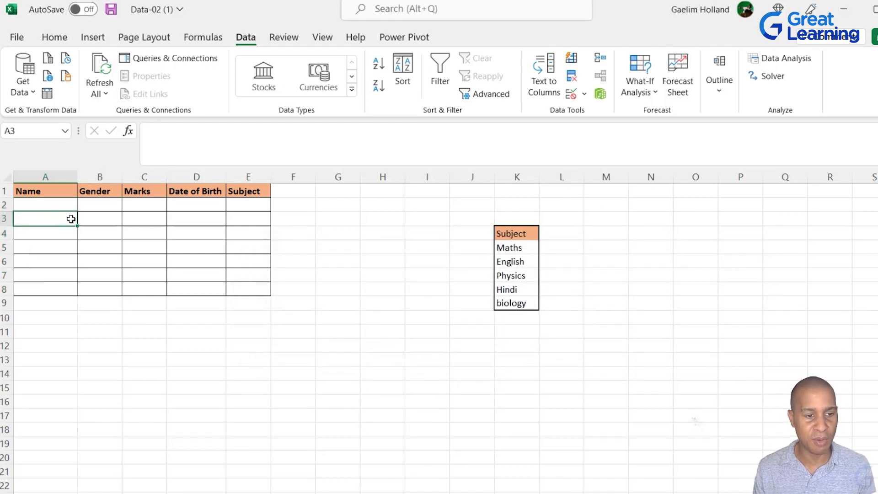
Open Data Validation for the Name cells A2:A8 and extend the existing validation to all of them
{"action": "left_click_drag", "start_coordinate": [47, 204], "coordinate": [55, 278]}
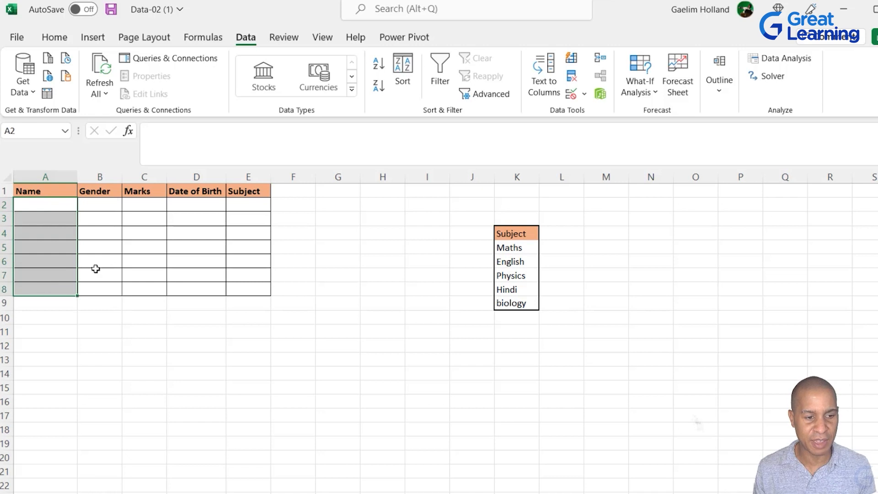
{"action": "left_click", "coordinate": [588, 95]}
{"action": "left_click", "coordinate": [600, 112]}
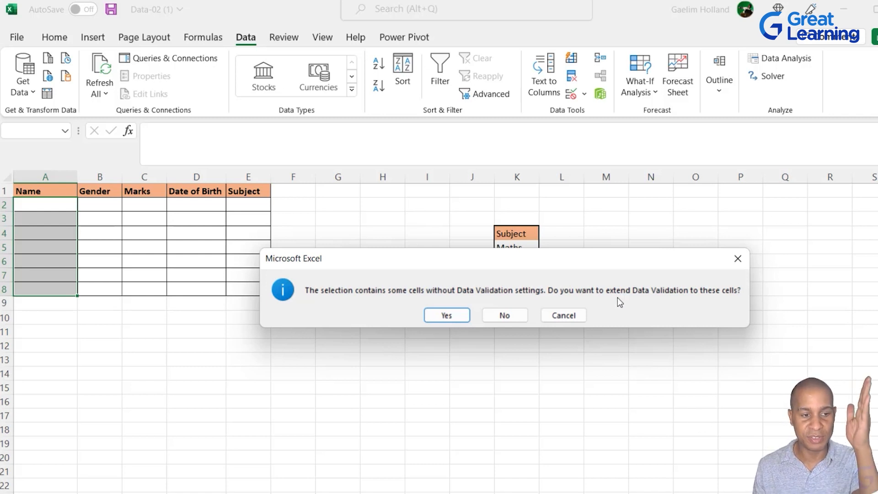
{"action": "left_click", "coordinate": [452, 320]}
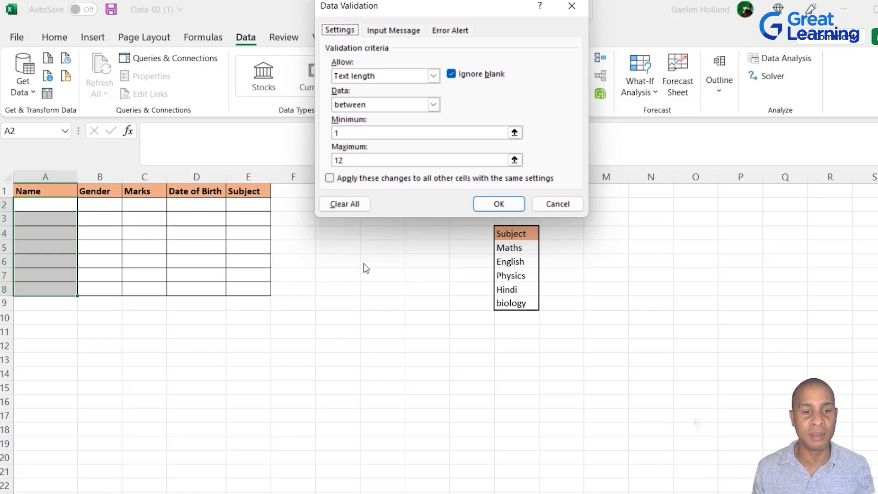
Set the text length validation to a minimum of 4 and a maximum of 20 and apply it
{"action": "left_click_drag", "start_coordinate": [369, 137], "coordinate": [325, 136]}
{"action": "type", "text": "4"}
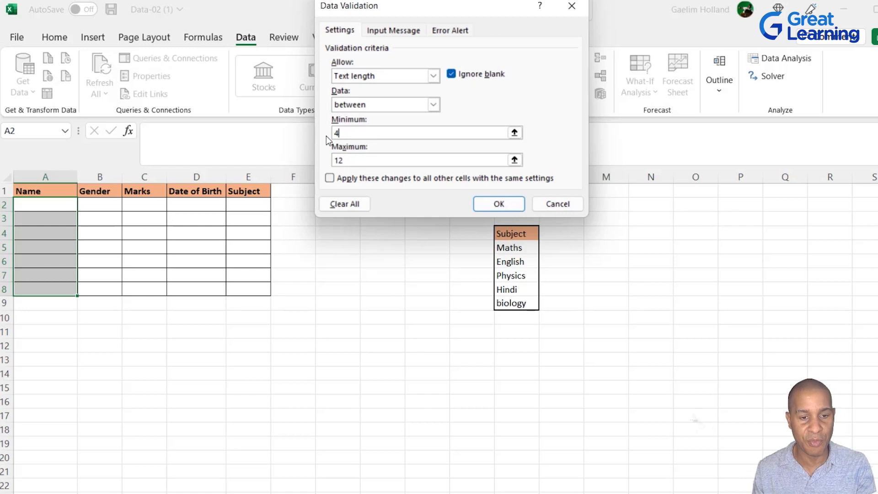
{"action": "left_click_drag", "start_coordinate": [340, 160], "coordinate": [320, 159]}
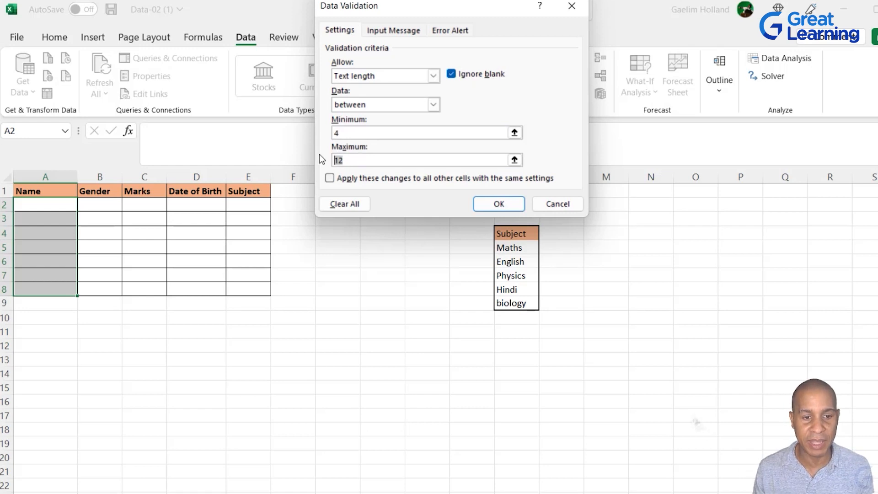
{"action": "type", "text": "20"}
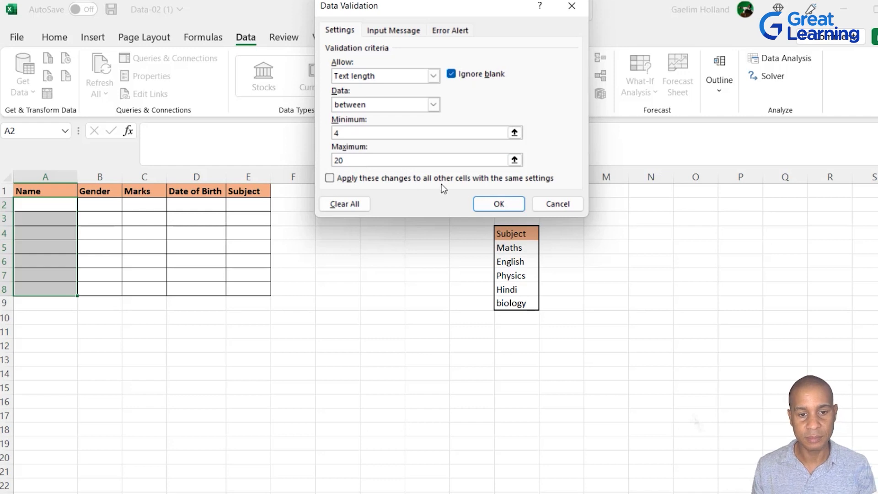
{"action": "left_click", "coordinate": [499, 204]}
{"action": "left_click", "coordinate": [169, 247]}
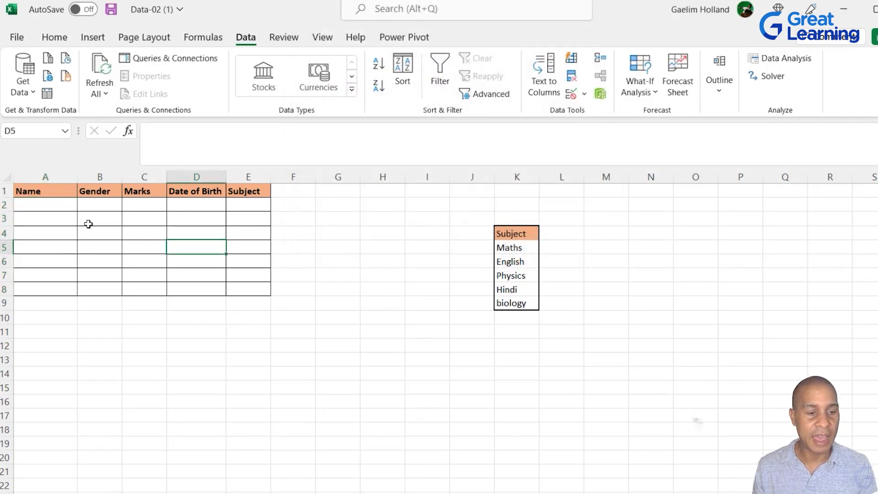
Enter a four-letter first name in cell A2 to test the Name validation
{"action": "left_click", "coordinate": [44, 207]}
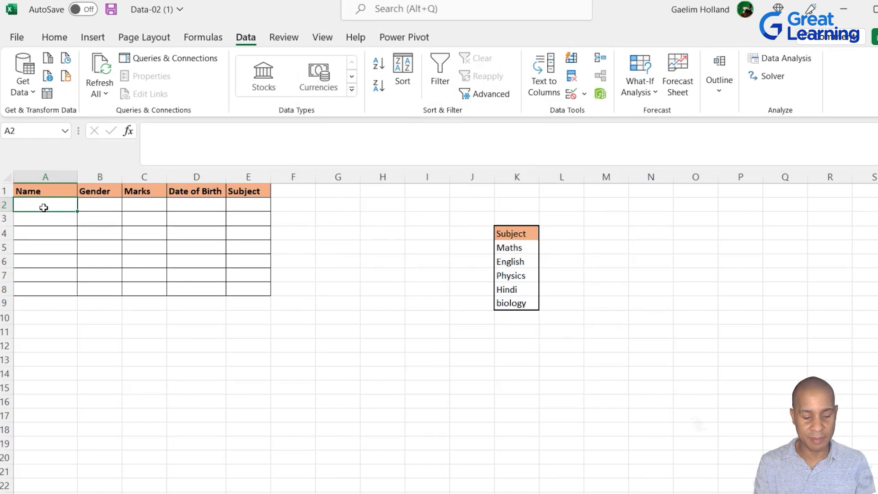
{"action": "type", "text": "Jane"}
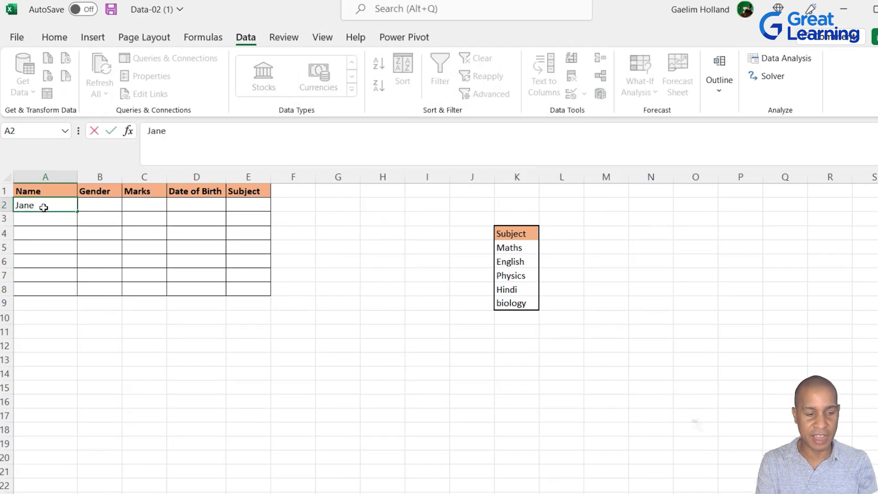
{"action": "key", "text": "Return"}
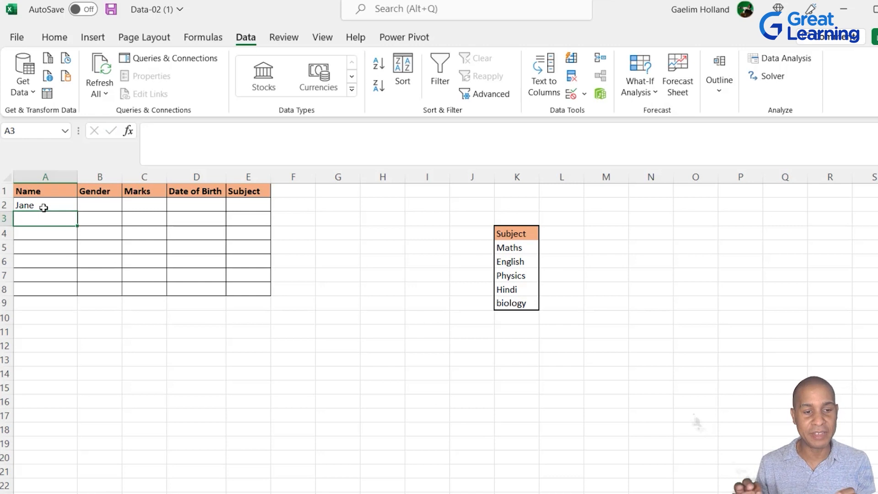
Try to enter a three-letter first name in cell A3, choose to retry and erase the entry
{"action": "type", "text": "Joe"}
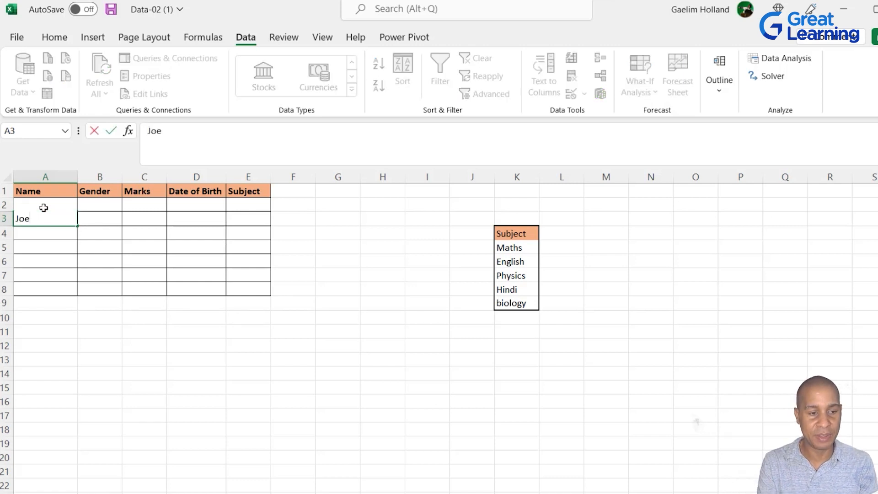
{"action": "key", "text": "Return"}
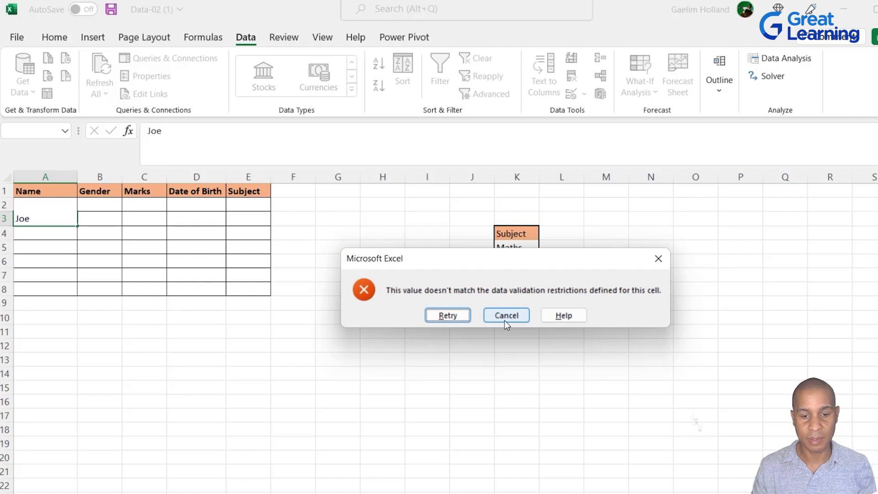
{"action": "left_click", "coordinate": [450, 315]}
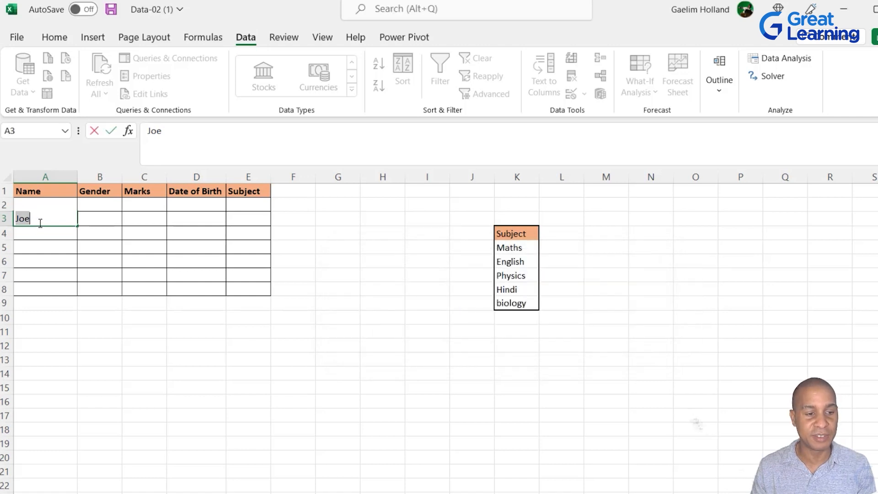
{"action": "key", "text": "BackSpace"}
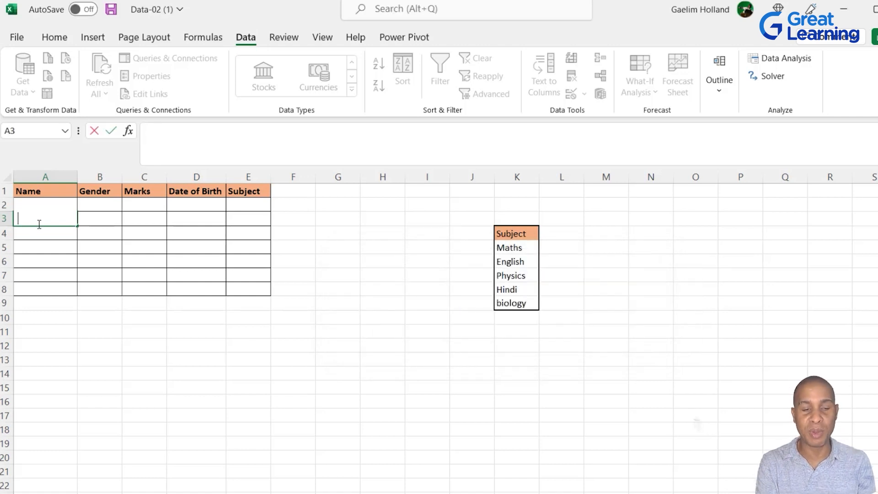
Enter a full name in cell A3 by writing the surname and inserting the first name before it
{"action": "type", "text": "B"}
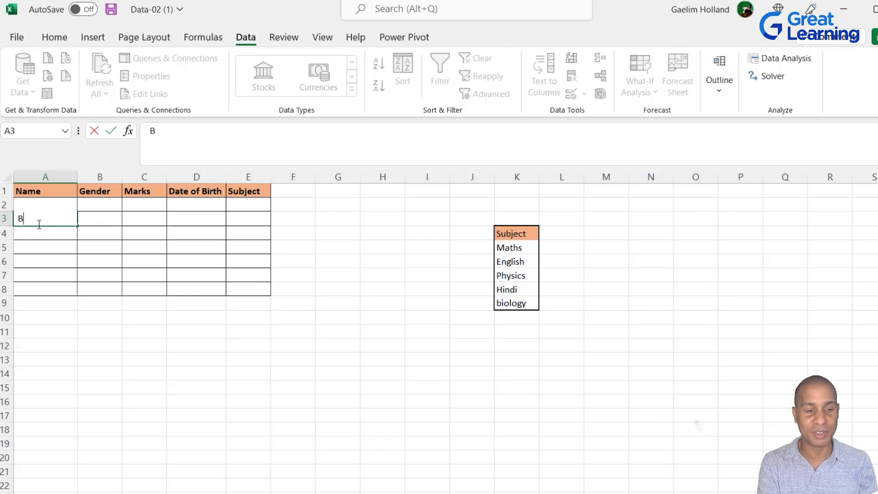
{"action": "type", "text": "illings"}
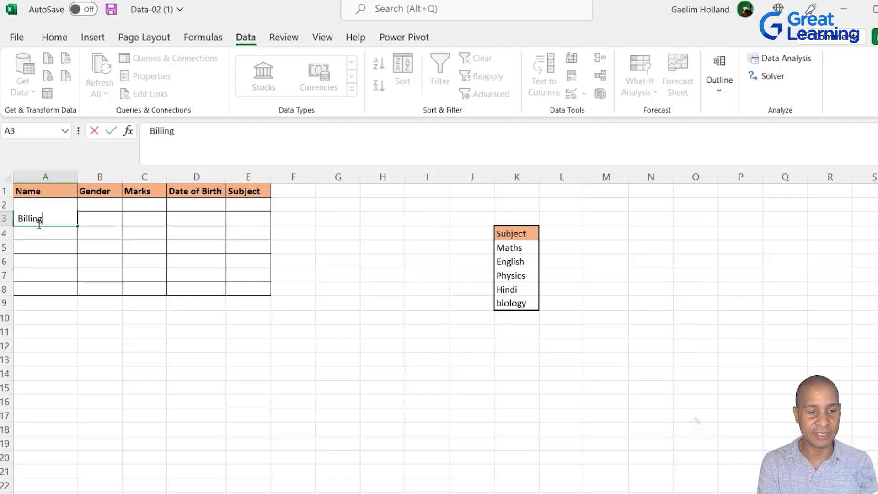
{"action": "key", "text": "Return"}
{"action": "left_click", "coordinate": [37, 220]}
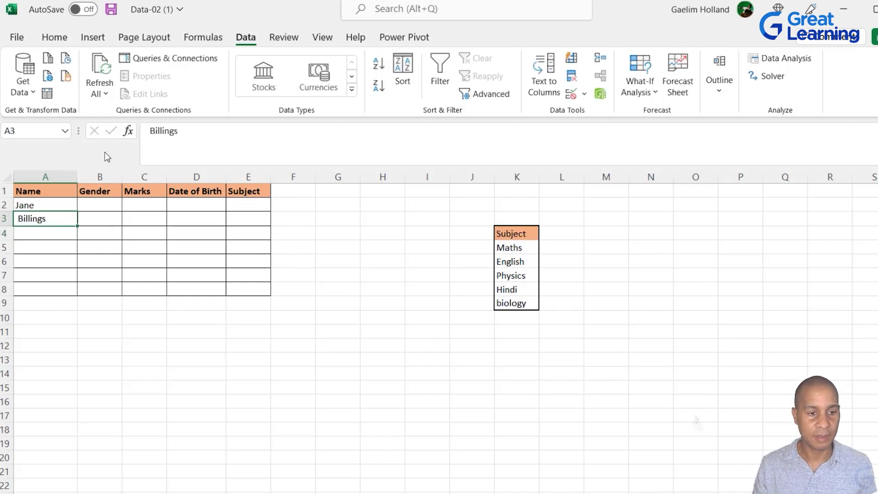
{"action": "left_click", "coordinate": [150, 131]}
{"action": "type", "text": "Joe"}
{"action": "key", "text": "Return"}
Lower the minimum text length in the validation of Name cells A2:A8 and apply it
{"action": "left_click_drag", "start_coordinate": [32, 206], "coordinate": [33, 286]}
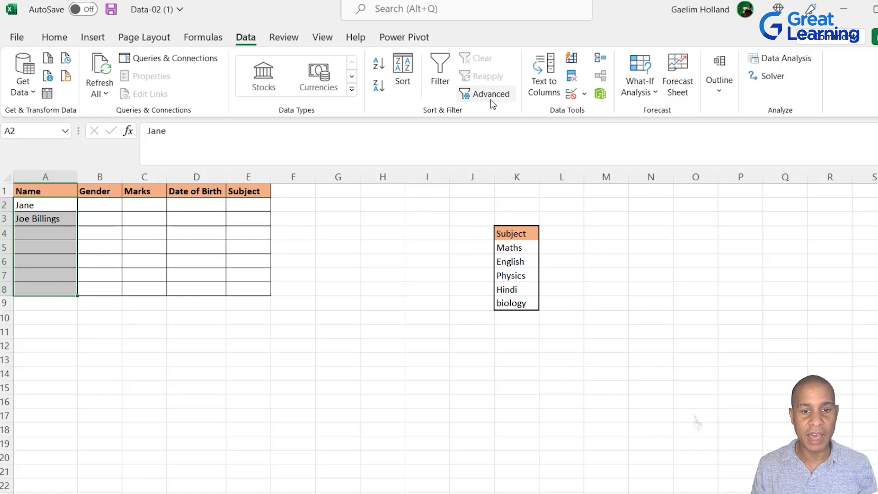
{"action": "left_click", "coordinate": [571, 94]}
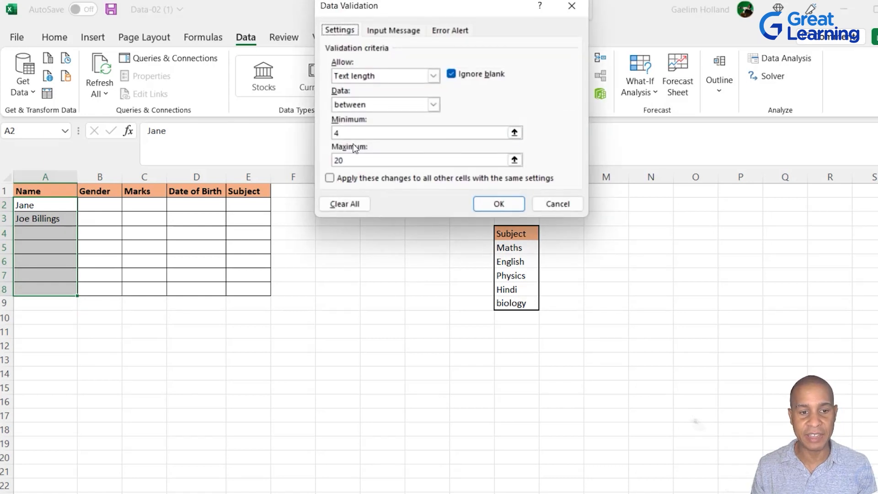
{"action": "left_click", "coordinate": [342, 132]}
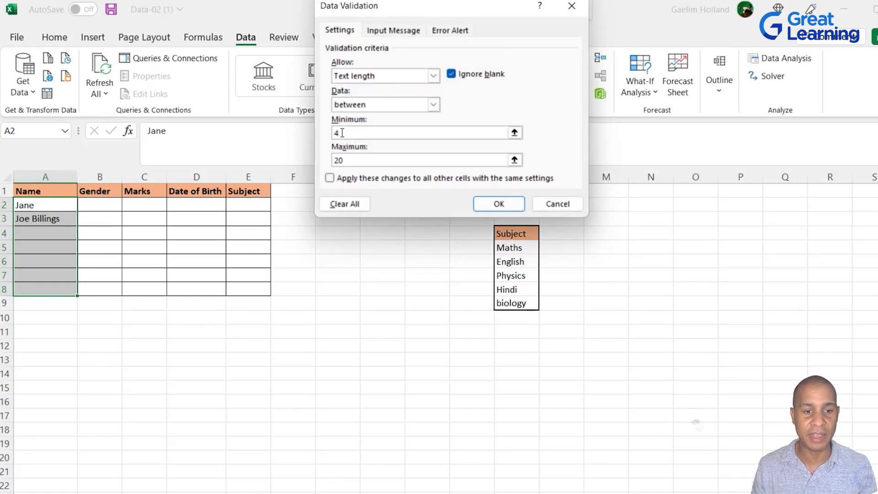
{"action": "key", "text": "BackSpace"}
{"action": "key", "text": "Return"}
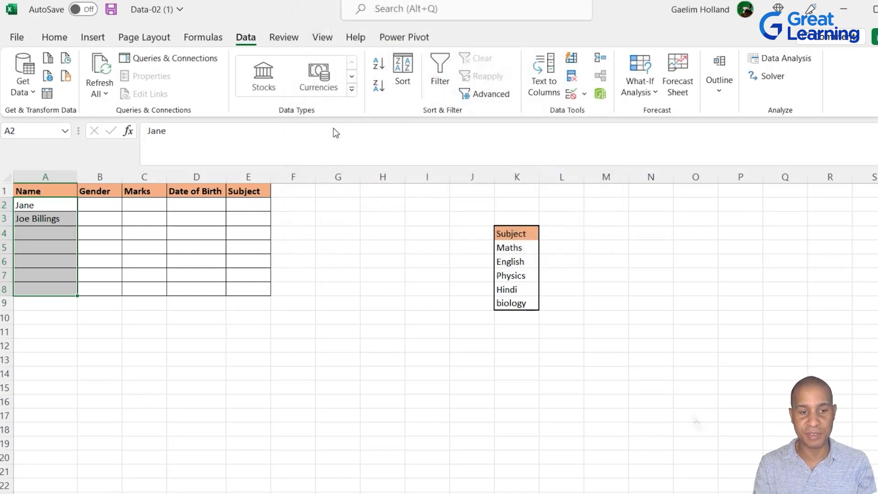
Enter a three-letter first name in cell A4 to test the changed Name validation
{"action": "left_click", "coordinate": [89, 215]}
{"action": "left_click", "coordinate": [50, 231]}
{"action": "type", "text": "Joe"}
{"action": "key", "text": "Delete"}
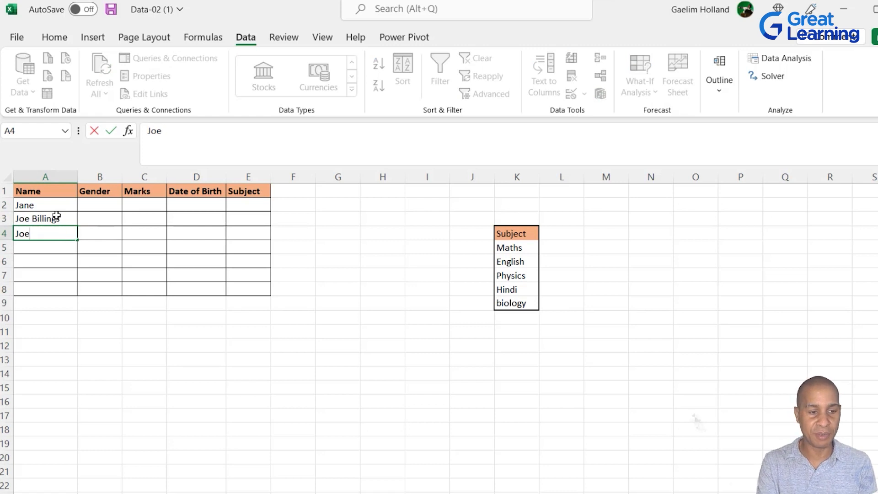
{"action": "key", "text": "Return"}
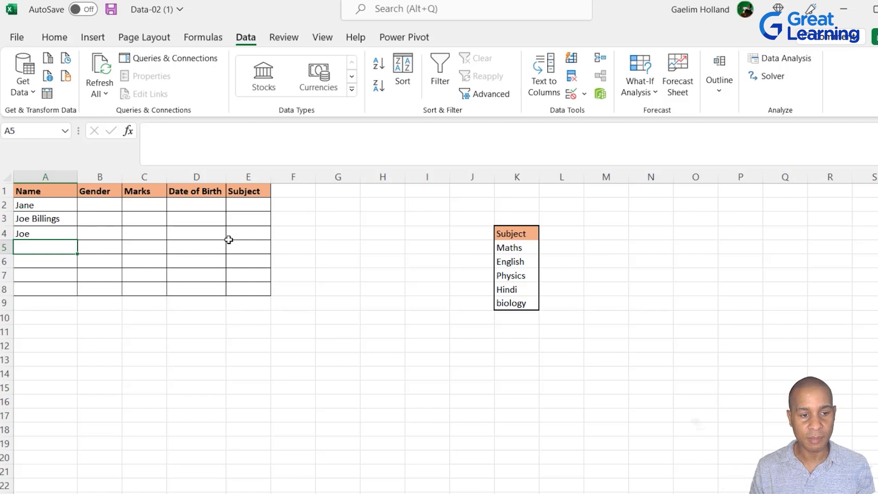
{"action": "left_click_drag", "start_coordinate": [102, 201], "coordinate": [106, 282]}
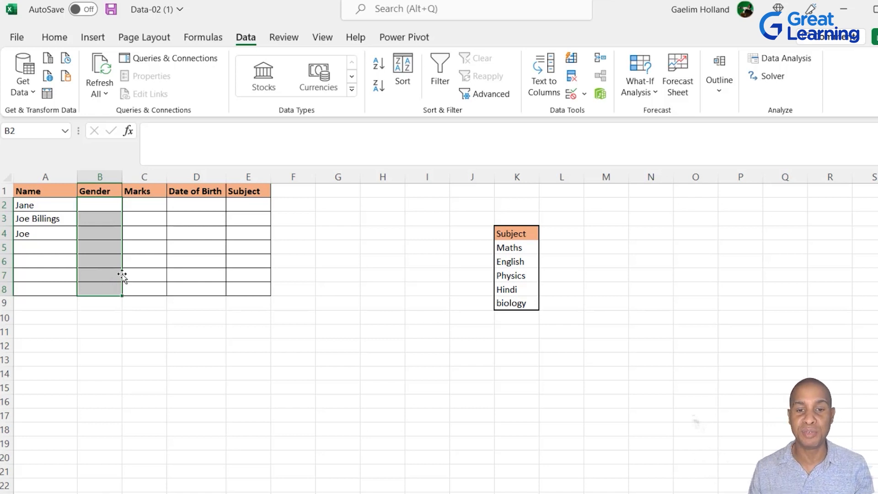
{"action": "left_click_drag", "start_coordinate": [106, 204], "coordinate": [100, 289]}
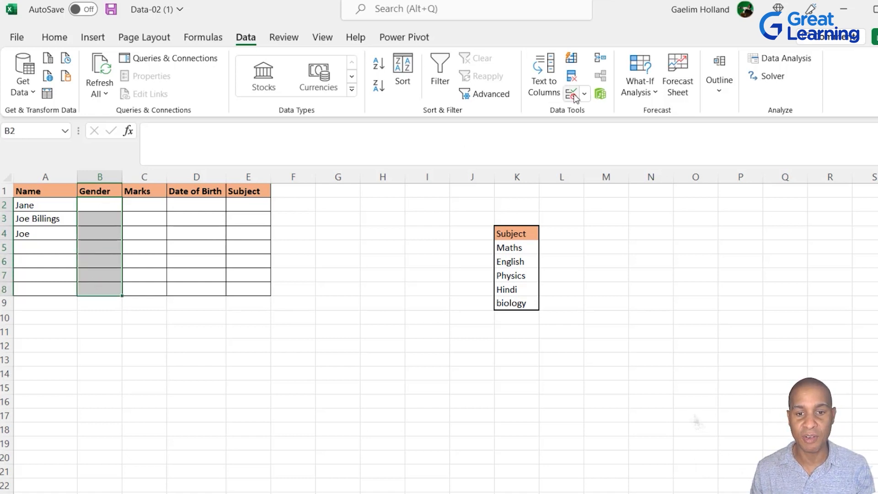
{"action": "left_click", "coordinate": [585, 95]}
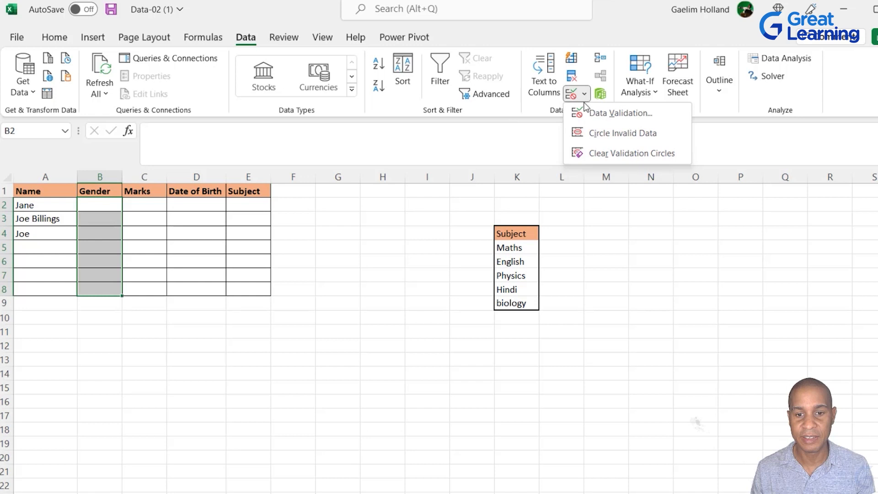
{"action": "left_click", "coordinate": [590, 113]}
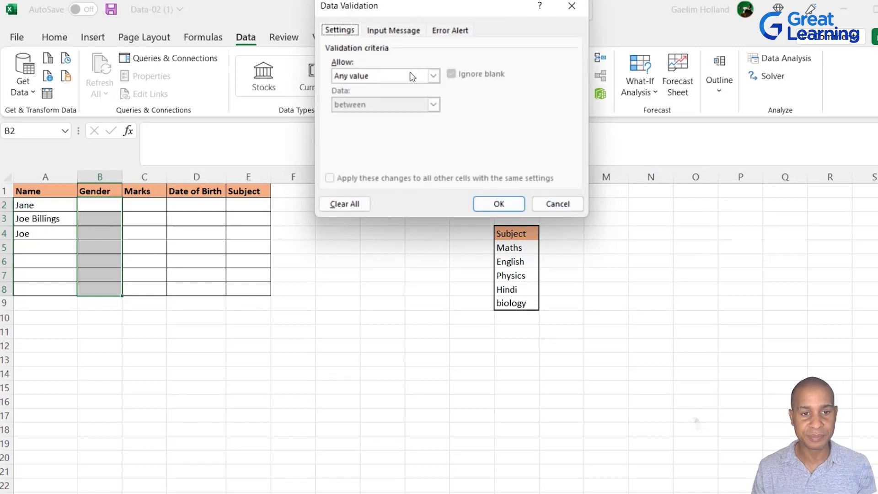
{"action": "left_click", "coordinate": [434, 75]}
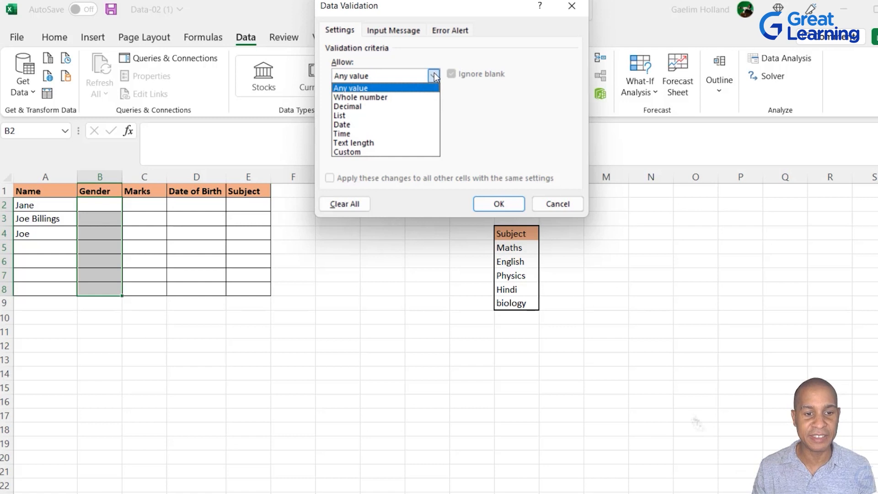
{"action": "left_click", "coordinate": [408, 152]}
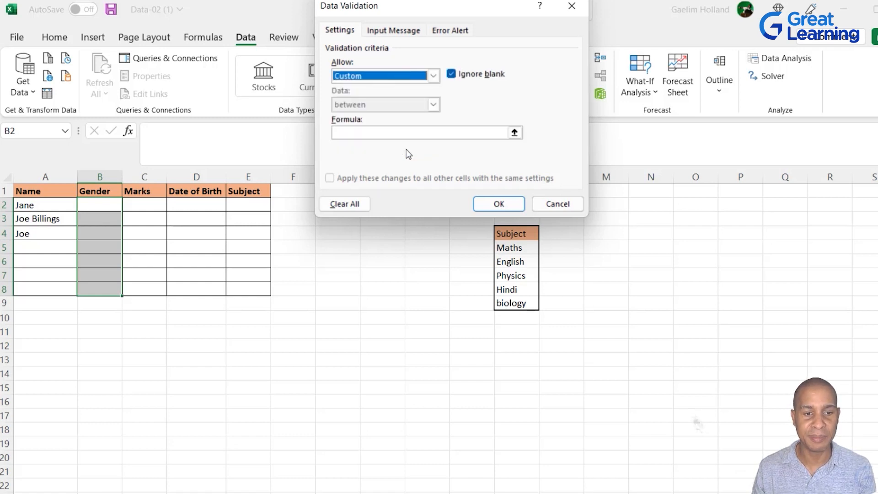
{"action": "left_click", "coordinate": [435, 76]}
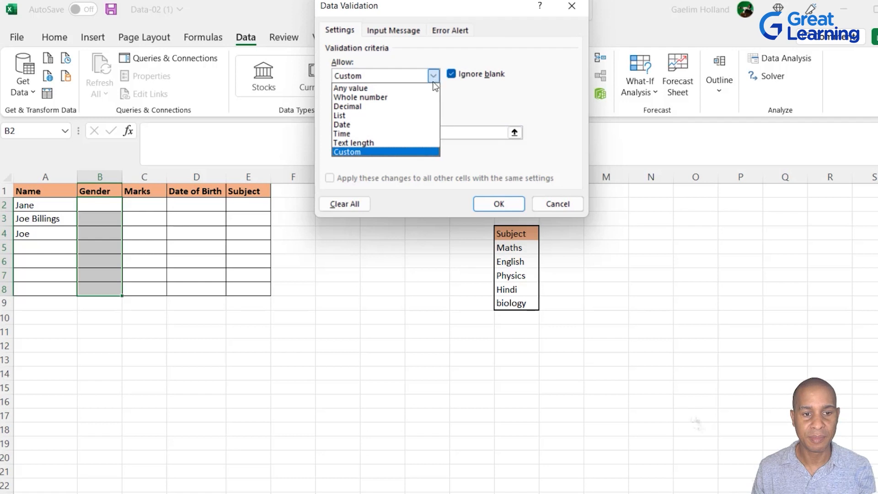
{"action": "left_click", "coordinate": [429, 88]}
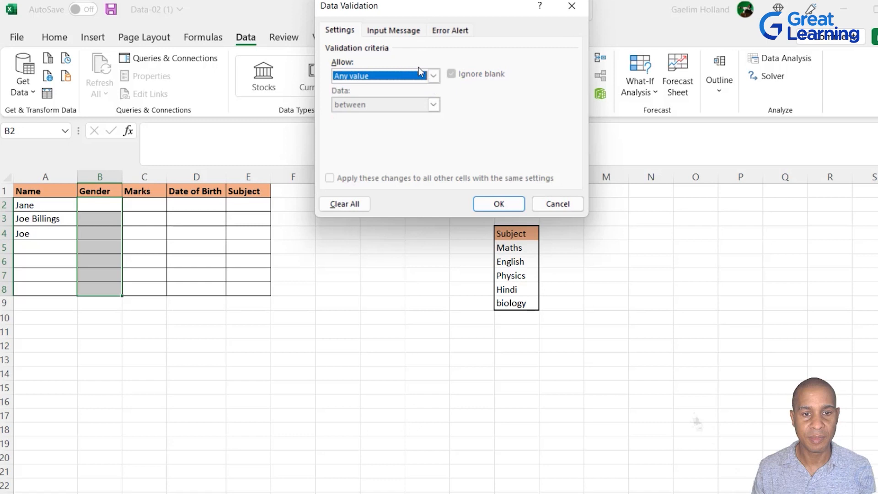
{"action": "left_click", "coordinate": [559, 204]}
{"action": "left_click", "coordinate": [289, 261]}
{"action": "left_click_drag", "start_coordinate": [106, 206], "coordinate": [104, 287]}
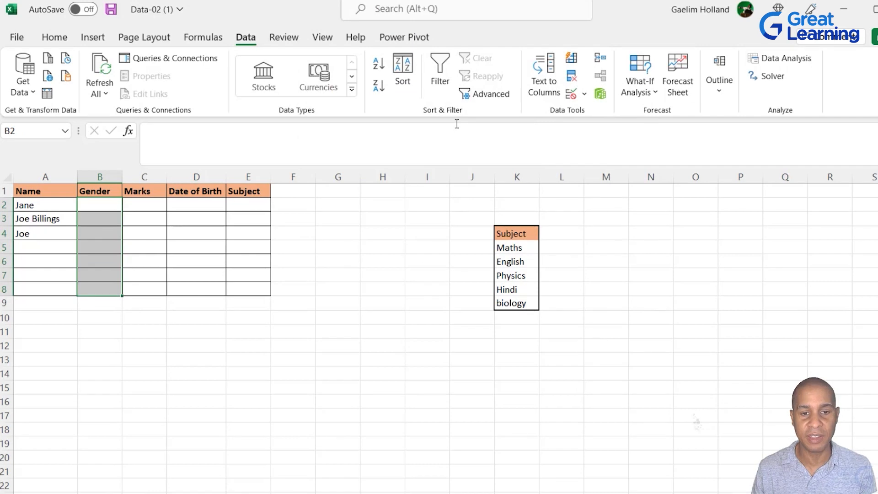
{"action": "left_click", "coordinate": [586, 94]}
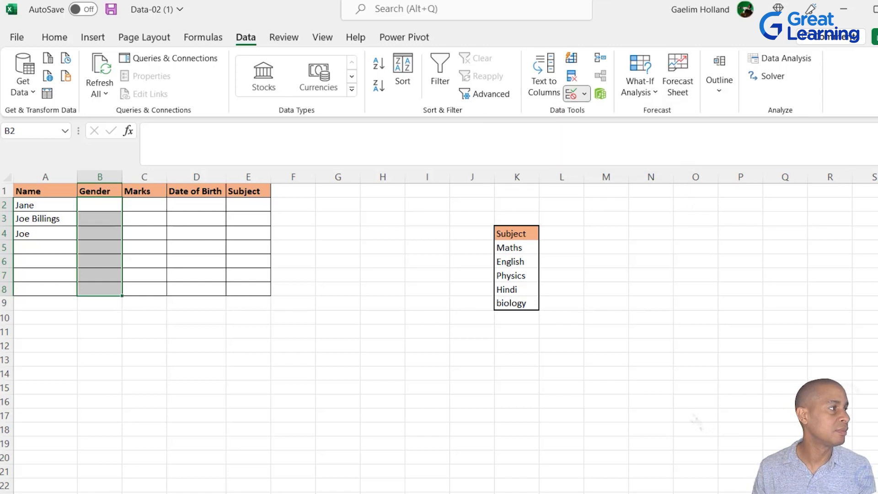
{"action": "left_click", "coordinate": [191, 278]}
Open Data Validation for the Gender cells B2:B8 and set it to allow a List
{"action": "left_click_drag", "start_coordinate": [108, 205], "coordinate": [94, 287]}
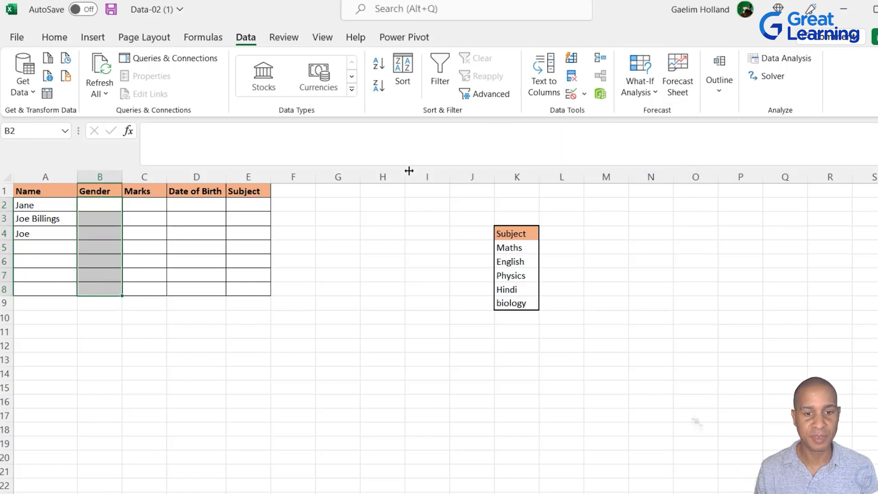
{"action": "left_click", "coordinate": [576, 96]}
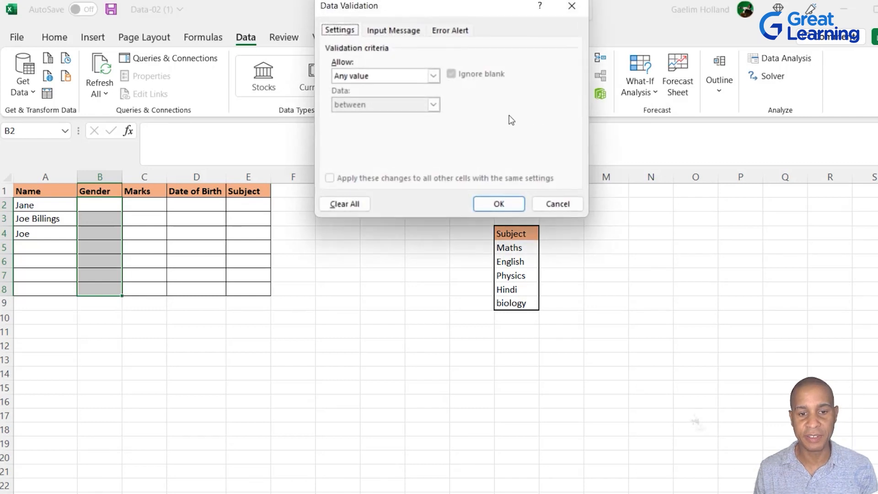
{"action": "left_click", "coordinate": [429, 76]}
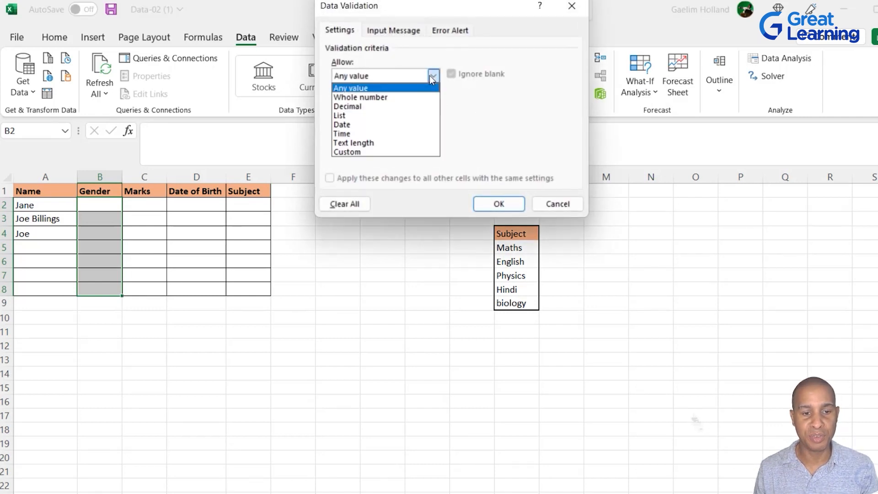
{"action": "left_click", "coordinate": [401, 116]}
{"action": "left_click", "coordinate": [394, 134]}
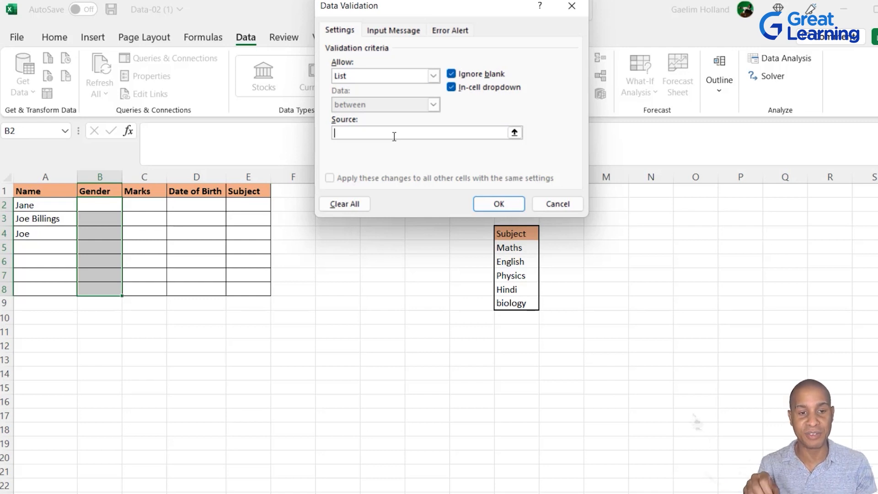
Enter Male,Female,Unkown as the list source for the Gender cells and apply the validation
{"action": "type", "text": "Mal"}
{"action": "type", "text": "e,Fa"}
{"action": "type", "text": "mal"}
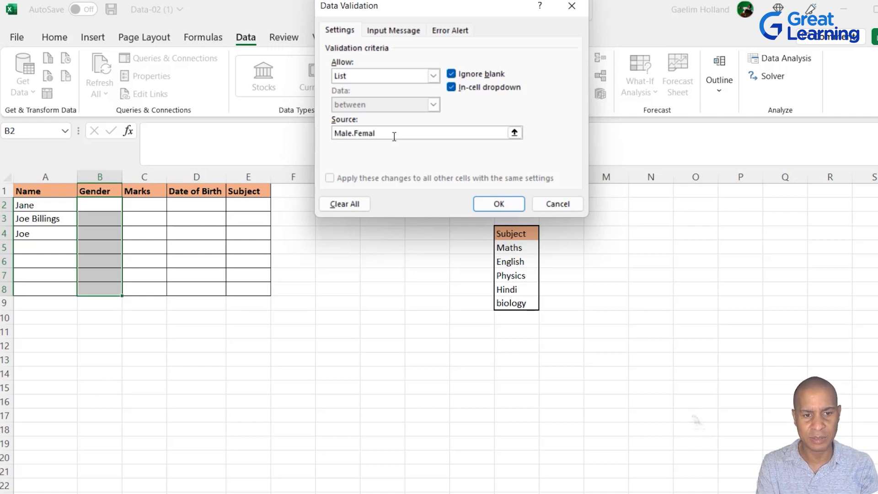
{"action": "key", "text": "BackSpace"}
{"action": "key", "text": "BackSpace"}
{"action": "key", "text": "BackSpace"}
{"action": "key", "text": "BackSpace"}
{"action": "key", "text": "BackSpace"}
{"action": "key", "text": "BackSpace"}
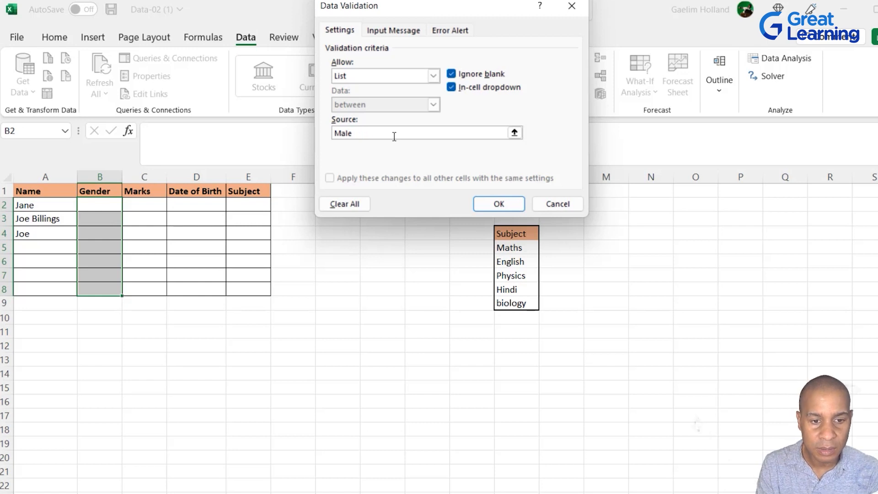
{"action": "type", "text": ",Female"}
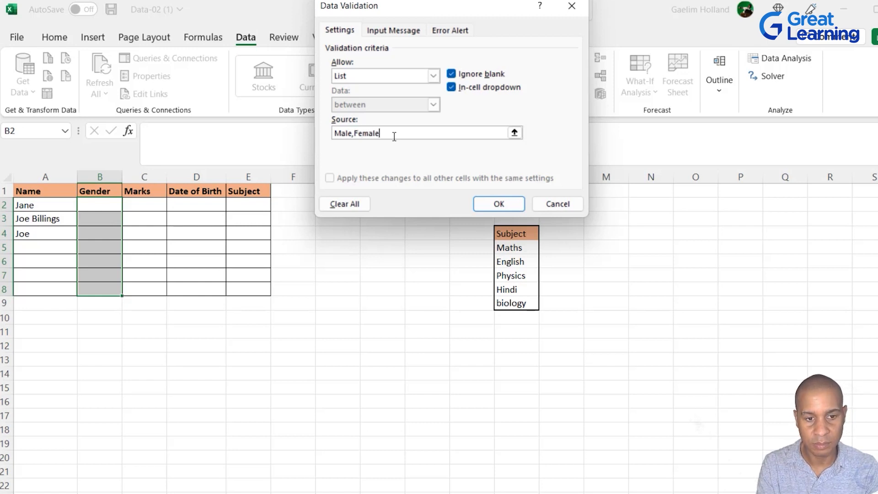
{"action": "type", "text": ",Unknown"}
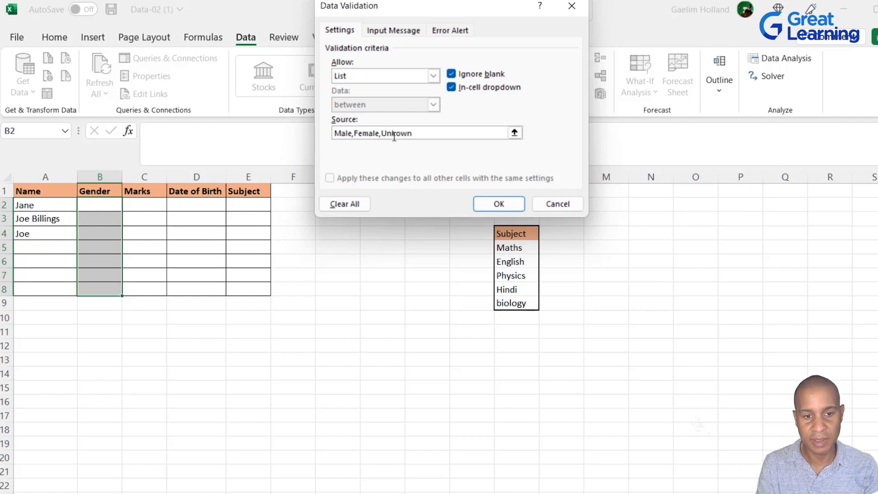
{"action": "left_click", "coordinate": [484, 200]}
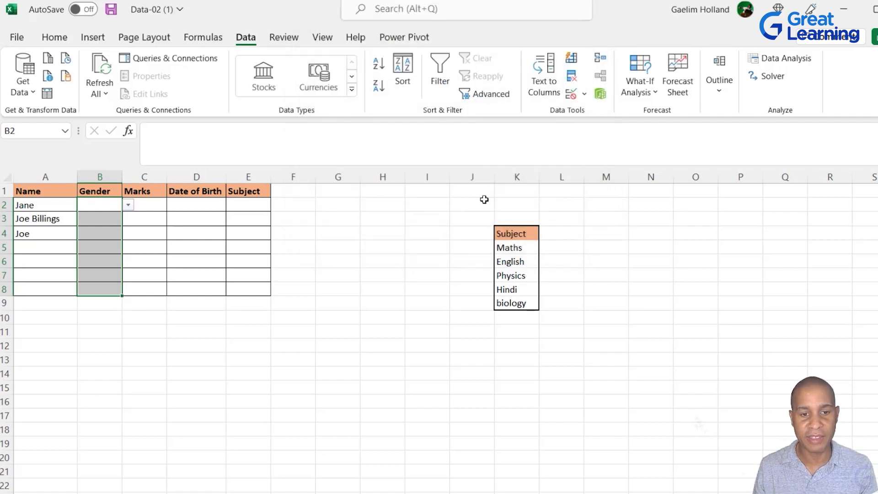
Choose Female from the in-cell list for Gender cells B2 and B3
{"action": "left_click", "coordinate": [130, 219]}
{"action": "left_click", "coordinate": [117, 205]}
{"action": "left_click", "coordinate": [128, 205]}
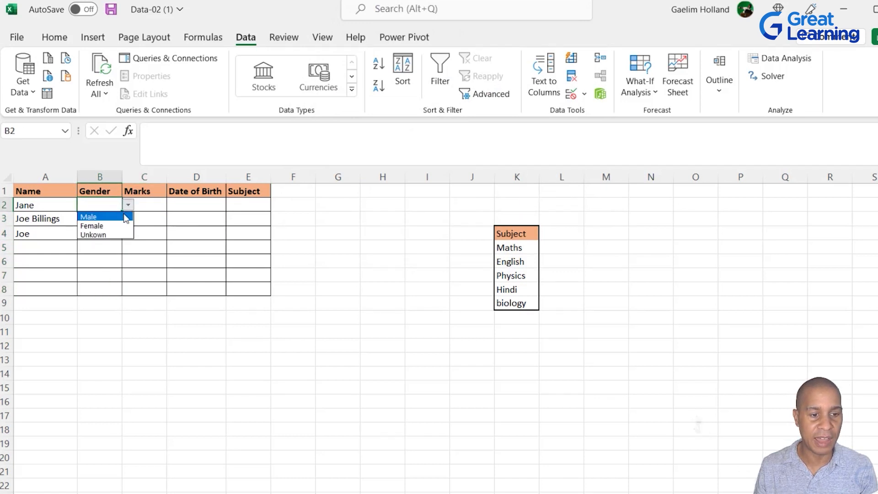
{"action": "left_click", "coordinate": [116, 225]}
{"action": "left_click", "coordinate": [111, 223]}
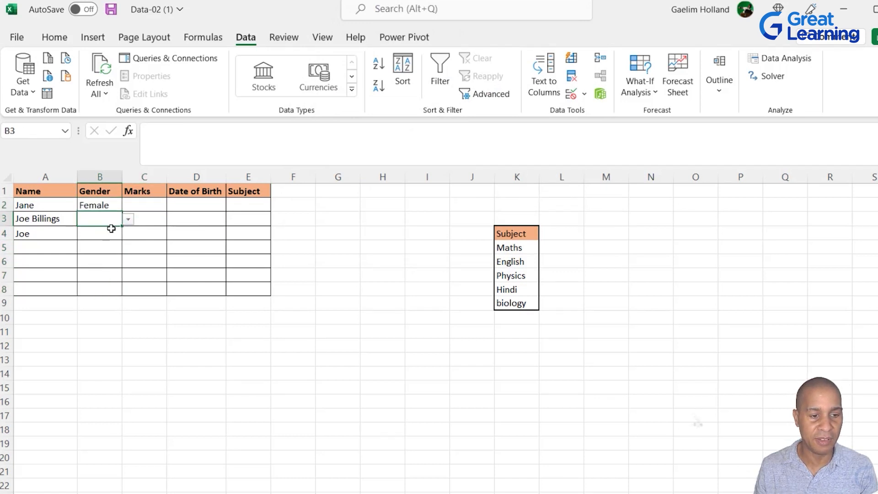
{"action": "left_click", "coordinate": [128, 219]}
{"action": "left_click", "coordinate": [113, 241]}
Choose Male for Gender cell B4 and Unkown for cell B5 from the in-cell list
{"action": "left_click", "coordinate": [109, 233]}
{"action": "left_click", "coordinate": [128, 234]}
{"action": "left_click", "coordinate": [127, 246]}
{"action": "left_click", "coordinate": [113, 247]}
{"action": "left_click", "coordinate": [128, 248]}
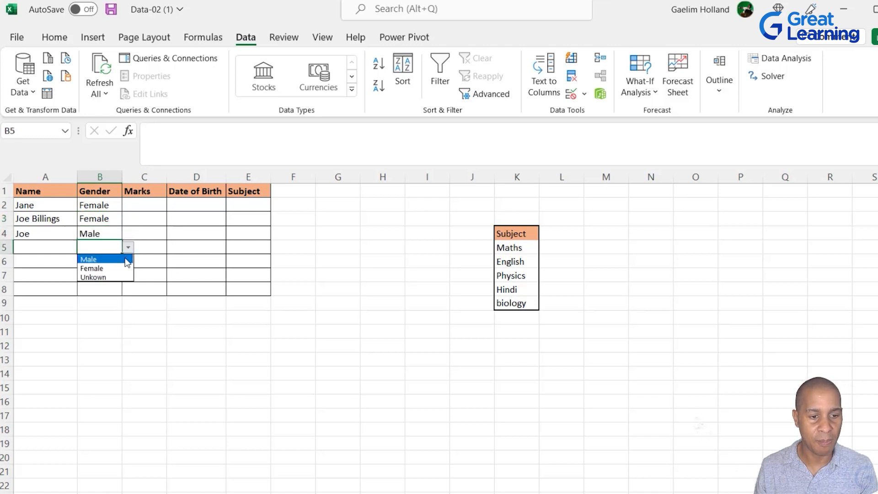
{"action": "left_click", "coordinate": [112, 278]}
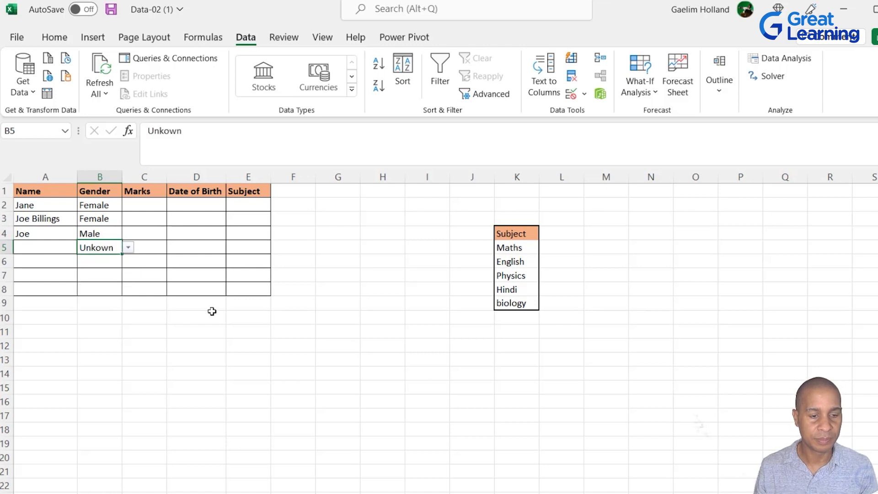
{"action": "left_click", "coordinate": [212, 311]}
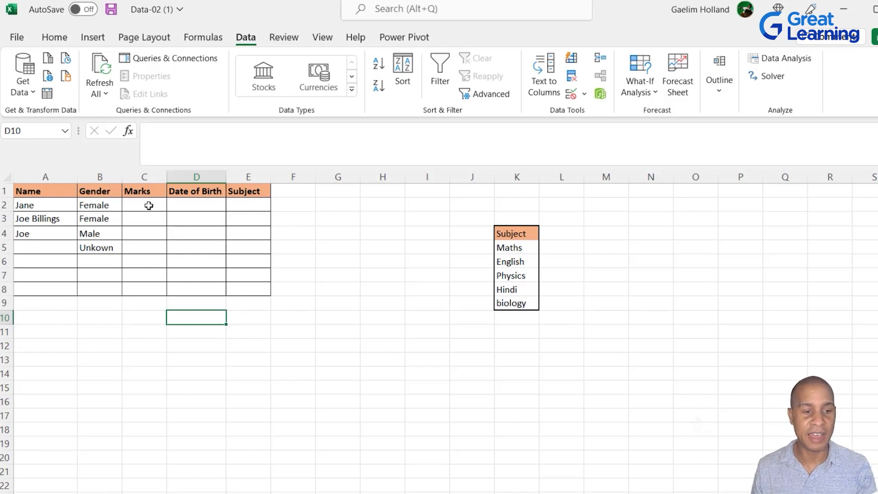
Open Data Validation for the Marks cells C2:C8, erase their current settings and allow Decimal values
{"action": "left_click_drag", "start_coordinate": [149, 205], "coordinate": [138, 289]}
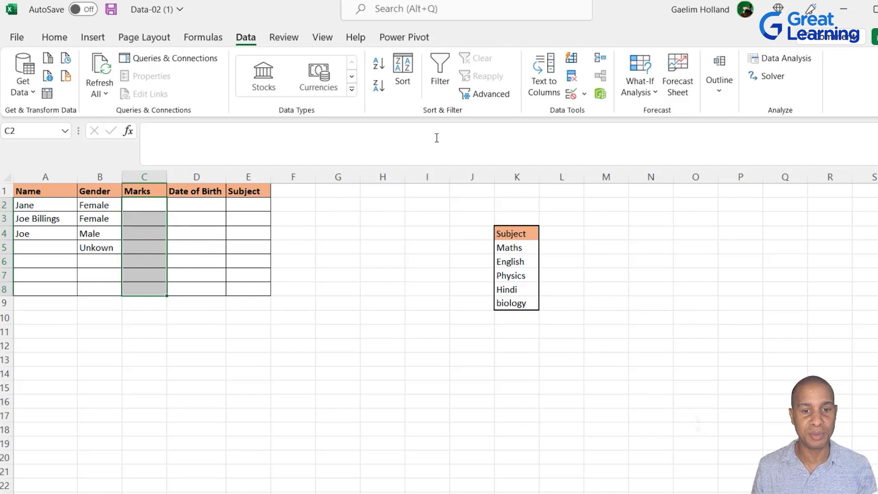
{"action": "left_click", "coordinate": [579, 97]}
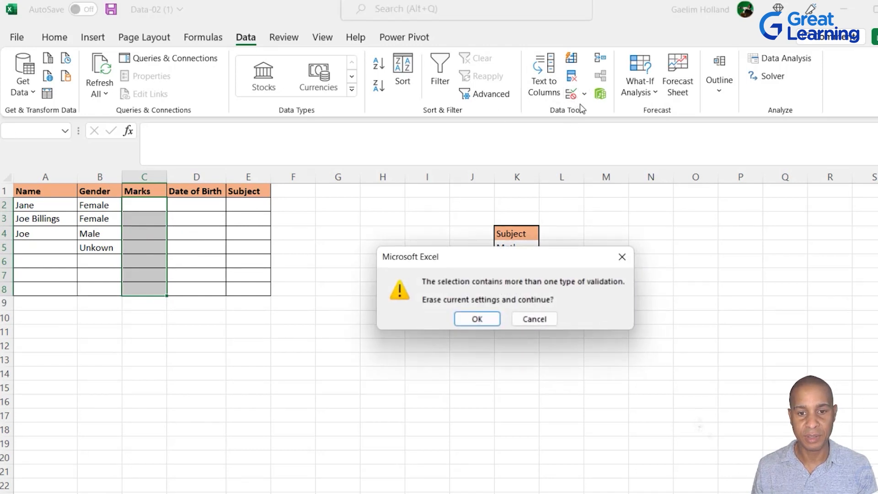
{"action": "left_click", "coordinate": [492, 317]}
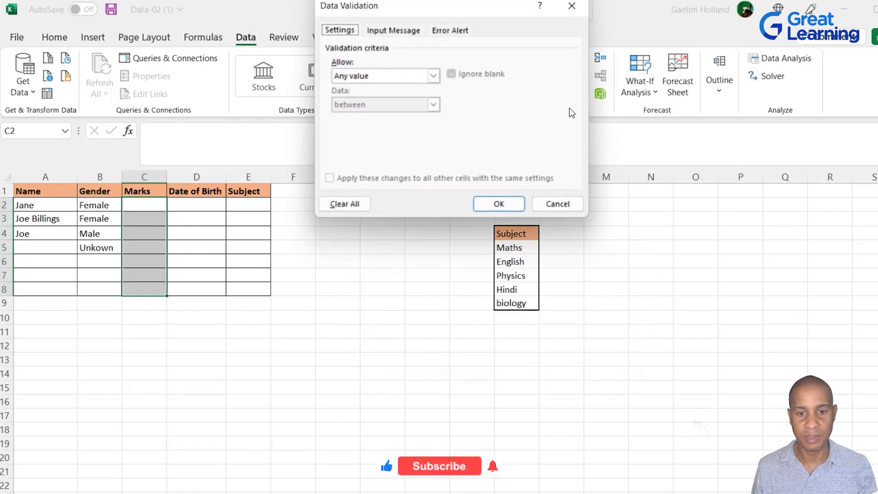
{"action": "left_click", "coordinate": [433, 76]}
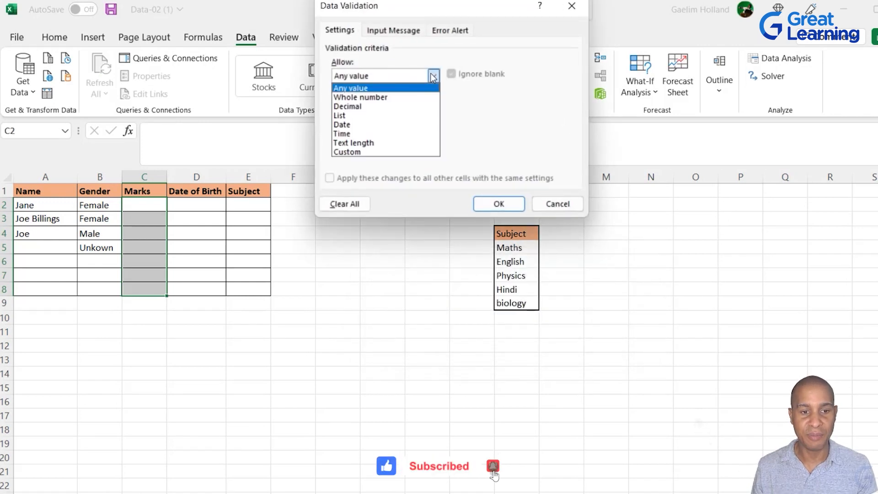
{"action": "left_click", "coordinate": [412, 103]}
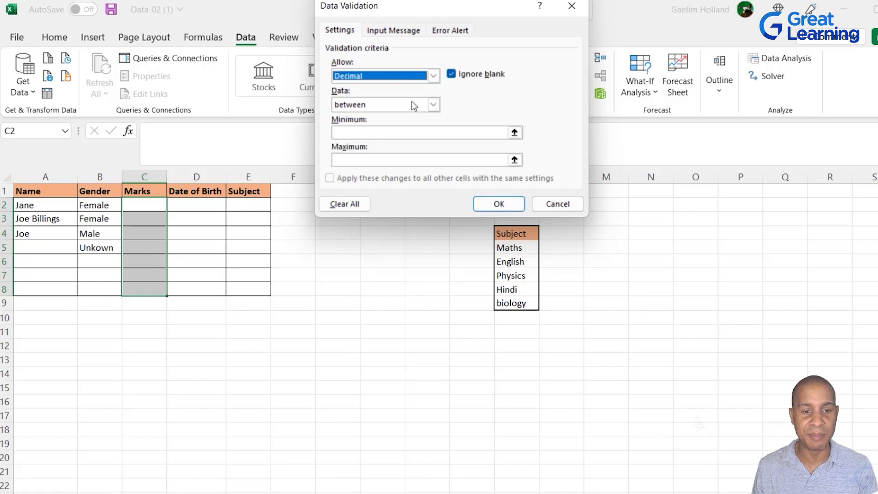
Limit the Marks decimals to a minimum of 0 and a maximum of 100, and apply the validation
{"action": "left_click", "coordinate": [407, 131]}
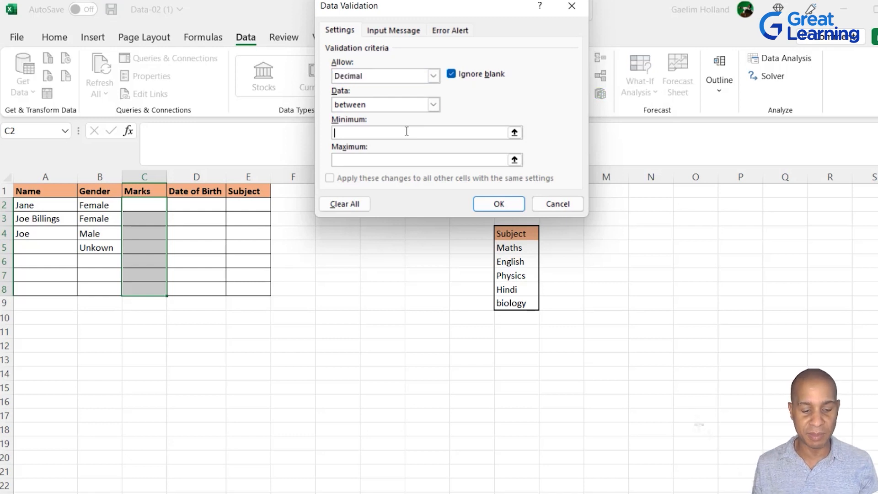
{"action": "left_click", "coordinate": [381, 161]}
{"action": "type", "text": "100"}
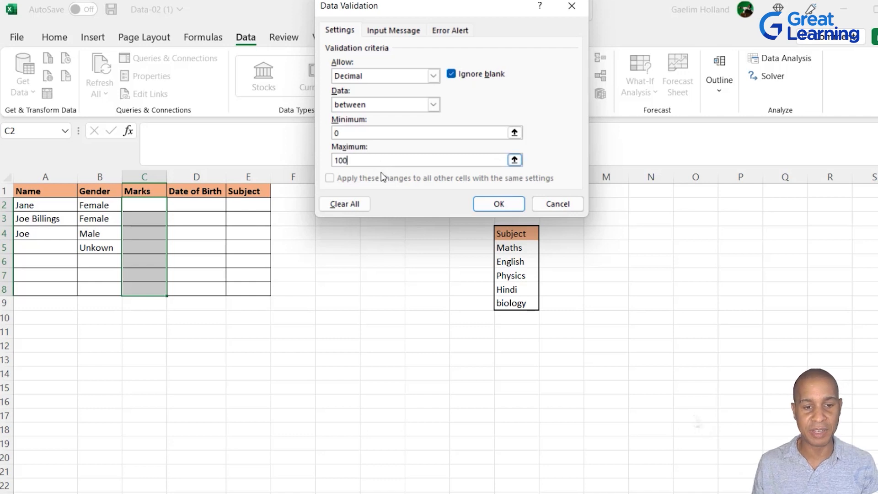
{"action": "left_click", "coordinate": [499, 204]}
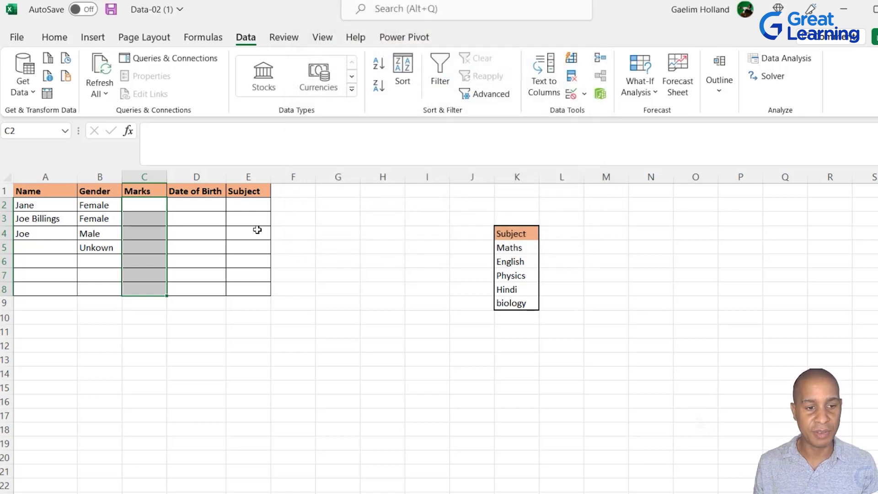
Enter the marks 15 in cell C2 and 45.5 in cell C3
{"action": "left_click", "coordinate": [140, 207]}
{"action": "type", "text": "15"}
{"action": "left_click", "coordinate": [139, 213]}
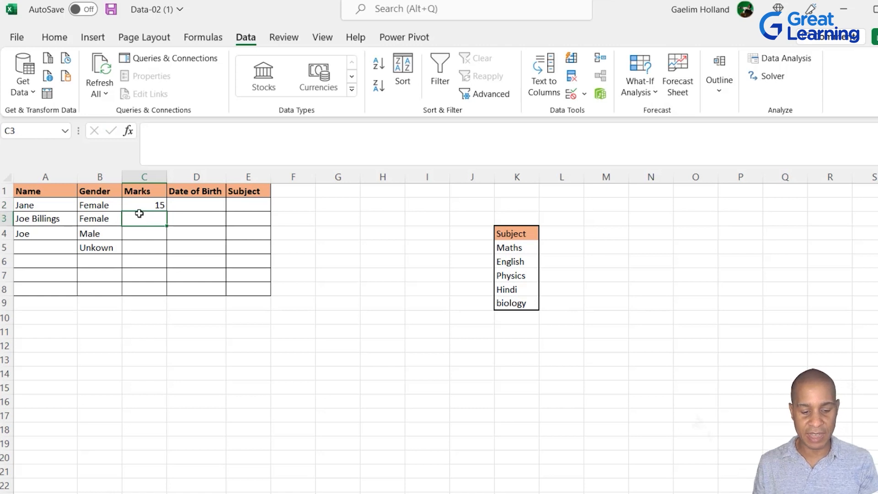
{"action": "type", "text": "45.5"}
{"action": "key", "text": "Return"}
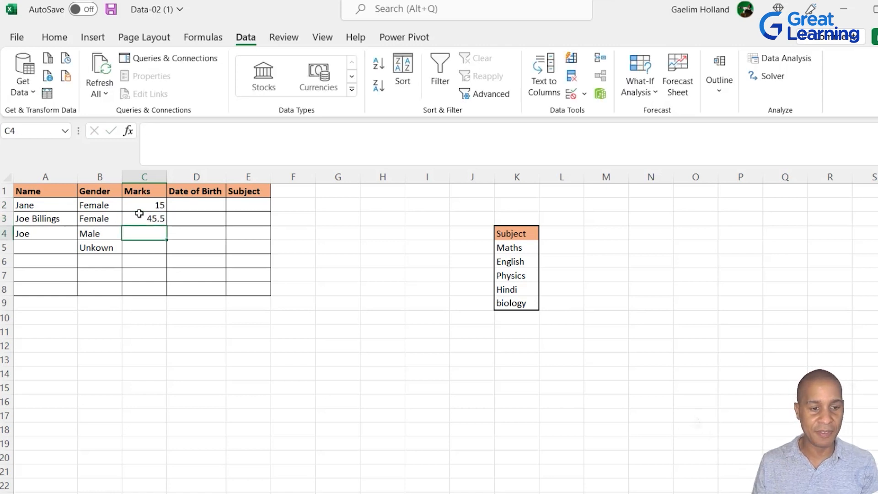
Try to enter 101 as the mark in cell C4, and dismiss the validation alert
{"action": "type", "text": "101"}
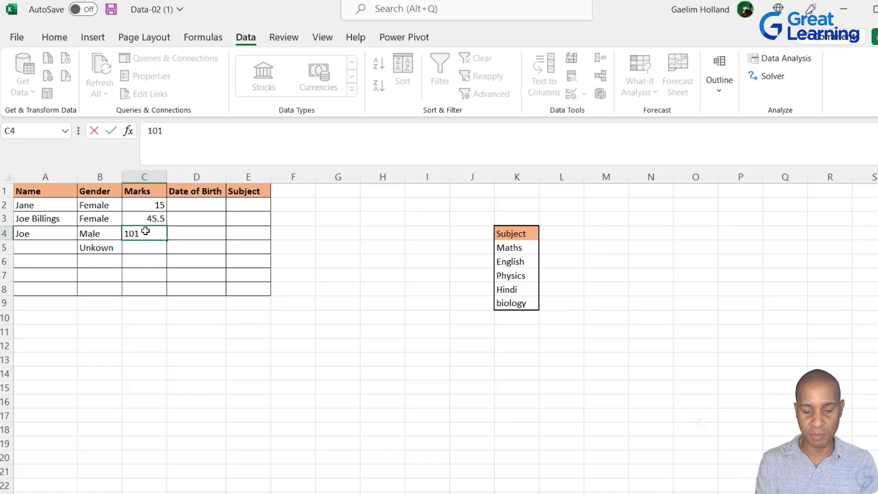
{"action": "key", "text": "Return"}
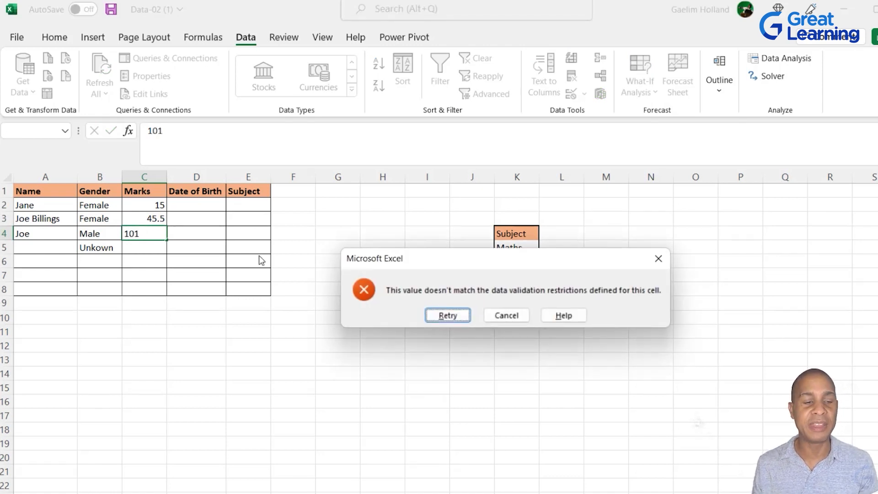
{"action": "left_click", "coordinate": [659, 259]}
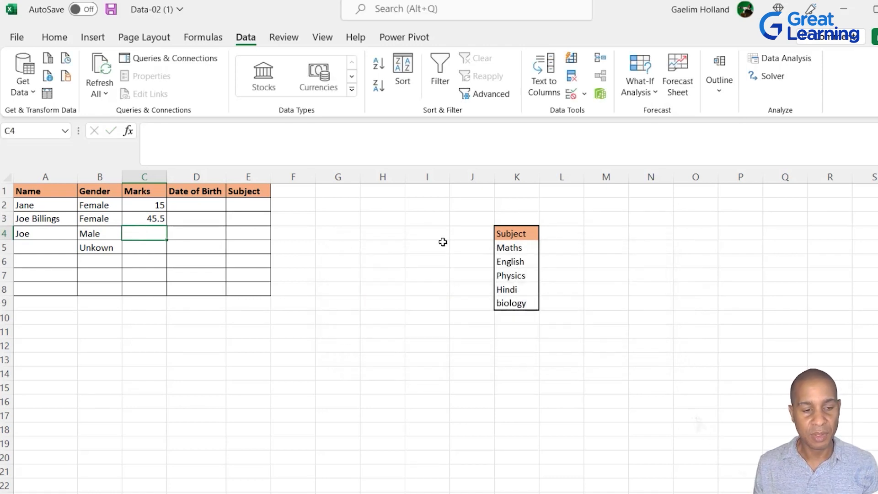
Reopen Data Validation for the Marks cells C2:C8 and review its error alert and input message options
{"action": "left_click", "coordinate": [157, 206]}
{"action": "left_click", "coordinate": [148, 287]}
{"action": "left_click_drag", "start_coordinate": [146, 204], "coordinate": [146, 287]}
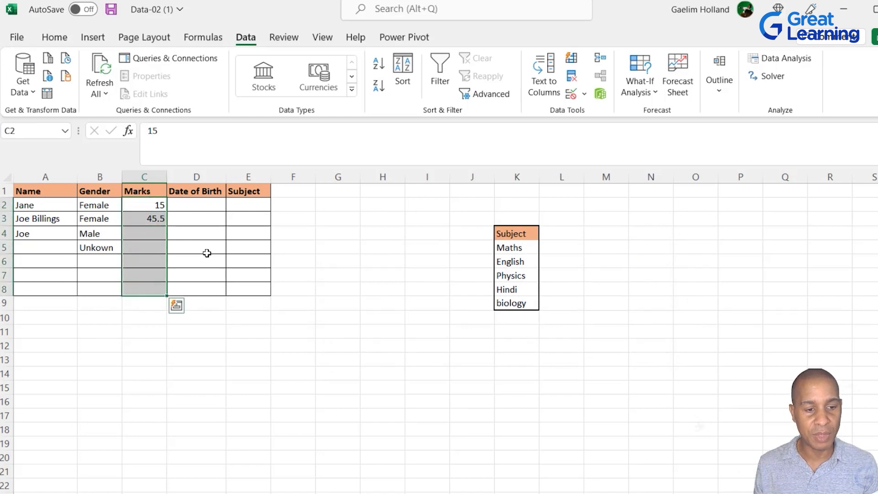
{"action": "left_click", "coordinate": [578, 98]}
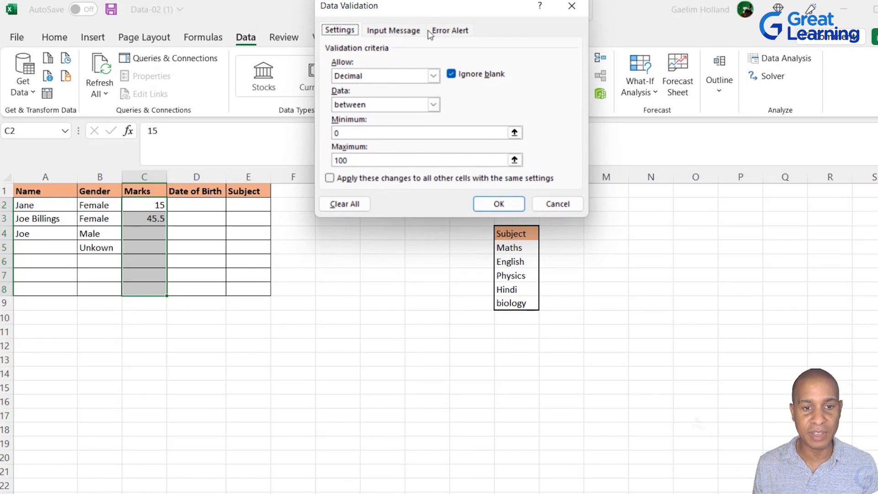
{"action": "left_click", "coordinate": [448, 30]}
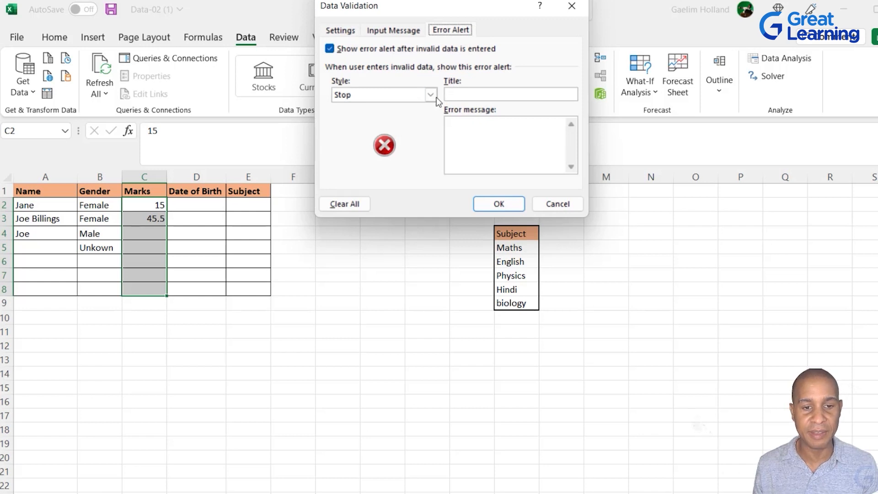
{"action": "left_click", "coordinate": [422, 94]}
{"action": "left_click", "coordinate": [424, 94]}
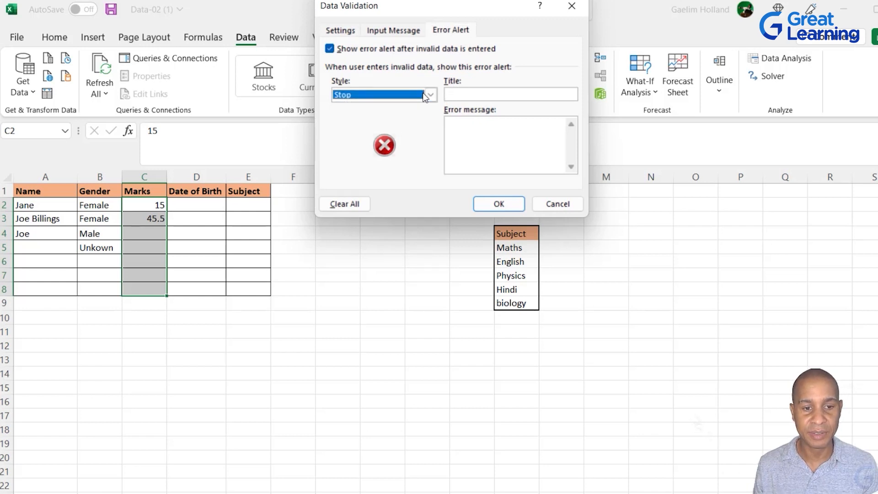
{"action": "left_click", "coordinate": [447, 92]}
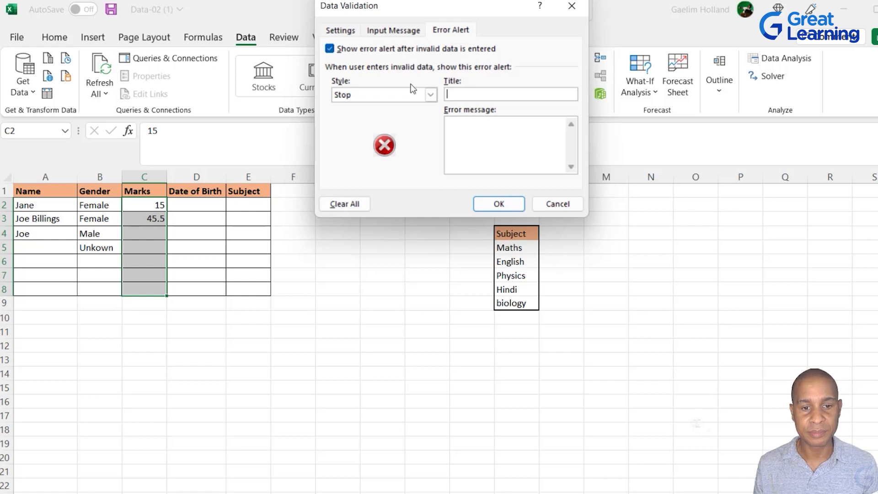
{"action": "left_click", "coordinate": [410, 33]}
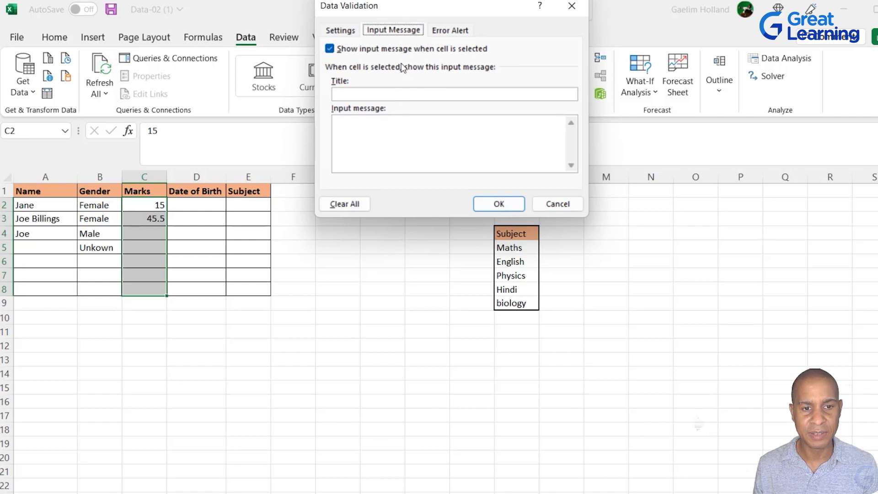
{"action": "left_click", "coordinate": [449, 30]}
Set the title of the Marks error alert to "Wrorng Values"
{"action": "left_click", "coordinate": [452, 91]}
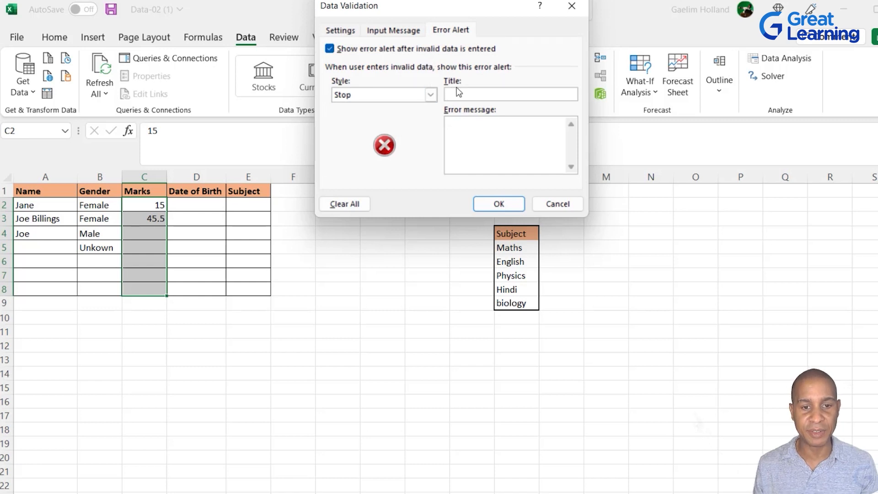
{"action": "type", "text": "ONly"}
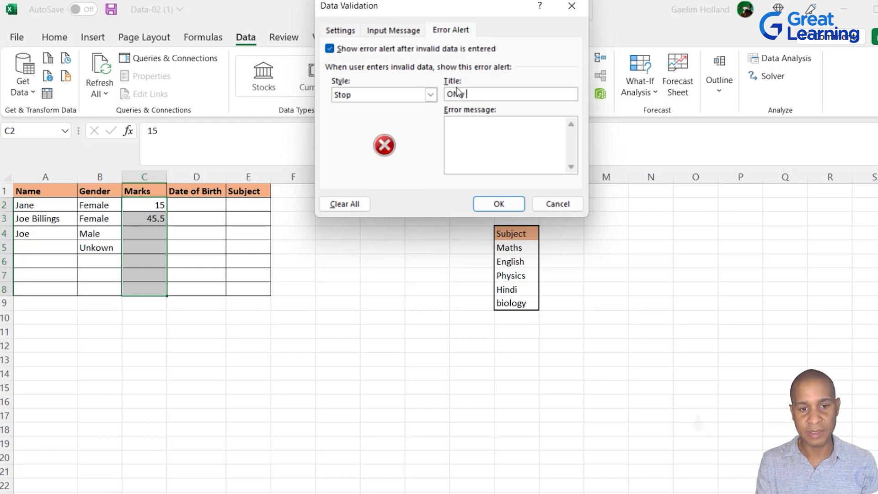
{"action": "key", "text": "BackSpace"}
{"action": "key", "text": "BackSpace"}
{"action": "type", "text": "Wrorng Va"}
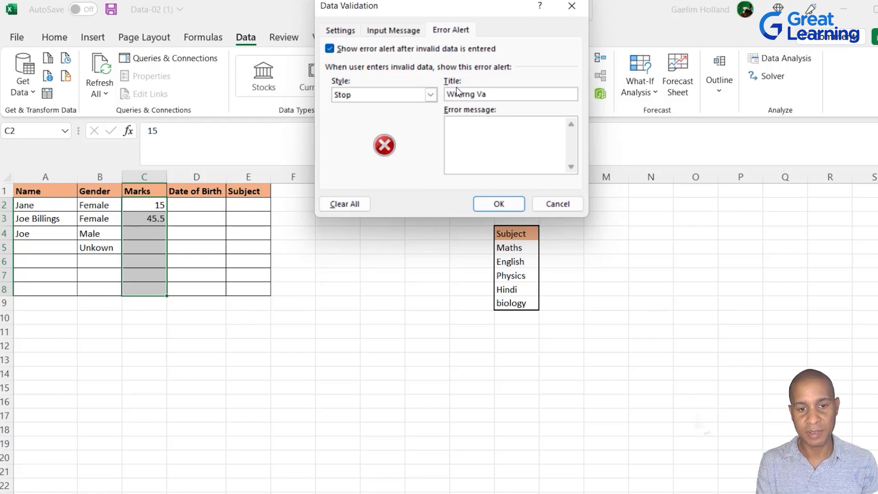
{"action": "type", "text": "lues"}
Set the Marks error message to "Please change the values" and apply the validation settings
{"action": "left_click", "coordinate": [509, 129]}
{"action": "type", "text": "Please"}
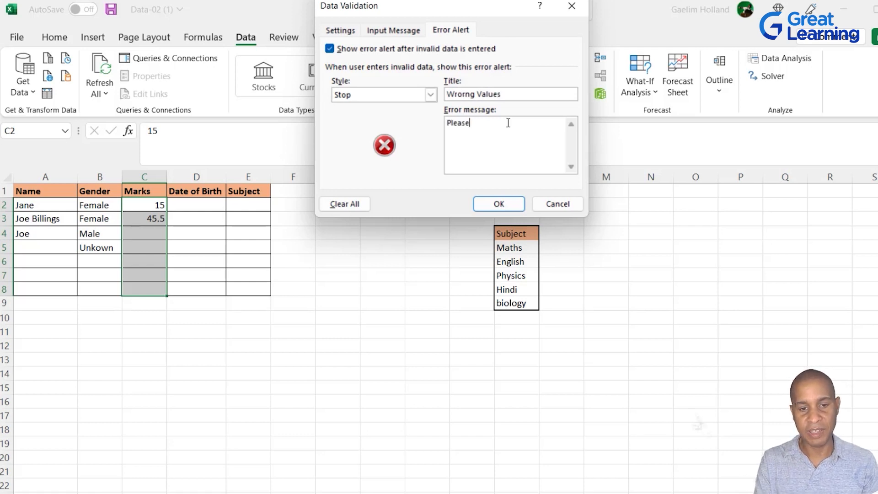
{"action": "type", "text": " change the values"}
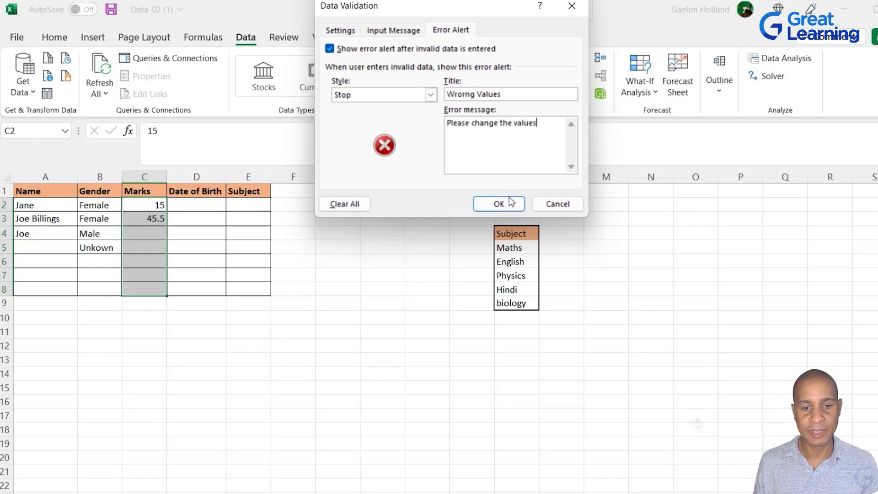
{"action": "left_click", "coordinate": [507, 199]}
Test the custom error alert by entering 101 in Marks cell C4, and dismiss the alert
{"action": "left_click", "coordinate": [158, 219]}
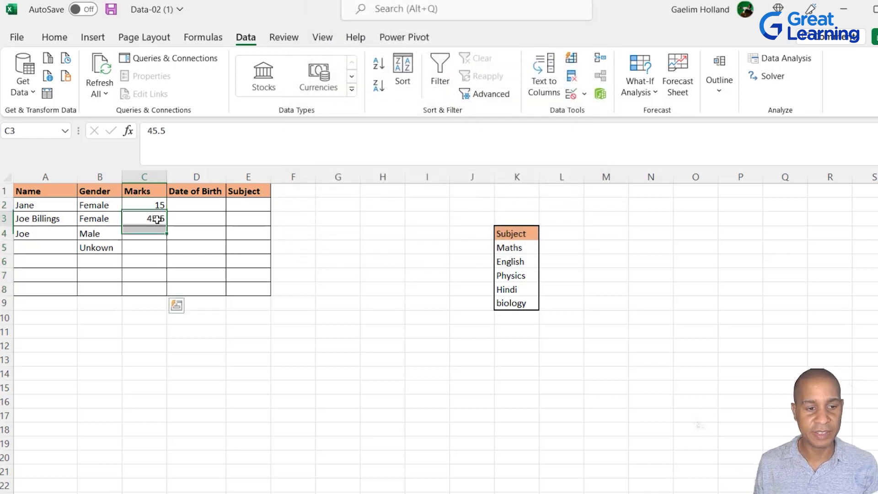
{"action": "left_click", "coordinate": [158, 236]}
{"action": "type", "text": "101"}
{"action": "key", "text": "Return"}
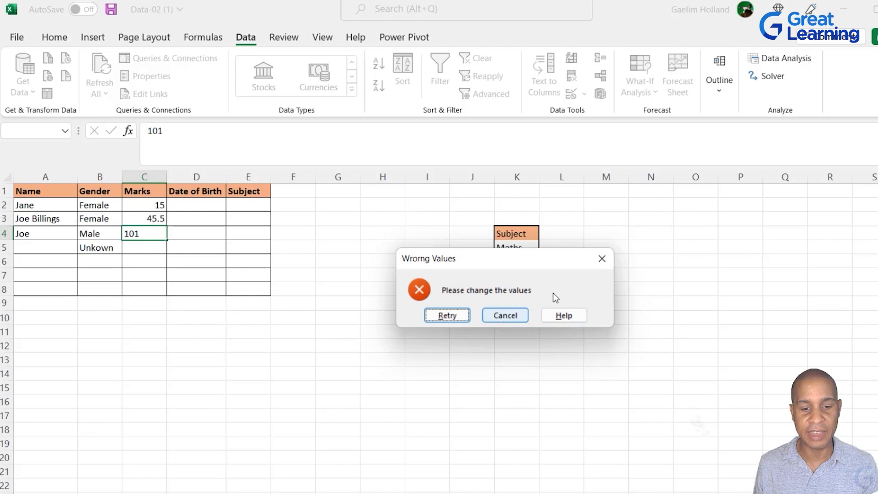
{"action": "left_click", "coordinate": [602, 259]}
Change the error message for Marks cells C2:C8 to "Only Enter Values from 0 to 100" and apply it
{"action": "left_click_drag", "start_coordinate": [133, 204], "coordinate": [135, 285]}
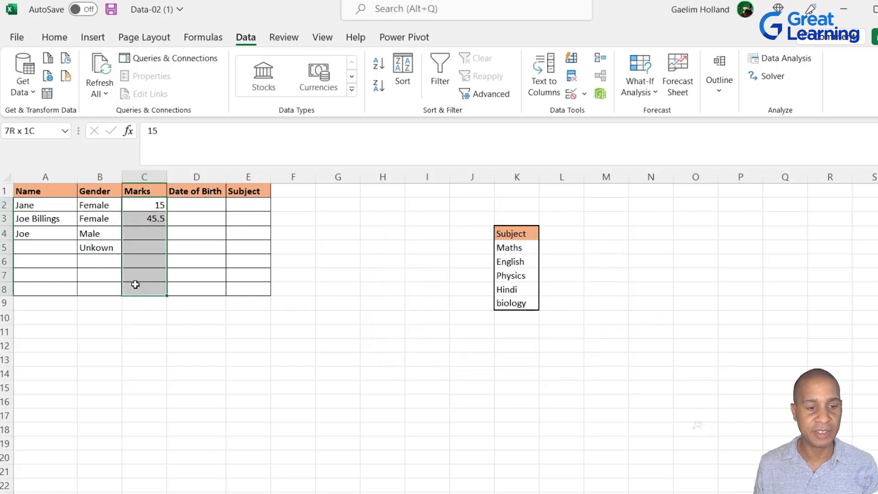
{"action": "left_click", "coordinate": [583, 94]}
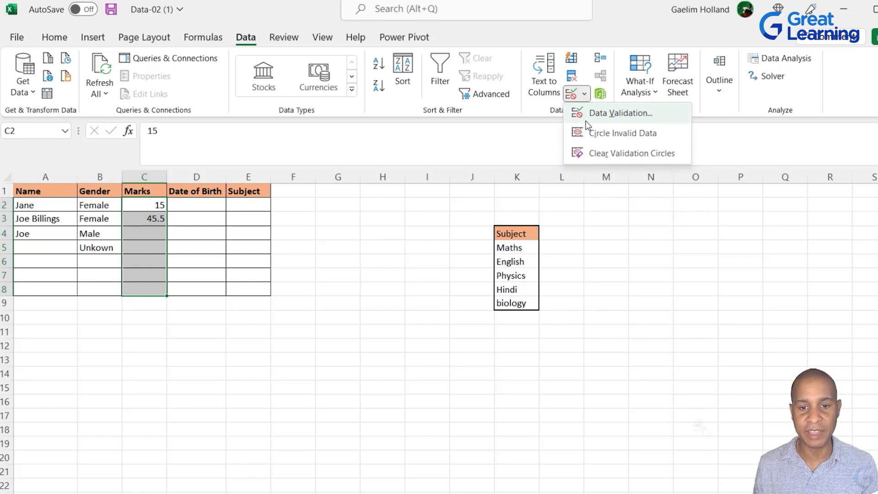
{"action": "left_click", "coordinate": [620, 113]}
{"action": "left_click_drag", "start_coordinate": [537, 123], "coordinate": [429, 117]}
{"action": "type", "text": "Only Enter Values from 0 to 100"}
{"action": "key", "text": "Return"}
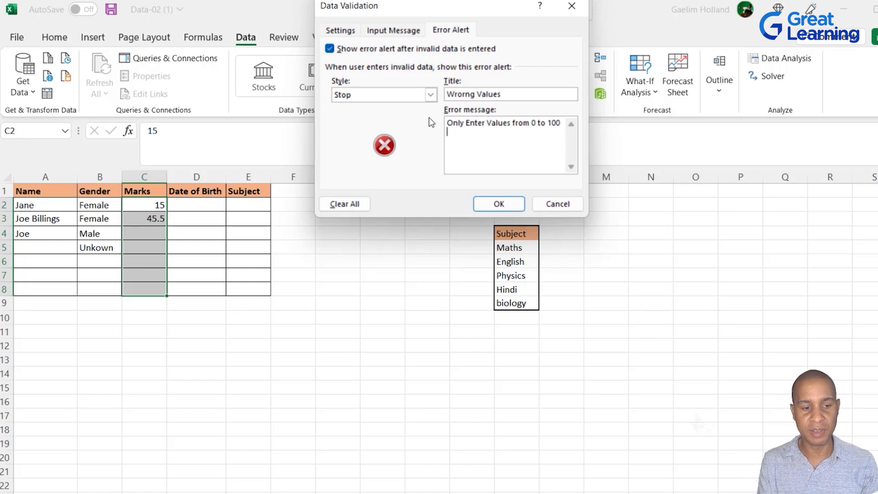
{"action": "left_click", "coordinate": [499, 203]}
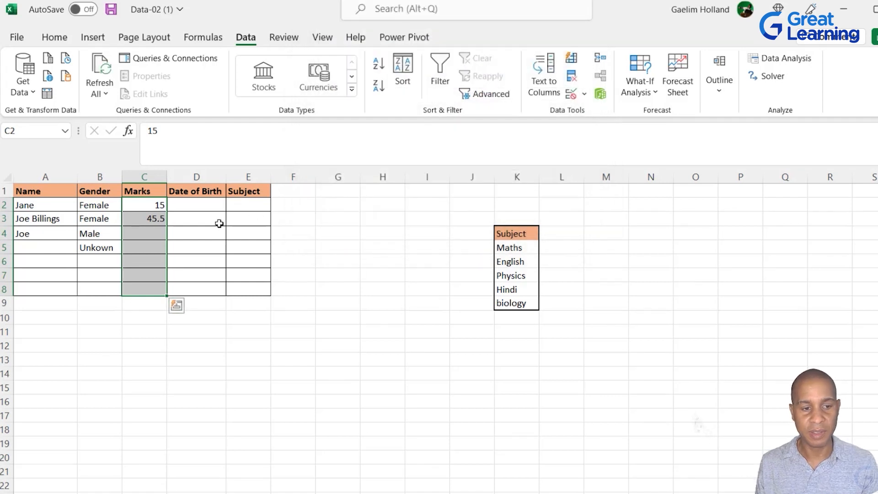
Test the revised error message by entering 101 in cell C4, then dismiss the alert
{"action": "left_click", "coordinate": [157, 233]}
{"action": "type", "text": "101"}
{"action": "key", "text": "Return"}
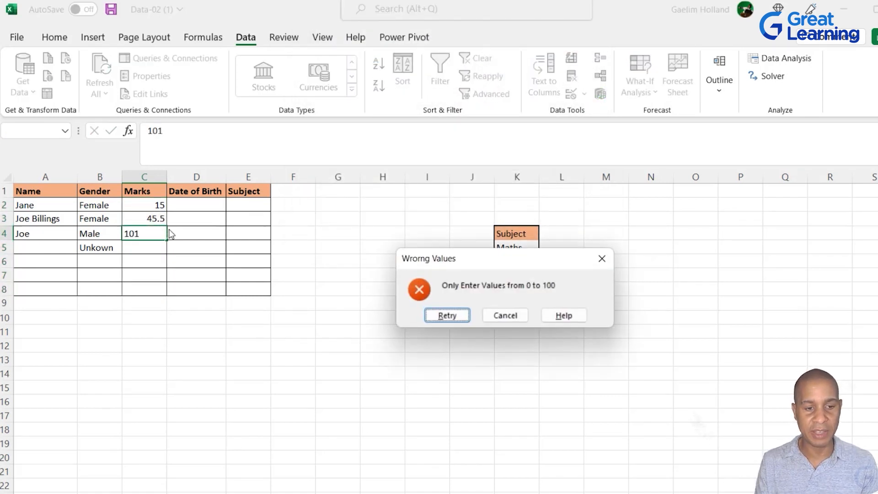
{"action": "left_click", "coordinate": [597, 268]}
{"action": "left_click", "coordinate": [351, 362]}
Reset the list validation source for Subject cells E2:E8 to =$K$5:$K$9, extending validation to all selected cells, and apply it
{"action": "left_click_drag", "start_coordinate": [242, 203], "coordinate": [238, 289]}
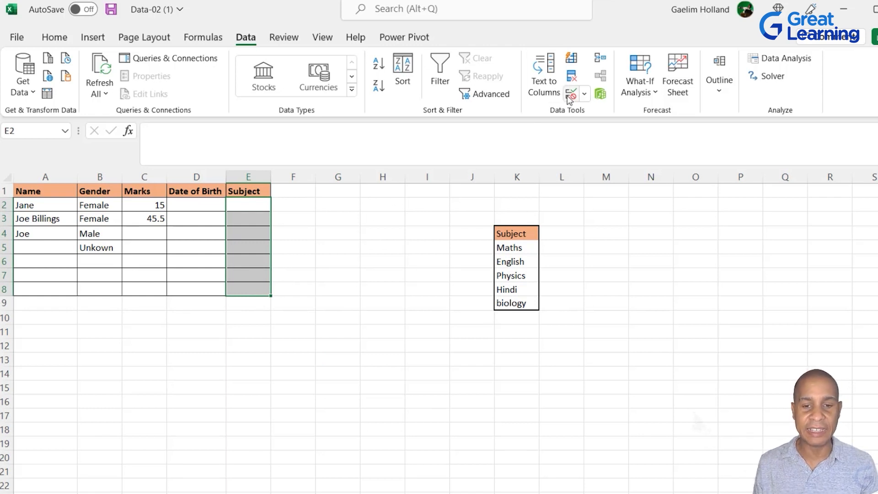
{"action": "left_click", "coordinate": [585, 93]}
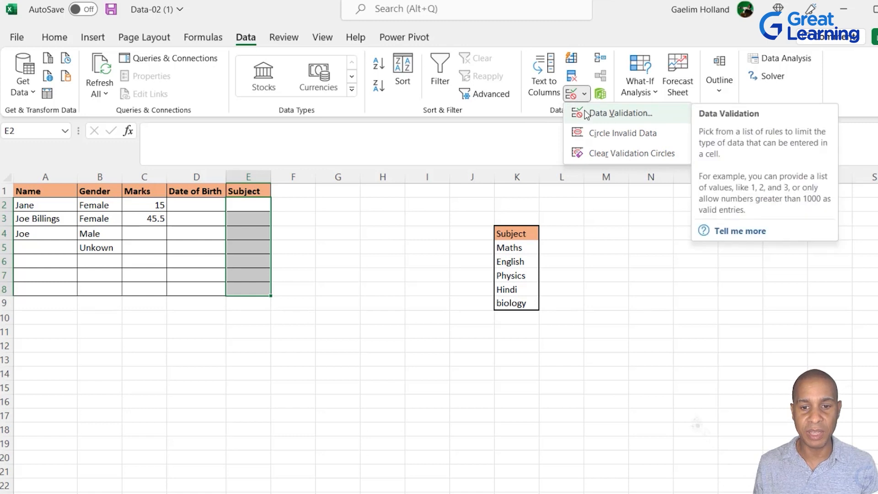
{"action": "left_click", "coordinate": [613, 113]}
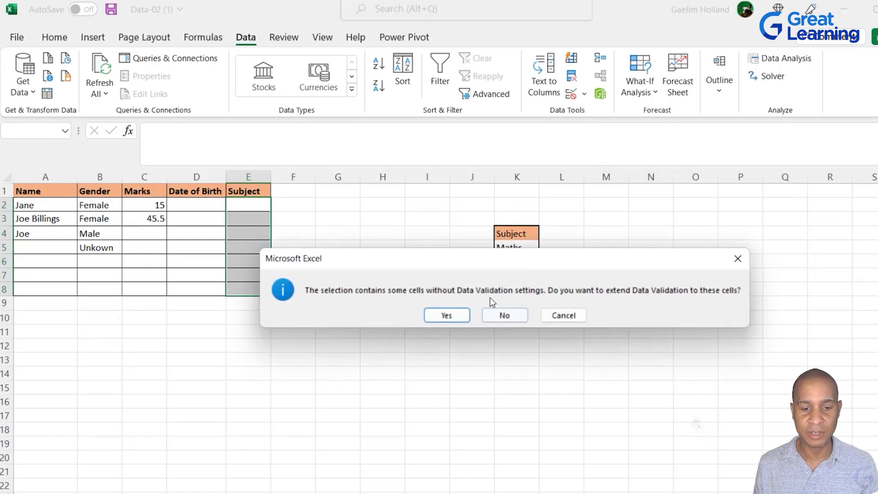
{"action": "left_click", "coordinate": [448, 315]}
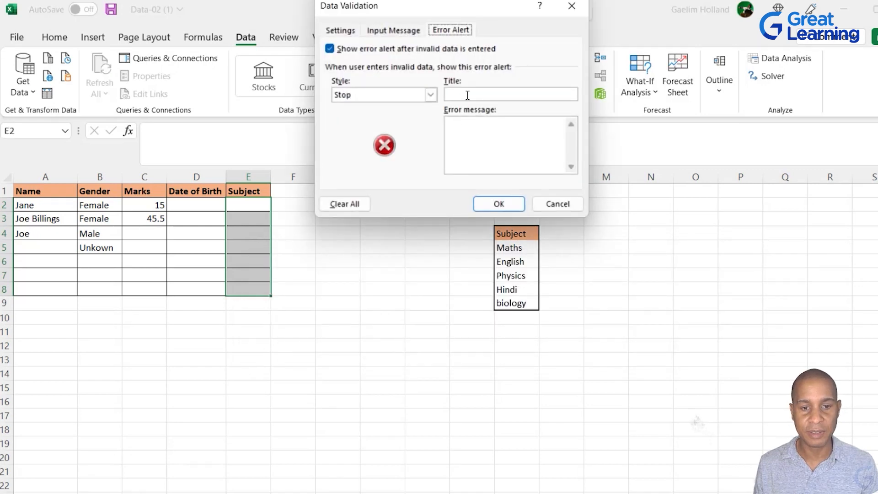
{"action": "left_click", "coordinate": [347, 34]}
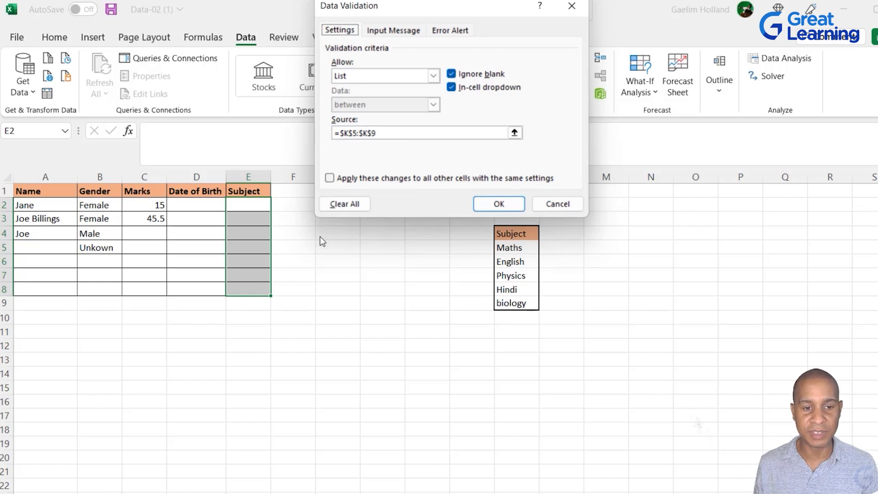
{"action": "left_click_drag", "start_coordinate": [388, 133], "coordinate": [334, 133]}
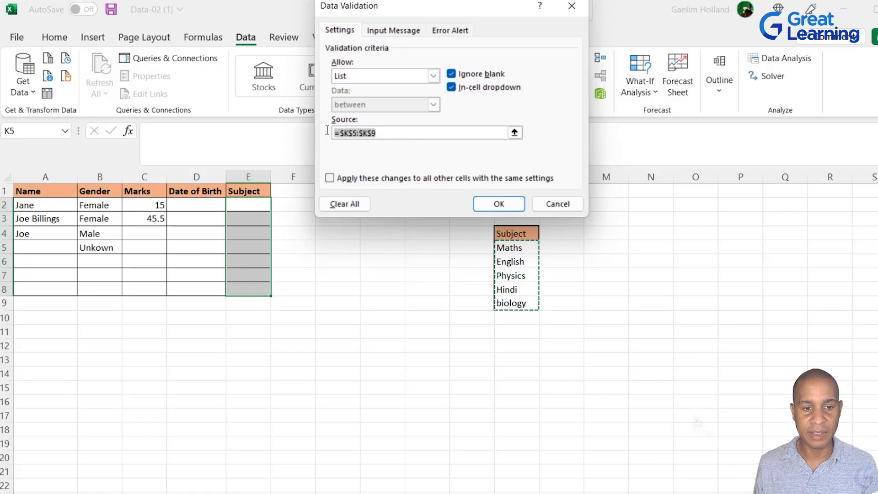
{"action": "key", "text": "BackSpace"}
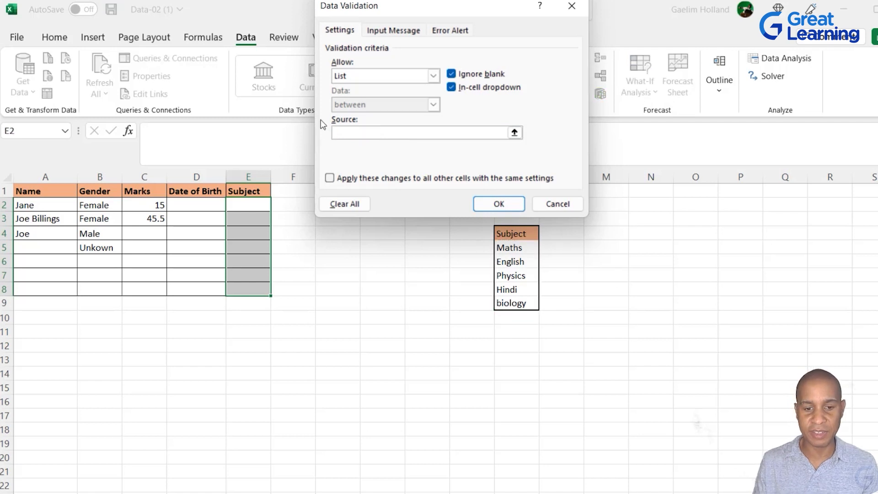
{"action": "left_click", "coordinate": [507, 247]}
{"action": "left_click_drag", "start_coordinate": [505, 276], "coordinate": [506, 288]}
{"action": "left_click_drag", "start_coordinate": [507, 248], "coordinate": [507, 303]}
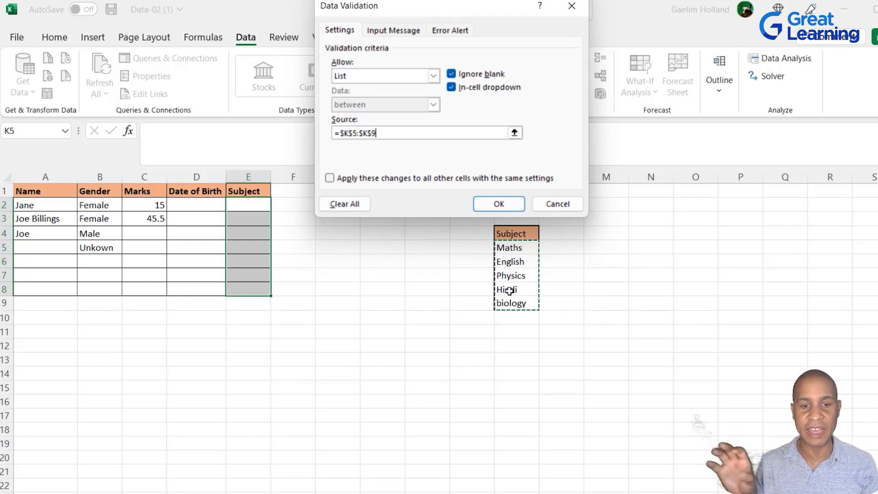
{"action": "key", "text": "Return"}
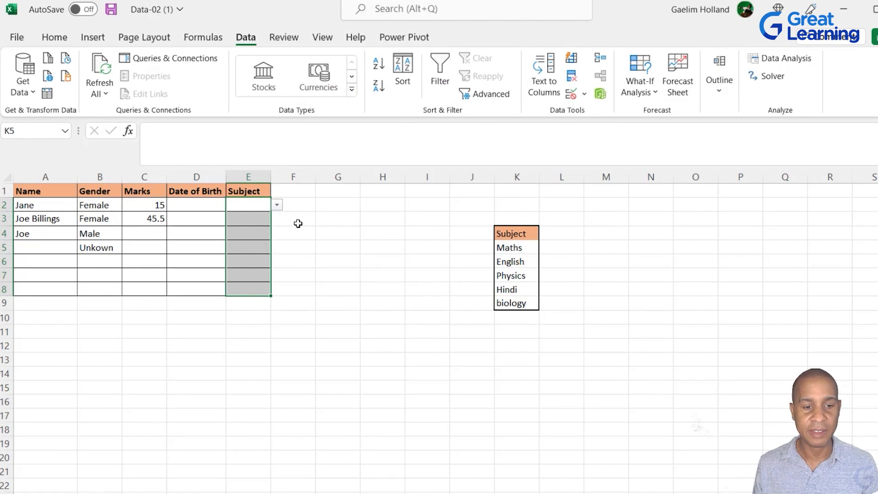
Fill Subject cells E2, E3 and E4 with English, Physics and biology from the validation list
{"action": "left_click", "coordinate": [278, 205]}
{"action": "left_click", "coordinate": [263, 226]}
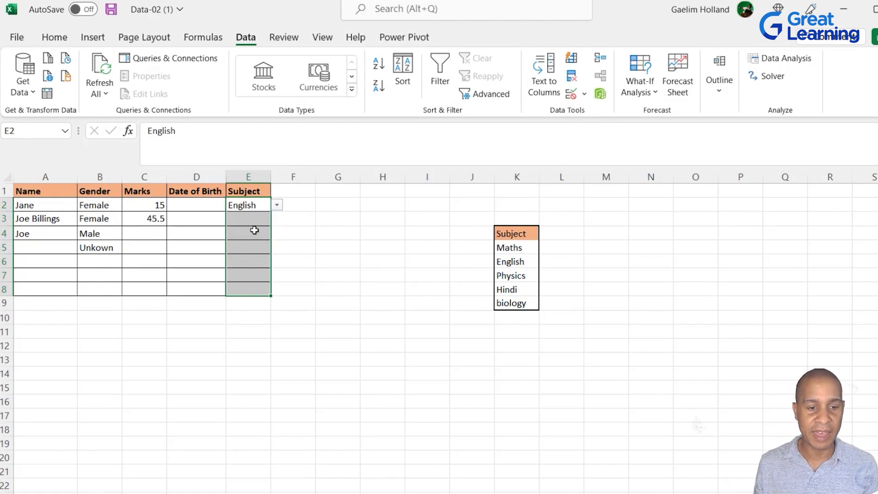
{"action": "left_click", "coordinate": [255, 222]}
{"action": "left_click", "coordinate": [279, 222]}
{"action": "left_click", "coordinate": [266, 247]}
{"action": "left_click", "coordinate": [268, 234]}
{"action": "left_click", "coordinate": [277, 234]}
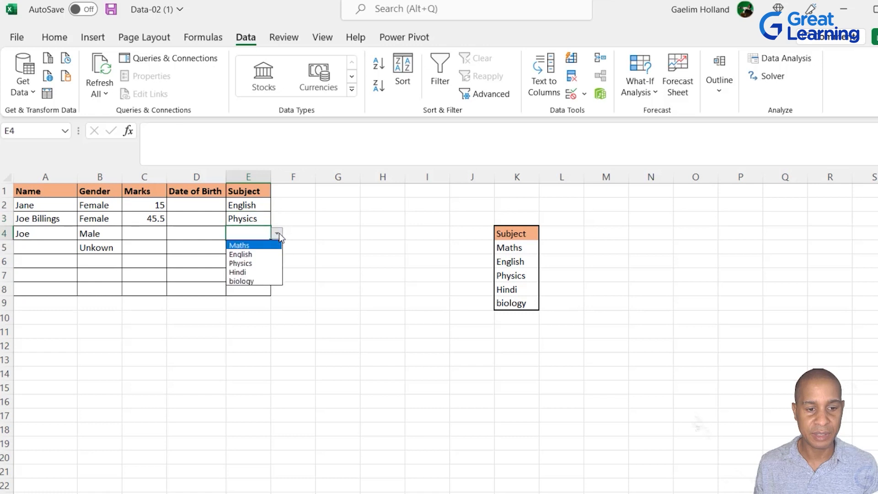
{"action": "left_click", "coordinate": [261, 280]}
{"action": "left_click", "coordinate": [265, 287]}
Open the date validation for Date of Birth cells D2:D8 and set the end date to 1/12/2010
{"action": "left_click", "coordinate": [199, 195]}
{"action": "left_click", "coordinate": [199, 207]}
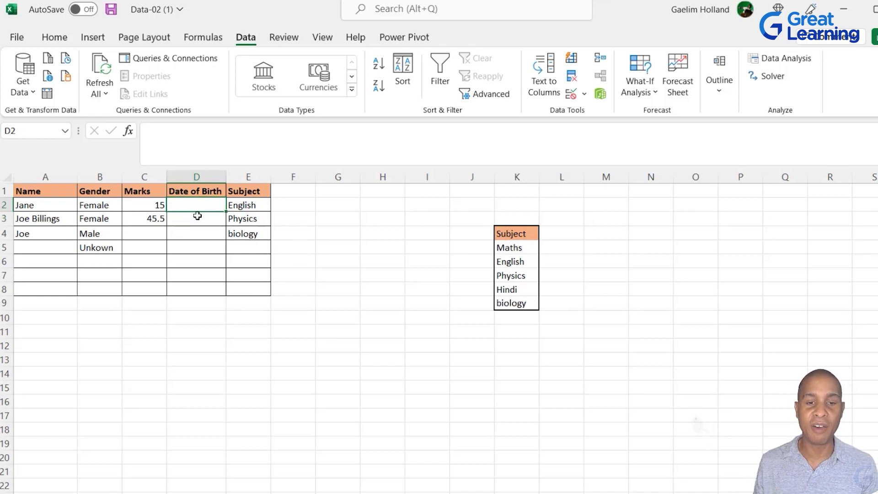
{"action": "left_click_drag", "start_coordinate": [198, 292], "coordinate": [202, 207]}
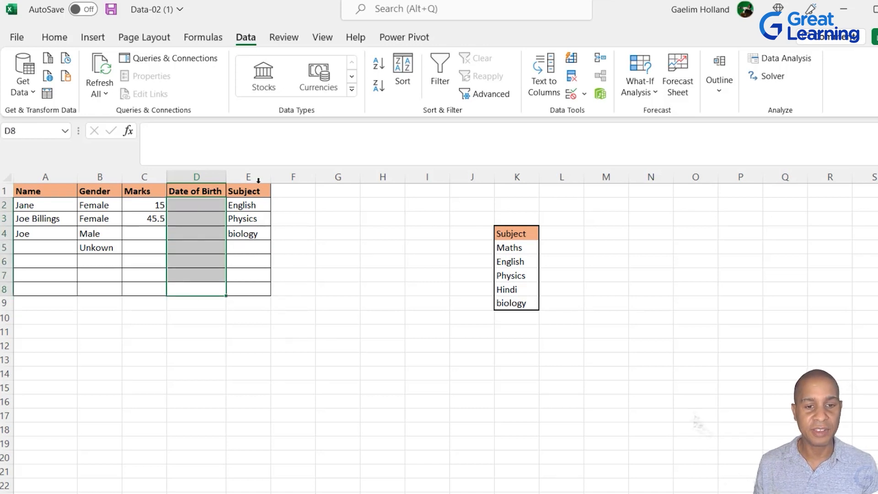
{"action": "left_click", "coordinate": [584, 95]}
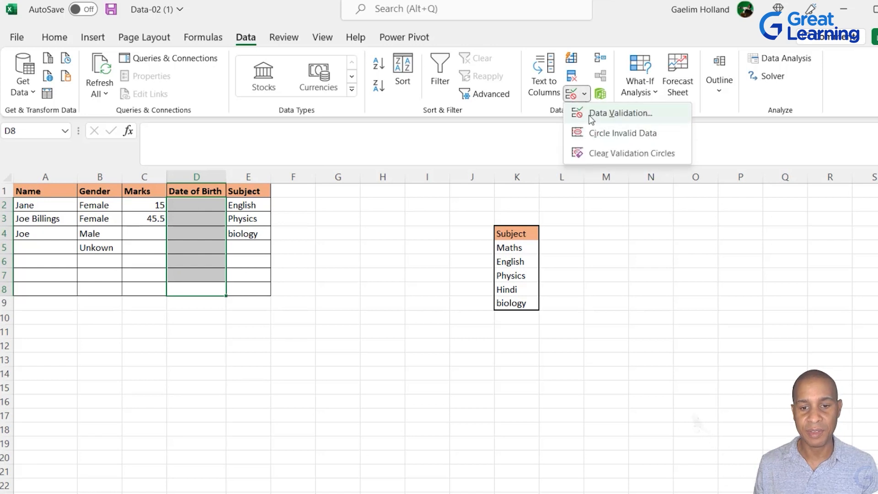
{"action": "left_click", "coordinate": [591, 112]}
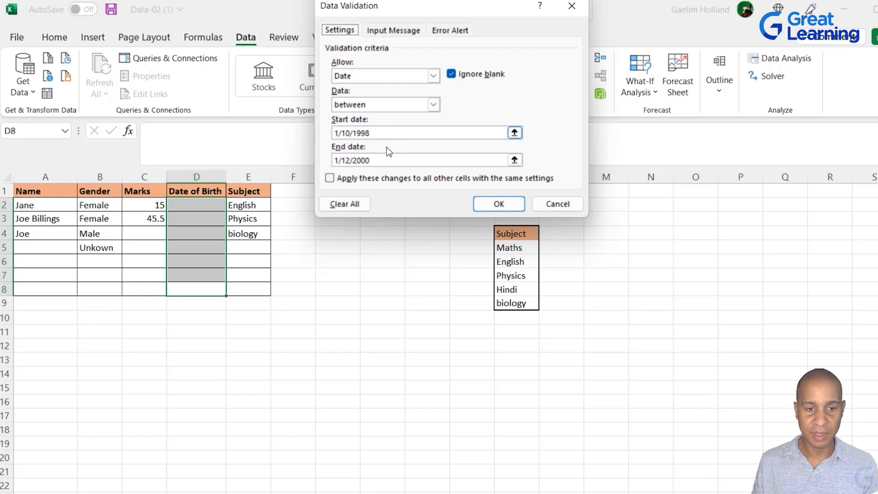
{"action": "left_click", "coordinate": [388, 134]}
{"action": "left_click_drag", "start_coordinate": [370, 134], "coordinate": [353, 136]}
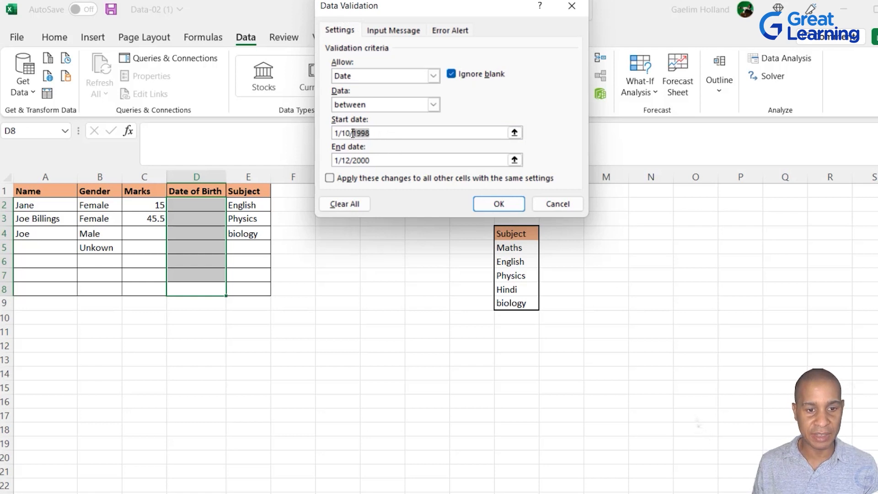
{"action": "type", "text": "200"}
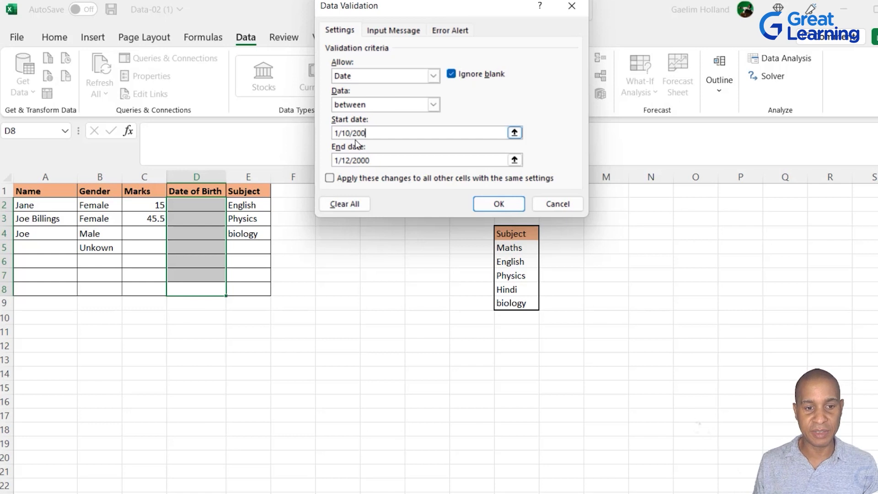
{"action": "left_click_drag", "start_coordinate": [367, 160], "coordinate": [361, 160]}
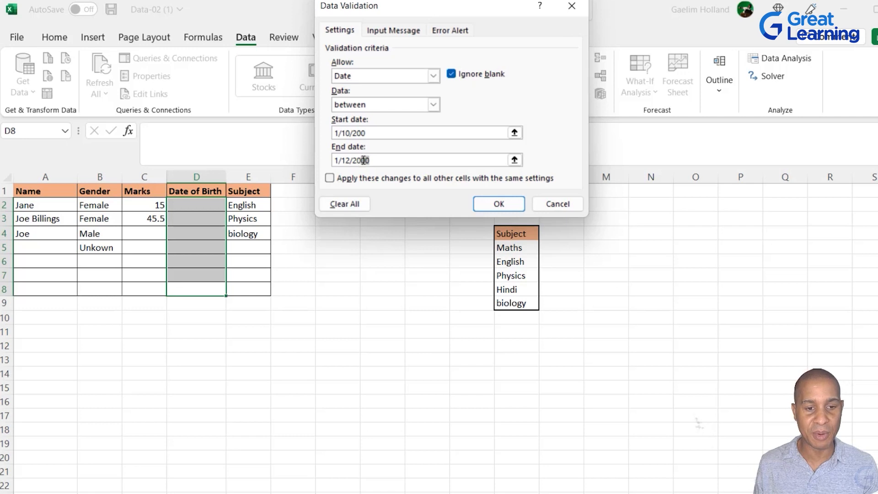
{"action": "type", "text": "12"}
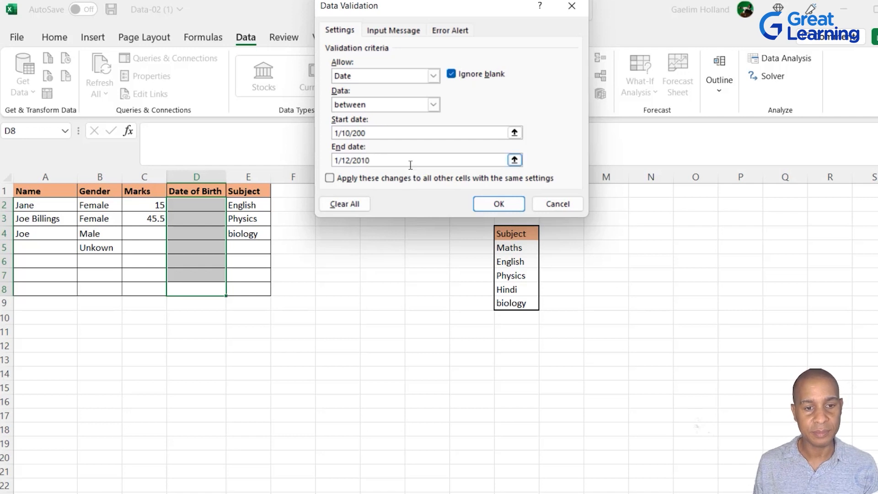
Set the validation's start date to 1/1/1977 and its end date to 1/1/2010, and apply the rule
{"action": "left_click", "coordinate": [373, 134]}
{"action": "key", "text": "BackSpace"}
{"action": "key", "text": "BackSpace"}
{"action": "key", "text": "BackSpace"}
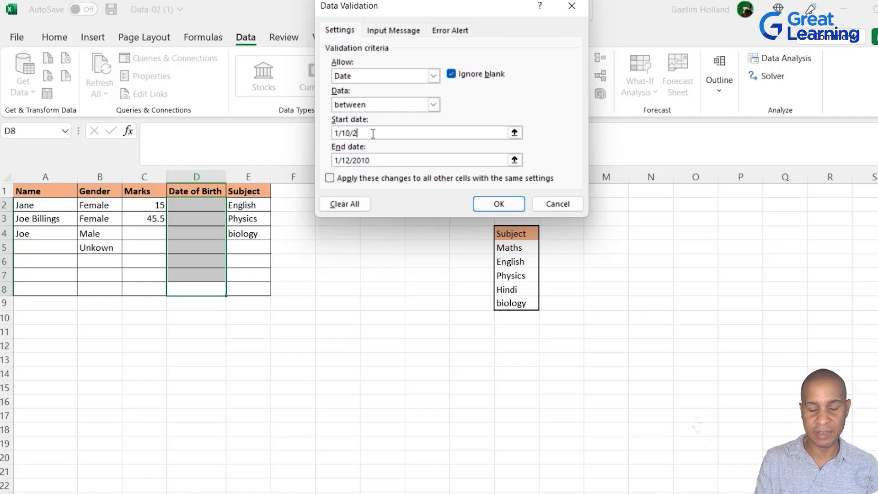
{"action": "type", "text": "10"}
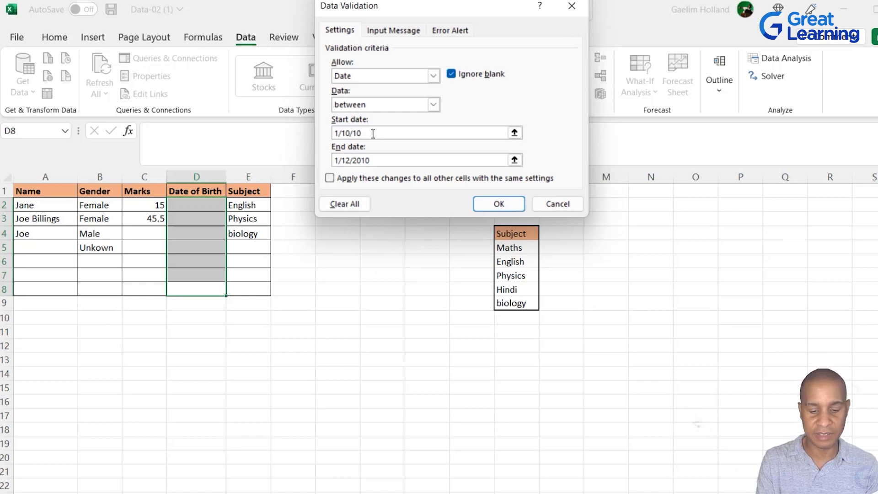
{"action": "key", "text": "BackSpace"}
{"action": "key", "text": "BackSpace"}
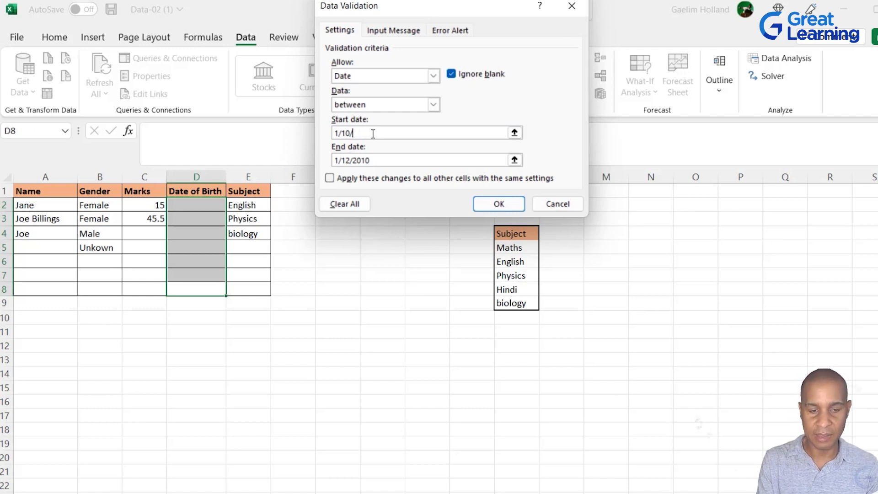
{"action": "type", "text": "1977"}
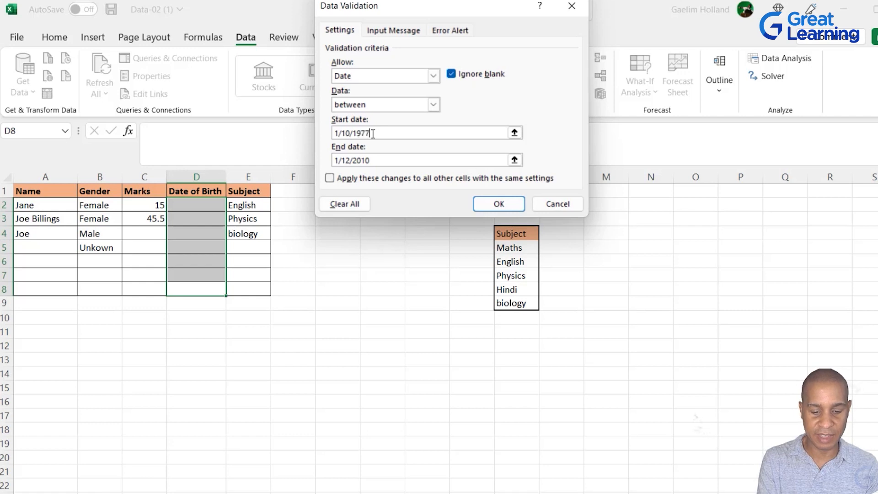
{"action": "left_click", "coordinate": [350, 133]}
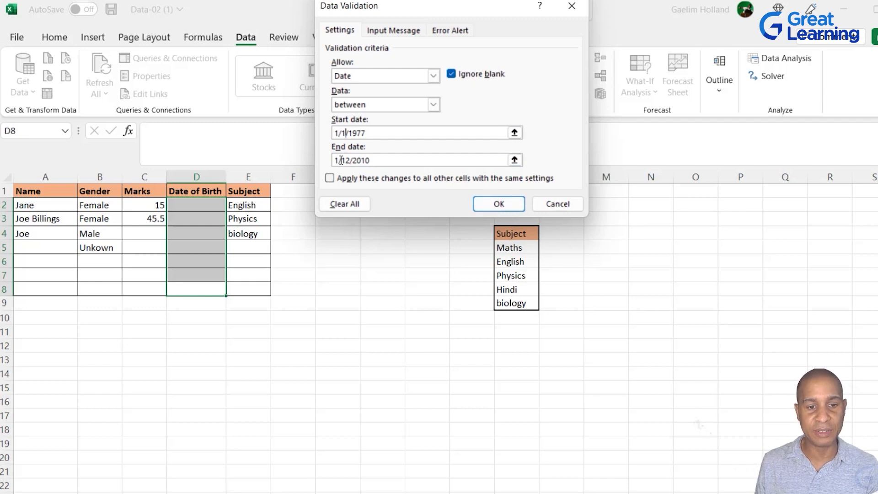
{"action": "type", "text": "1"}
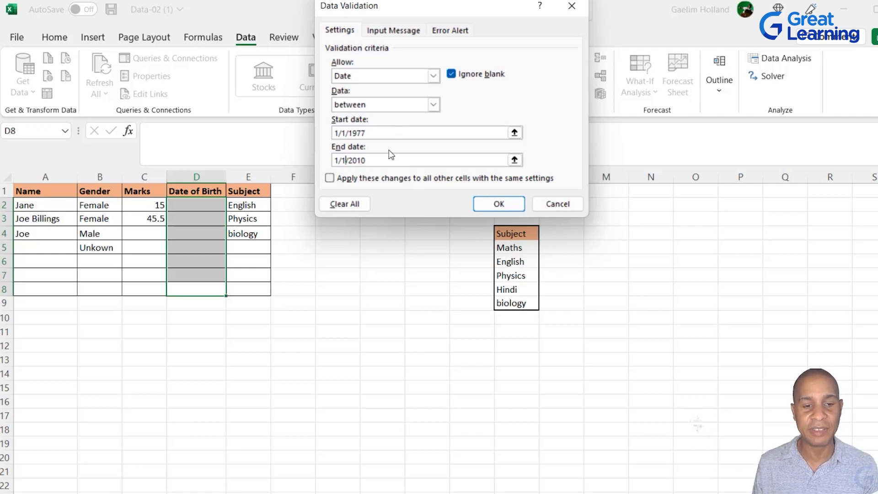
{"action": "left_click", "coordinate": [483, 206]}
Enter a date of birth within the allowed range in cell D2
{"action": "left_click", "coordinate": [191, 211]}
{"action": "type", "text": "1/"}
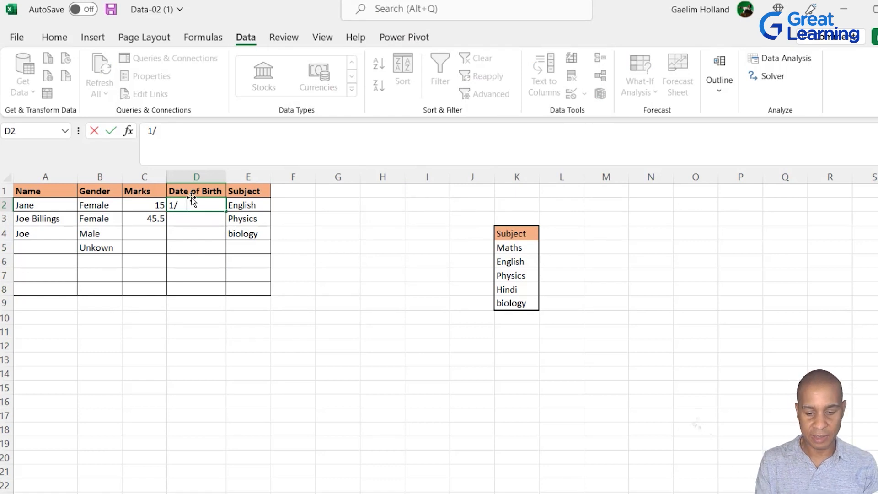
{"action": "type", "text": "1/1978"}
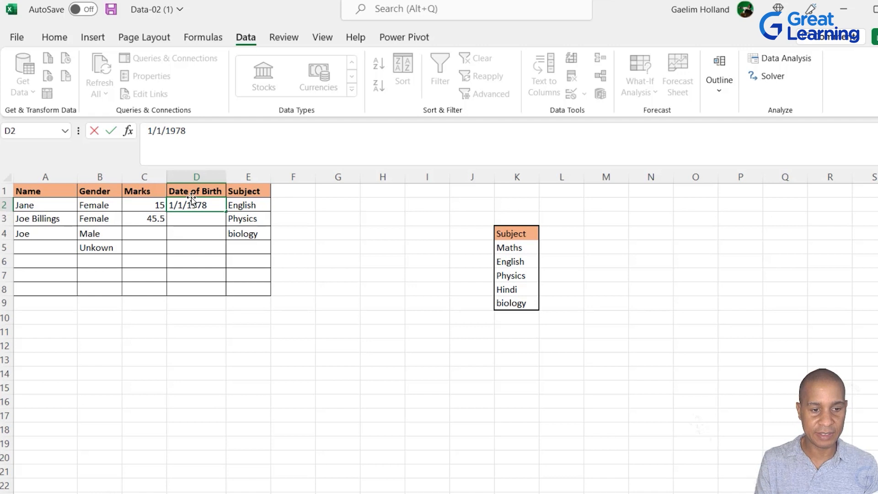
{"action": "key", "text": "BackSpace"}
{"action": "type", "text": "9"}
{"action": "key", "text": "BackSpace"}
{"action": "type", "text": "8"}
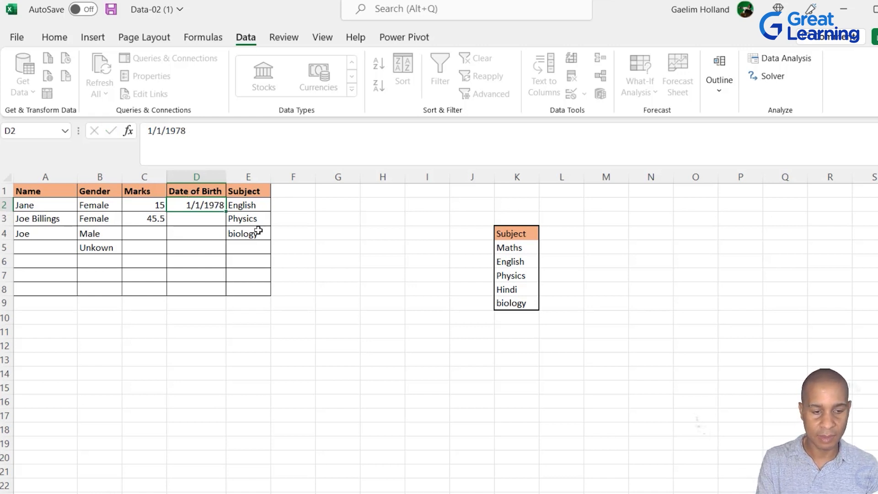
{"action": "key", "text": "Return"}
Test the date rule by entering a date beyond the allowed range in Date of Birth cell D5, and dismiss the alert
{"action": "left_click", "coordinate": [207, 252]}
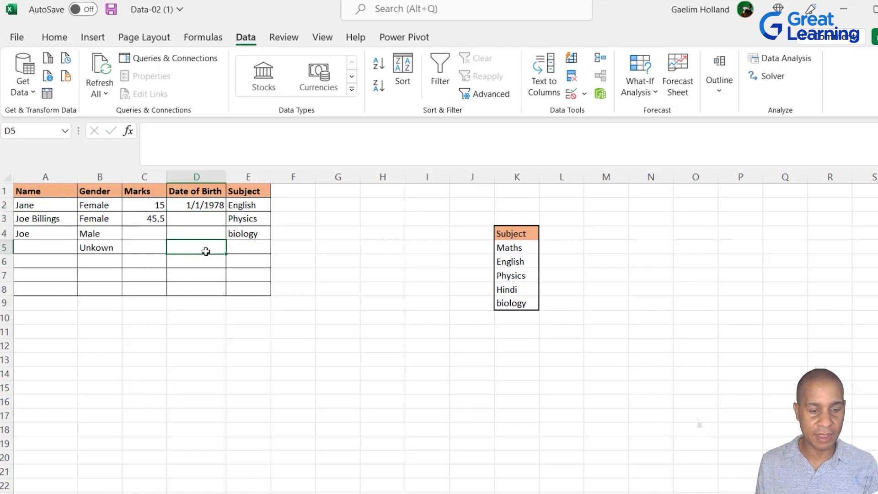
{"action": "type", "text": "1"}
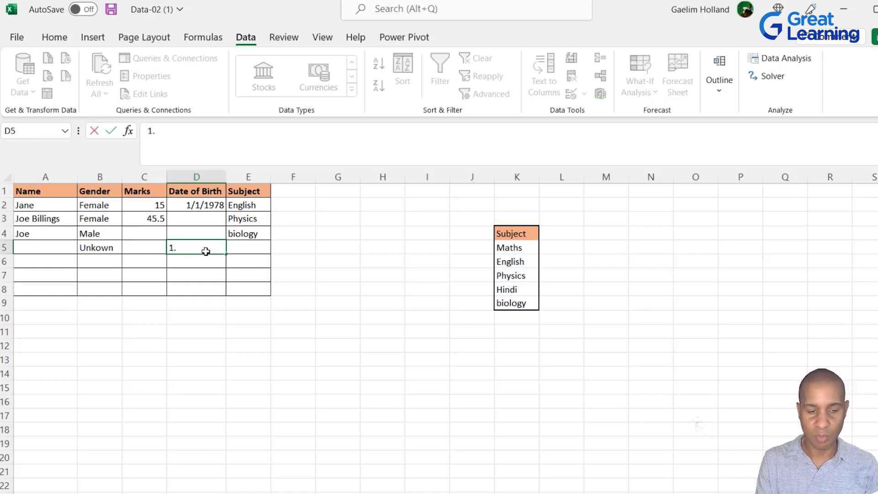
{"action": "type", "text": ".="}
{"action": "key", "text": "BackSpace"}
{"action": "key", "text": "BackSpace"}
{"action": "key", "text": "BackSpace"}
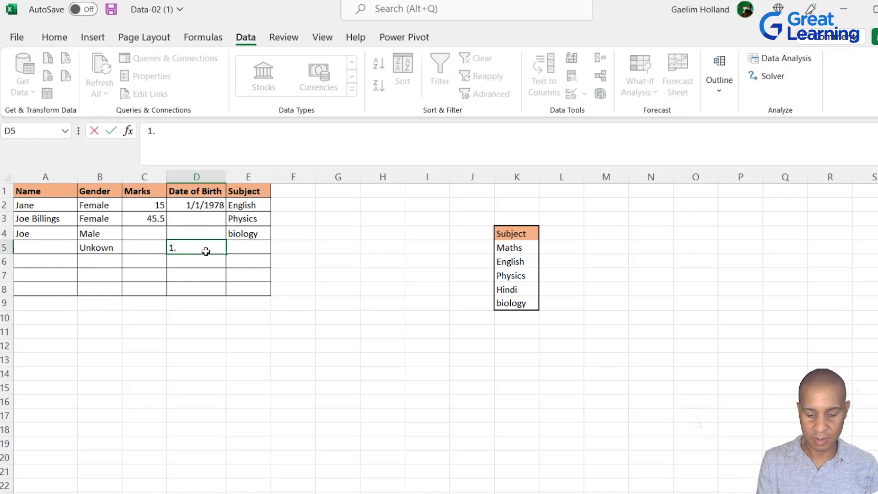
{"action": "type", "text": "5/22/2022"}
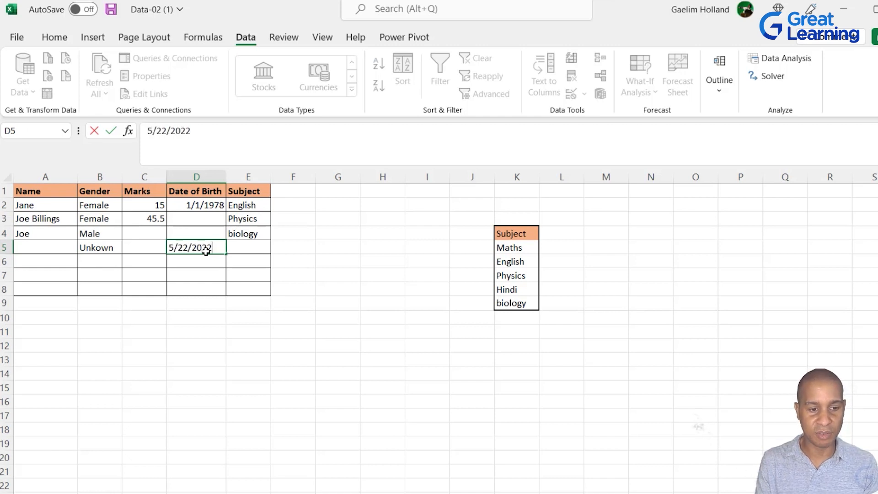
{"action": "key", "text": "Return"}
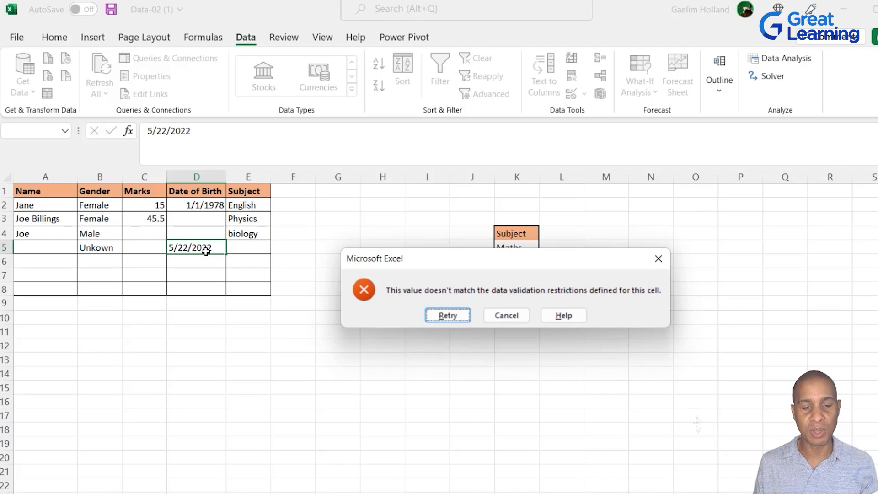
{"action": "left_click", "coordinate": [652, 262]}
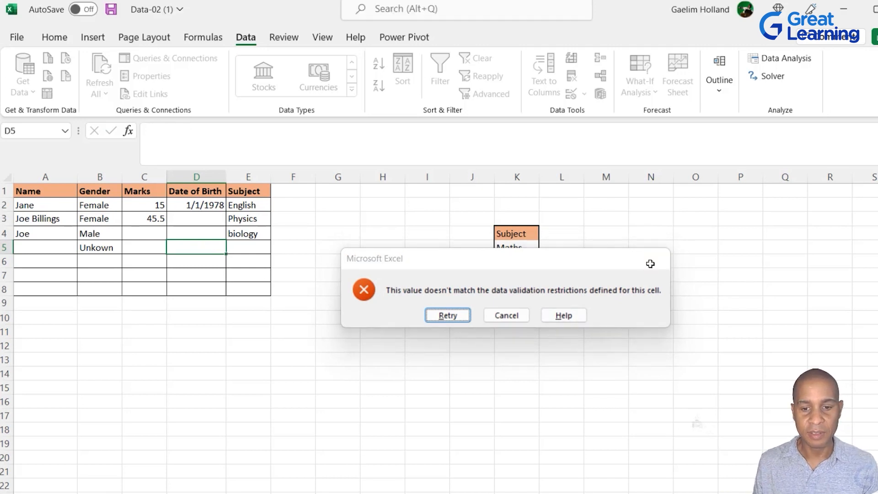
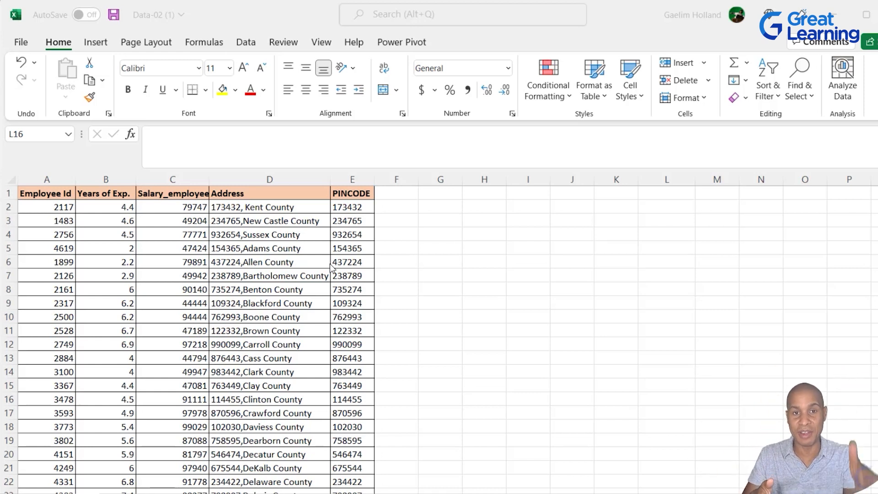
Enter the header EmployeeID in cell I3 and the header Salary in cell J3
{"action": "left_click", "coordinate": [605, 225]}
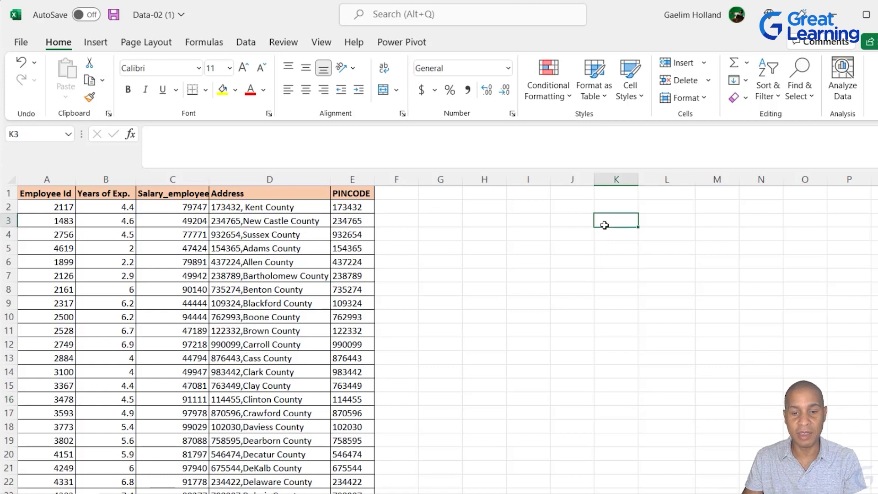
{"action": "left_click", "coordinate": [529, 222]}
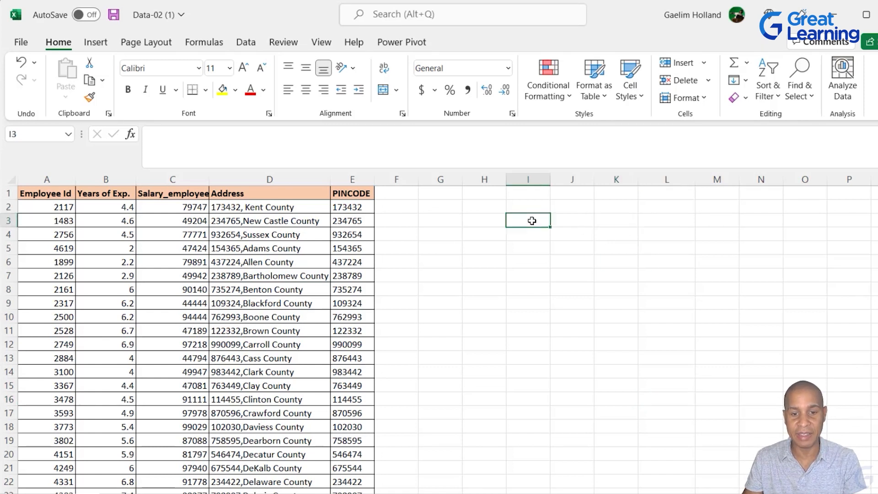
{"action": "type", "text": "="}
{"action": "key", "text": "BackSpace"}
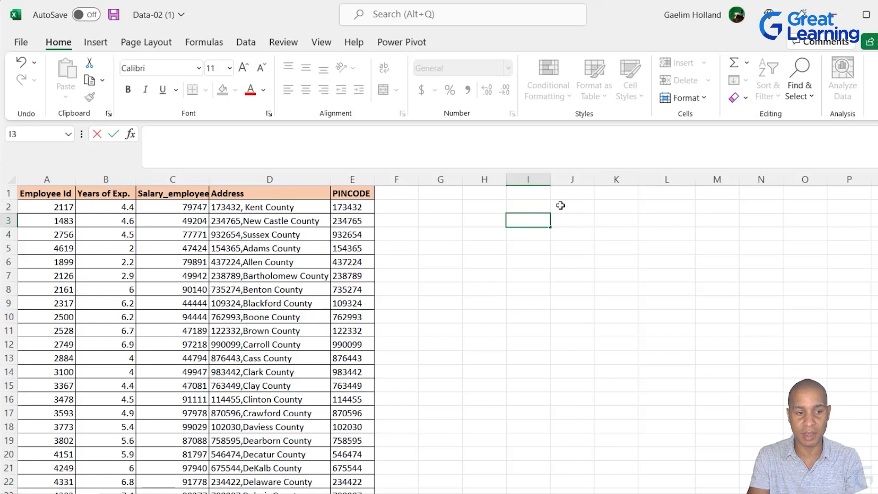
{"action": "type", "text": "EmployeeID"}
{"action": "left_click", "coordinate": [630, 246]}
{"action": "left_click", "coordinate": [572, 223]}
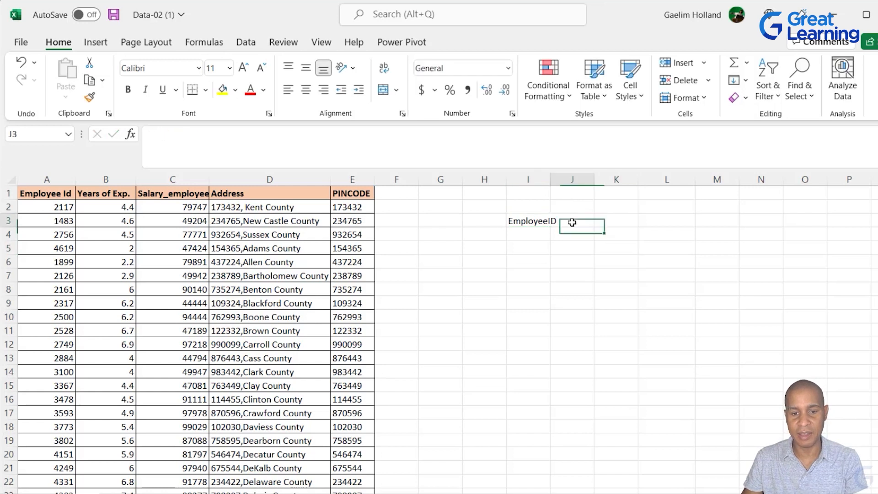
{"action": "type", "text": "Salary"}
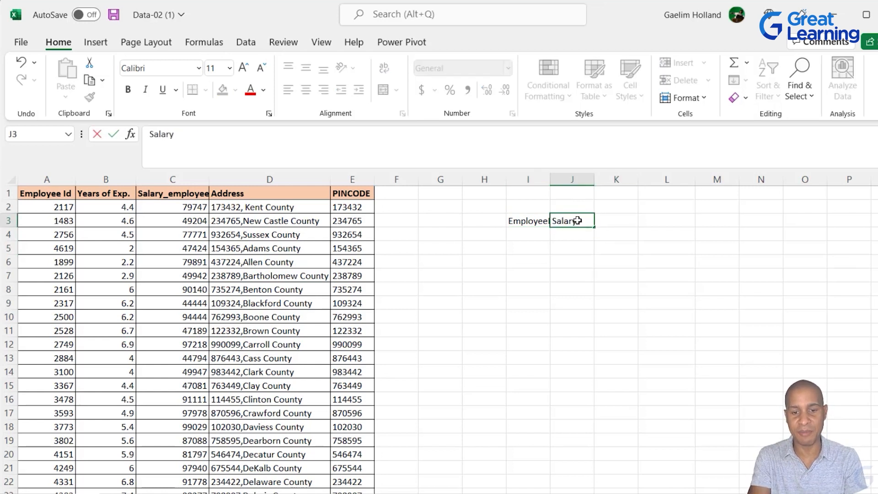
{"action": "left_click", "coordinate": [563, 389]}
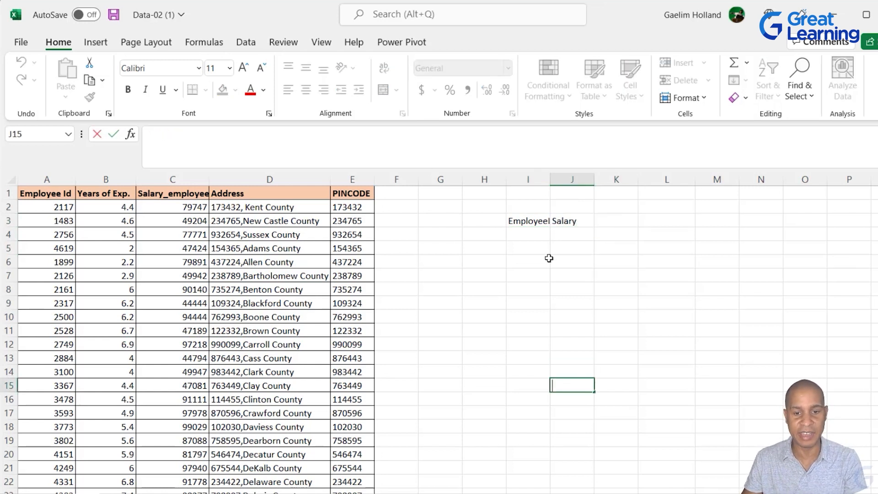
Autofit column I to its header text and apply the Accent2 cell style to headers I3:J3
{"action": "left_click", "coordinate": [526, 221]}
{"action": "double_click", "coordinate": [551, 179]}
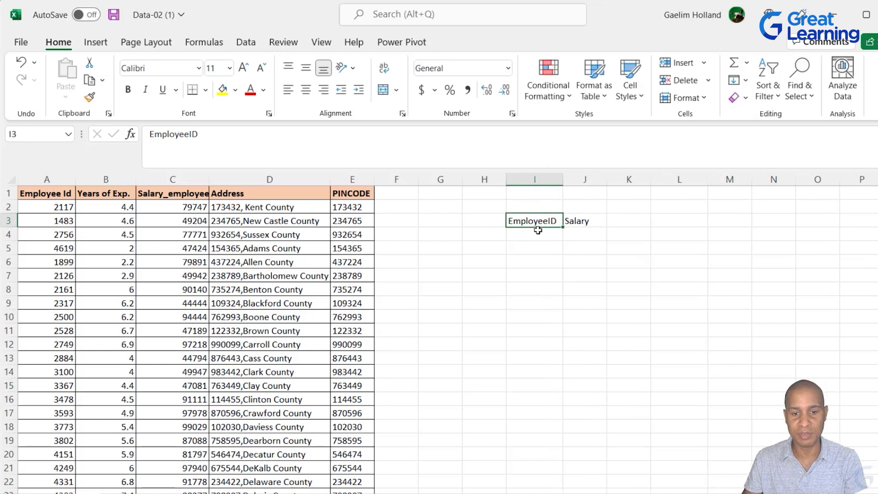
{"action": "left_click_drag", "start_coordinate": [589, 221], "coordinate": [540, 220]}
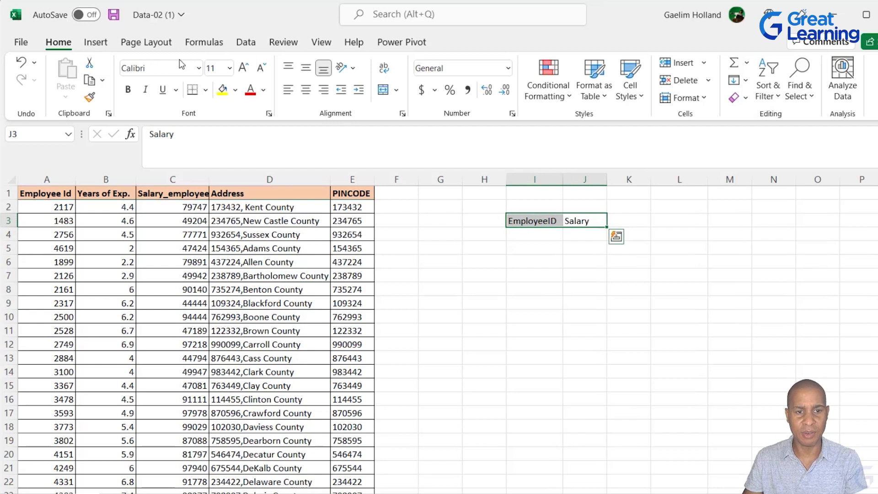
{"action": "left_click", "coordinate": [626, 97]}
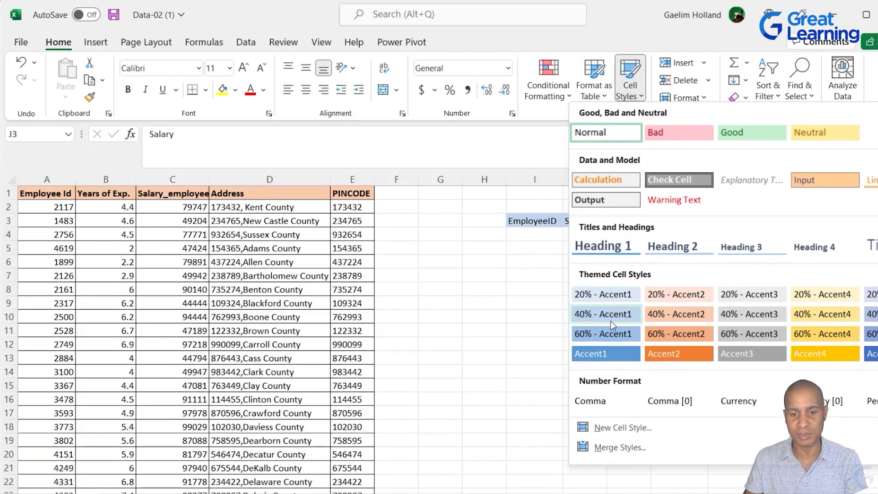
{"action": "left_click", "coordinate": [669, 356]}
{"action": "left_click", "coordinate": [595, 327]}
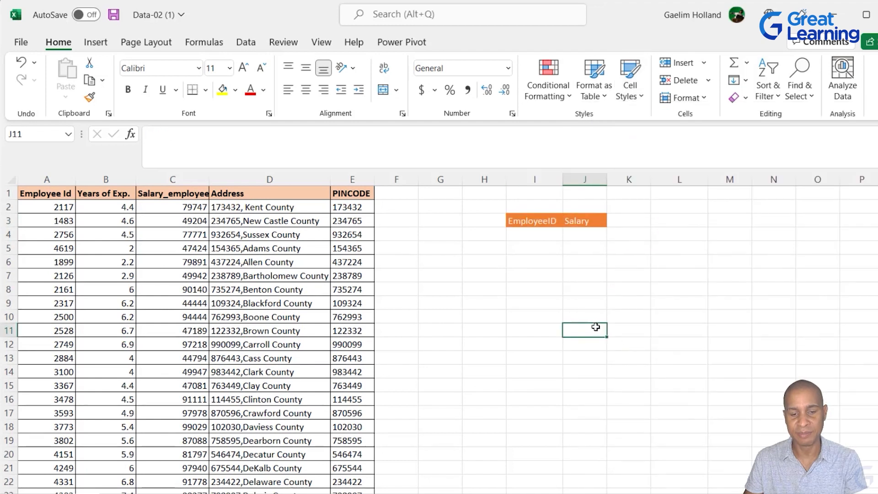
Start a VLOOKUP formula in Salary cell J4 with cell I4 as the lookup value
{"action": "left_click", "coordinate": [532, 235]}
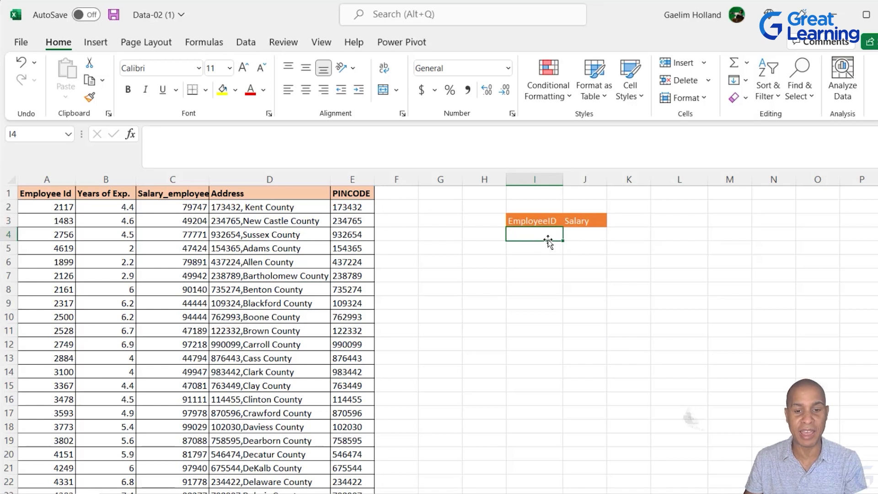
{"action": "left_click", "coordinate": [571, 236]}
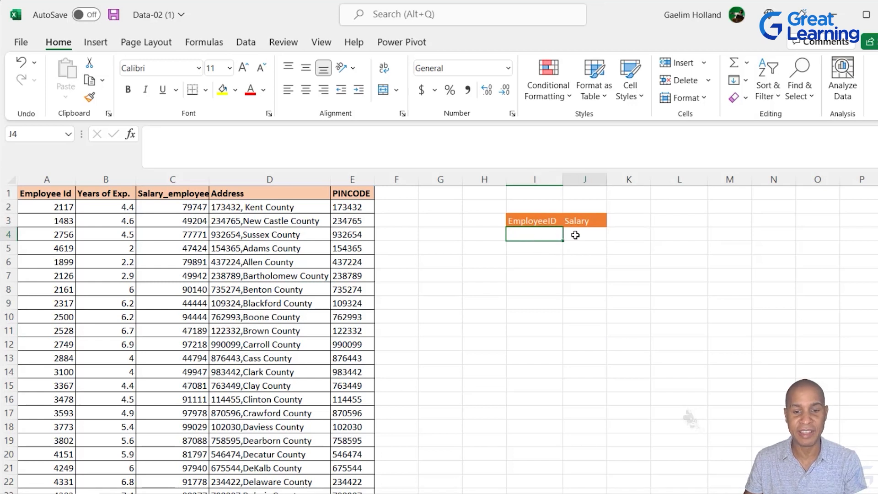
{"action": "left_click", "coordinate": [526, 235]}
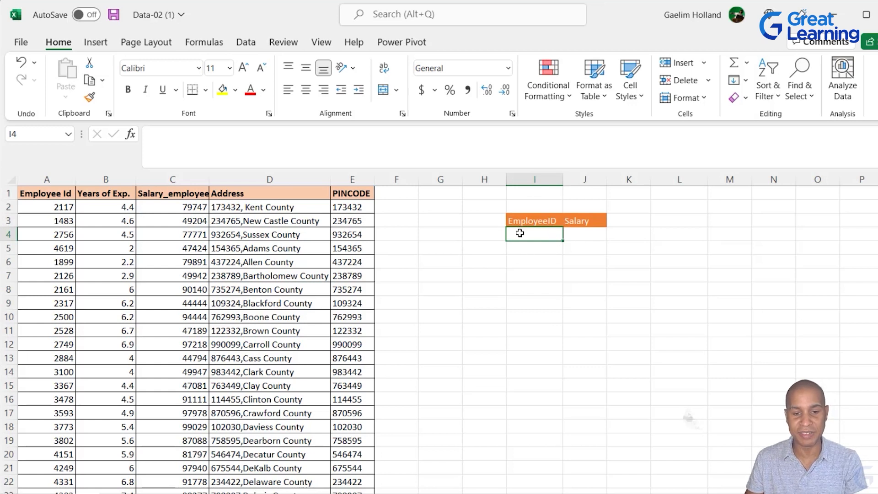
{"action": "left_click", "coordinate": [585, 235]}
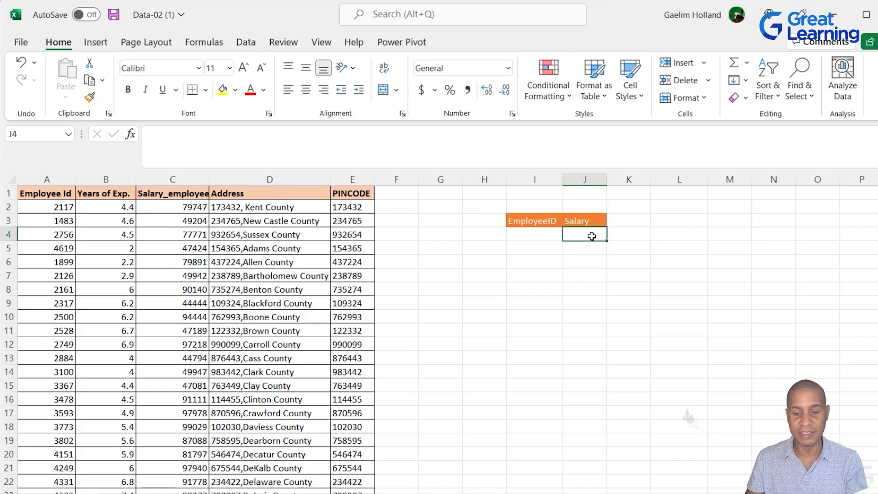
{"action": "type", "text": "="}
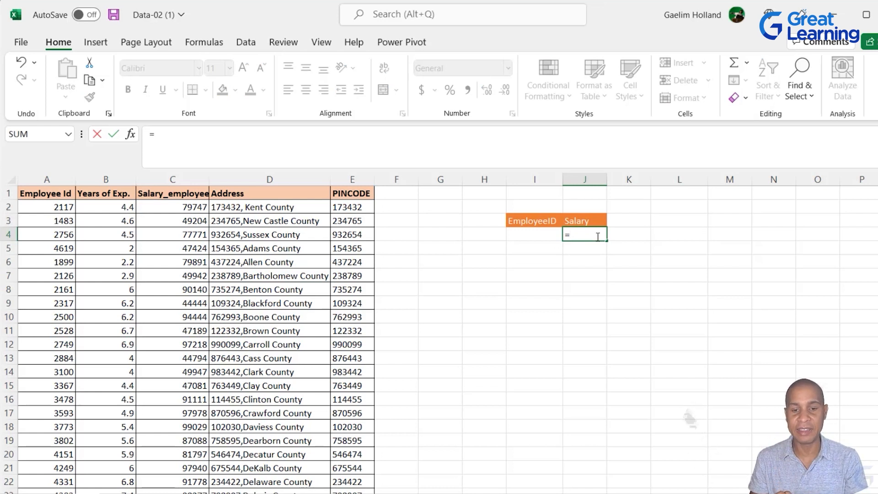
{"action": "type", "text": "vloo"}
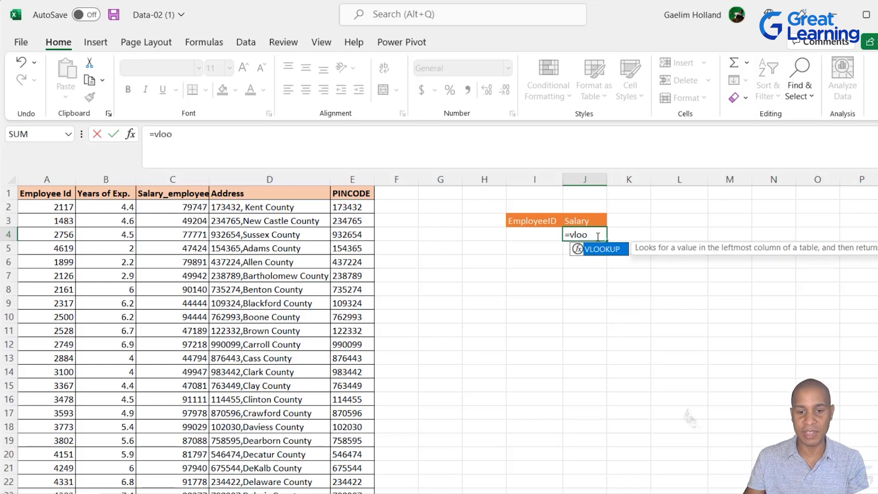
{"action": "double_click", "coordinate": [603, 251]}
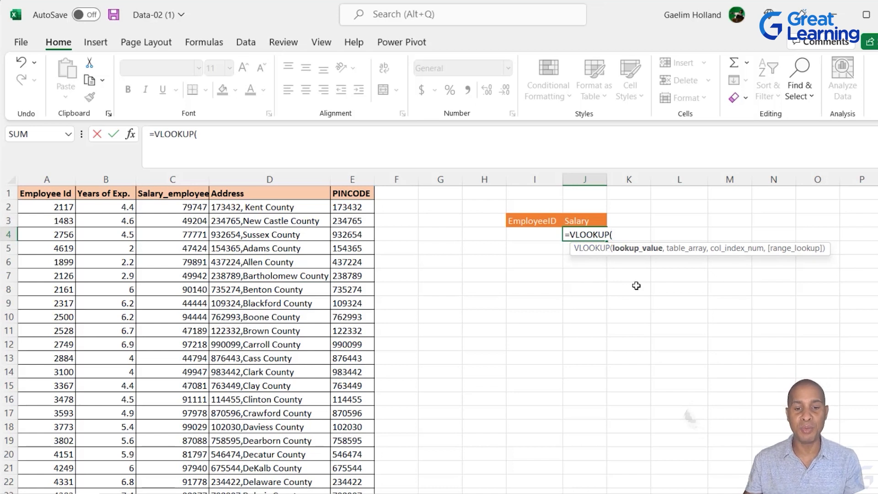
{"action": "left_click", "coordinate": [537, 234]}
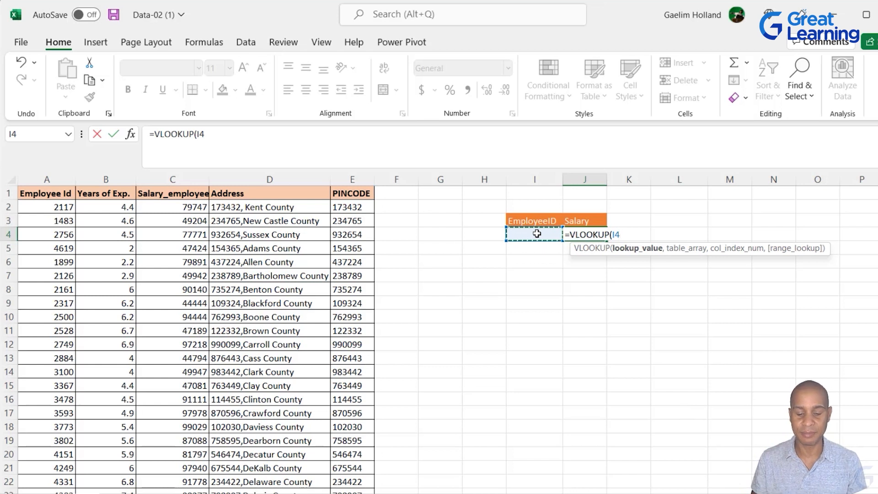
{"action": "type", "text": ","}
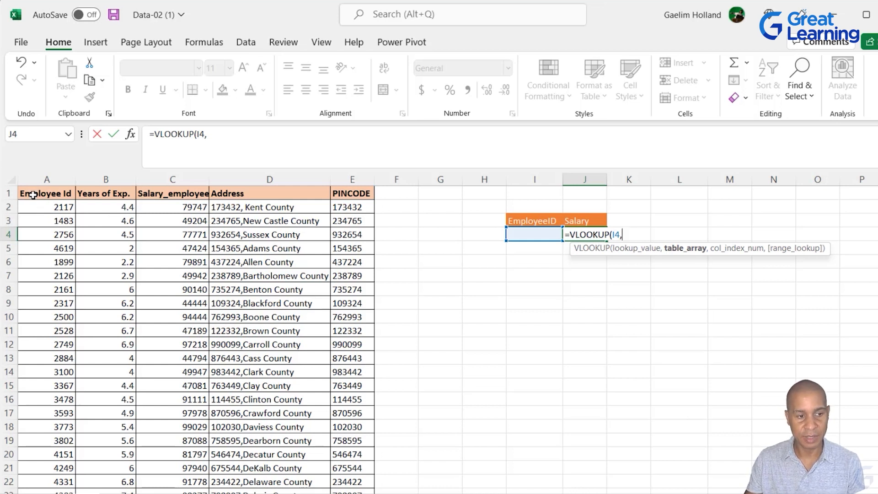
{"action": "left_click_drag", "start_coordinate": [33, 198], "coordinate": [240, 364]}
{"action": "left_click_drag", "start_coordinate": [242, 371], "coordinate": [249, 467]}
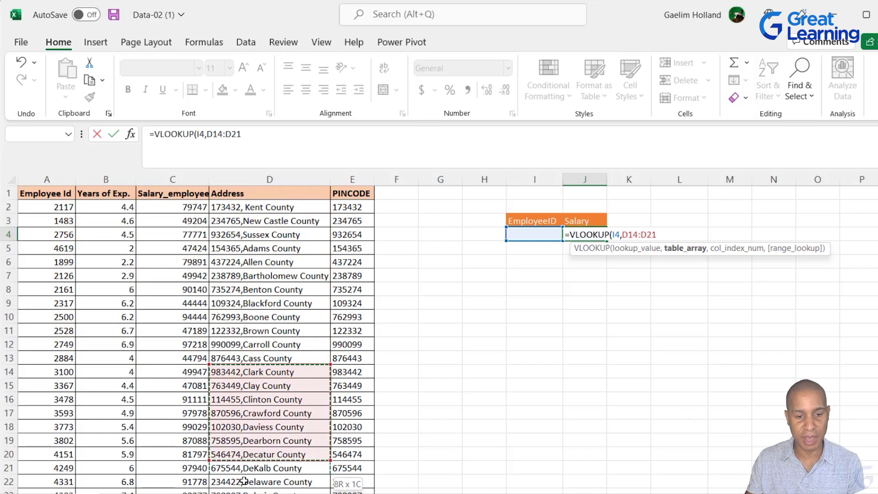
{"action": "left_click", "coordinate": [250, 482]}
{"action": "key", "text": "Return"}
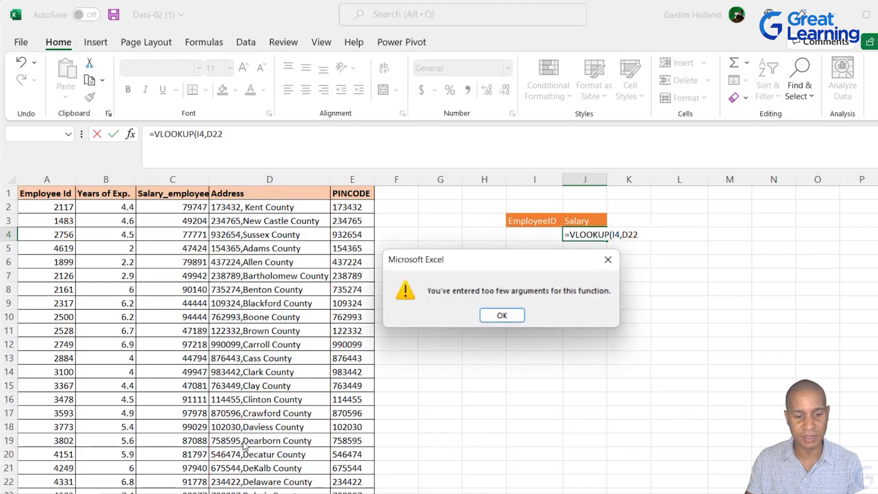
{"action": "left_click", "coordinate": [609, 257]}
Set the VLOOKUP formula's table array to the employee data range A4:E24
{"action": "scroll", "coordinate": [138, 201], "scroll_direction": "down", "scroll_amount": 1}
{"action": "left_click_drag", "start_coordinate": [45, 195], "coordinate": [362, 471]}
{"action": "scroll", "coordinate": [641, 322], "scroll_direction": "up", "scroll_amount": 1}
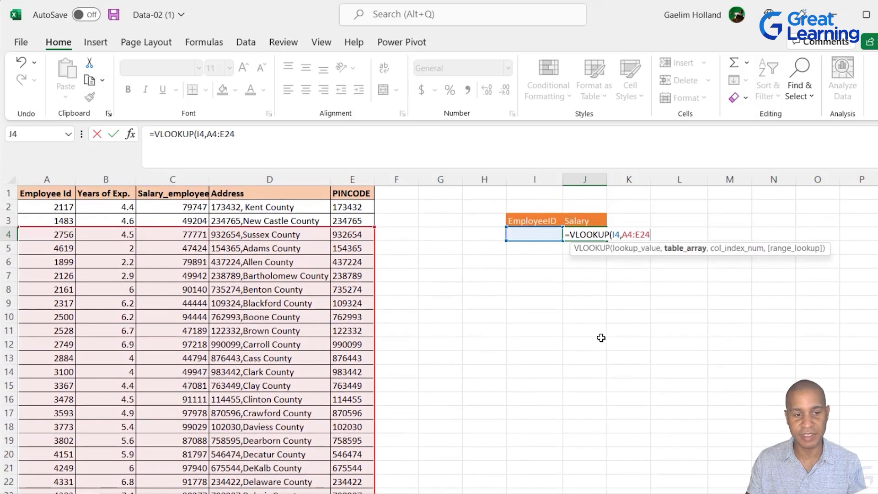
Complete the Salary formula in J4 as =VLOOKUP(I4,A2:E24,3,FALSE), extending the table range up to row 2 and using exact match
{"action": "left_click_drag", "start_coordinate": [374, 228], "coordinate": [375, 205]}
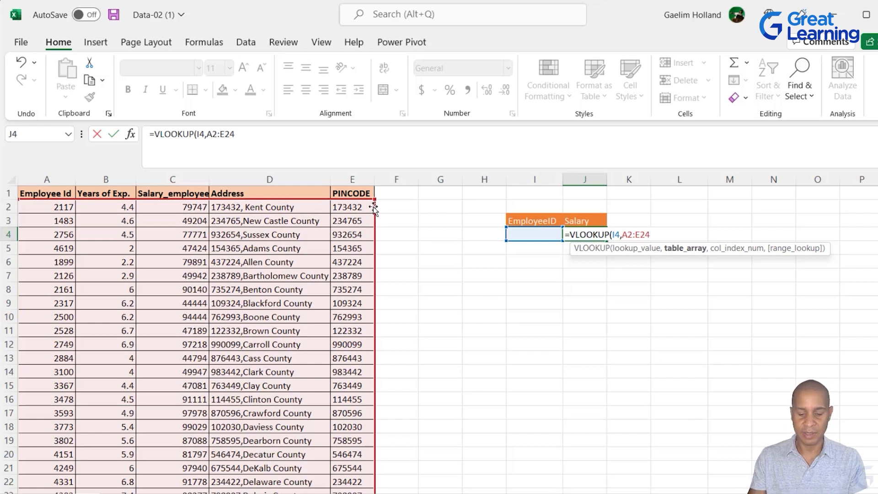
{"action": "type", "text": ","}
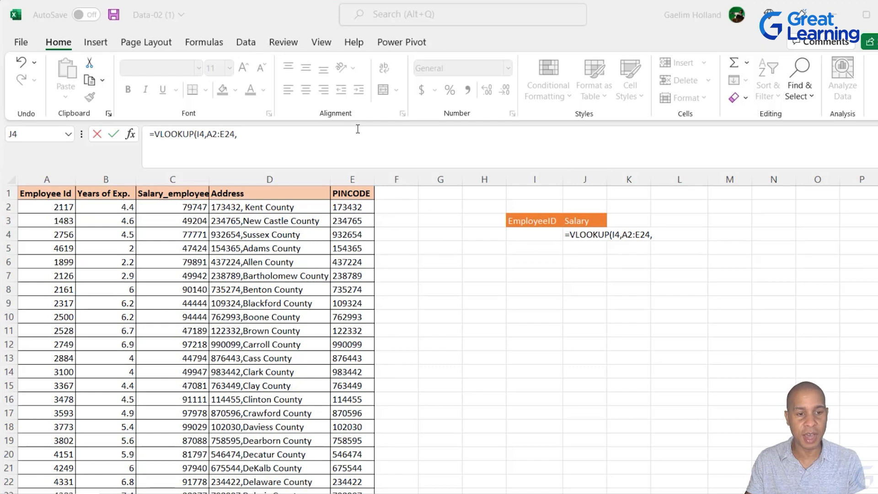
{"action": "left_click", "coordinate": [325, 137]}
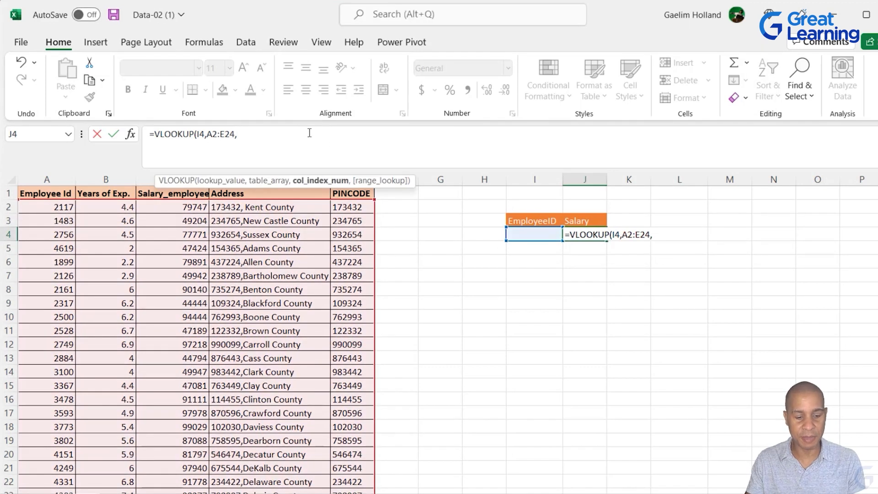
{"action": "type", "text": "3"}
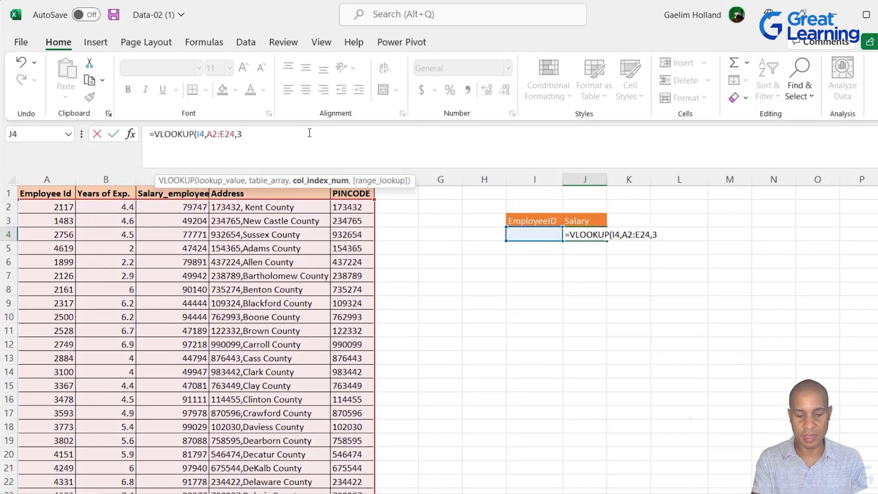
{"action": "type", "text": ","}
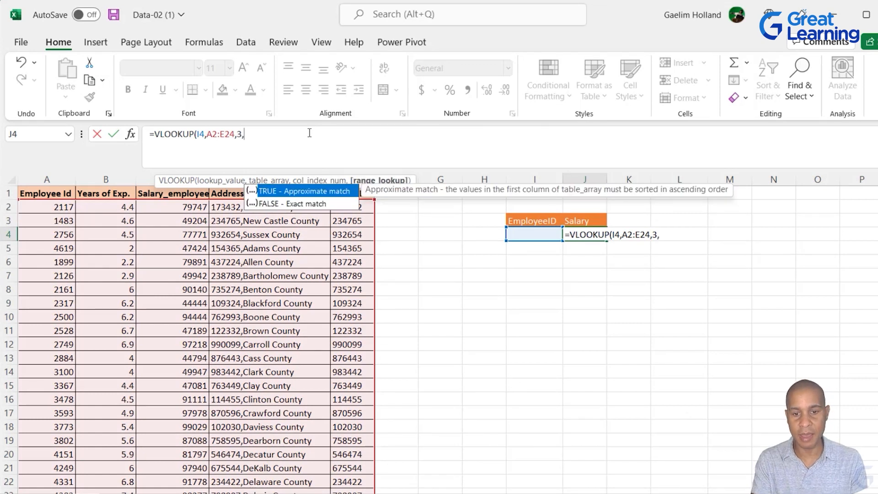
{"action": "left_click", "coordinate": [311, 207]}
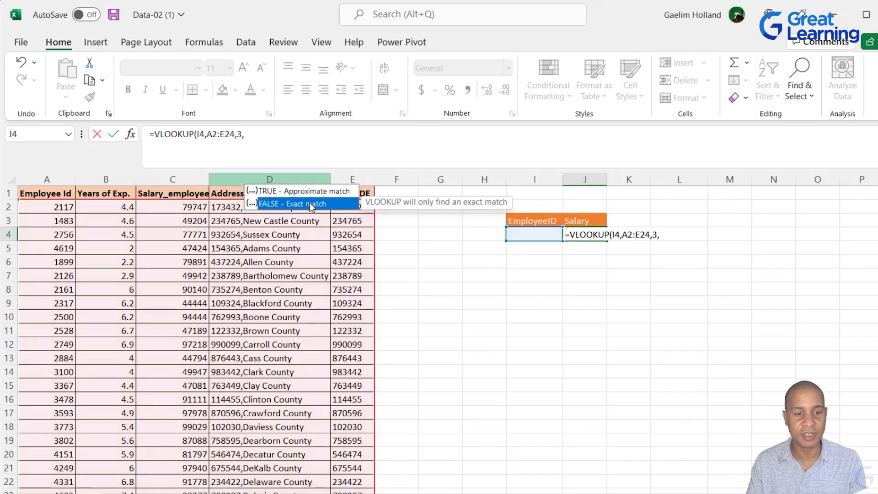
{"action": "double_click", "coordinate": [312, 207]}
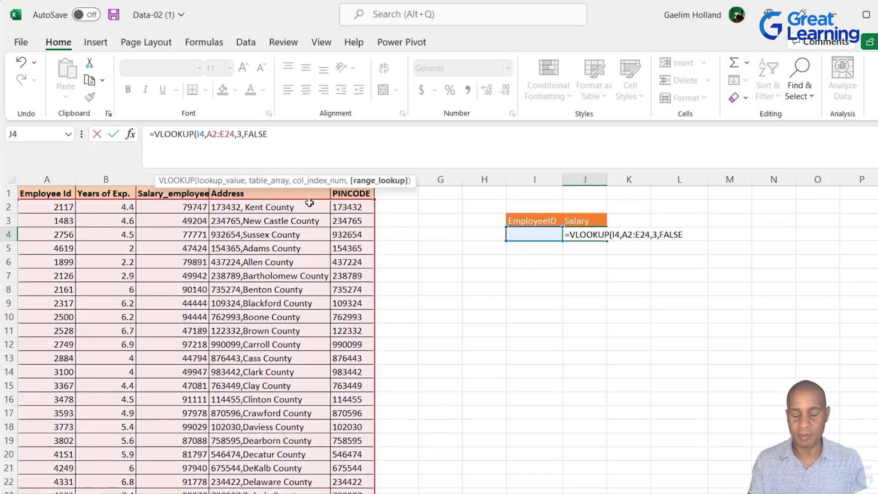
{"action": "type", "text": ")"}
{"action": "key", "text": "Return"}
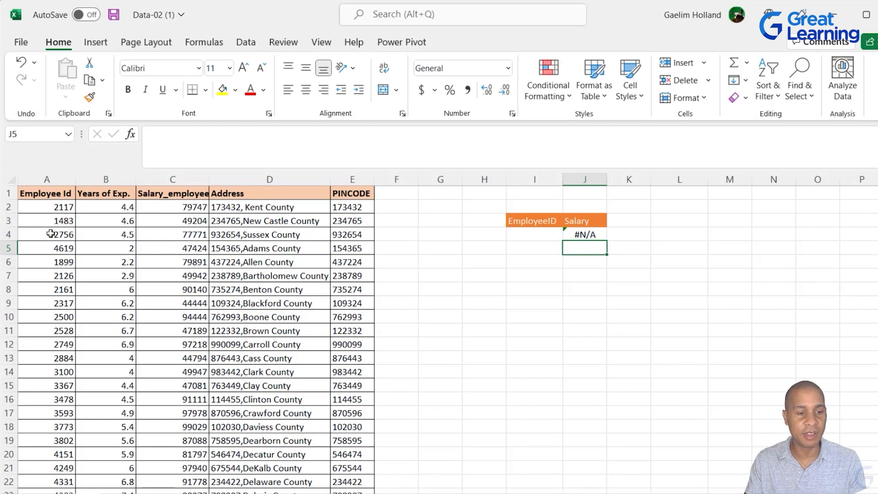
Highlight the employee ID in A11 in yellow and enter that same ID in the lookup cell I4
{"action": "left_click", "coordinate": [45, 332]}
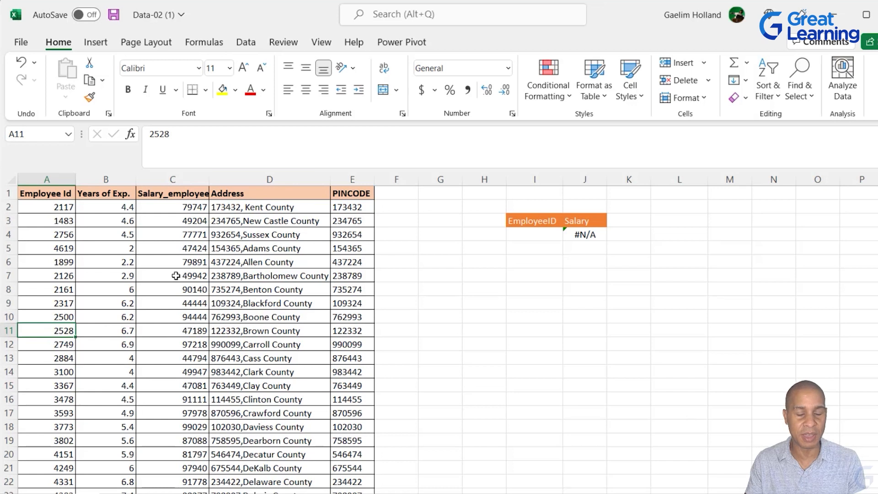
{"action": "left_click", "coordinate": [222, 92]}
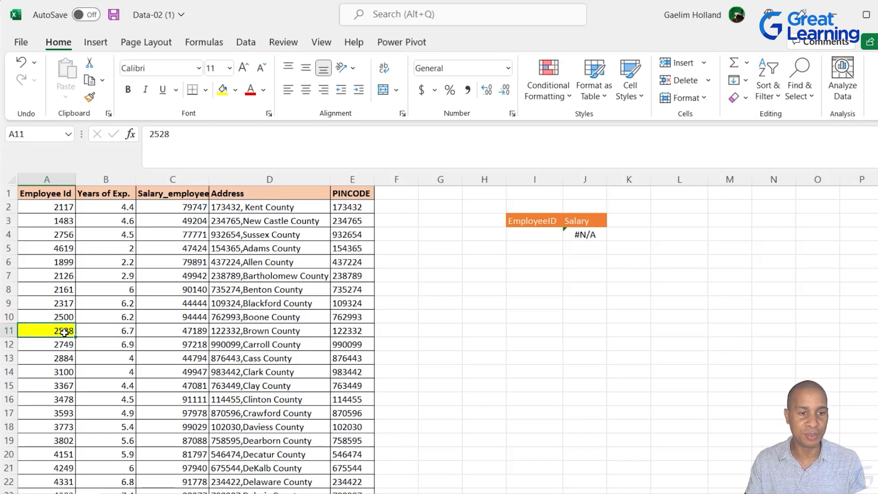
{"action": "left_click", "coordinate": [540, 231]}
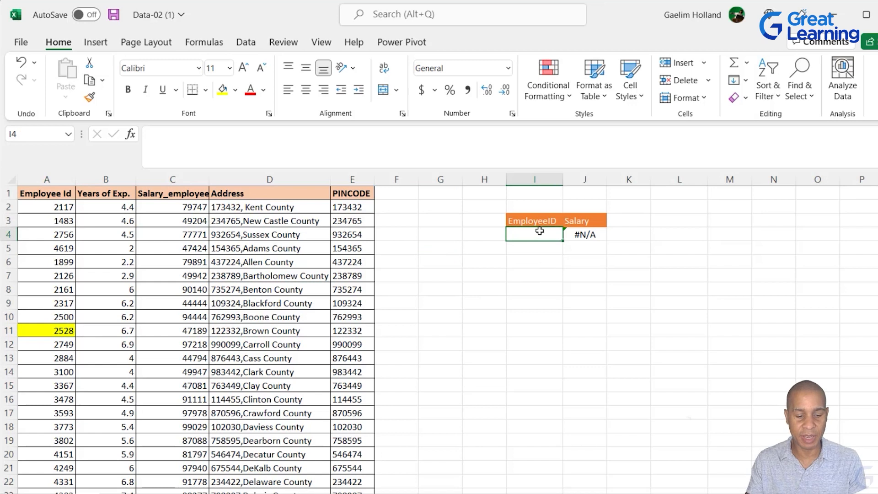
{"action": "type", "text": "2528"}
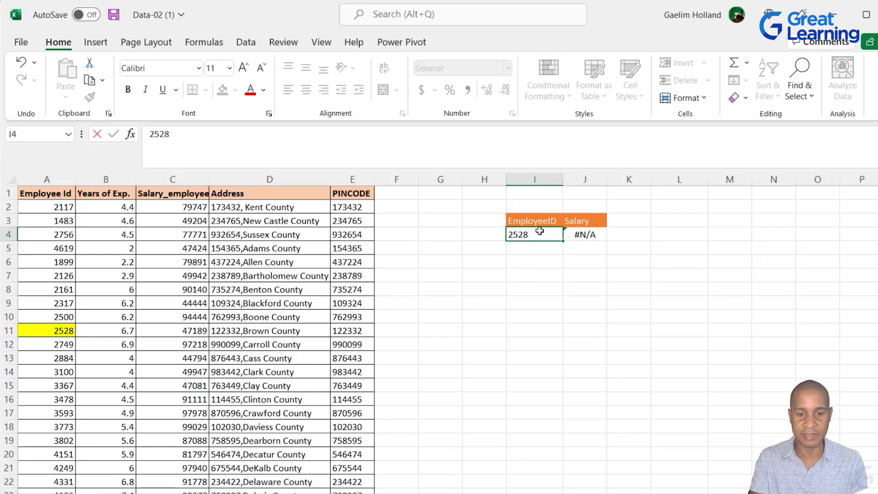
{"action": "key", "text": "Return"}
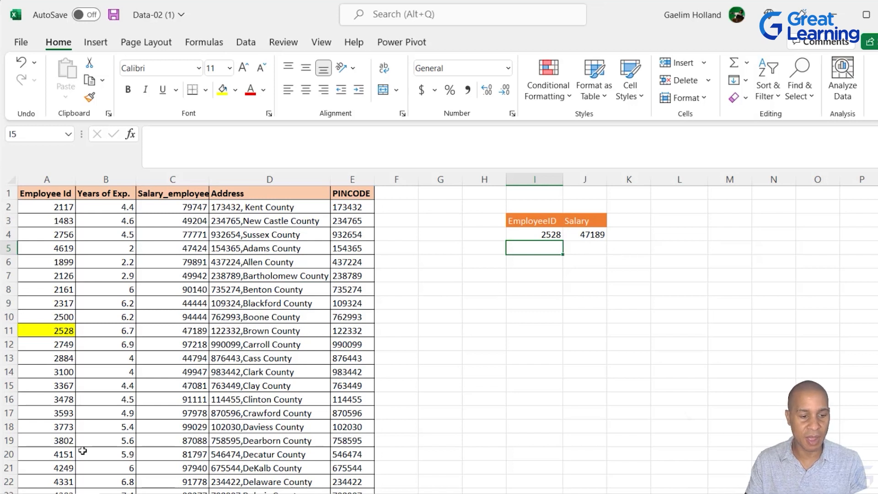
Fill the employee record in row 18, cells A18 to E18, with yellow
{"action": "left_click", "coordinate": [56, 431]}
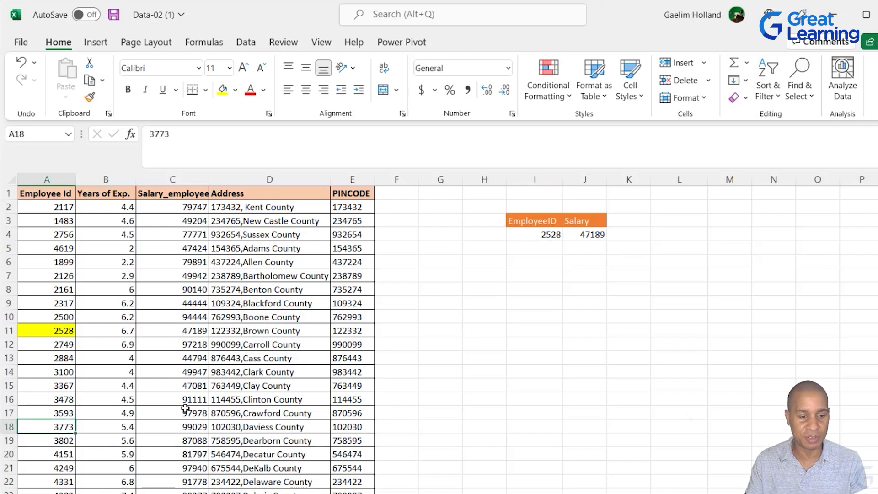
{"action": "left_click", "coordinate": [228, 93]}
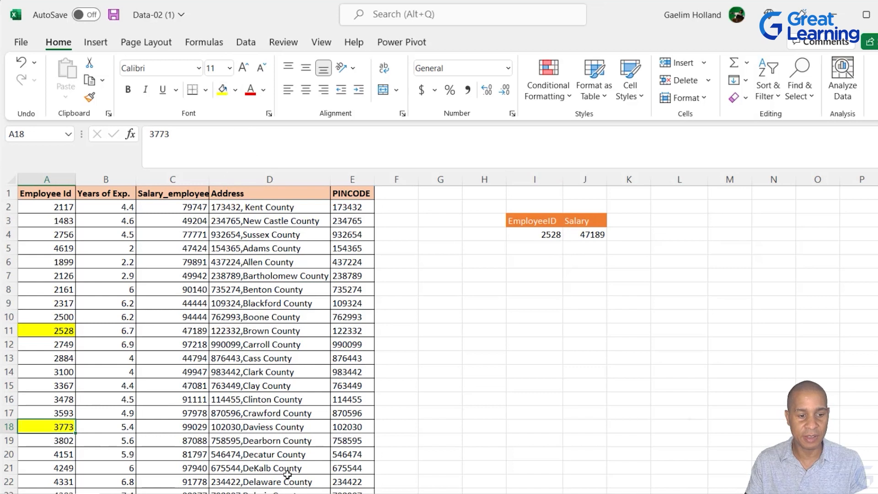
{"action": "left_click_drag", "start_coordinate": [344, 427], "coordinate": [252, 419]}
{"action": "left_click_drag", "start_coordinate": [77, 415], "coordinate": [45, 426]}
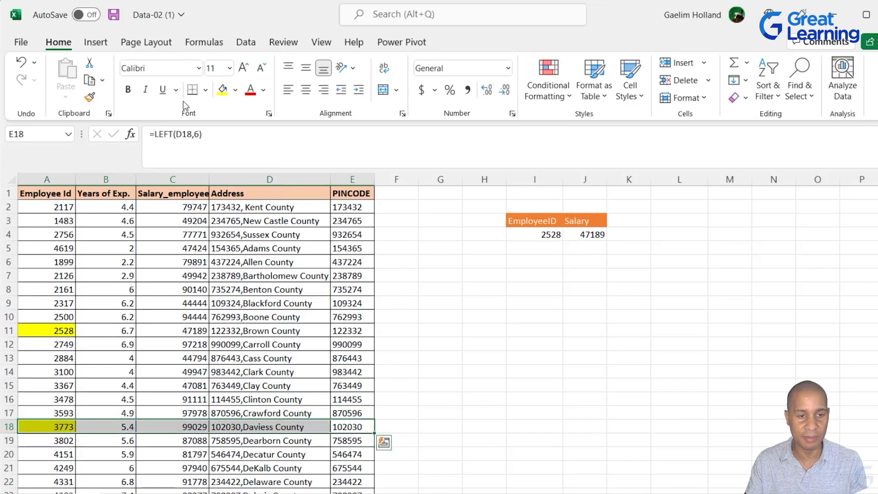
{"action": "left_click", "coordinate": [222, 90]}
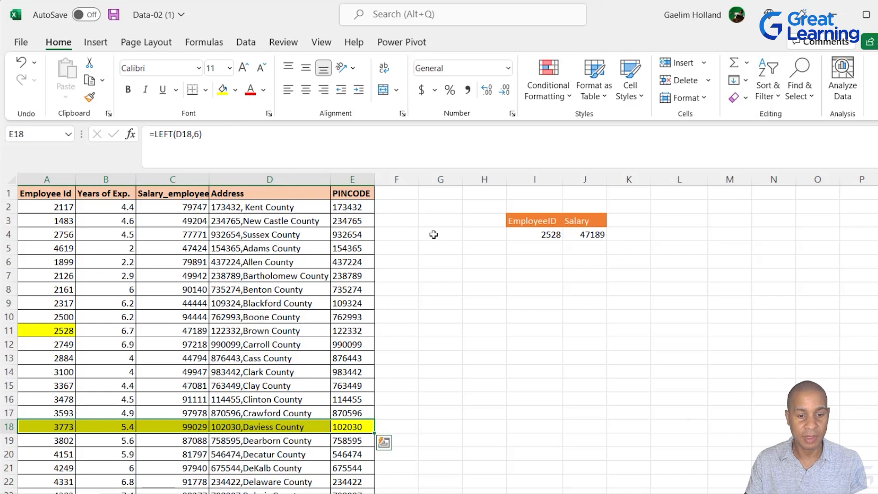
Replace the lookup value in I4 with the employee ID from the highlighted row 18
{"action": "left_click", "coordinate": [549, 238]}
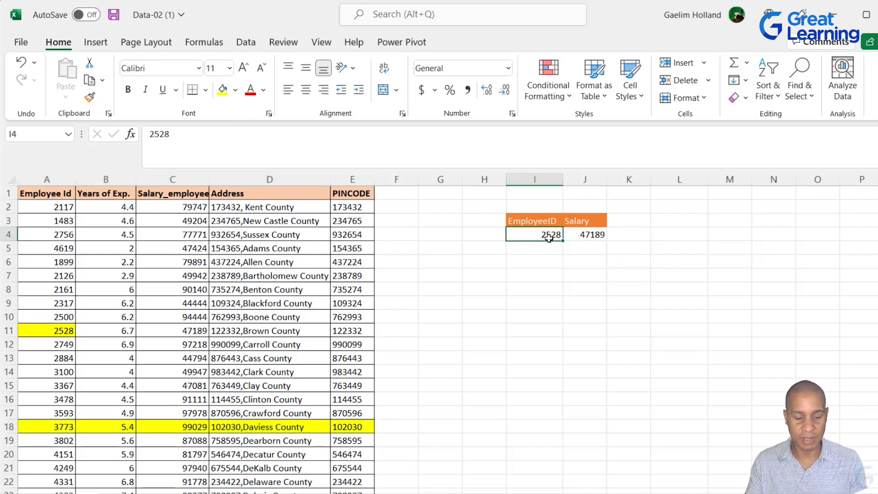
{"action": "key", "text": "BackSpace"}
{"action": "type", "text": "3773"}
{"action": "key", "text": "Return"}
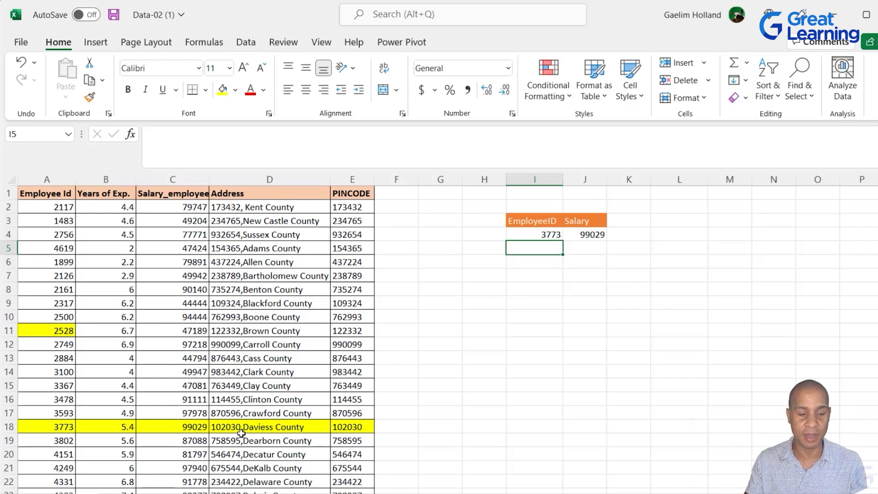
On the office supplies sheet, begin an HLOOKUP in E12 with D12 as lookup value and B5:G8 as table array
{"action": "left_click", "coordinate": [182, 493]}
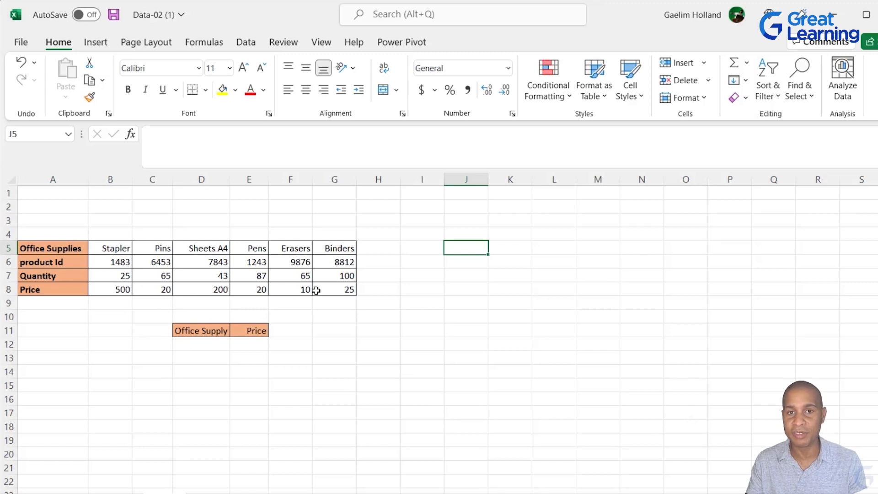
{"action": "left_click", "coordinate": [190, 341]}
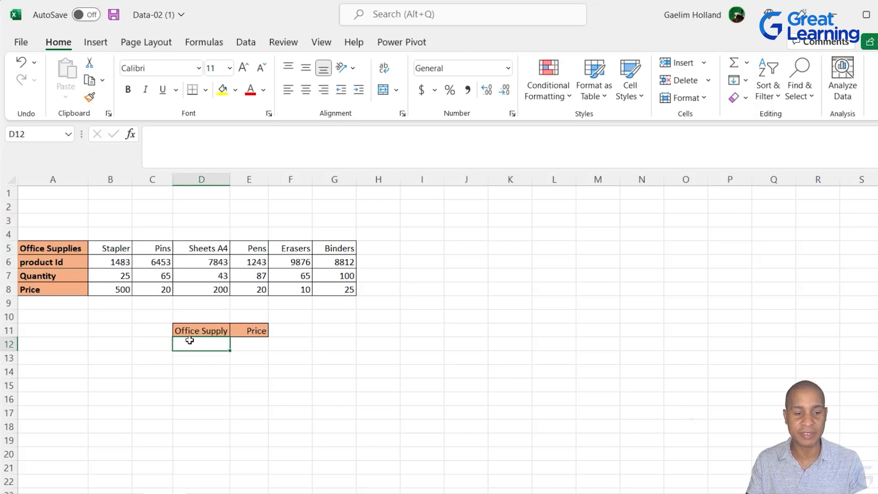
{"action": "left_click", "coordinate": [242, 344]}
{"action": "type", "text": "="}
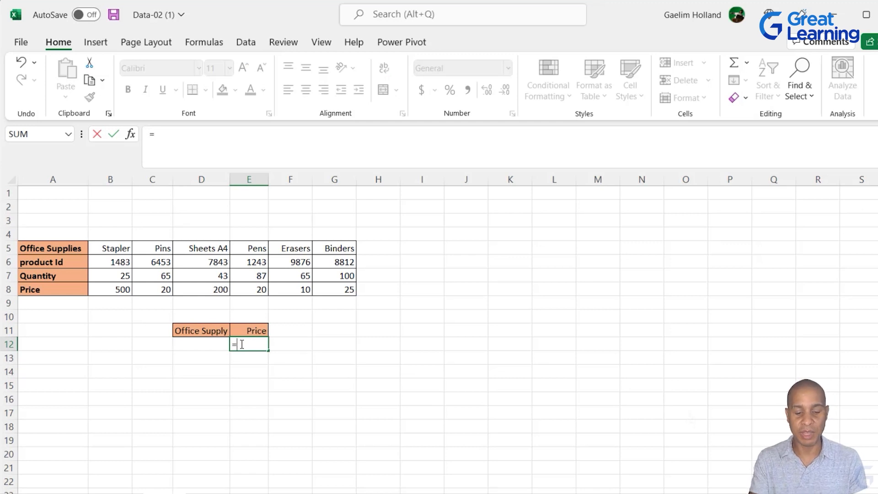
{"action": "type", "text": "hlo"}
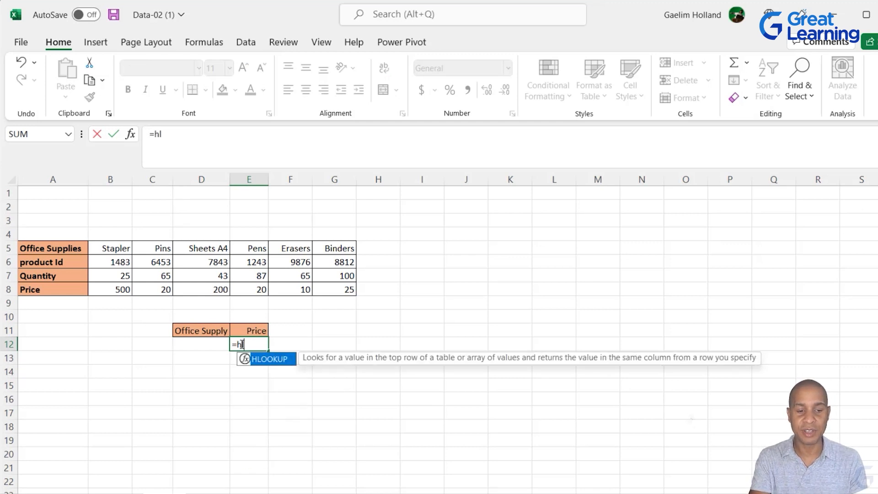
{"action": "double_click", "coordinate": [289, 359]}
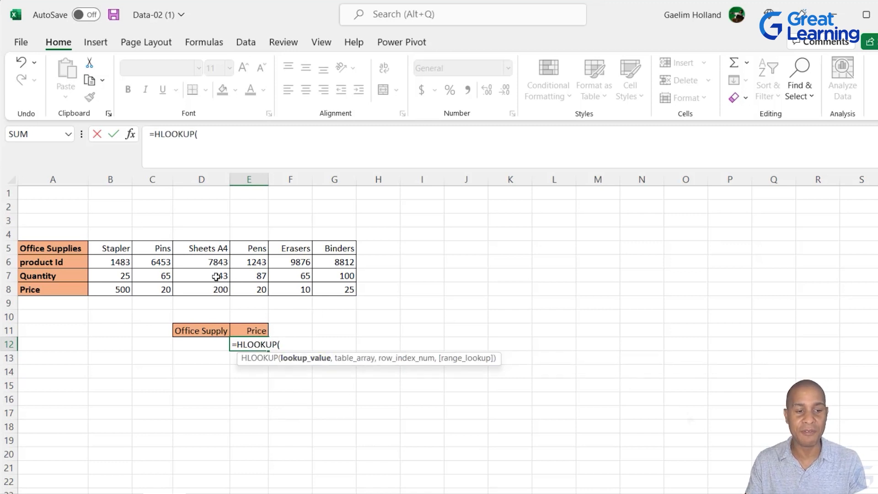
{"action": "left_click", "coordinate": [183, 340]}
{"action": "type", "text": ","}
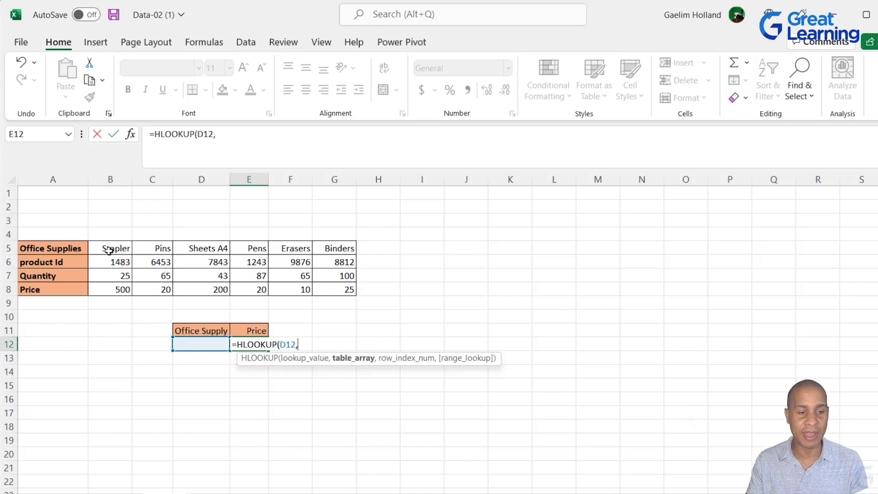
{"action": "left_click_drag", "start_coordinate": [108, 249], "coordinate": [335, 290]}
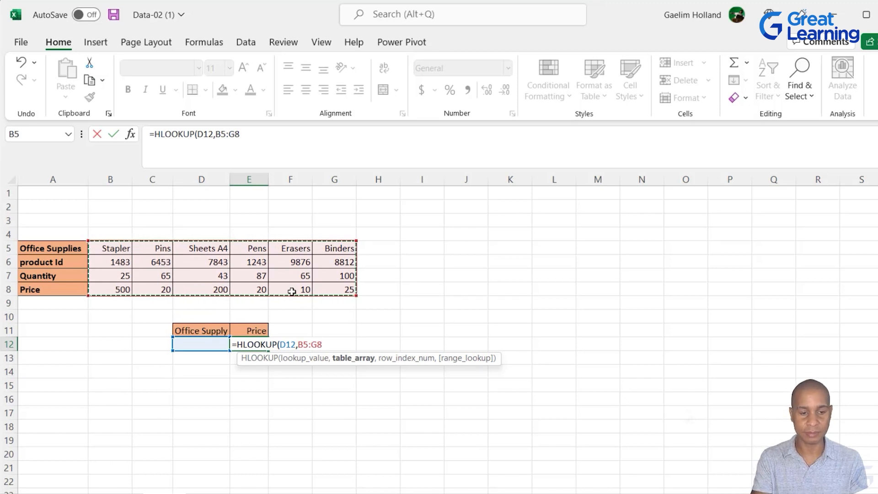
{"action": "type", "text": ","}
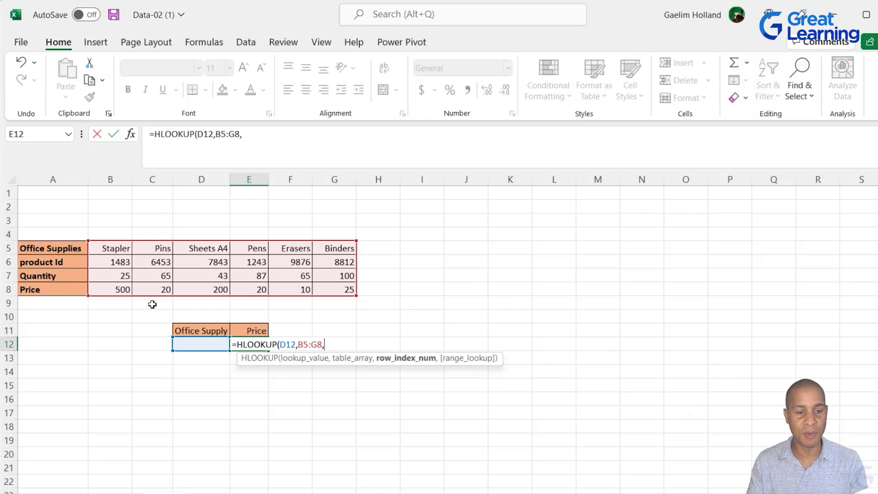
Complete the HLOOKUP formula in E12 with row index 4 and the FALSE exact-match option
{"action": "left_click", "coordinate": [266, 134]}
{"action": "type", "text": "4"}
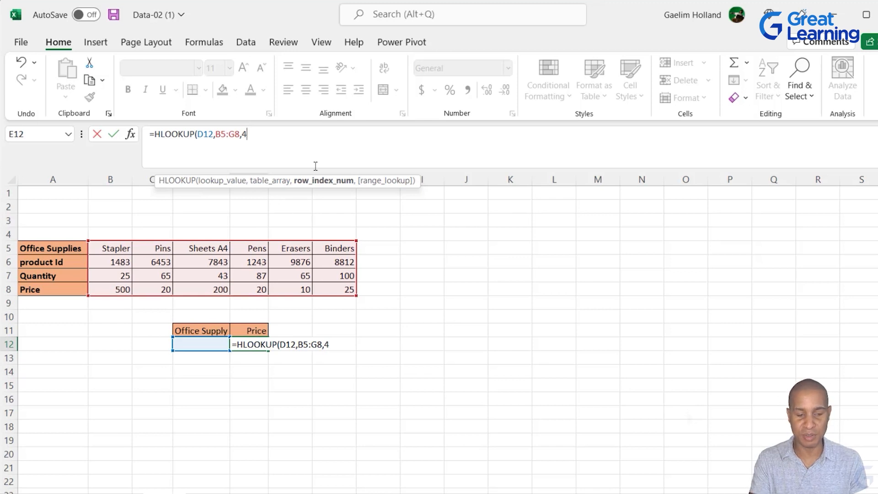
{"action": "type", "text": ","}
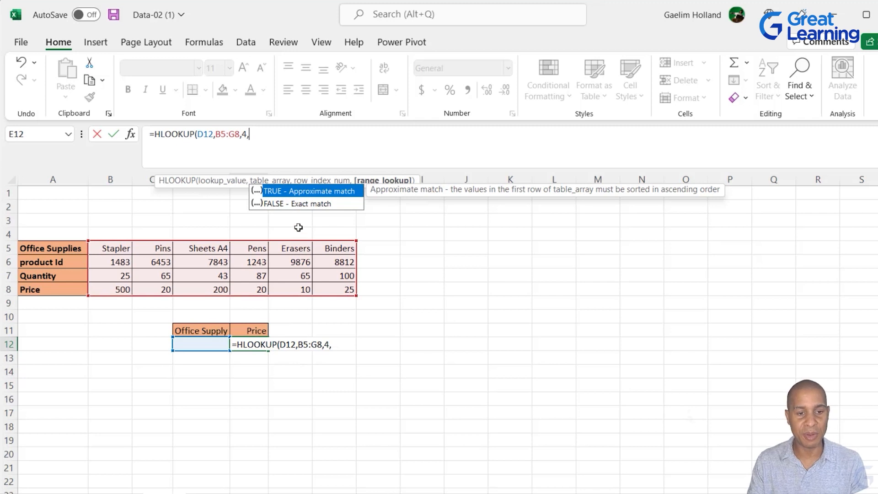
{"action": "left_click", "coordinate": [307, 204]}
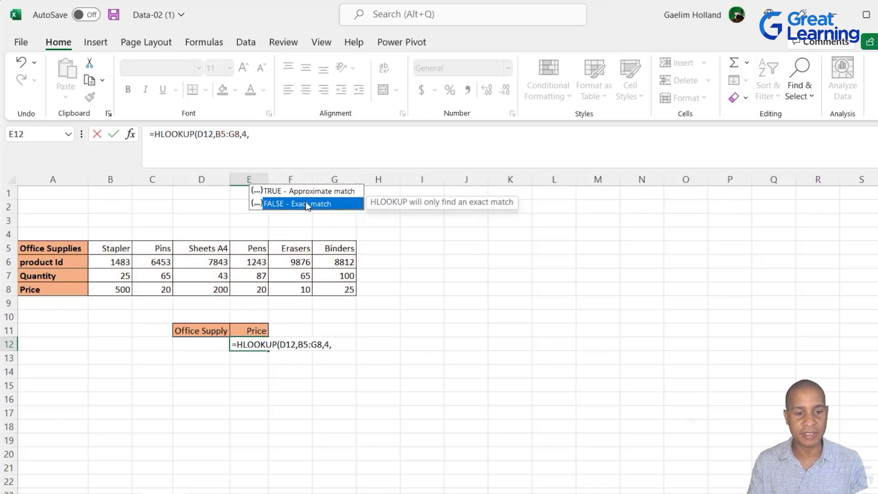
{"action": "double_click", "coordinate": [308, 204]}
{"action": "type", "text": ")"}
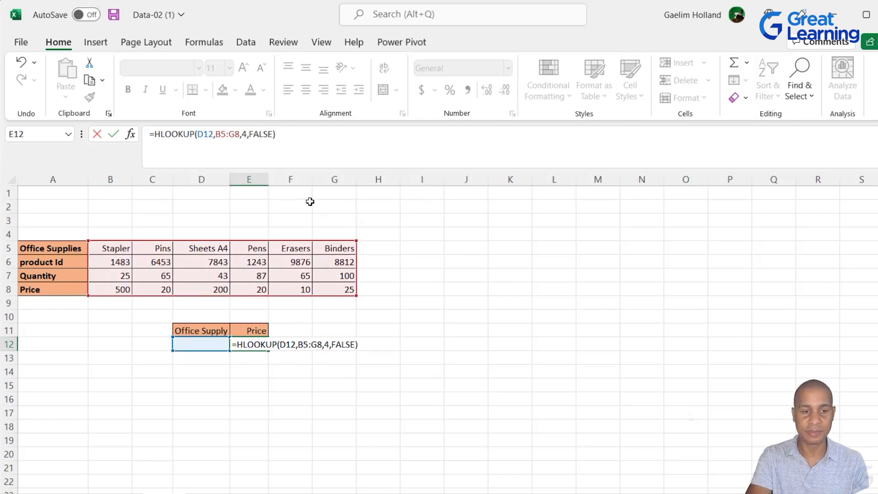
{"action": "key", "text": "Return"}
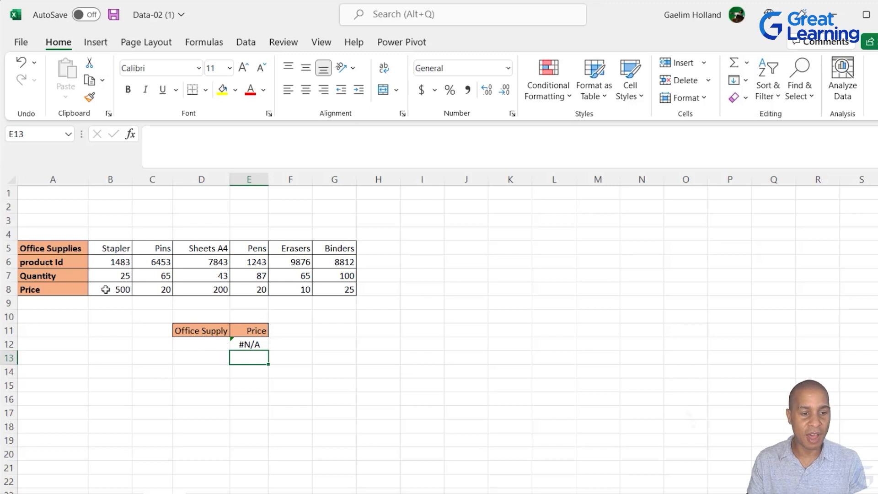
Enter Stapler as the office supply in D12 to look up its price
{"action": "left_click", "coordinate": [190, 344]}
{"action": "type", "text": "S"}
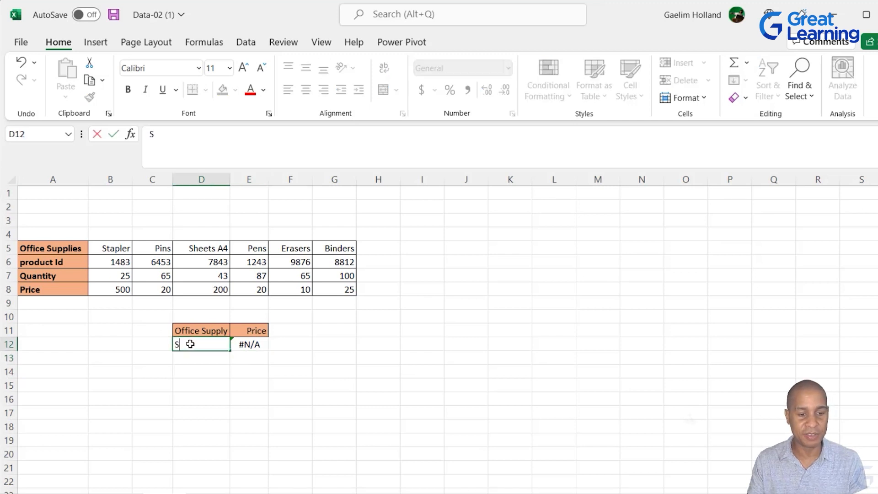
{"action": "type", "text": "tapler"}
{"action": "key", "text": "Return"}
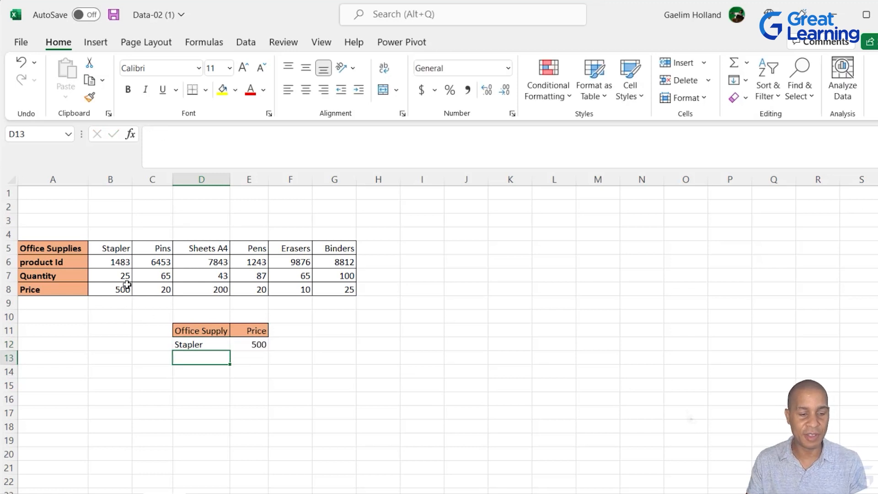
Replace the office supply in D12 with Erasers to look up its price
{"action": "left_click", "coordinate": [204, 346]}
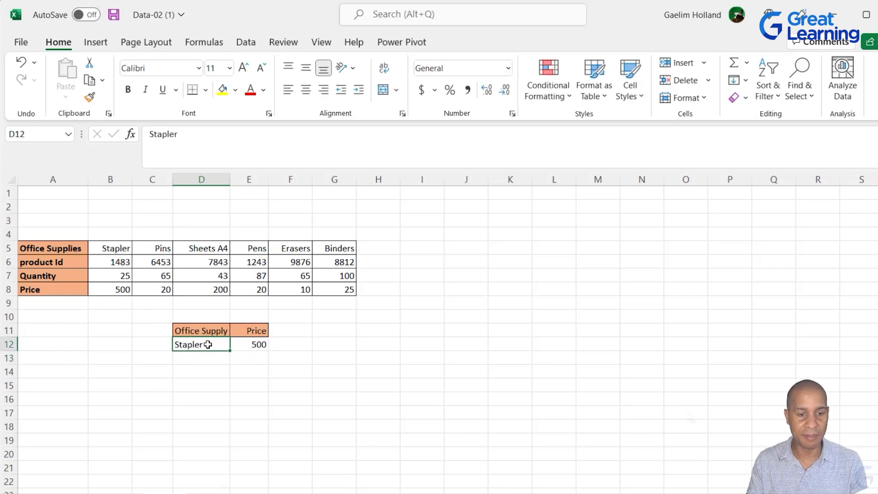
{"action": "key", "text": "BackSpace"}
{"action": "type", "text": "Er"}
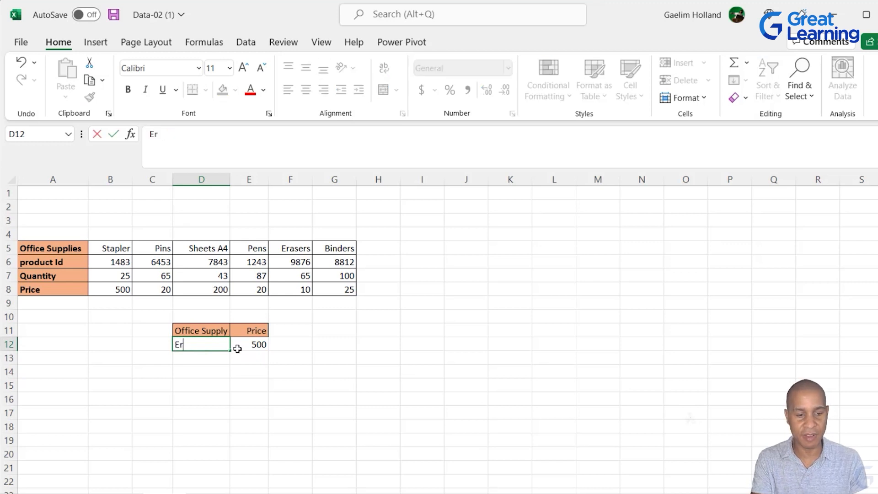
{"action": "type", "text": "asseer"}
{"action": "key", "text": "BackSpace"}
{"action": "key", "text": "BackSpace"}
{"action": "type", "text": "ers"}
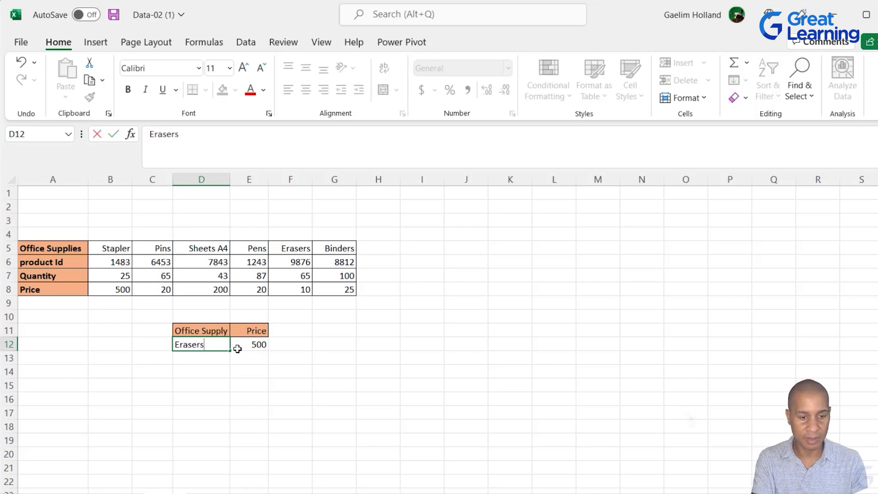
{"action": "key", "text": "Return"}
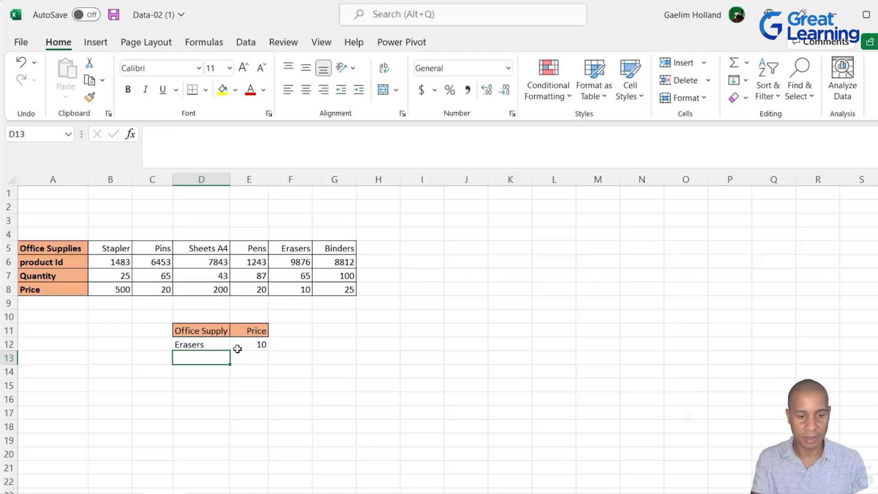
Set the range lookup argument of the HLOOKUP formula in E12 to TRUE for an approximate match
{"action": "left_click", "coordinate": [214, 345]}
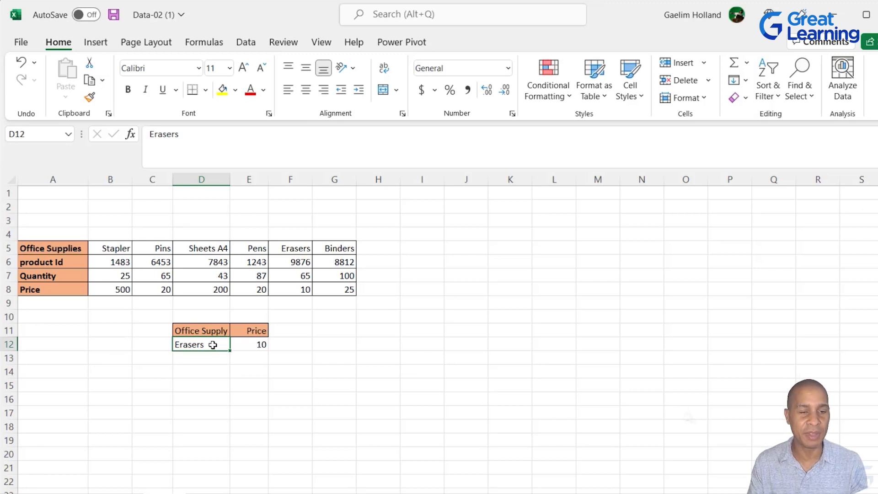
{"action": "left_click", "coordinate": [257, 346]}
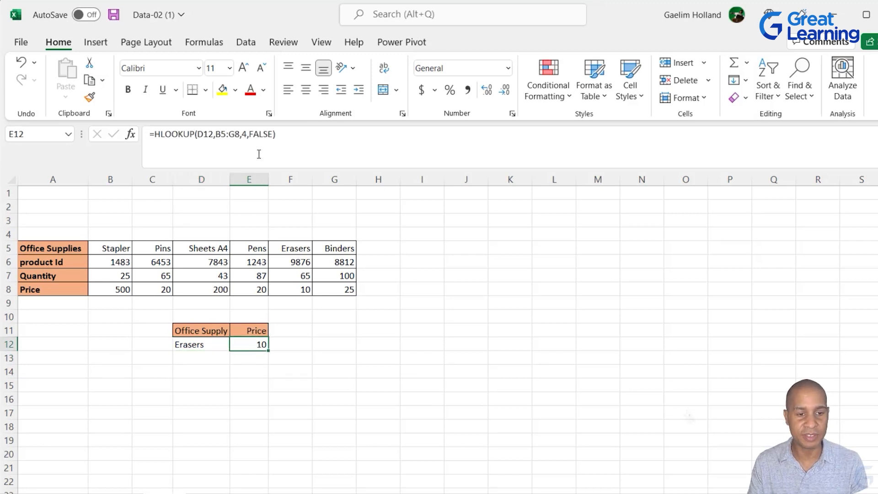
{"action": "left_click_drag", "start_coordinate": [252, 134], "coordinate": [274, 133]}
{"action": "type", "text": "TRUE"}
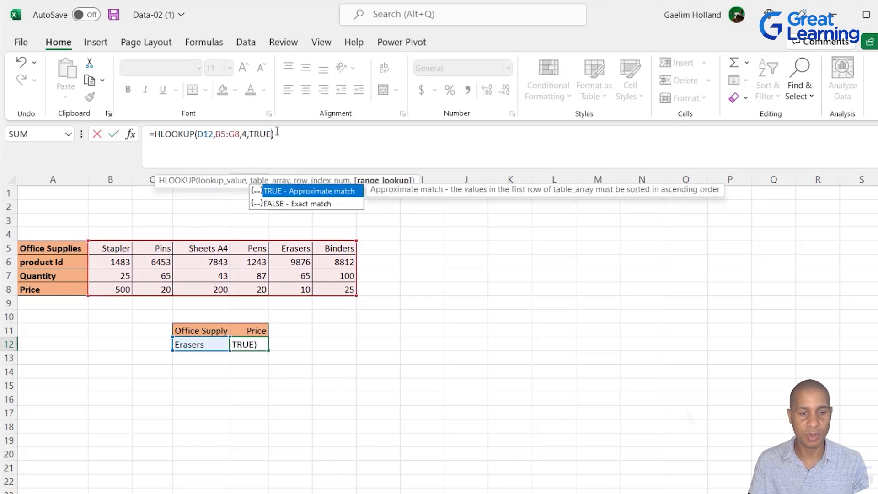
{"action": "double_click", "coordinate": [298, 191]}
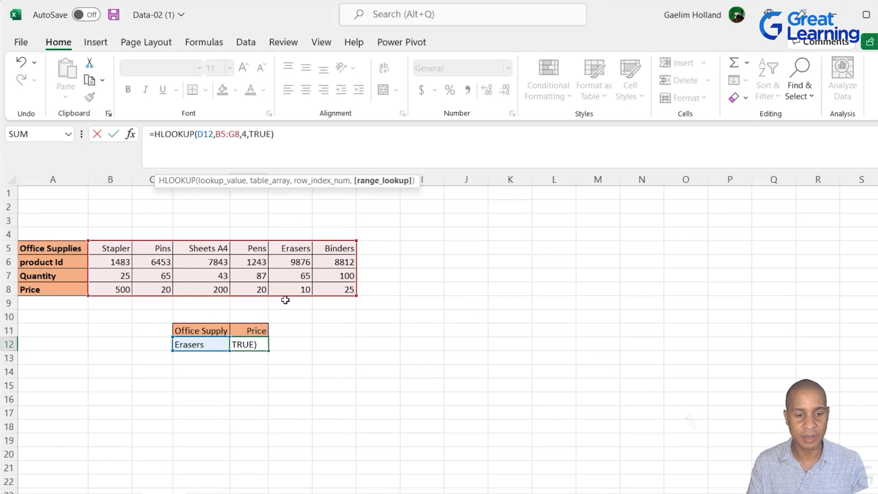
{"action": "key", "text": "Return"}
{"action": "left_click", "coordinate": [296, 388]}
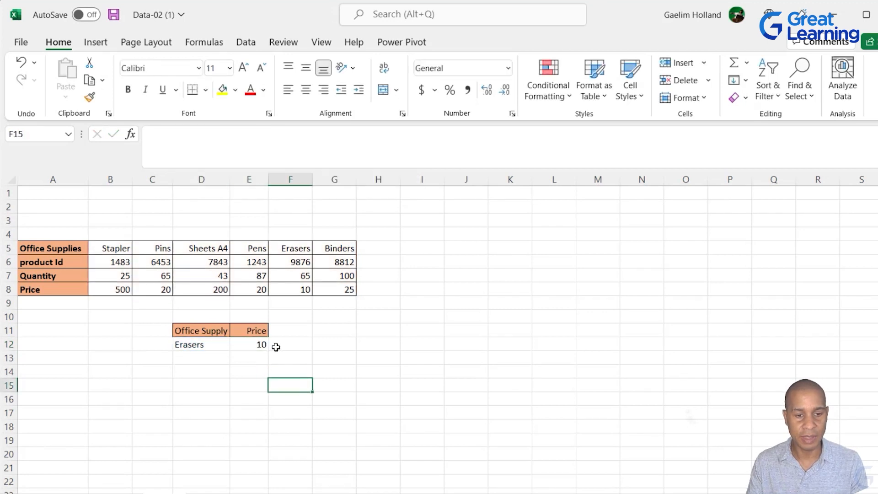
Enter Sheets as the office supply in D12 to test the approximate match on a partial name
{"action": "left_click", "coordinate": [214, 350]}
{"action": "type", "text": "She"}
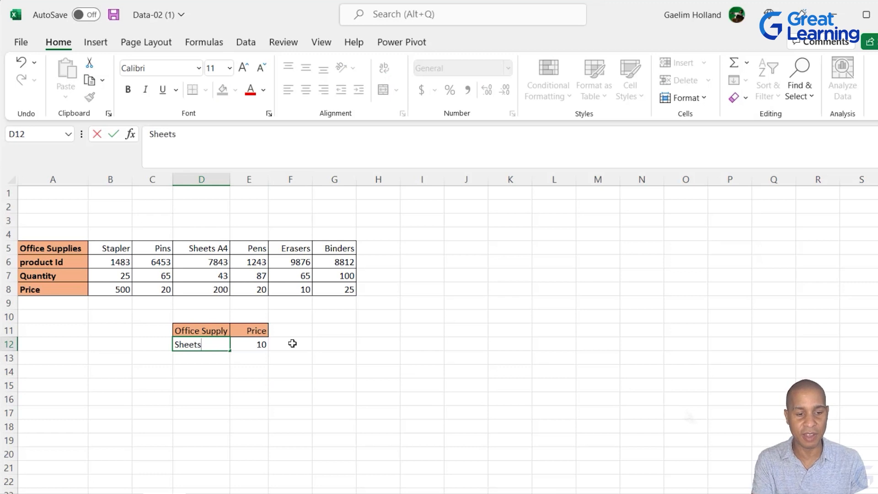
{"action": "type", "text": "ets"}
{"action": "key", "text": "Return"}
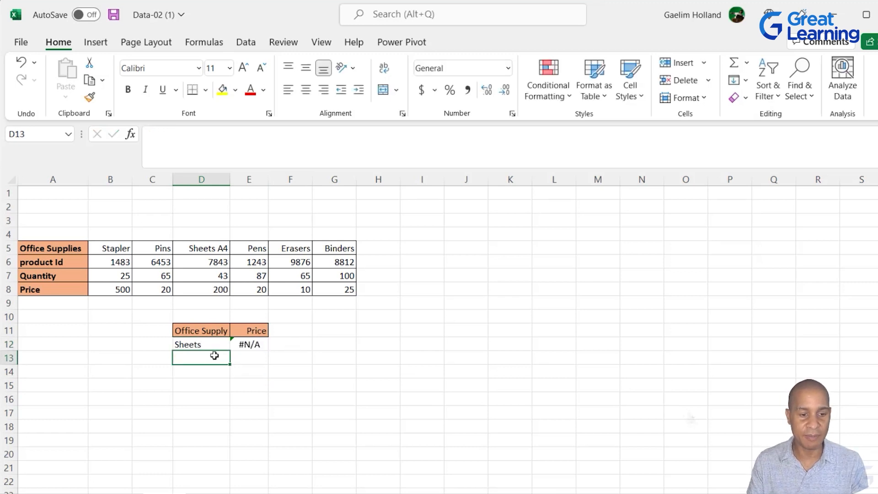
Complete the lookup value in D12 so that it reads Sheets A4
{"action": "left_click", "coordinate": [197, 344]}
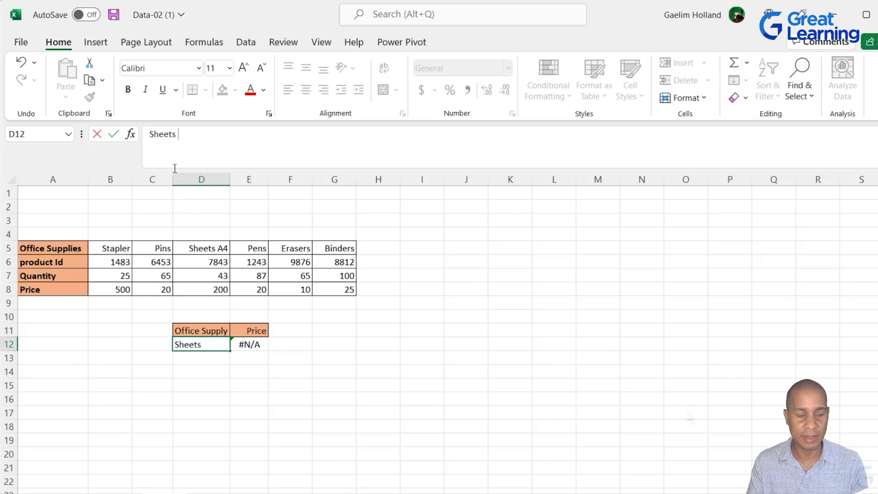
{"action": "type", "text": "A"}
{"action": "key", "text": "Return"}
{"action": "left_click", "coordinate": [203, 344]}
{"action": "left_click", "coordinate": [191, 133]}
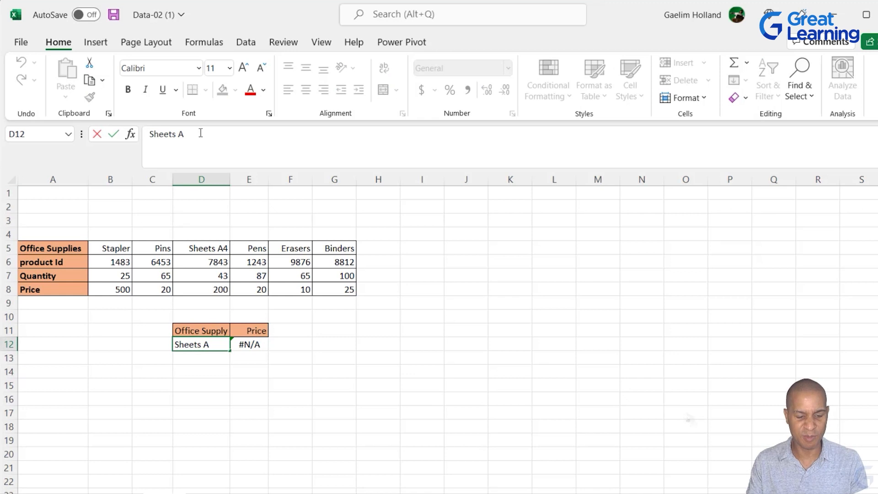
{"action": "type", "text": "$"}
{"action": "key", "text": "Return"}
Look up the prices of Erasers and Pens in turn by entering each name in D12
{"action": "left_click", "coordinate": [208, 347]}
{"action": "type", "text": "Erasers"}
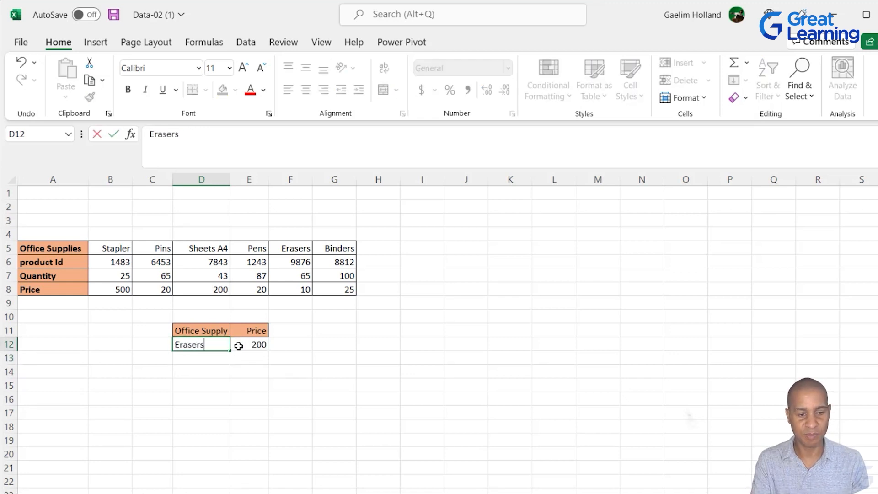
{"action": "key", "text": "Return"}
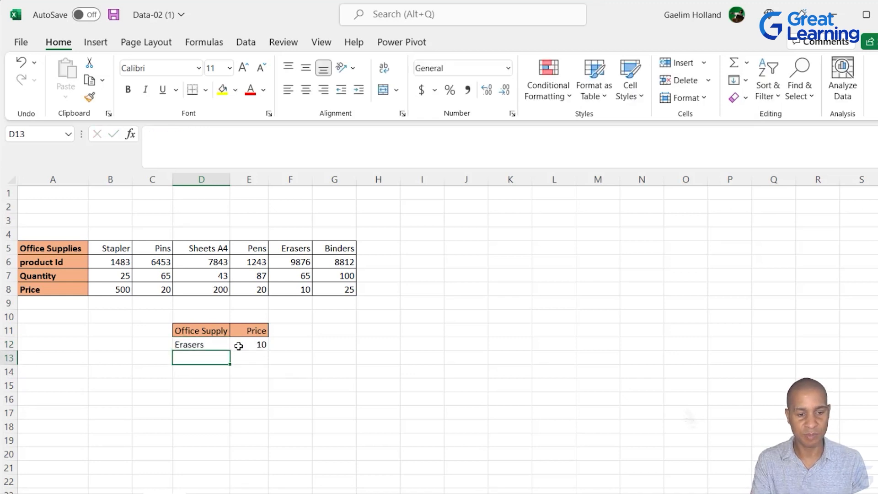
{"action": "left_click", "coordinate": [207, 343]}
{"action": "type", "text": "Pens"}
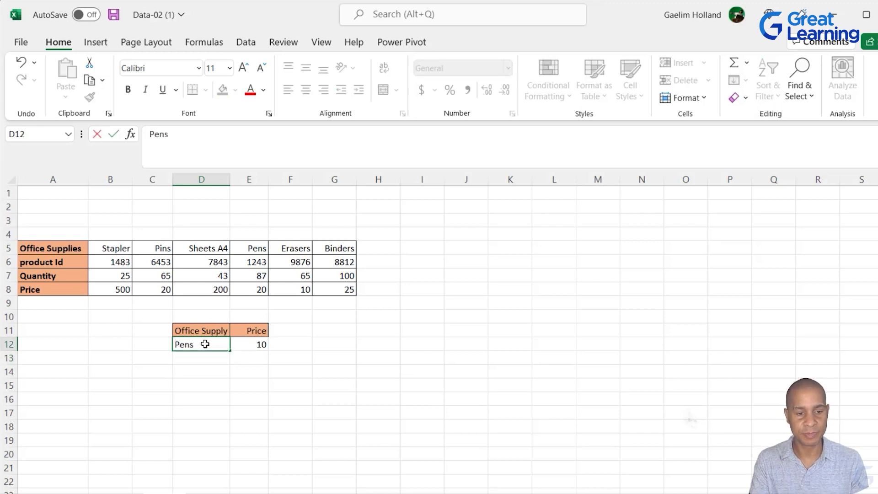
{"action": "key", "text": "Return"}
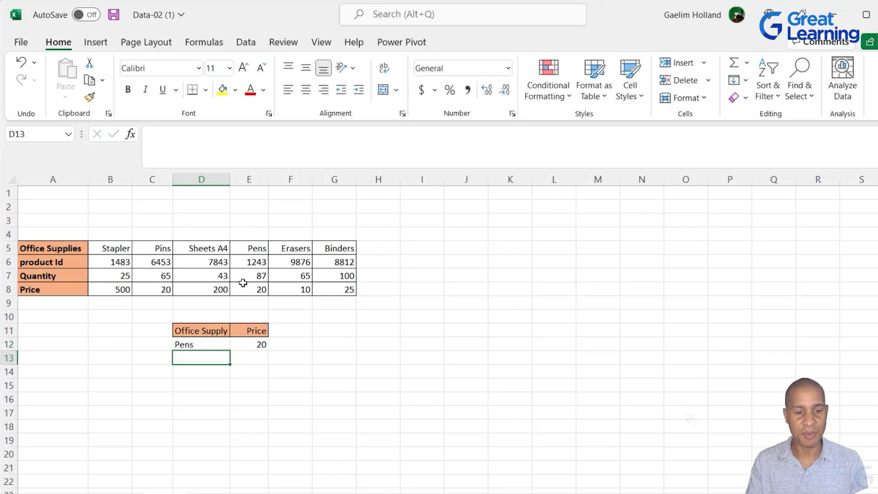
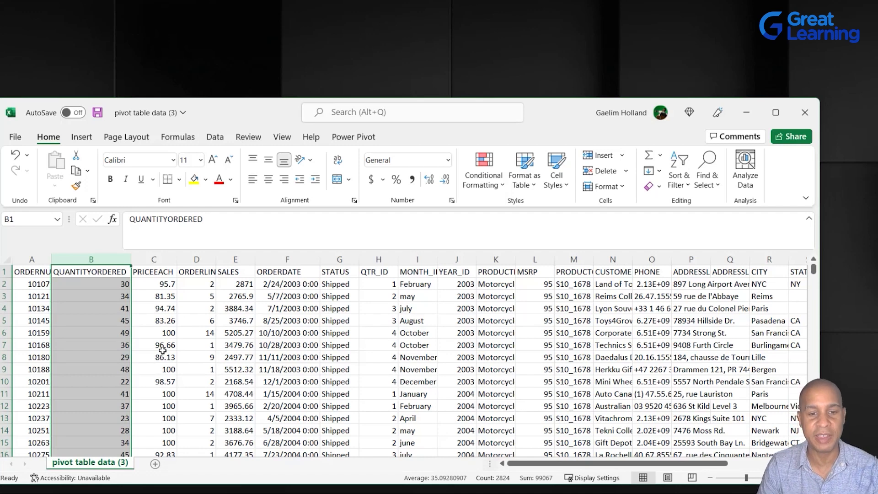
Format the QUANTITYORDERED column of the pivot table data as Number with no decimal places
{"action": "left_click", "coordinate": [449, 160]}
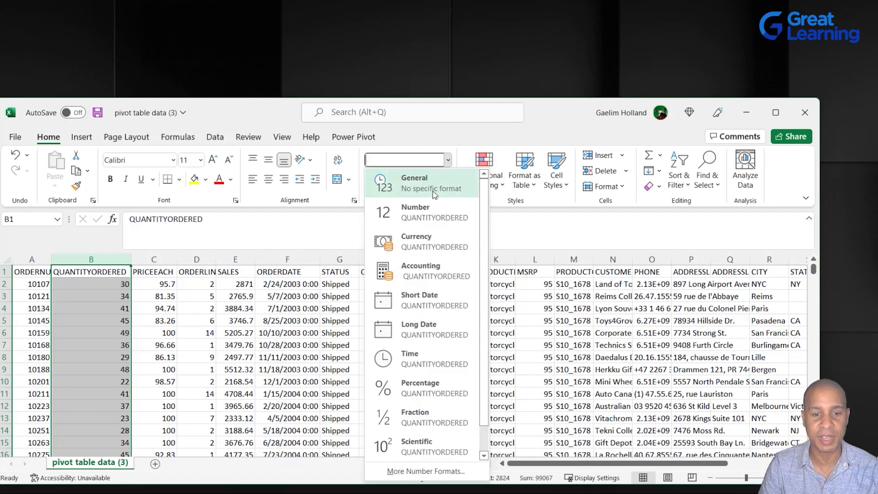
{"action": "left_click", "coordinate": [435, 213]}
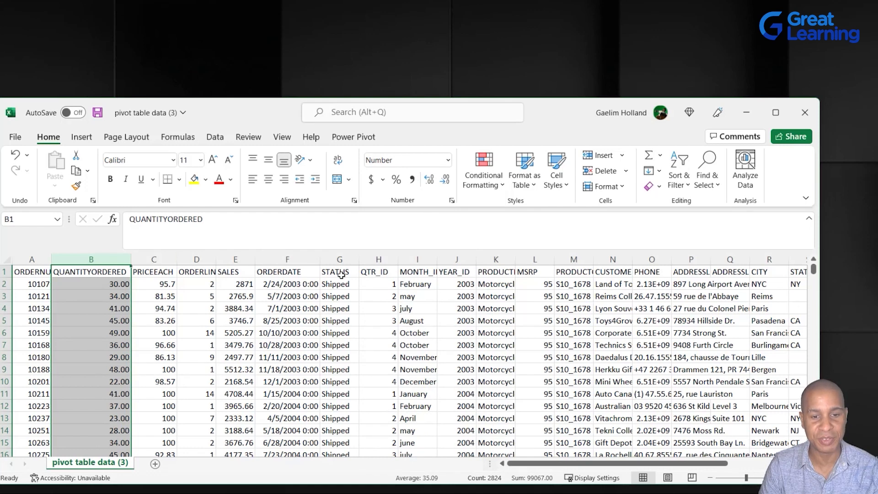
{"action": "left_click", "coordinate": [444, 183]}
{"action": "left_click", "coordinate": [443, 183]}
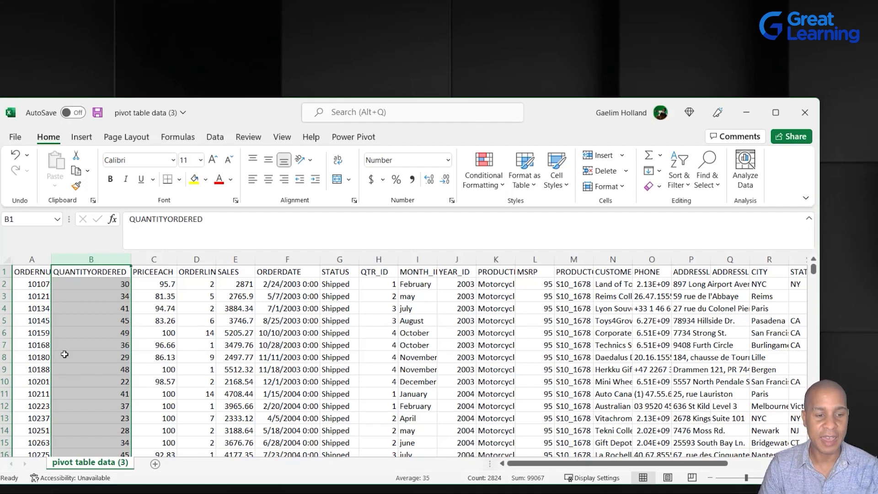
Sort the data by QUANTITYORDERED cell values from Largest to Smallest, expanding the selection to the adjacent columns
{"action": "left_click", "coordinate": [215, 137]}
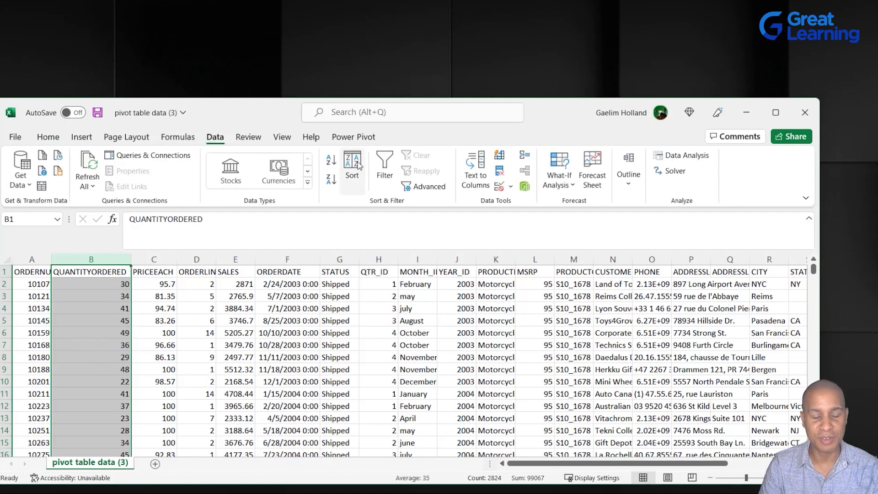
{"action": "left_click", "coordinate": [358, 166]}
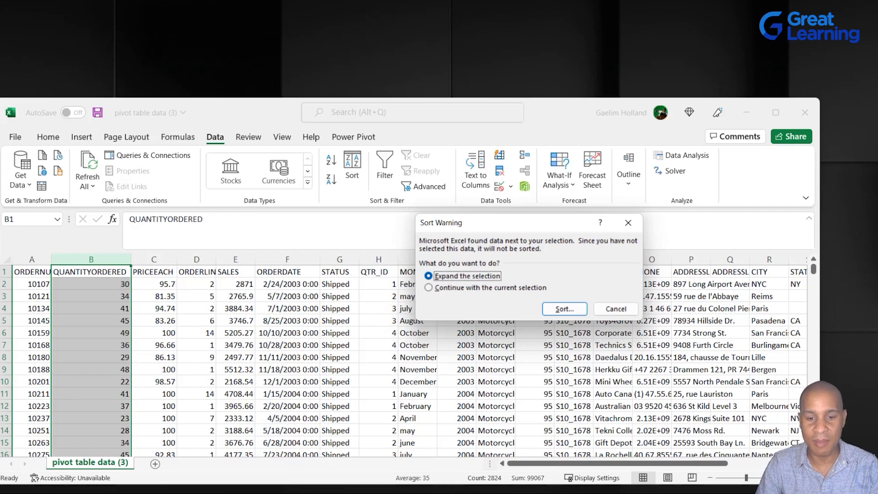
{"action": "left_click", "coordinate": [564, 309]}
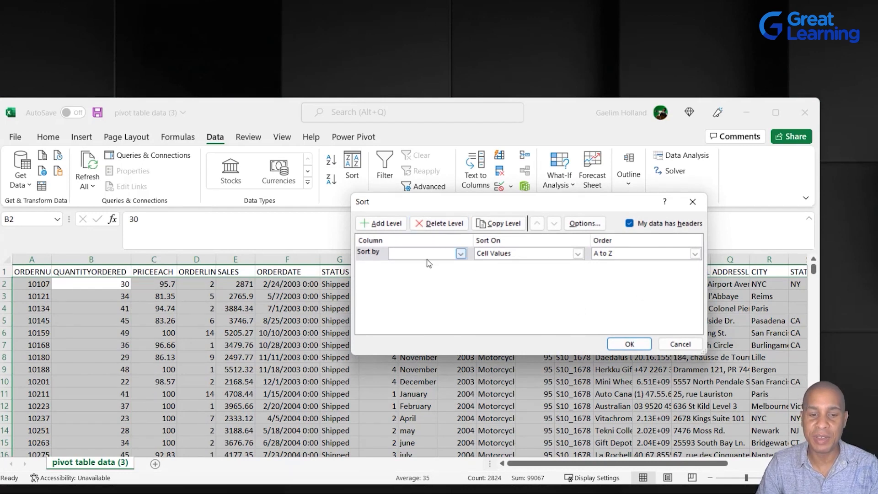
{"action": "left_click", "coordinate": [461, 255]}
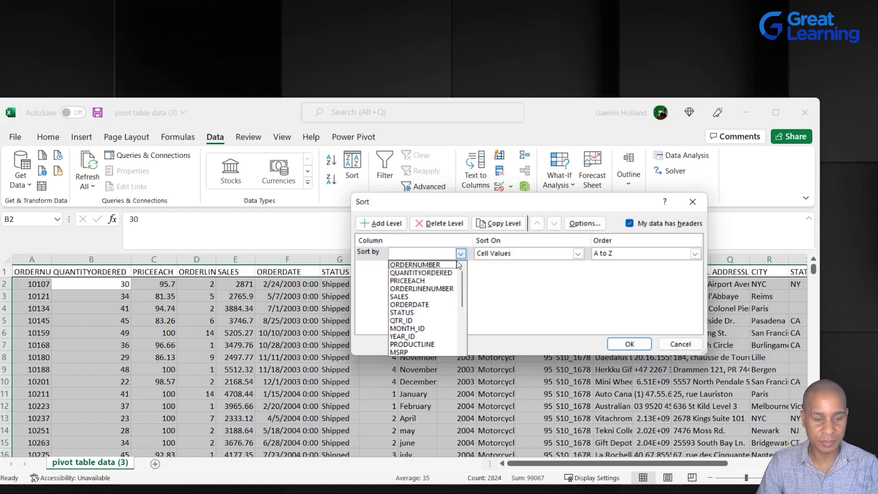
{"action": "left_click", "coordinate": [421, 273]}
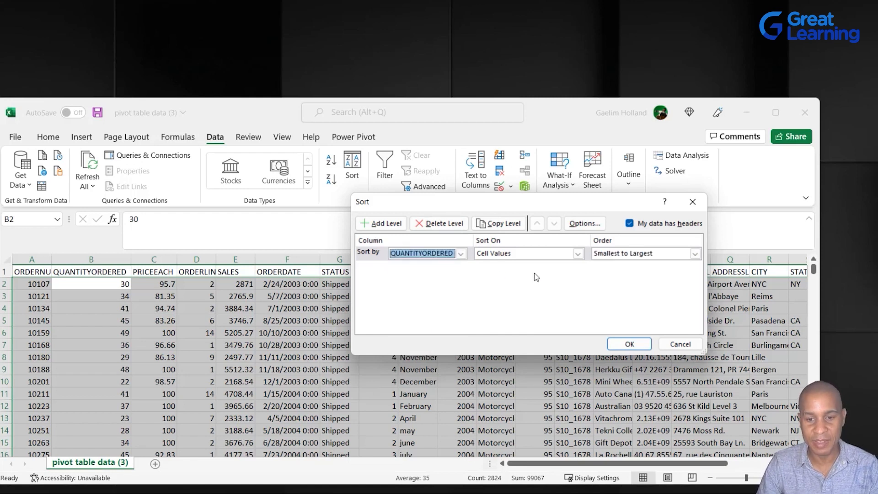
{"action": "left_click", "coordinate": [632, 255]}
{"action": "left_click", "coordinate": [623, 268]}
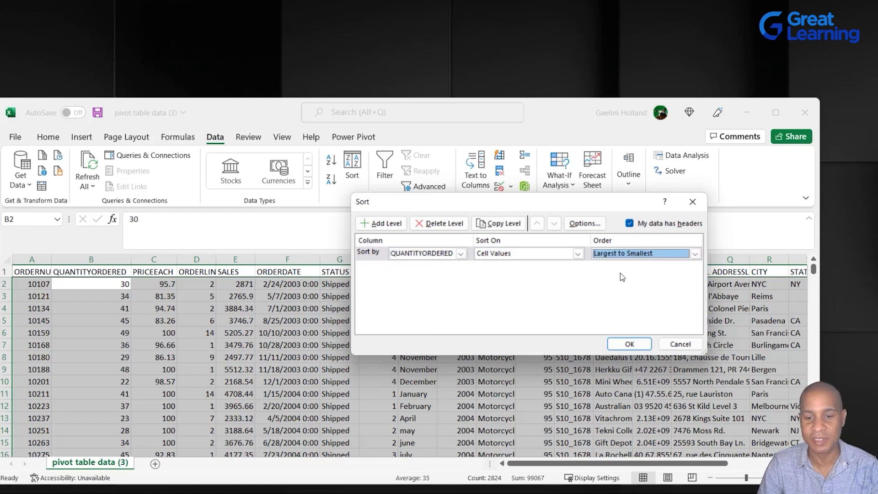
{"action": "left_click", "coordinate": [630, 344]}
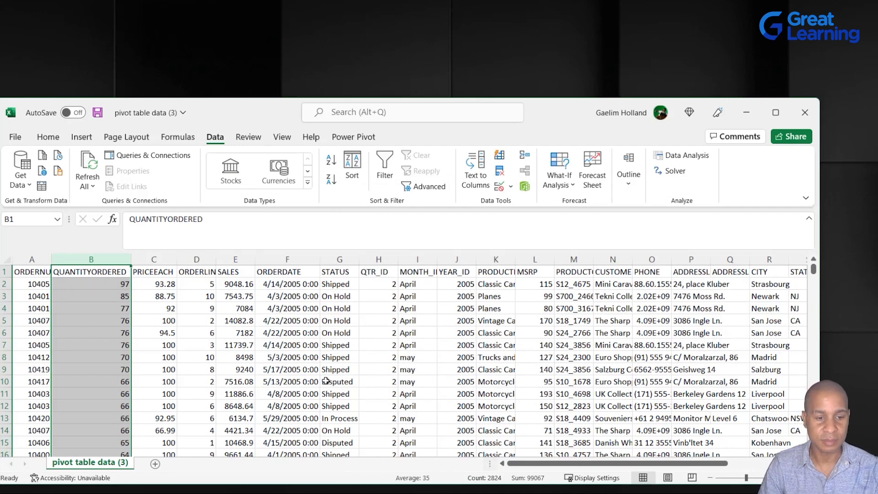
Format the ORDERDATE column as Short Date
{"action": "left_click", "coordinate": [257, 349]}
{"action": "left_click", "coordinate": [158, 272]}
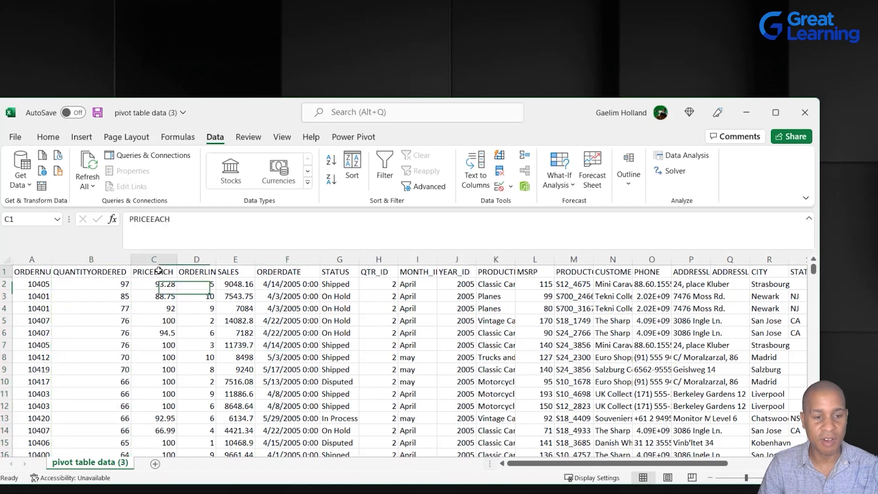
{"action": "left_click", "coordinate": [287, 259]}
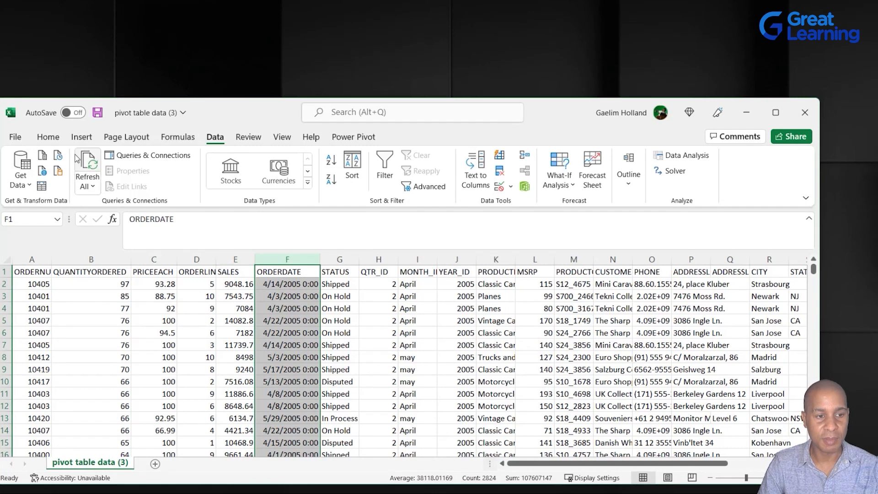
{"action": "left_click", "coordinate": [48, 137]}
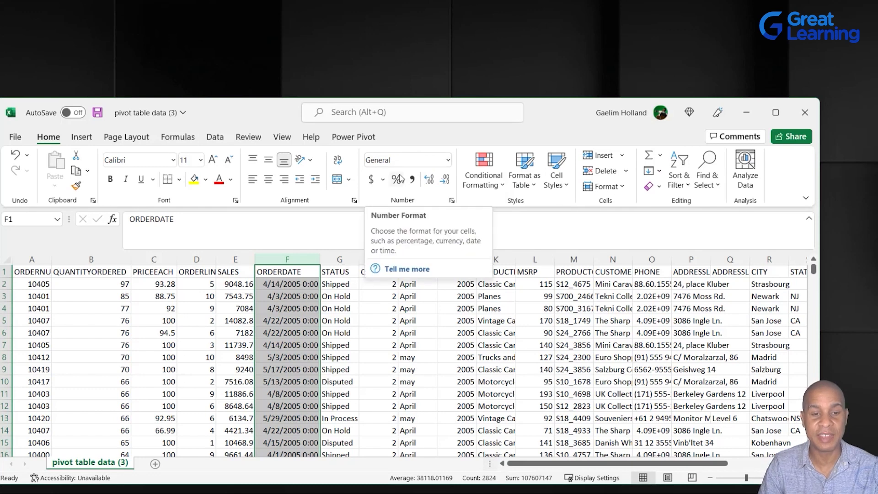
{"action": "left_click", "coordinate": [449, 162]}
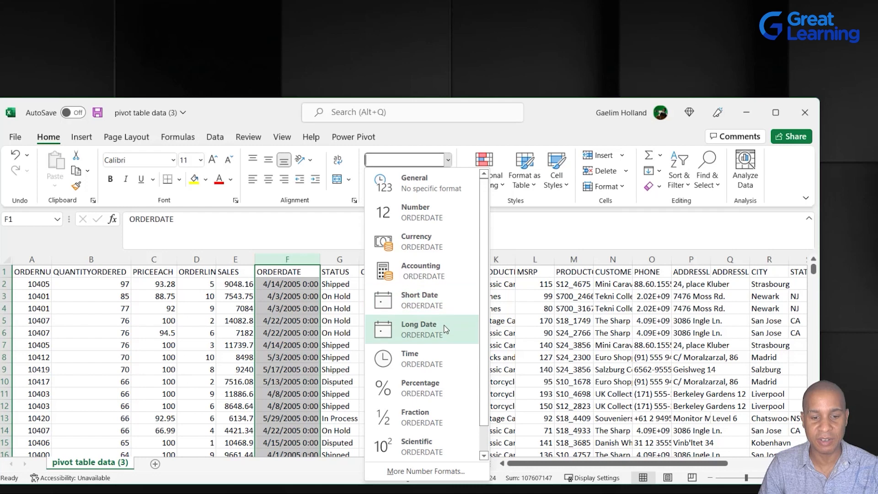
{"action": "left_click", "coordinate": [444, 303]}
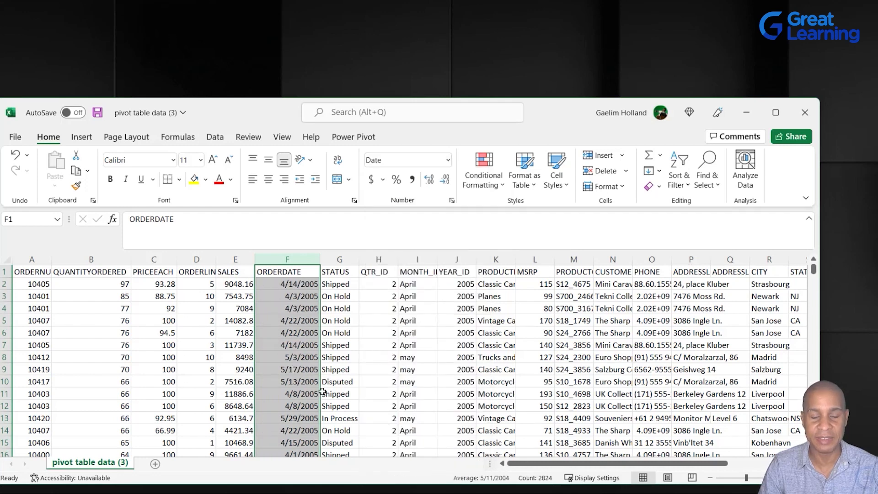
Sort the data by ORDERDATE cell values from Oldest to Newest, expanding the selection to the adjacent columns
{"action": "left_click", "coordinate": [216, 140]}
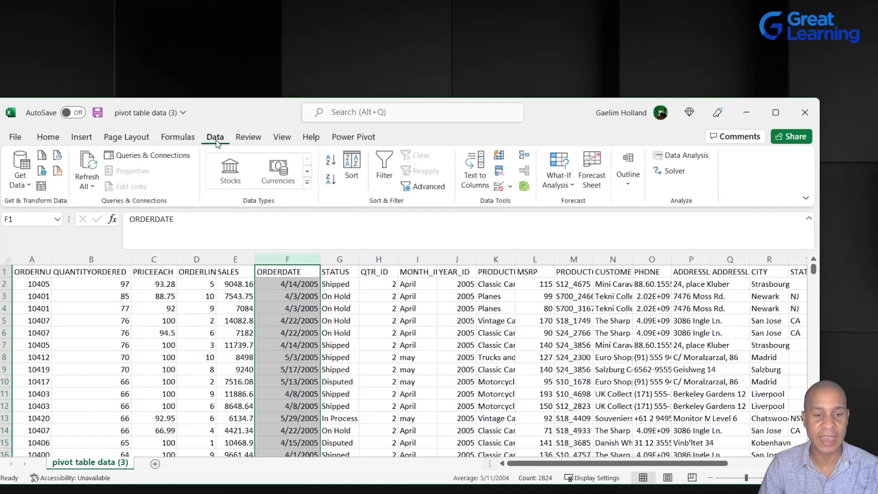
{"action": "left_click", "coordinate": [352, 166]}
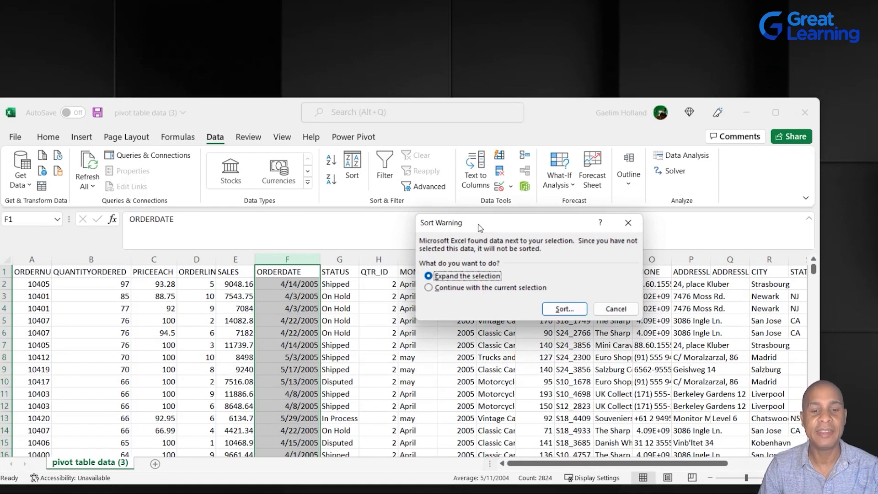
{"action": "left_click", "coordinate": [547, 309]}
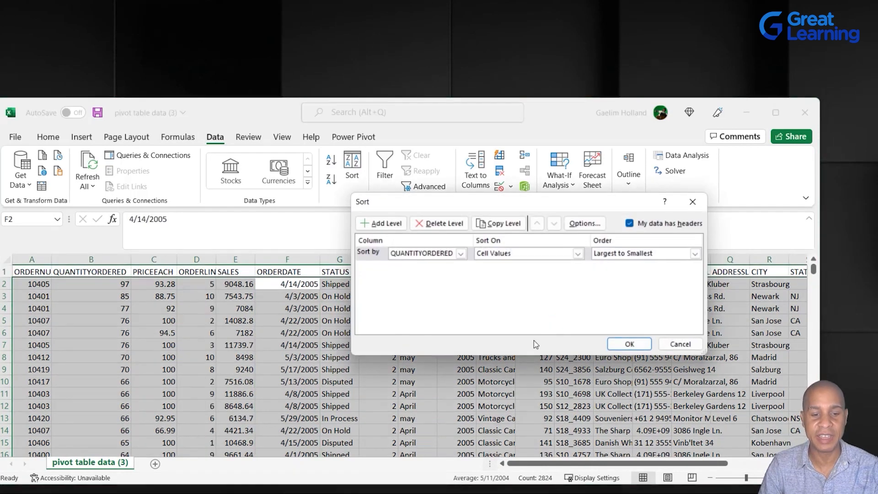
{"action": "left_click", "coordinate": [460, 255]}
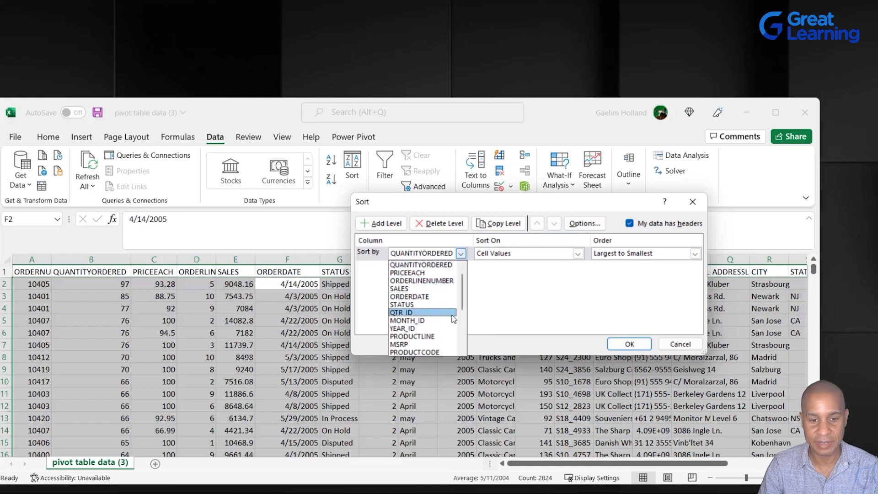
{"action": "scroll", "coordinate": [460, 333], "scroll_direction": "down", "scroll_amount": 2}
{"action": "scroll", "coordinate": [460, 325], "scroll_direction": "up", "scroll_amount": 1}
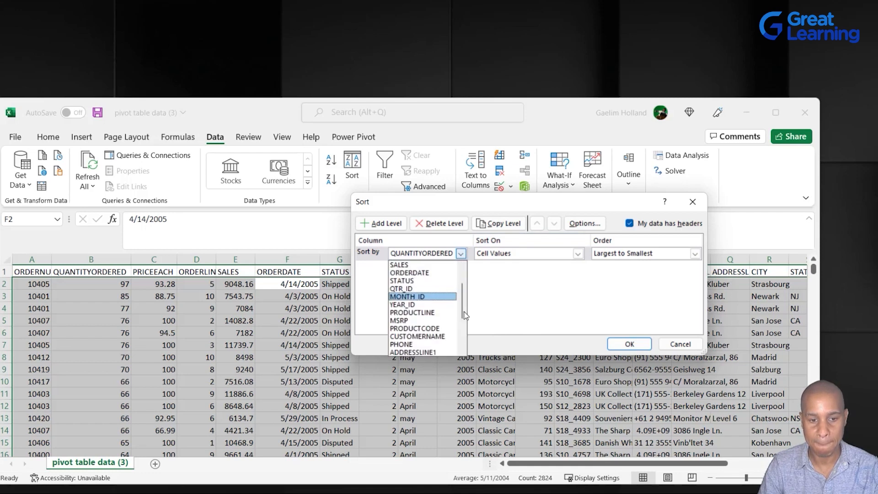
{"action": "left_click", "coordinate": [451, 273]}
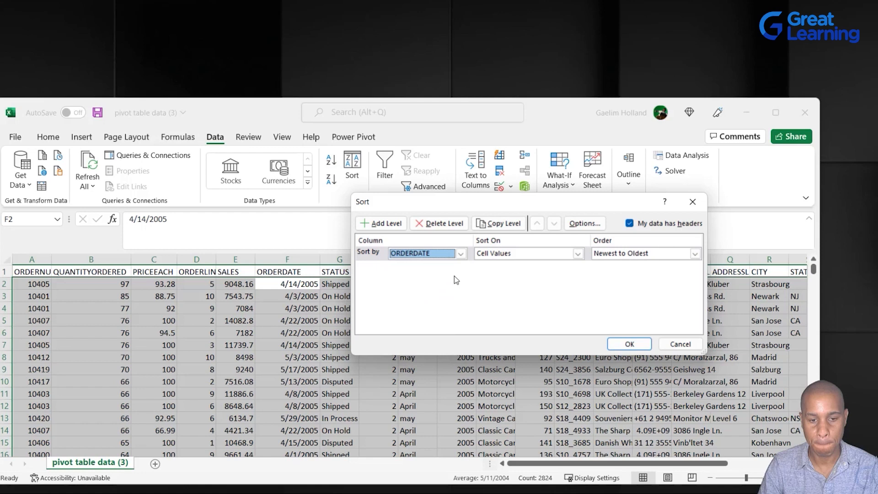
{"action": "left_click", "coordinate": [616, 257]}
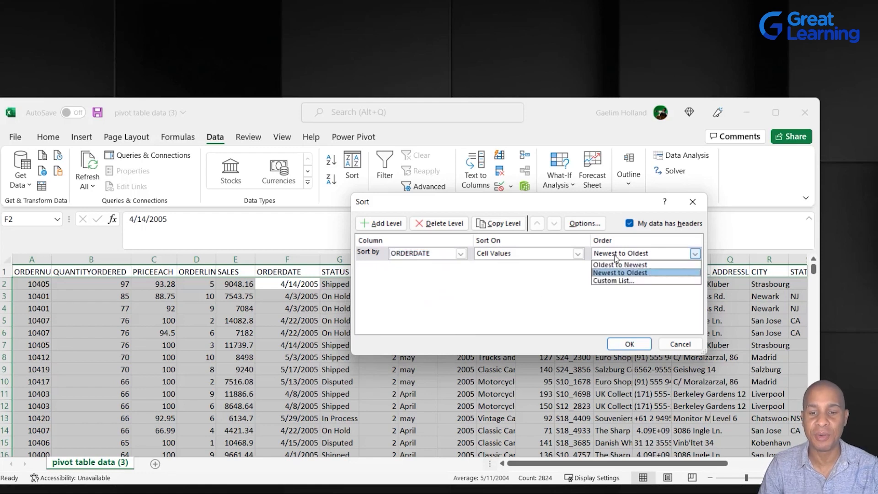
{"action": "left_click", "coordinate": [616, 267]}
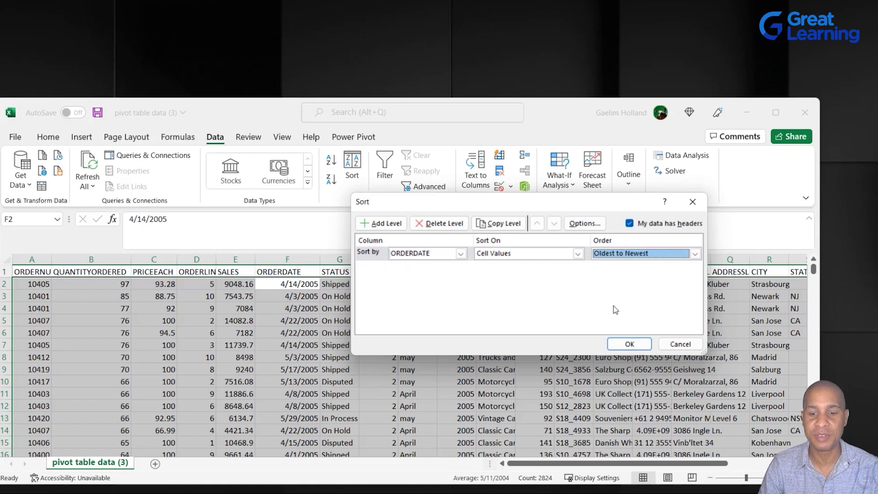
{"action": "left_click", "coordinate": [629, 345]}
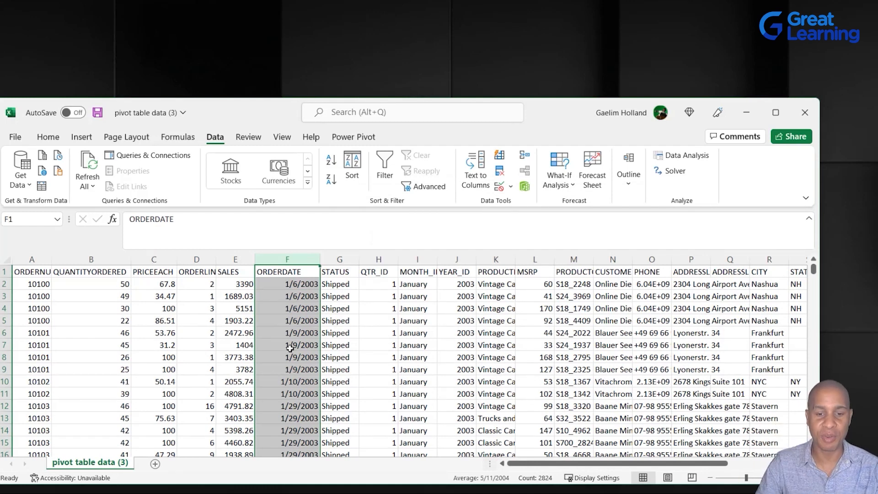
{"action": "scroll", "coordinate": [293, 352], "scroll_direction": "down", "scroll_amount": 1}
{"action": "scroll", "coordinate": [295, 352], "scroll_direction": "up", "scroll_amount": 1}
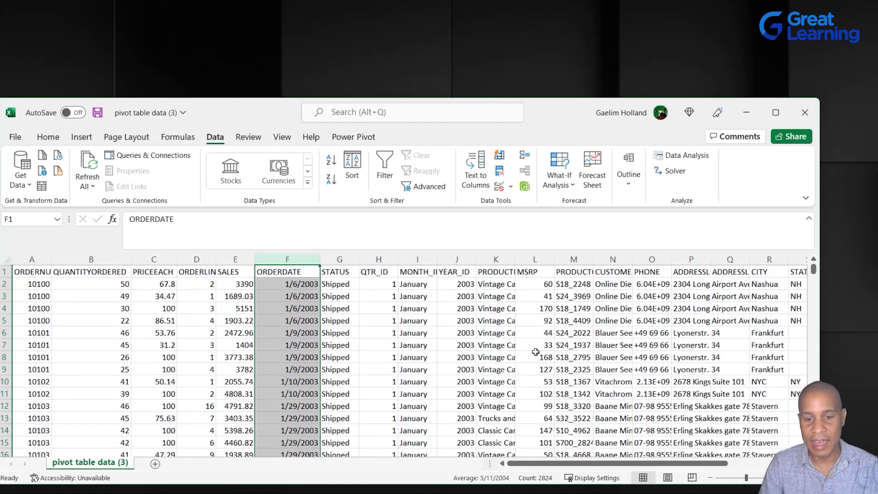
Autofit the CUSTOMERNAME column's width and sort the data by its cell values from A to Z, expanding the selection to the adjacent columns
{"action": "left_click", "coordinate": [606, 260]}
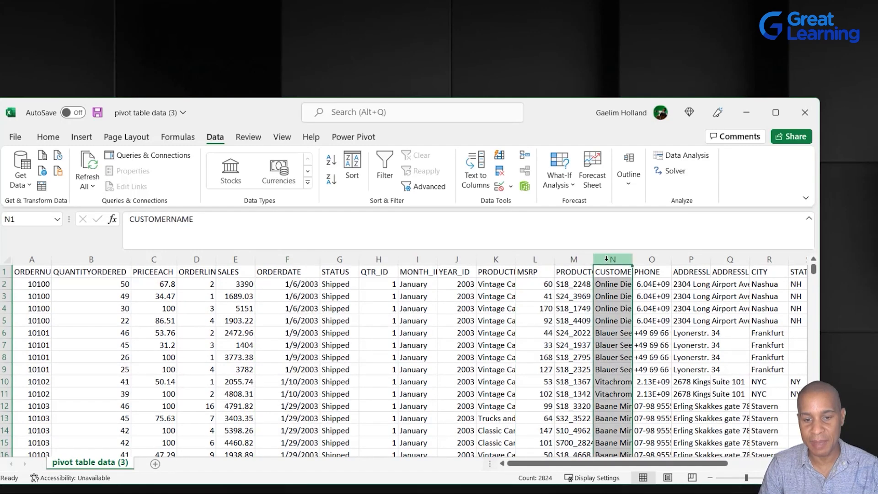
{"action": "double_click", "coordinate": [634, 260]}
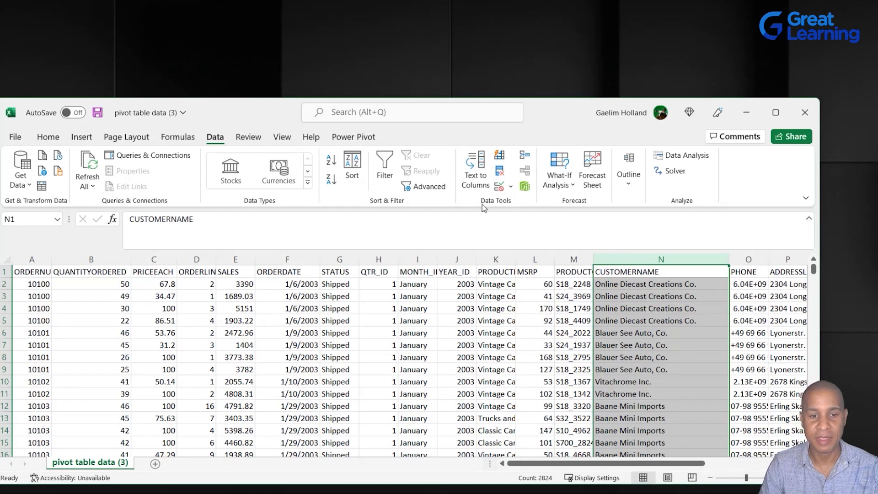
{"action": "left_click", "coordinate": [49, 137]}
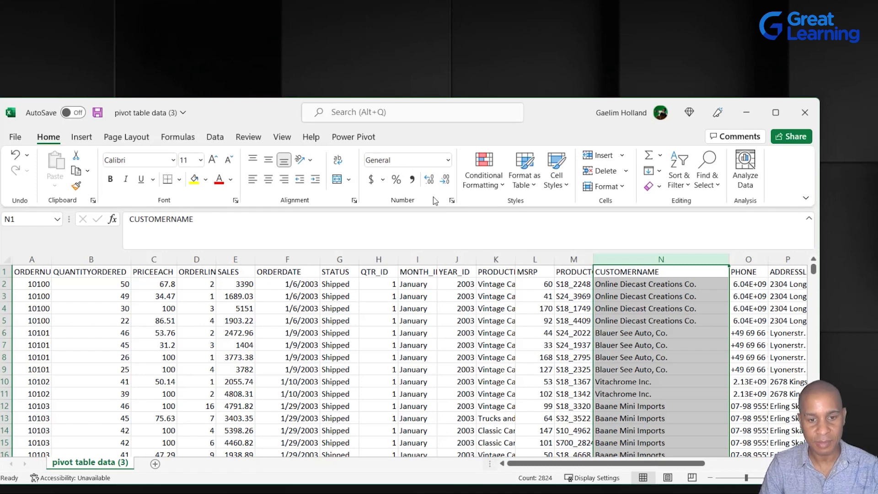
{"action": "left_click", "coordinate": [217, 140]}
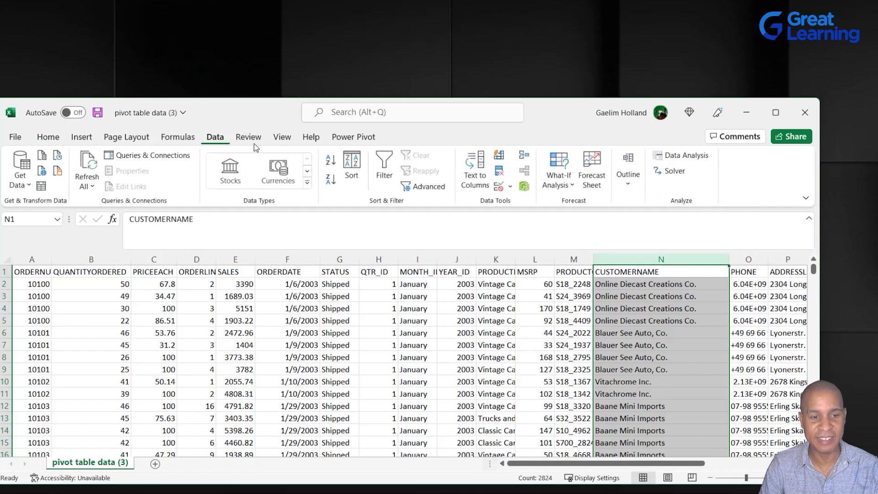
{"action": "left_click", "coordinate": [352, 169]}
{"action": "left_click", "coordinate": [570, 311]}
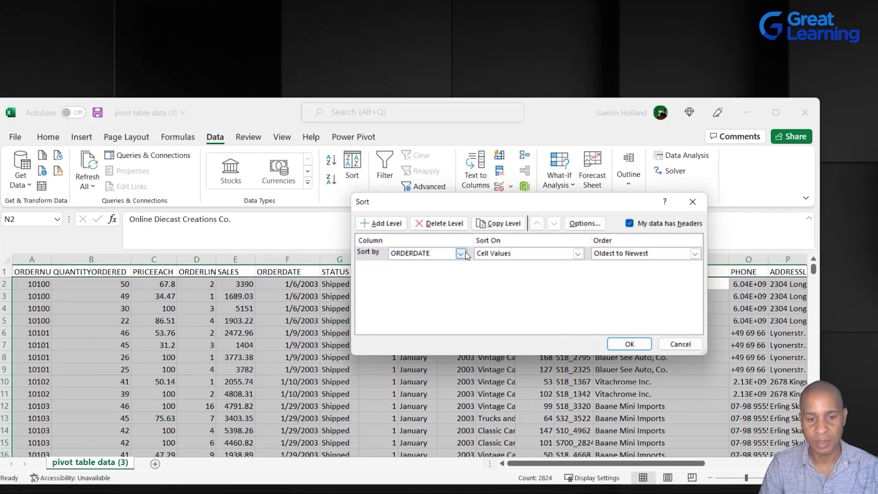
{"action": "left_click_drag", "start_coordinate": [437, 209], "coordinate": [298, 252]}
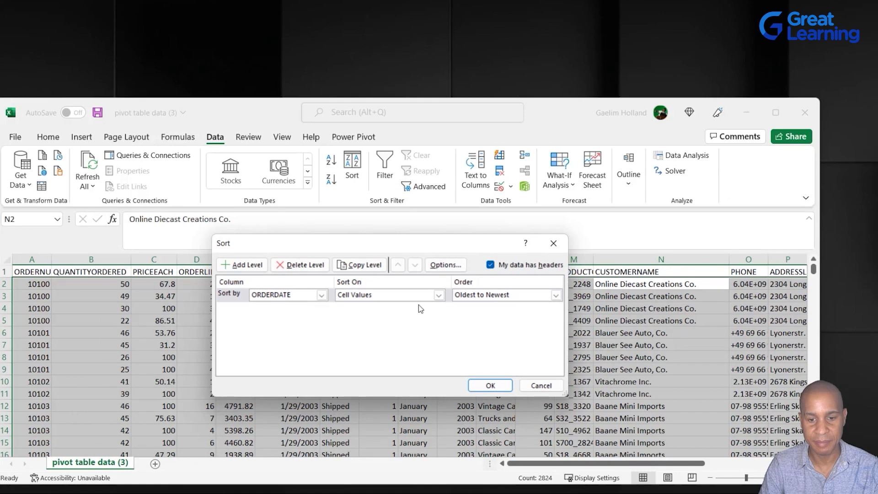
{"action": "left_click", "coordinate": [323, 297]}
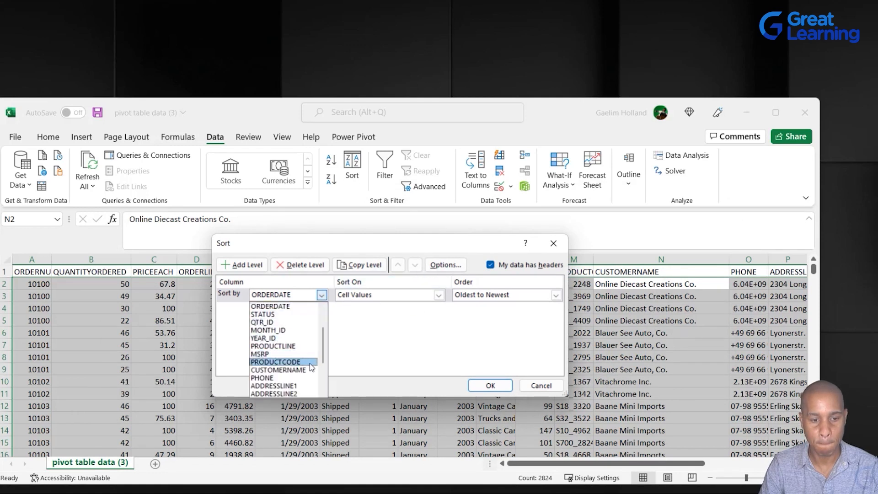
{"action": "scroll", "coordinate": [309, 379], "scroll_direction": "down", "scroll_amount": 1}
{"action": "left_click", "coordinate": [300, 346]}
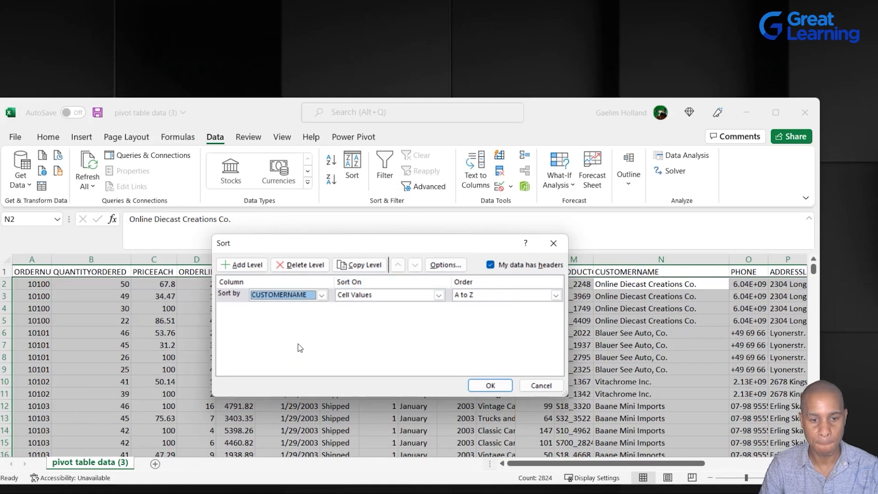
{"action": "left_click_drag", "start_coordinate": [418, 246], "coordinate": [423, 135]}
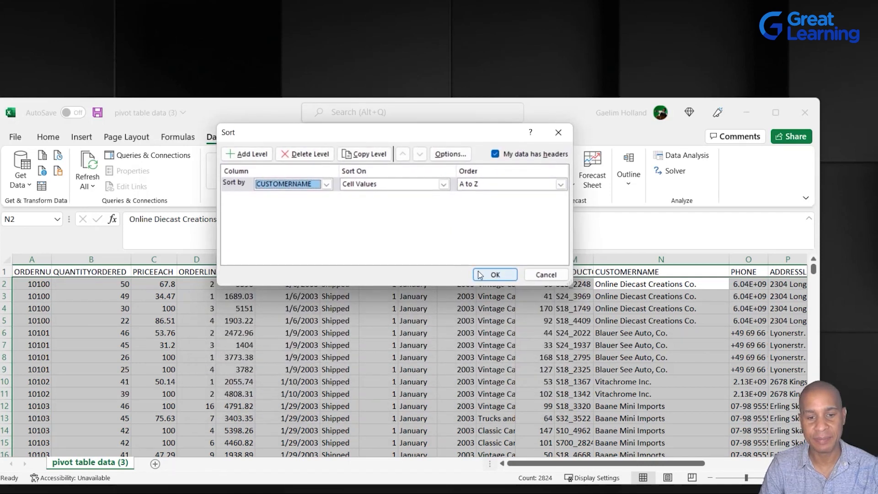
{"action": "left_click", "coordinate": [494, 275]}
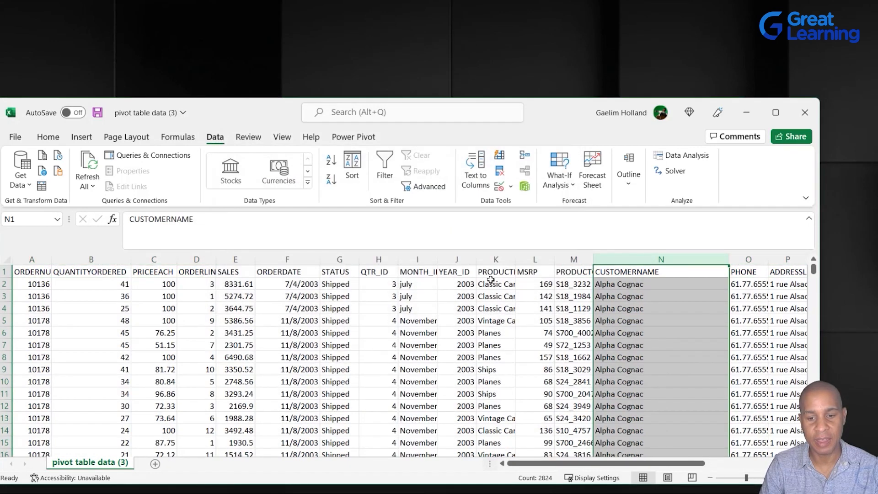
{"action": "left_click", "coordinate": [614, 323]}
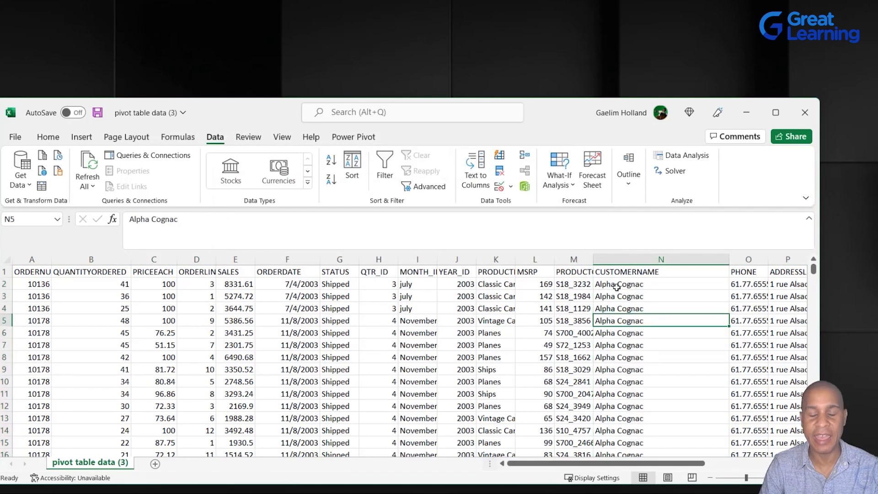
Add a filter to the QUANTITYORDERED column and show only the rows with the value 12
{"action": "left_click", "coordinate": [108, 256]}
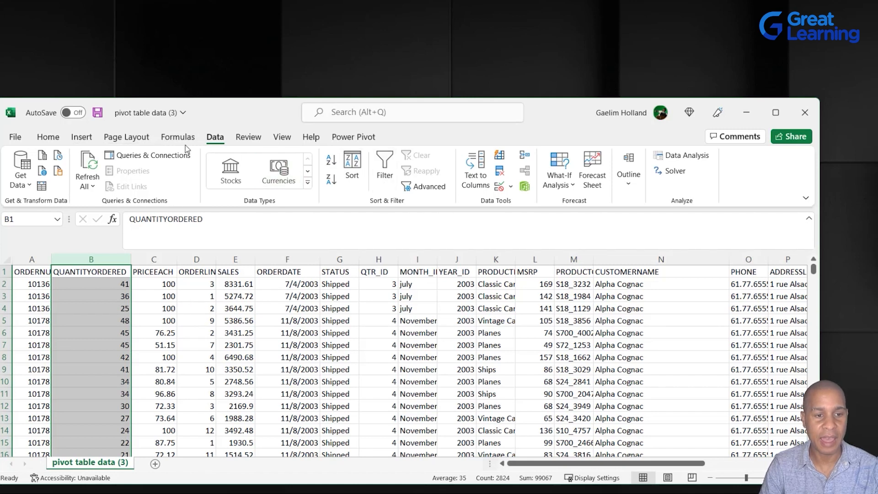
{"action": "left_click", "coordinate": [385, 165]}
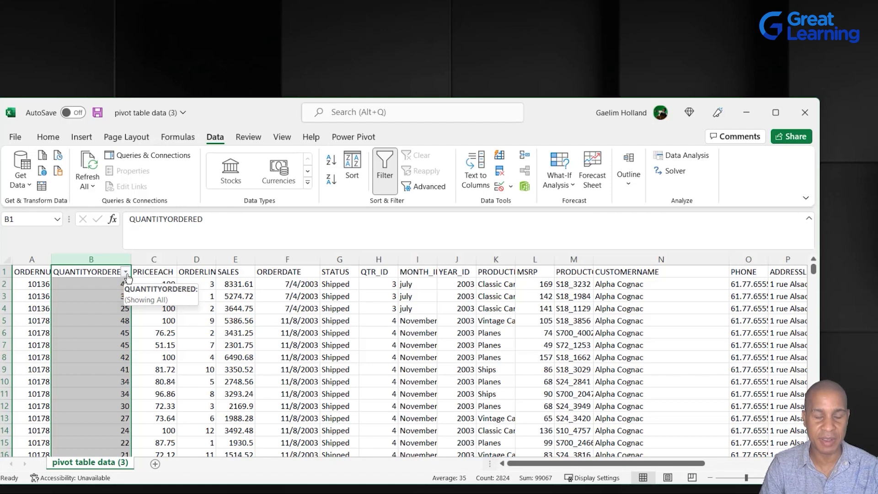
{"action": "left_click", "coordinate": [126, 272]}
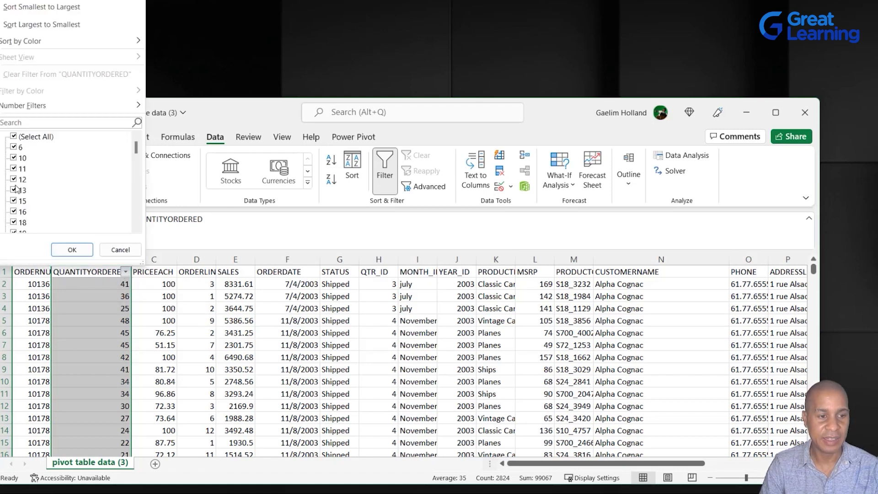
{"action": "left_click", "coordinate": [13, 137]}
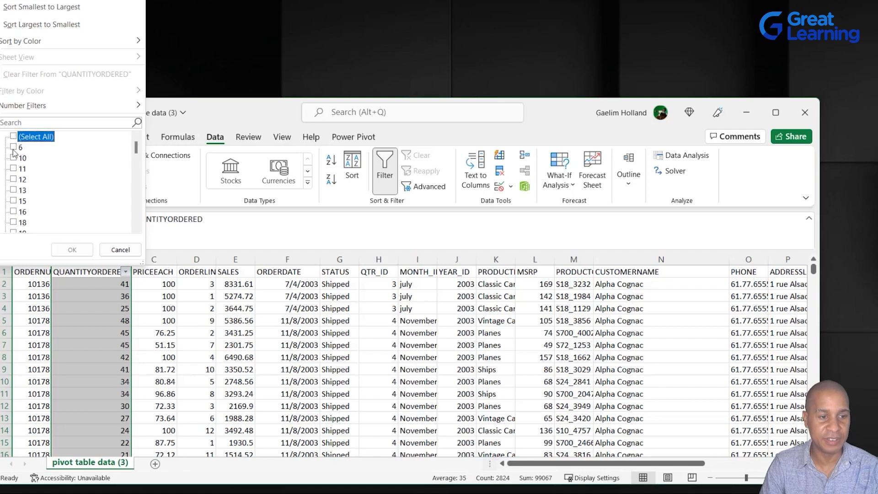
{"action": "left_click", "coordinate": [18, 180]}
{"action": "left_click", "coordinate": [72, 250]}
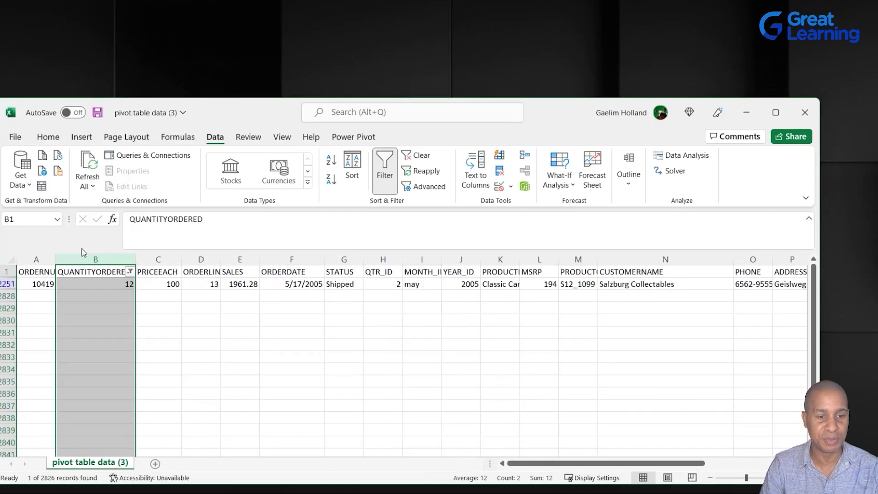
Select all values again in the QUANTITYORDERED filter to show every row
{"action": "mouse_move", "coordinate": [131, 276]}
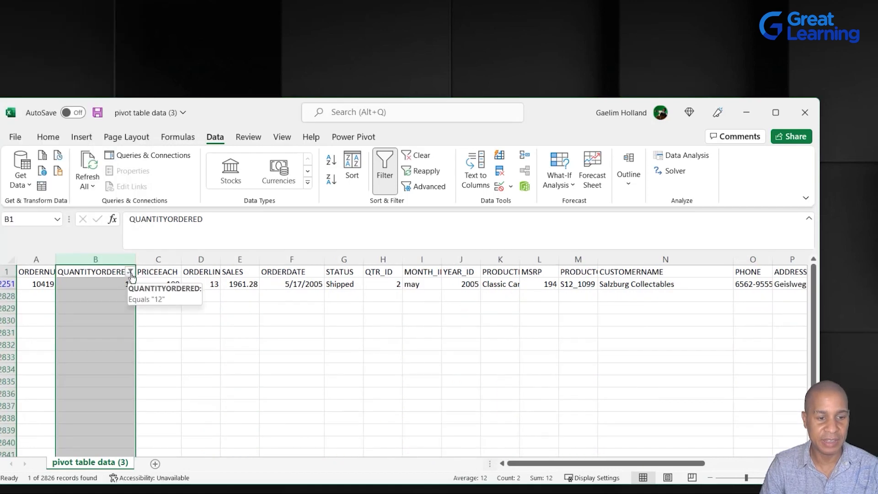
{"action": "left_click", "coordinate": [130, 273]}
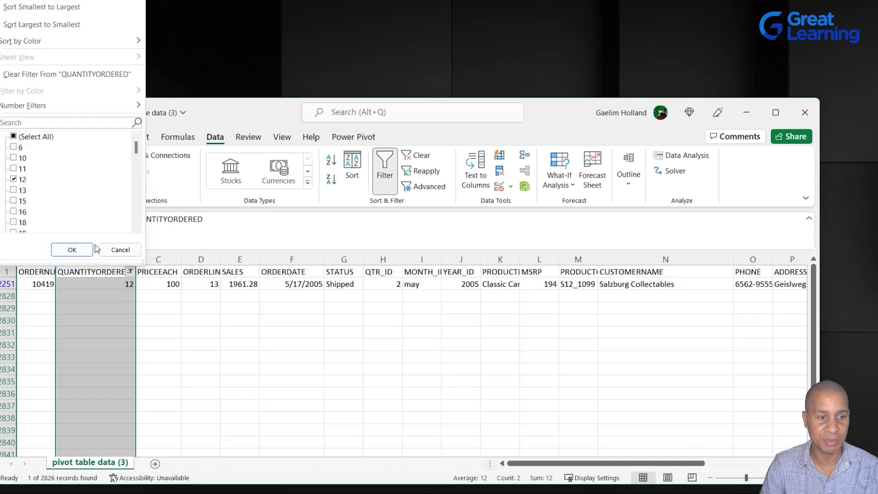
{"action": "left_click", "coordinate": [30, 138]}
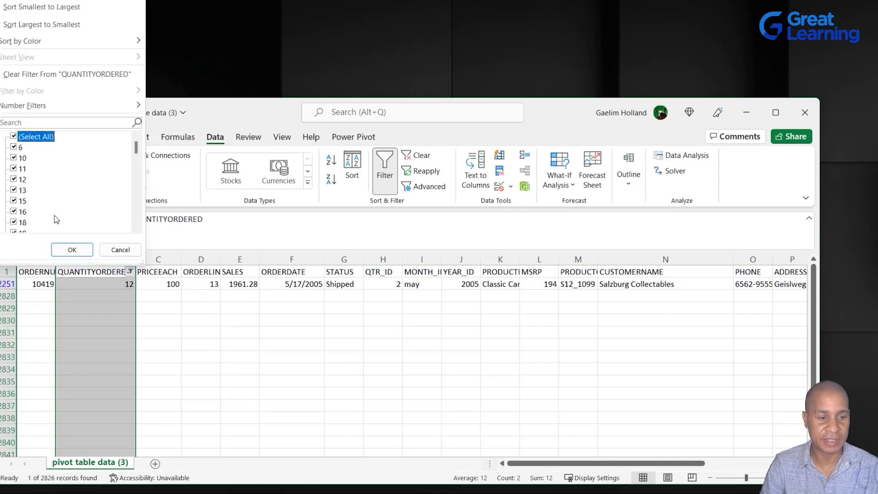
{"action": "left_click", "coordinate": [71, 249]}
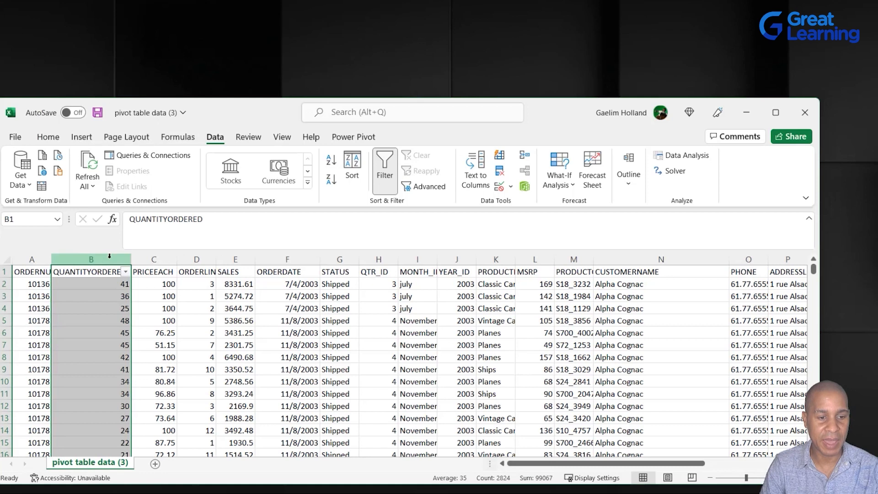
Apply a number filter to QUANTITYORDERED that shows only rows with values greater than 50
{"action": "left_click", "coordinate": [126, 272]}
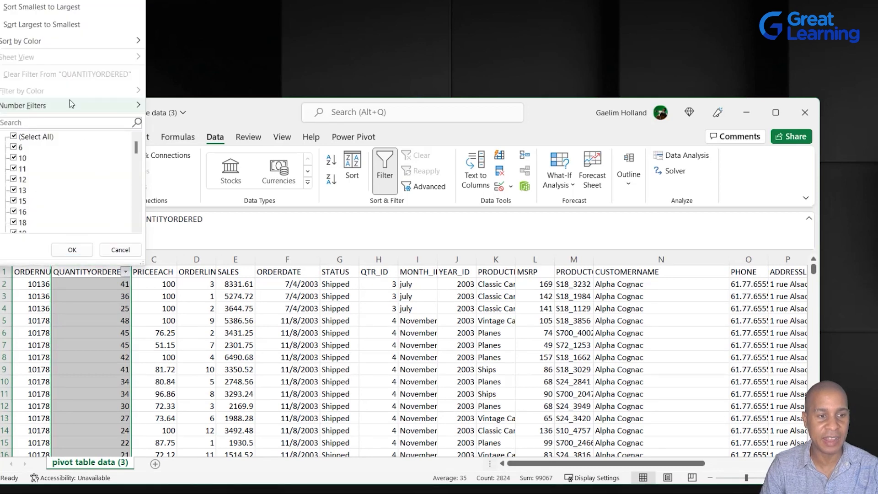
{"action": "mouse_move", "coordinate": [68, 106]}
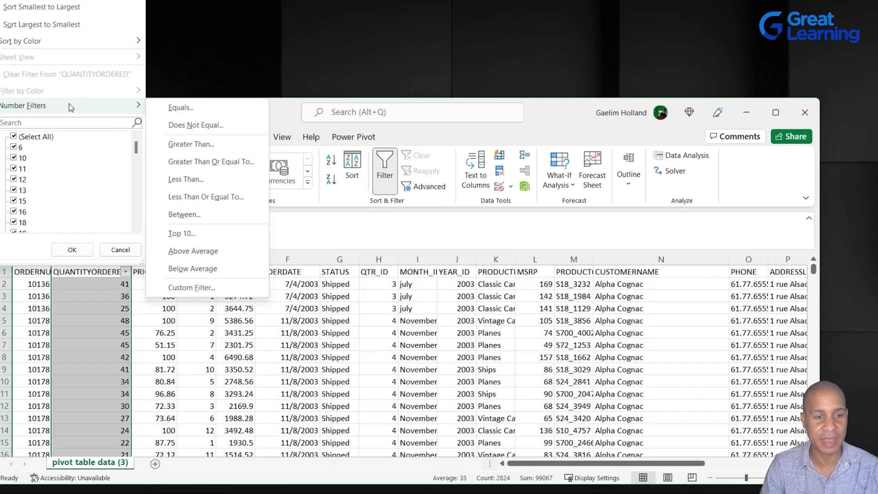
{"action": "left_click", "coordinate": [183, 146]}
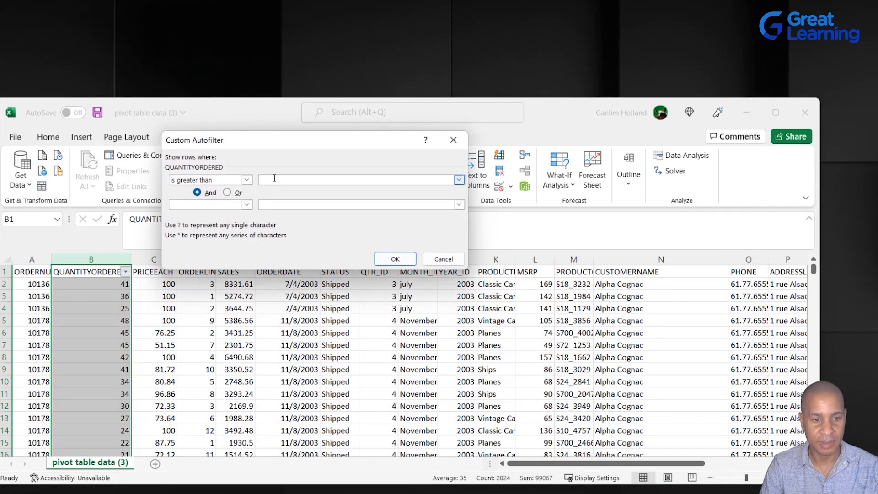
{"action": "type", "text": "50"}
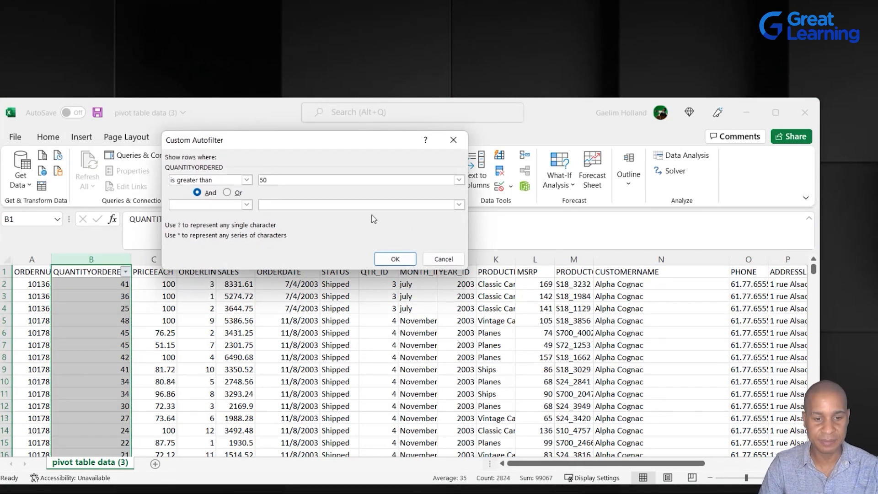
{"action": "left_click", "coordinate": [395, 259]}
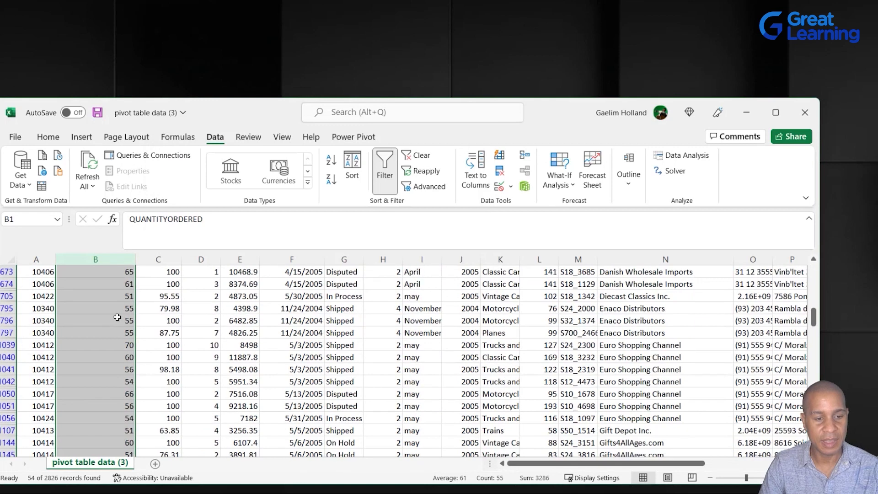
{"action": "scroll", "coordinate": [118, 317], "scroll_direction": "down", "scroll_amount": 3}
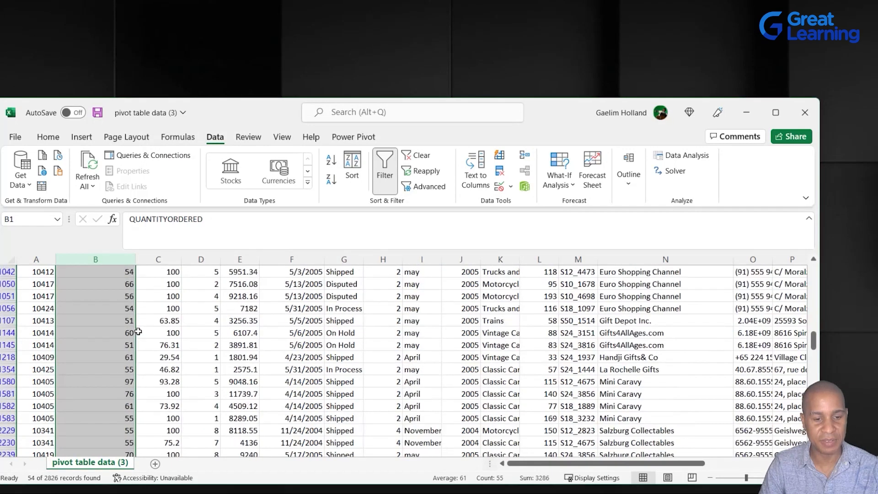
{"action": "scroll", "coordinate": [138, 332], "scroll_direction": "up", "scroll_amount": 5}
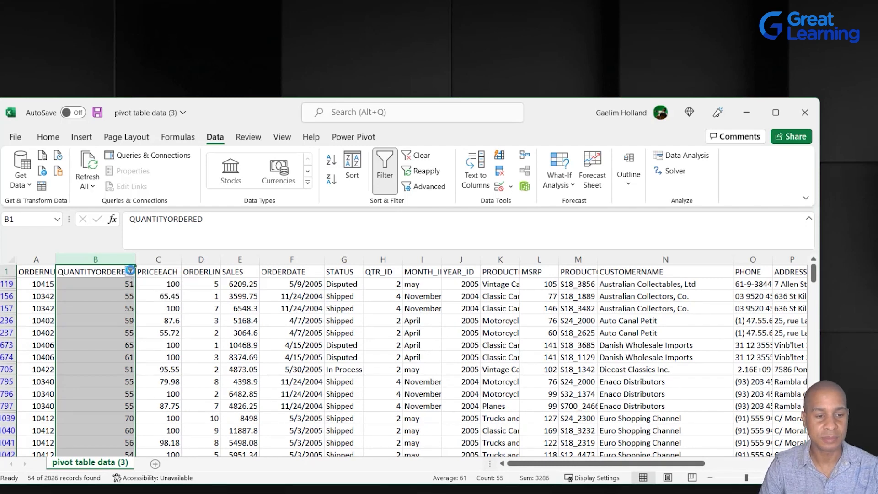
{"action": "left_click", "coordinate": [131, 271]}
{"action": "mouse_move", "coordinate": [5, 109]}
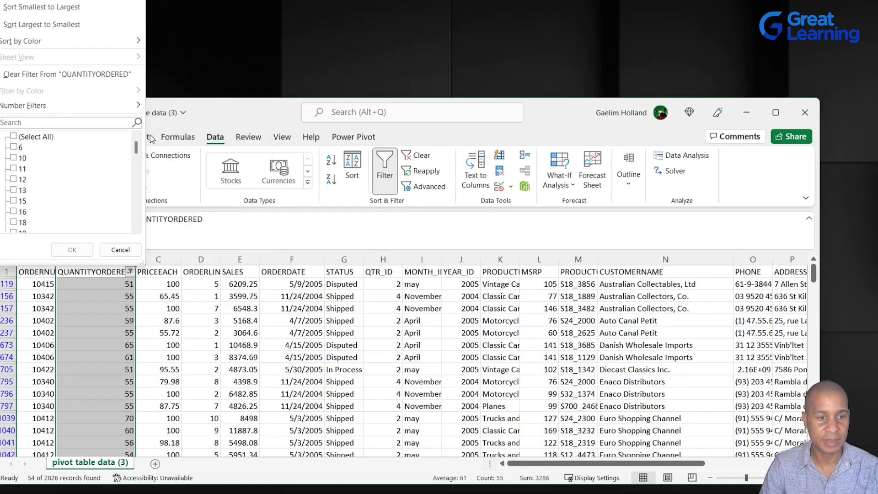
{"action": "mouse_move", "coordinate": [146, 110]}
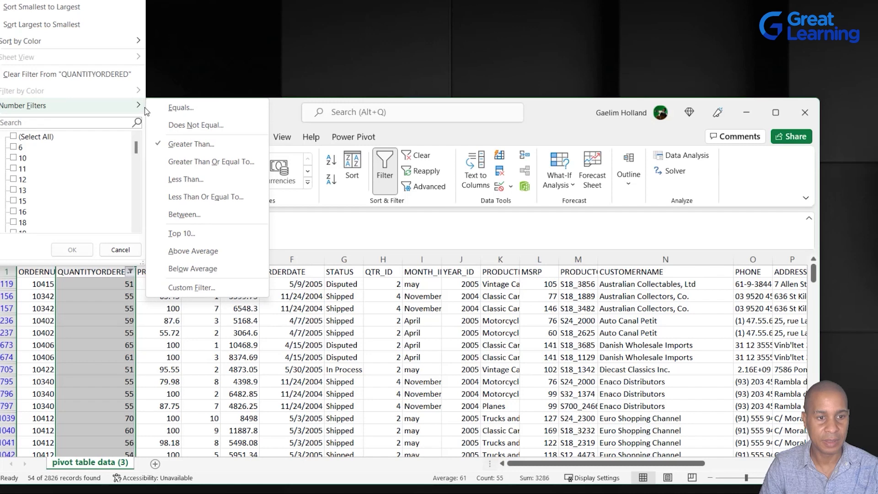
{"action": "left_click", "coordinate": [165, 144]}
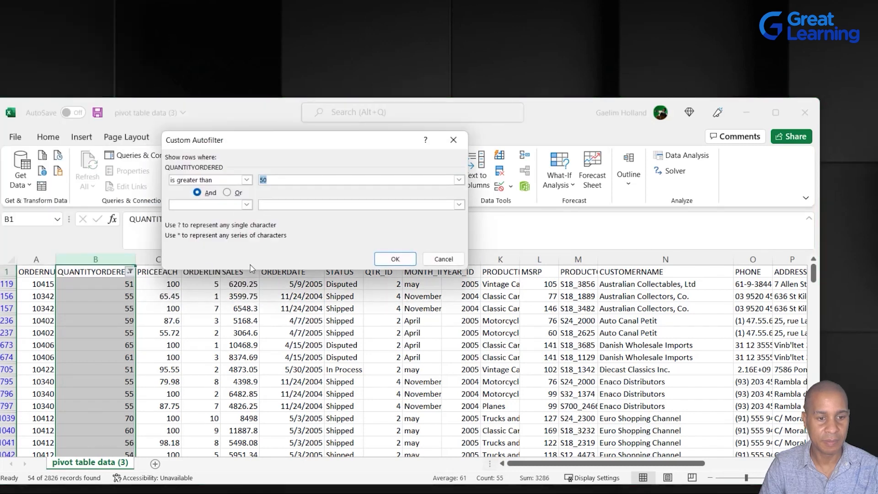
{"action": "left_click", "coordinate": [443, 259]}
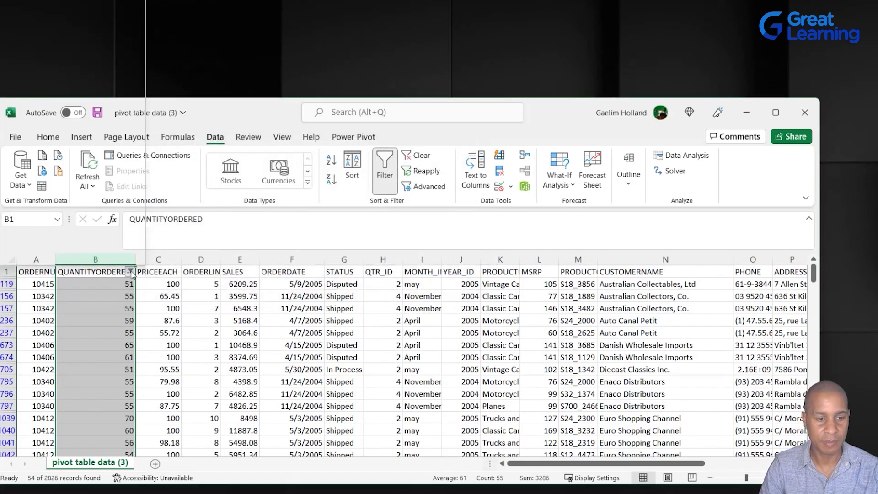
Select all values in the QUANTITYORDERED filter to bring back every row
{"action": "left_click", "coordinate": [131, 271]}
{"action": "left_click", "coordinate": [14, 136]}
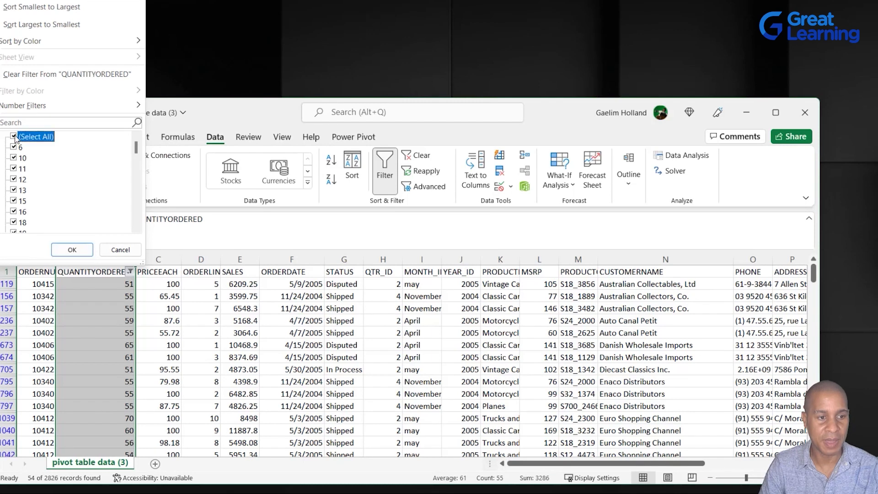
{"action": "left_click", "coordinate": [74, 250]}
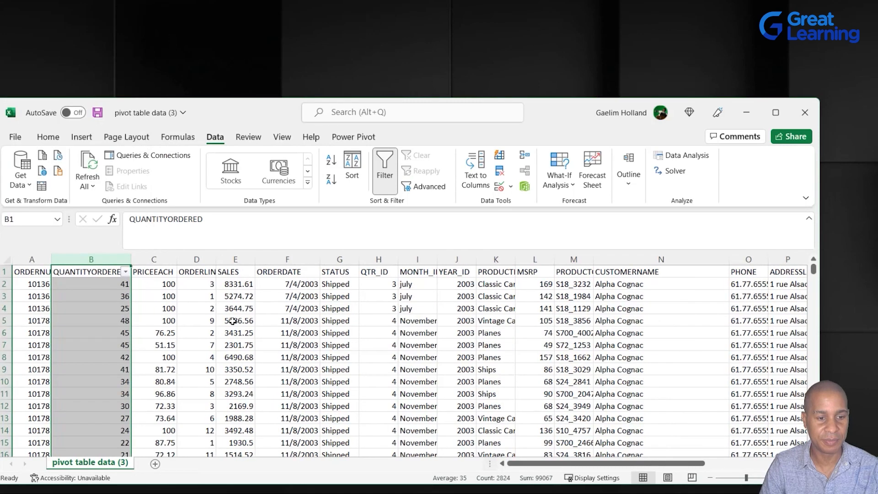
{"action": "left_click", "coordinate": [273, 341]}
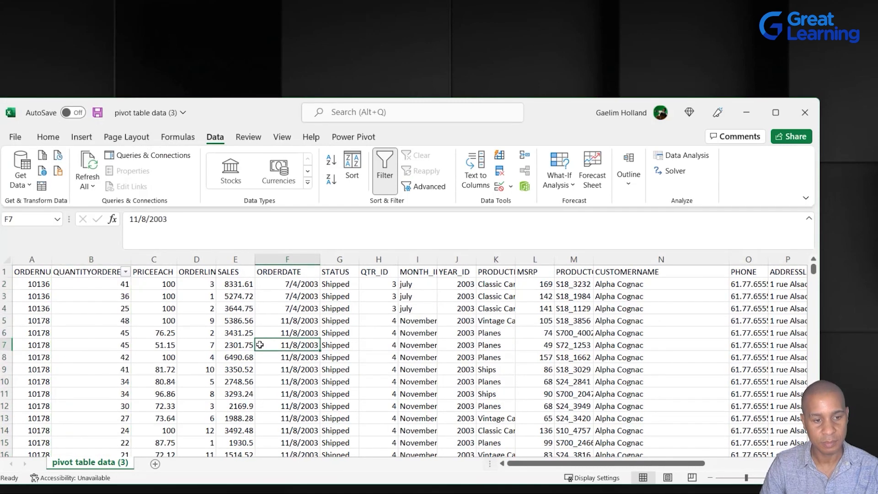
Remove the filter from the QUANTITYORDERED column
{"action": "left_click", "coordinate": [77, 269]}
{"action": "key", "text": "ctrl+shift+Down"}
{"action": "left_click", "coordinate": [383, 163]}
{"action": "left_click", "coordinate": [241, 392]}
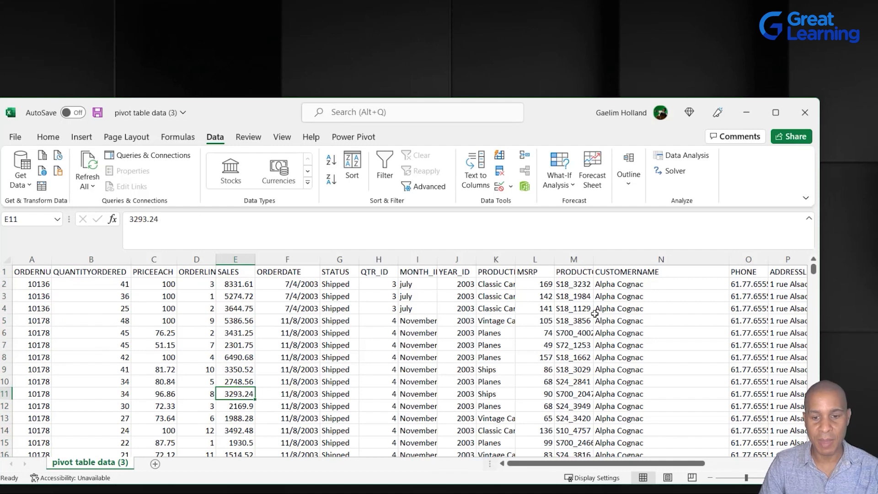
Add a filter to the ORDERDATE column and exclude the blank entries, keeping 2005, 2004 and 2003 selected
{"action": "left_click", "coordinate": [300, 271]}
{"action": "key", "text": "ctrl+shift+Down"}
{"action": "left_click", "coordinate": [382, 177]}
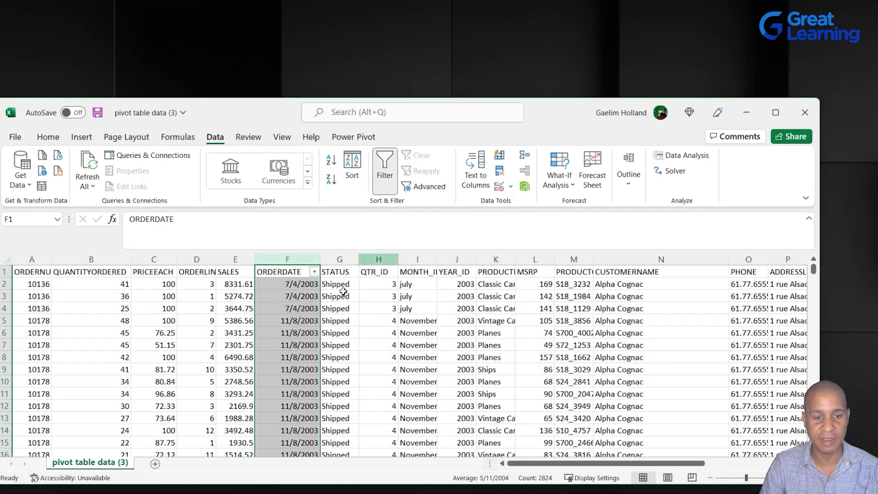
{"action": "left_click", "coordinate": [315, 271]}
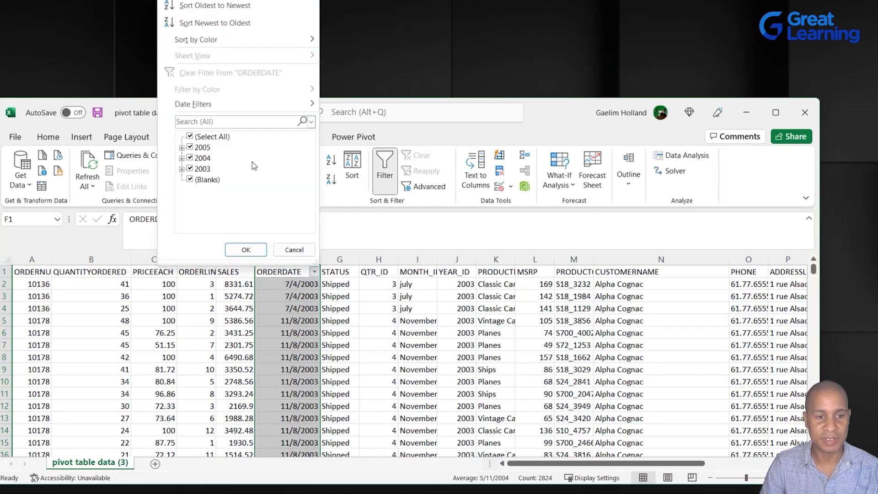
{"action": "left_click", "coordinate": [182, 148]}
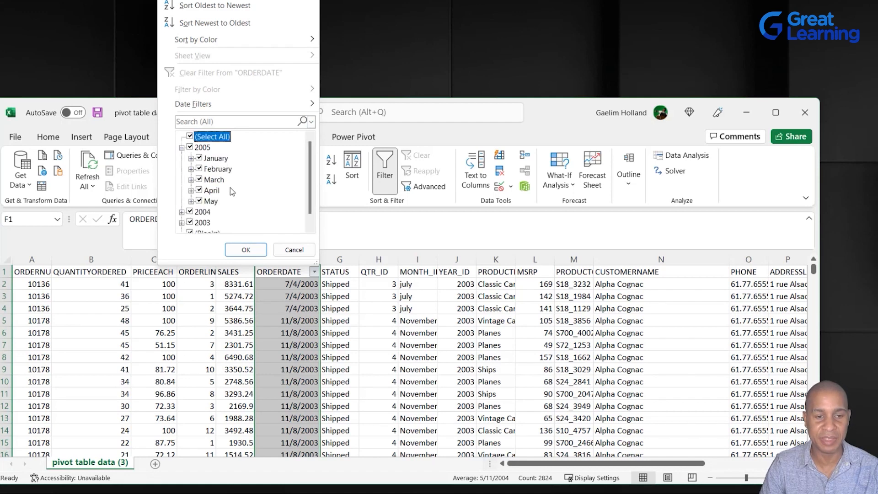
{"action": "left_click", "coordinate": [182, 148]}
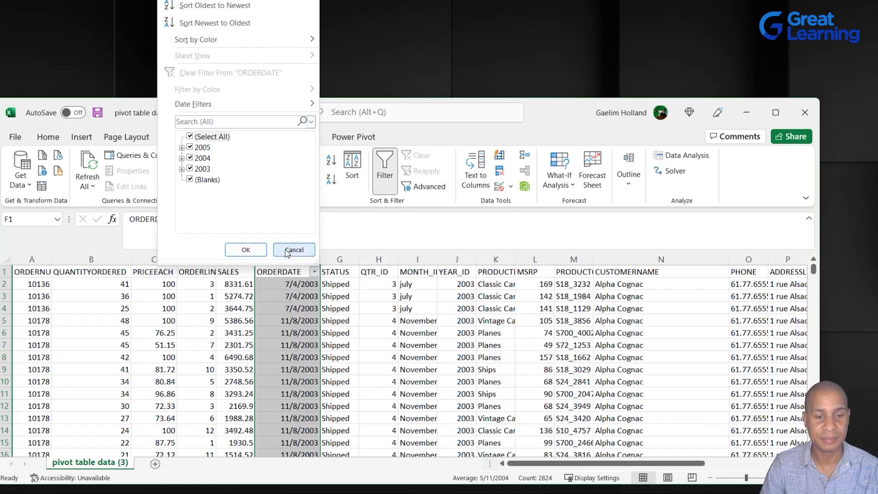
{"action": "left_click", "coordinate": [191, 180]}
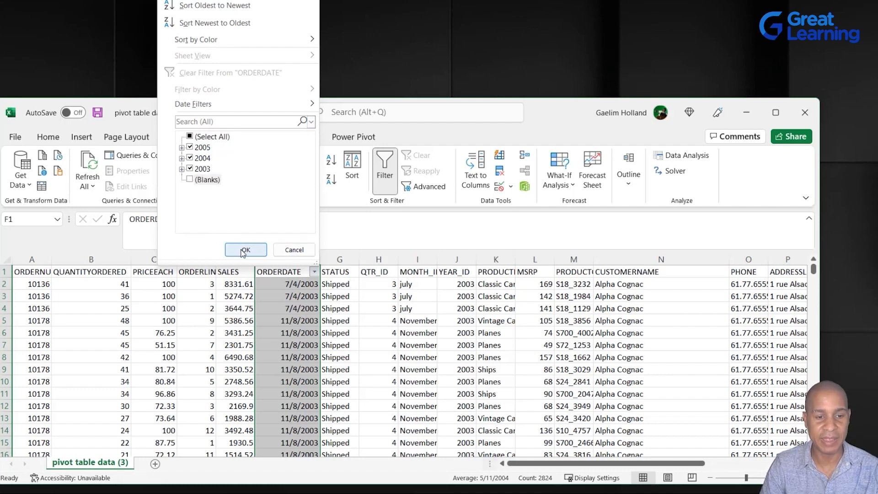
{"action": "left_click", "coordinate": [245, 250]}
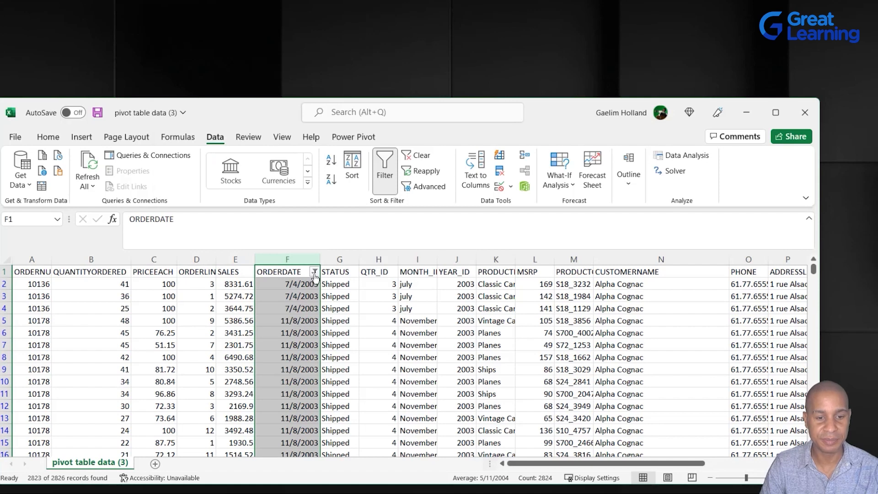
Apply a date filter to ORDERDATE that shows only rows dated after 7/2/2002
{"action": "left_click", "coordinate": [314, 274]}
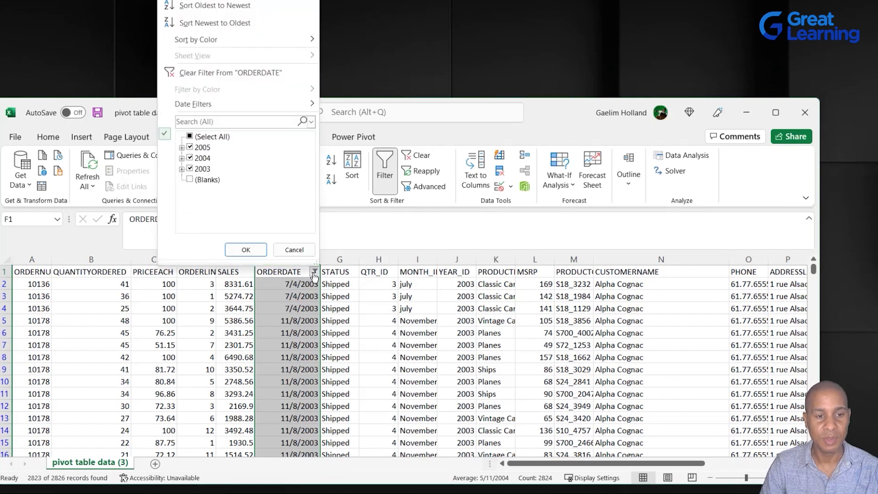
{"action": "mouse_move", "coordinate": [270, 108]}
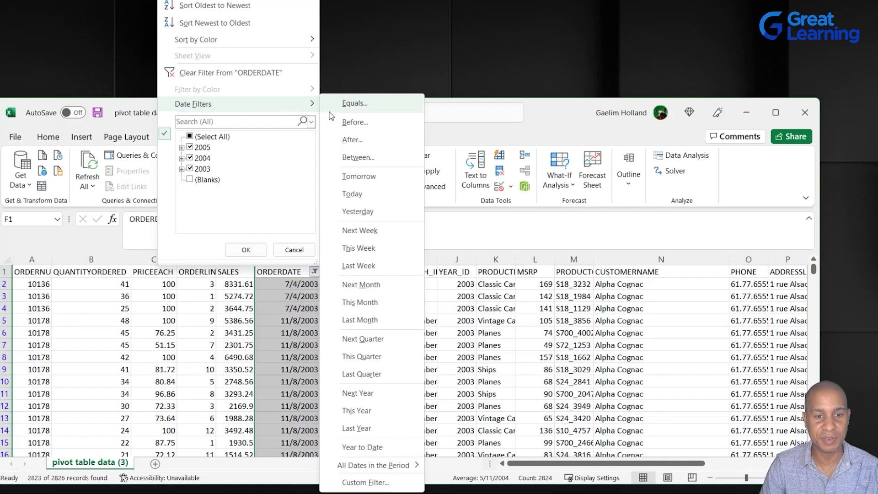
{"action": "left_click", "coordinate": [353, 140]}
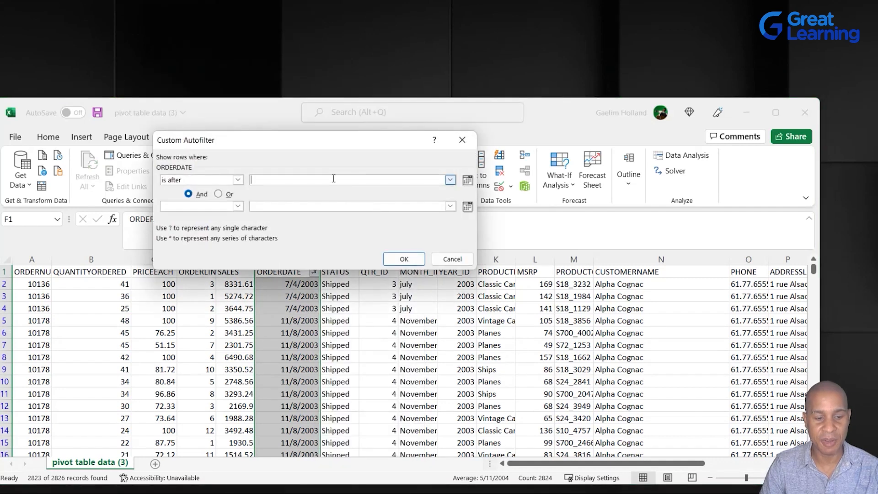
{"action": "type", "text": "7"}
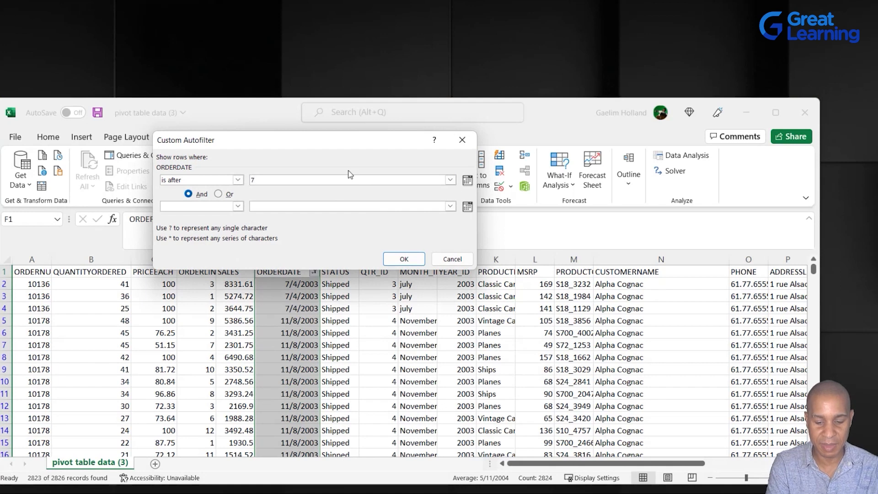
{"action": "type", "text": "/2/"}
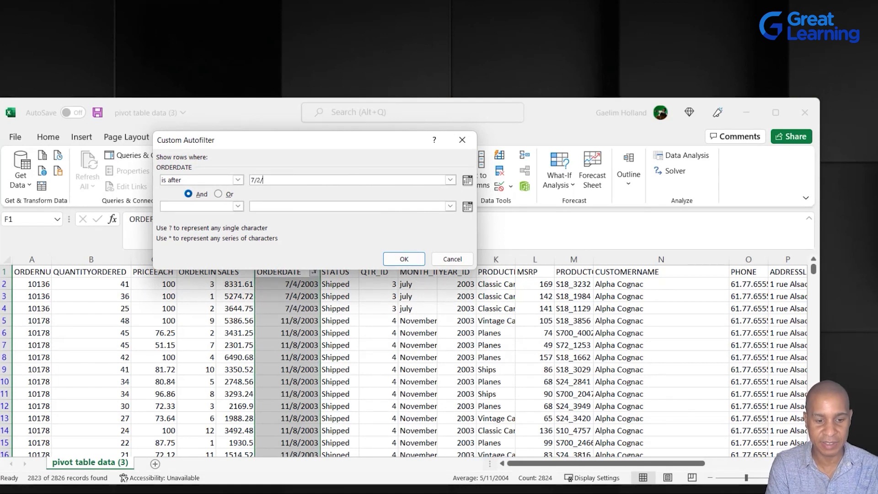
{"action": "type", "text": "2002"}
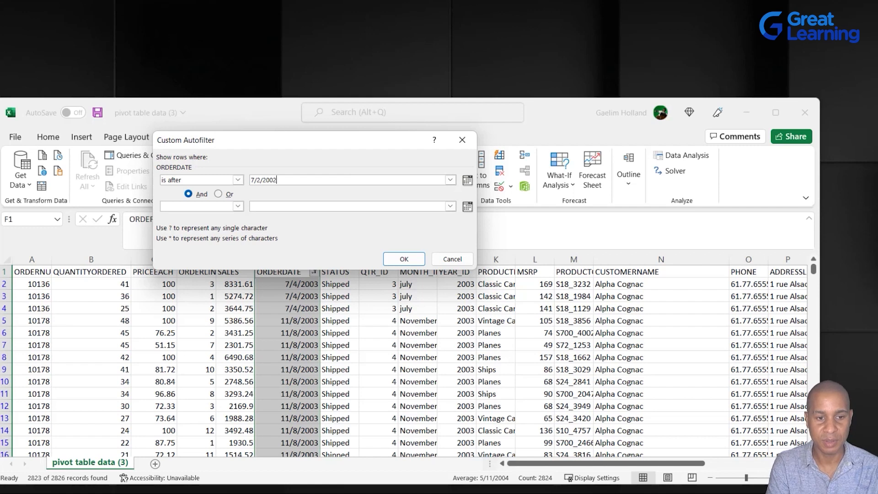
{"action": "key", "text": "Return"}
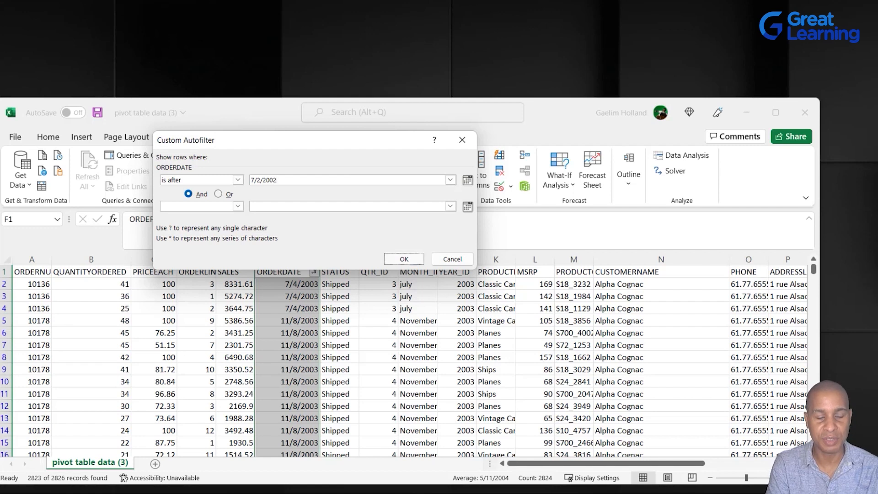
Remove the filter from the ORDERDATE column
{"action": "scroll", "coordinate": [307, 336], "scroll_direction": "down", "scroll_amount": 20}
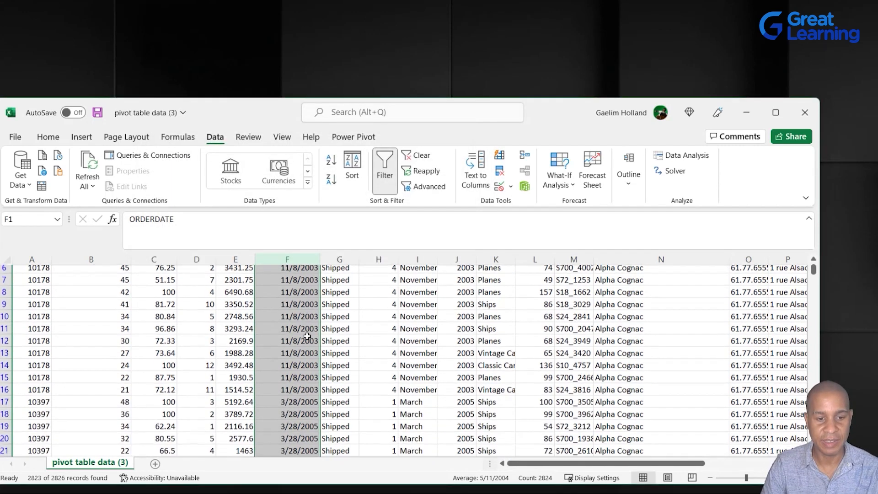
{"action": "scroll", "coordinate": [321, 369], "scroll_direction": "up", "scroll_amount": 20}
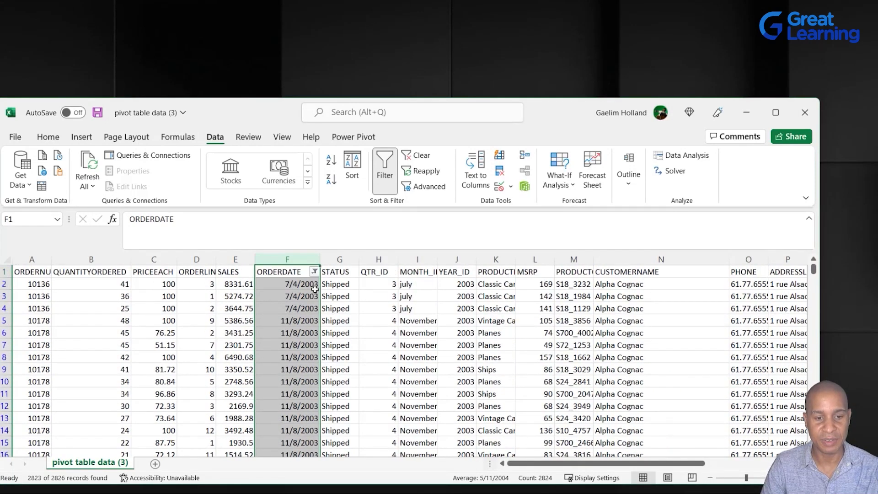
{"action": "left_click", "coordinate": [383, 165]}
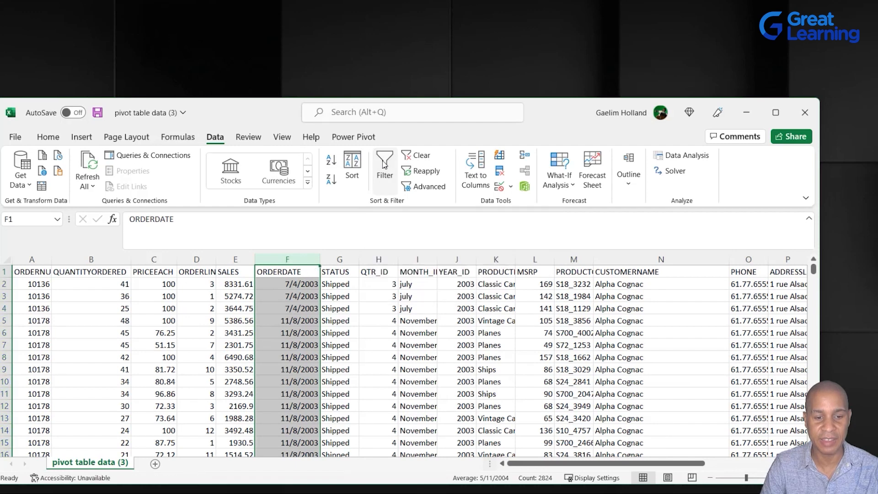
{"action": "left_click", "coordinate": [446, 346]}
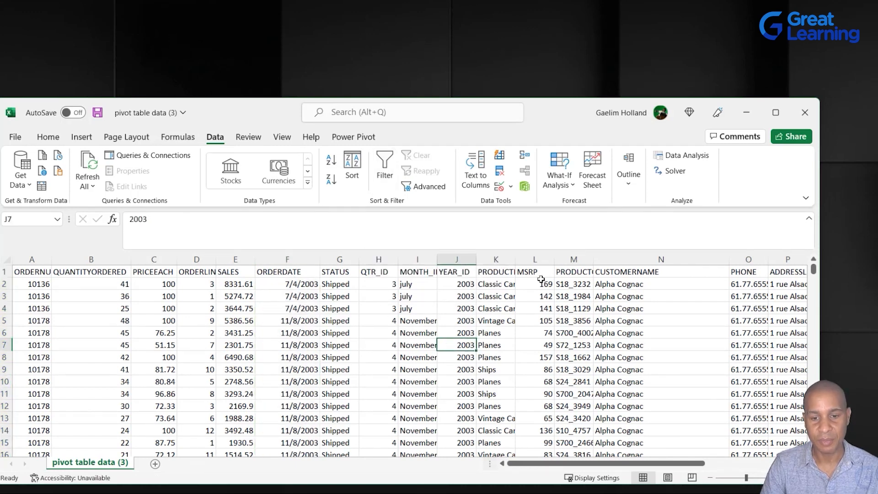
Add a filter to the CUSTOMERNAME column and apply a text filter showing only names that begin with "c"
{"action": "left_click", "coordinate": [508, 261]}
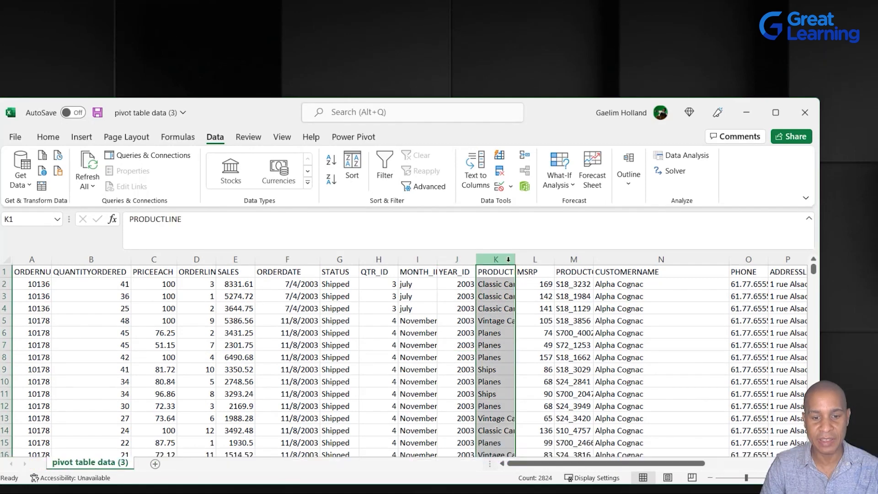
{"action": "left_click", "coordinate": [599, 259]}
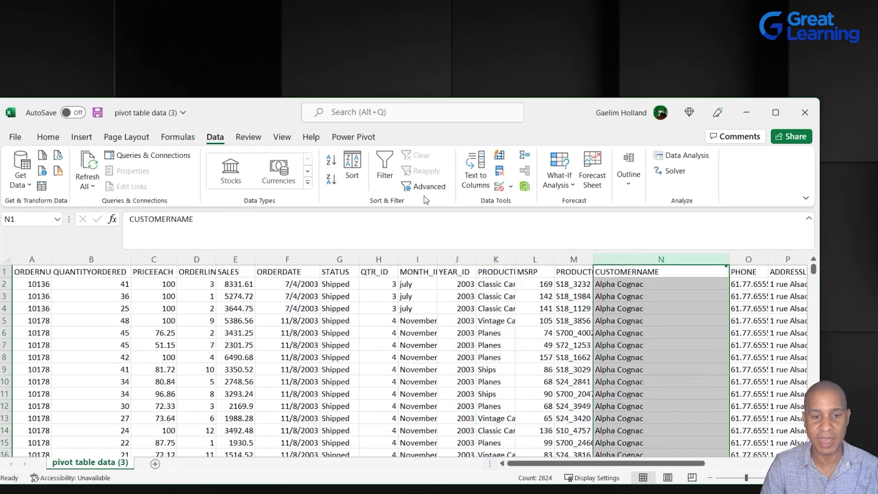
{"action": "left_click", "coordinate": [385, 169]}
{"action": "left_click", "coordinate": [723, 272]}
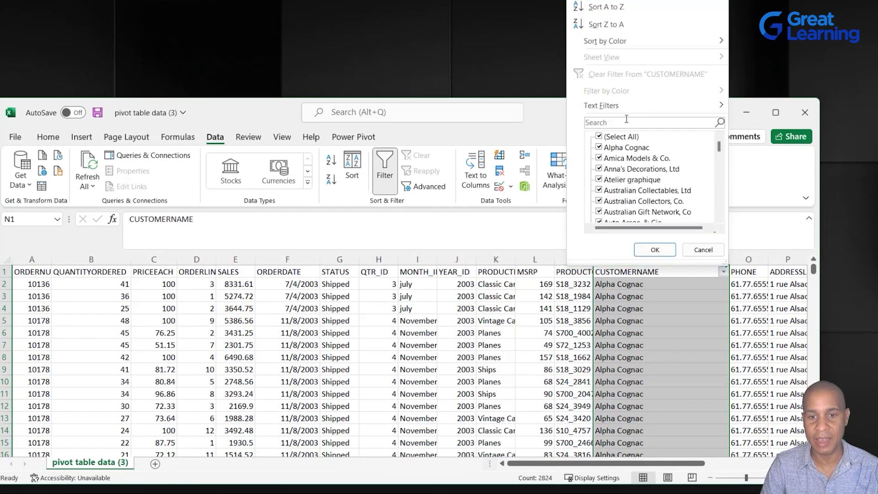
{"action": "mouse_move", "coordinate": [632, 108]}
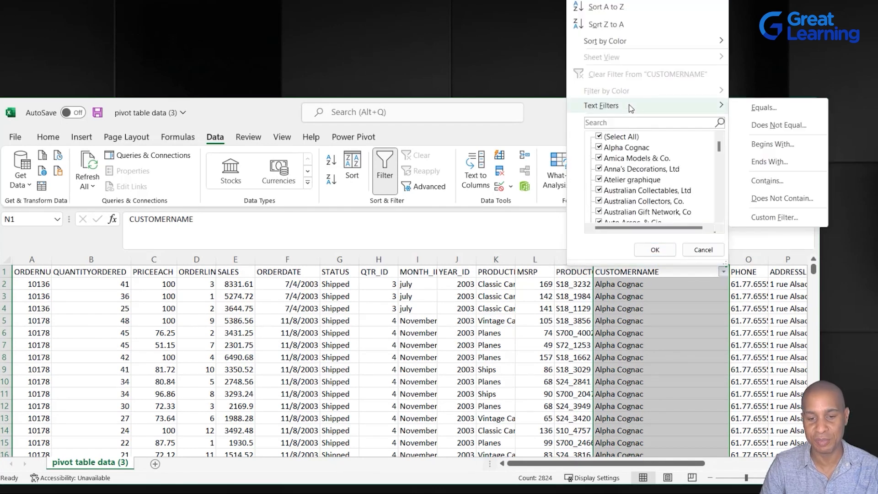
{"action": "left_click", "coordinate": [777, 147]}
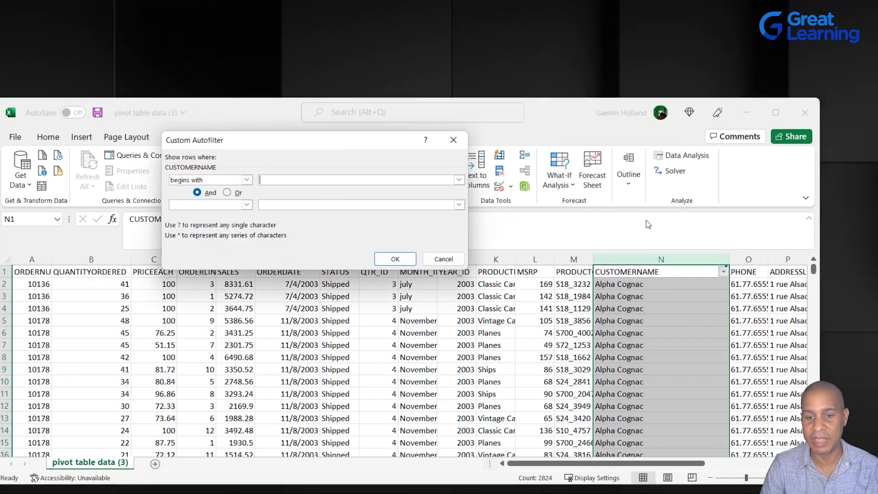
{"action": "left_click", "coordinate": [312, 178]}
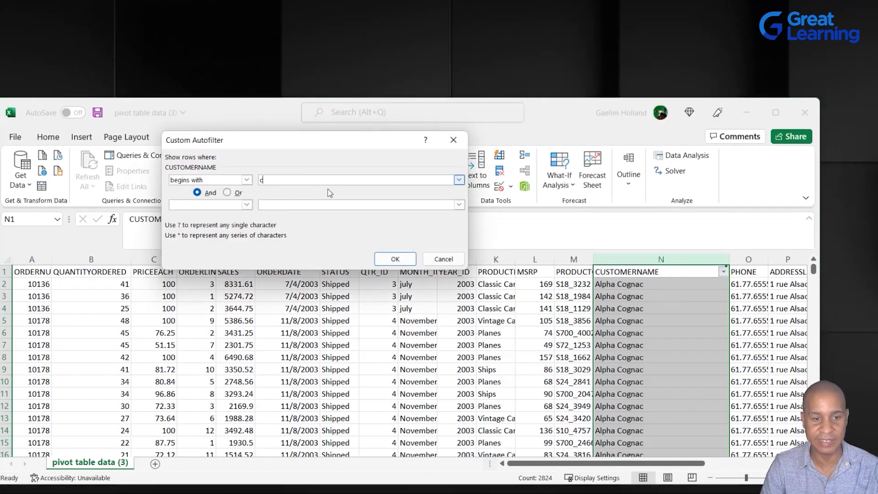
{"action": "left_click", "coordinate": [400, 259]}
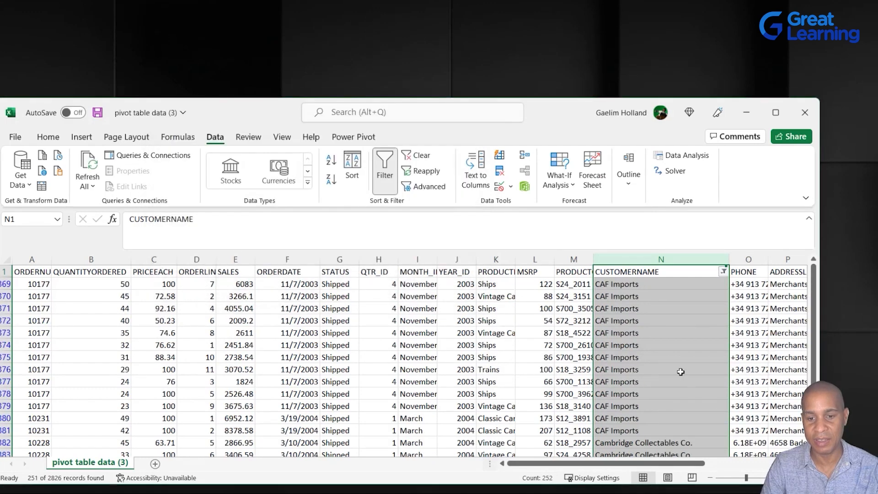
Remove the filter from the CUSTOMERNAME column to show all rows
{"action": "left_click", "coordinate": [385, 170]}
{"action": "left_click", "coordinate": [440, 344]}
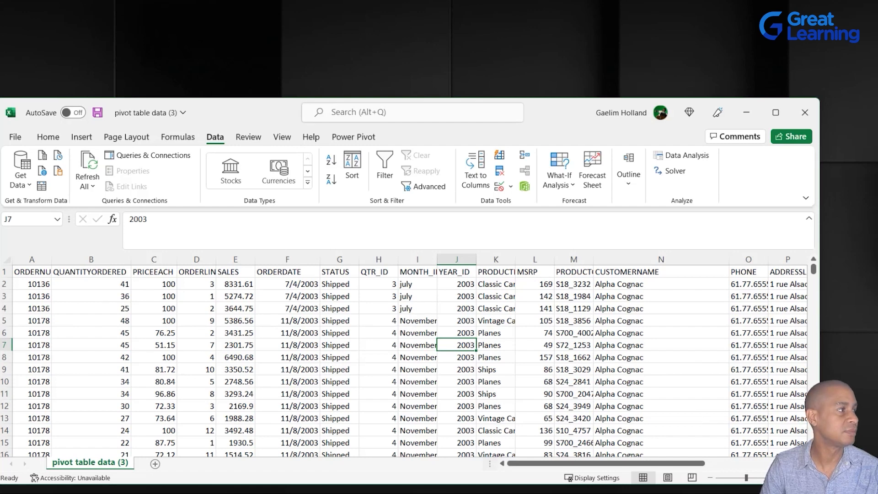
Look through the order rows of the sales data and return to the header row
{"action": "key", "text": "alt+Tab"}
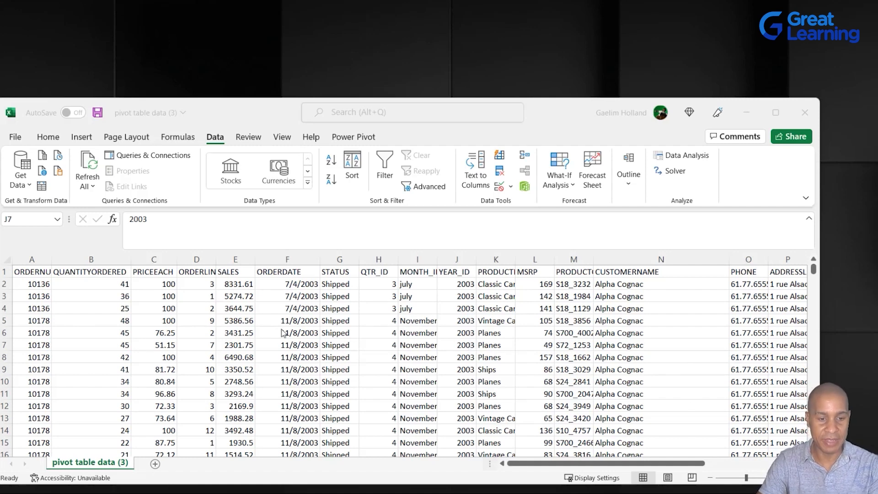
{"action": "scroll", "coordinate": [306, 312], "scroll_direction": "down", "scroll_amount": 3}
{"action": "scroll", "coordinate": [307, 313], "scroll_direction": "up", "scroll_amount": 2}
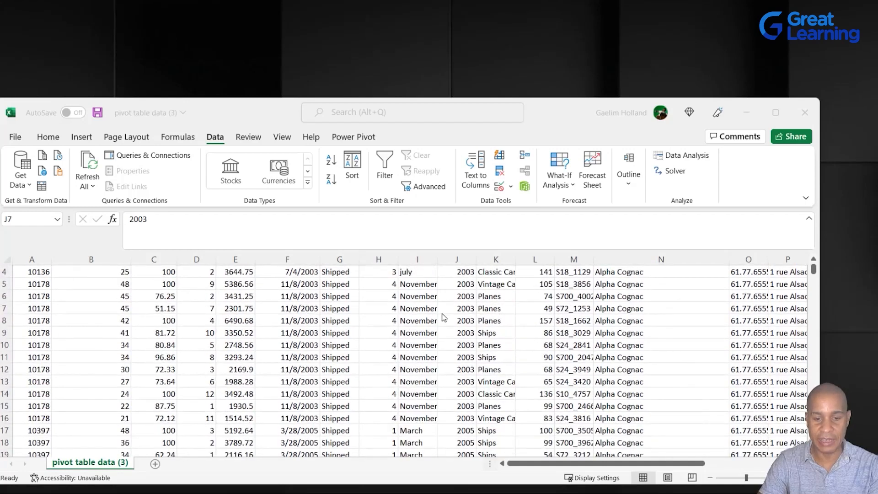
{"action": "scroll", "coordinate": [442, 323], "scroll_direction": "down", "scroll_amount": 7}
{"action": "scroll", "coordinate": [443, 322], "scroll_direction": "up", "scroll_amount": 3}
{"action": "scroll", "coordinate": [539, 320], "scroll_direction": "down", "scroll_amount": 8}
{"action": "scroll", "coordinate": [540, 320], "scroll_direction": "down", "scroll_amount": 5}
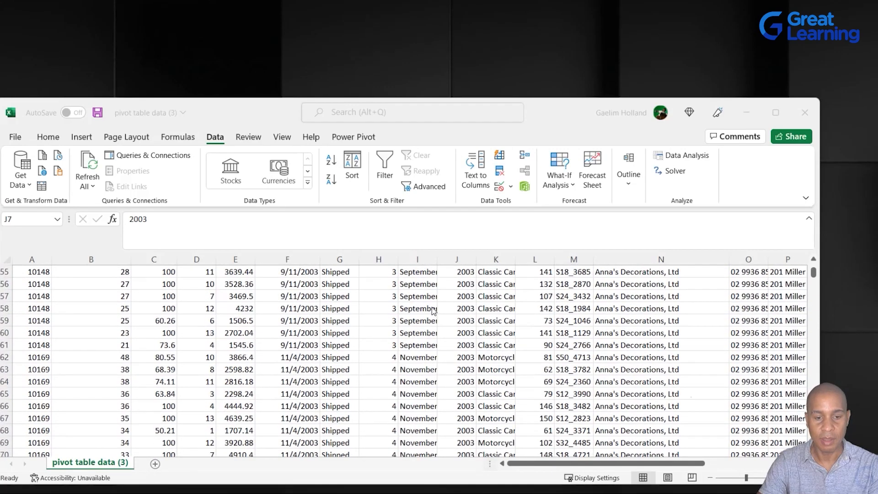
{"action": "scroll", "coordinate": [434, 312], "scroll_direction": "up", "scroll_amount": 8}
{"action": "scroll", "coordinate": [353, 308], "scroll_direction": "down", "scroll_amount": 11}
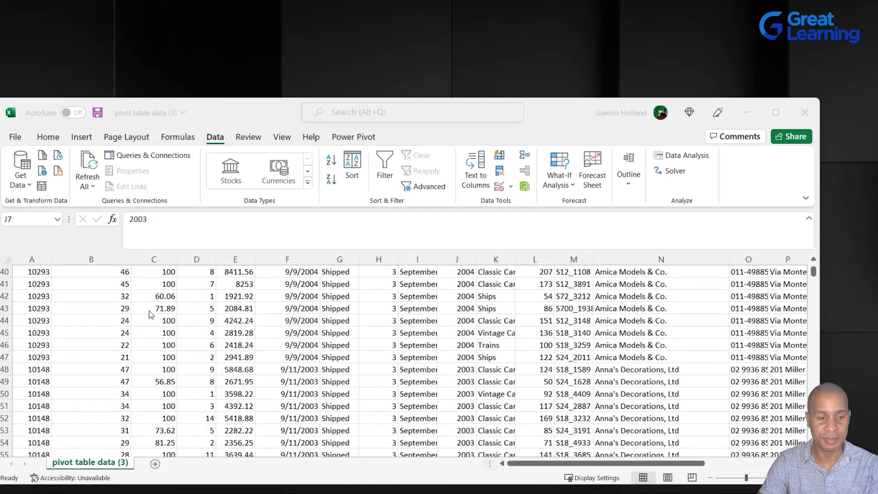
{"action": "scroll", "coordinate": [503, 332], "scroll_direction": "up", "scroll_amount": 11}
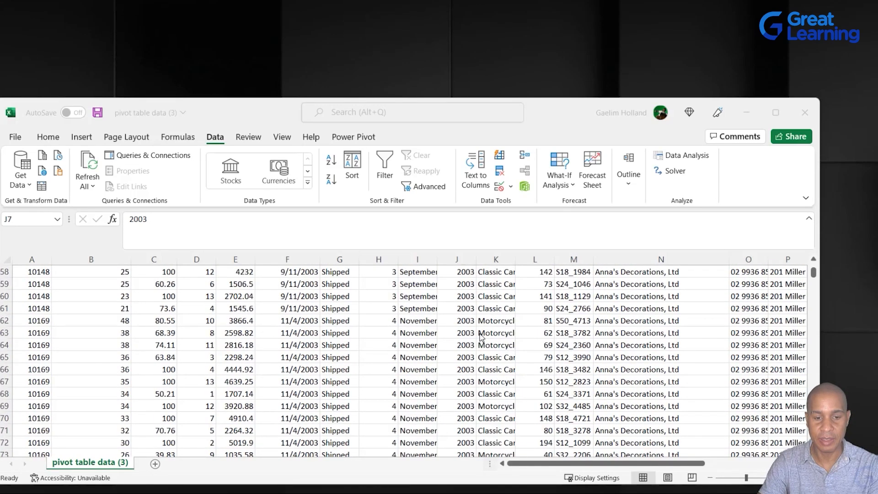
{"action": "scroll", "coordinate": [476, 337], "scroll_direction": "up", "scroll_amount": 10}
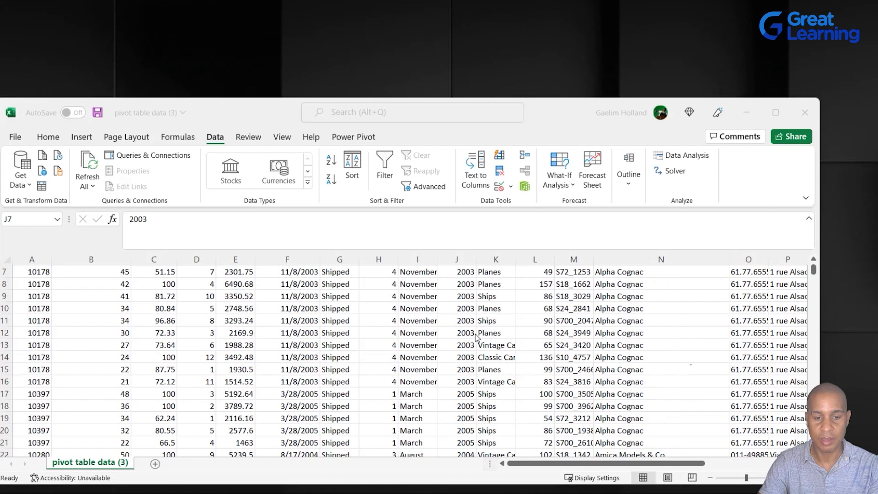
{"action": "scroll", "coordinate": [475, 334], "scroll_direction": "down", "scroll_amount": 7}
{"action": "scroll", "coordinate": [589, 366], "scroll_direction": "up", "scroll_amount": 6}
{"action": "scroll", "coordinate": [526, 357], "scroll_direction": "up", "scroll_amount": 1}
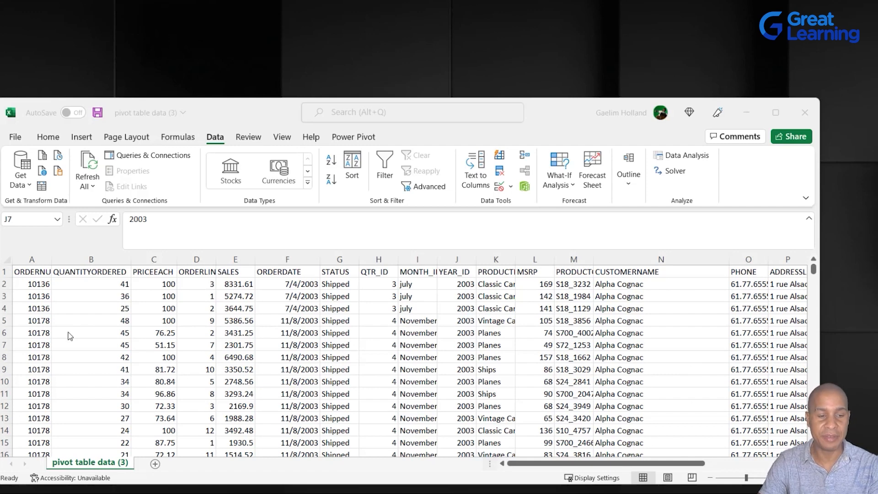
Insert a PivotTable on a new worksheet from the whole sales data range $A$1:$Y$2824
{"action": "left_click", "coordinate": [466, 324]}
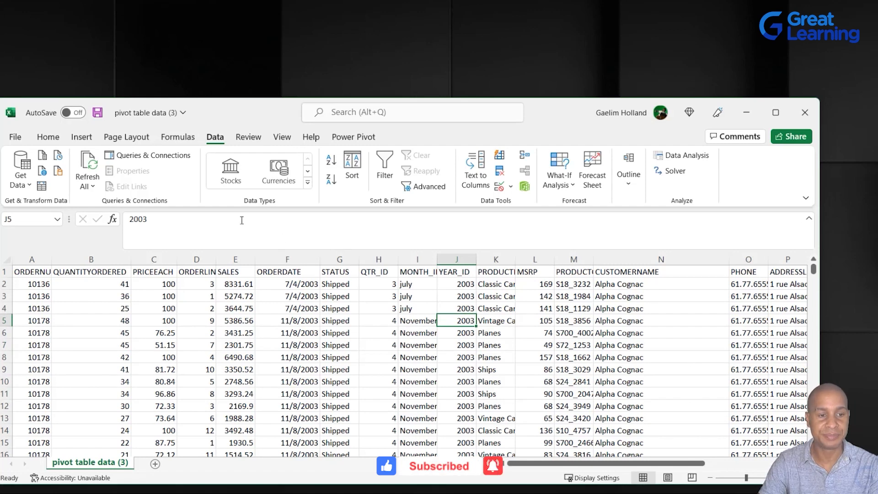
{"action": "left_click", "coordinate": [42, 140]}
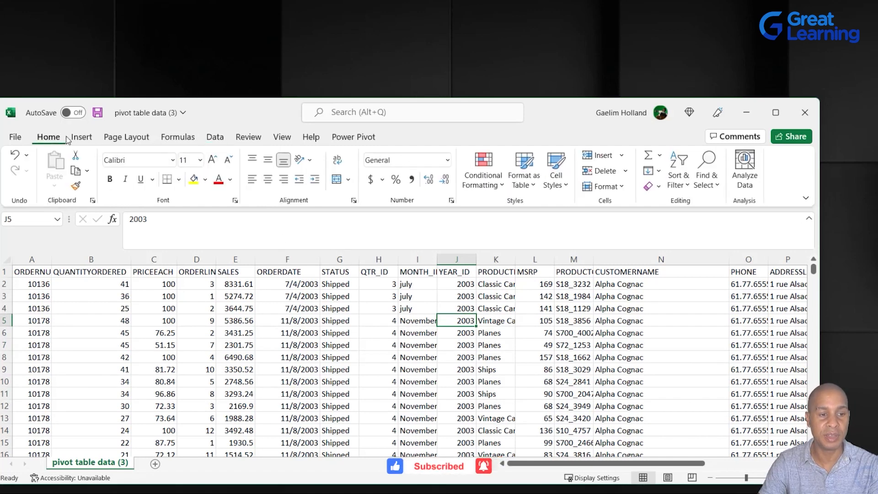
{"action": "left_click", "coordinate": [82, 137]}
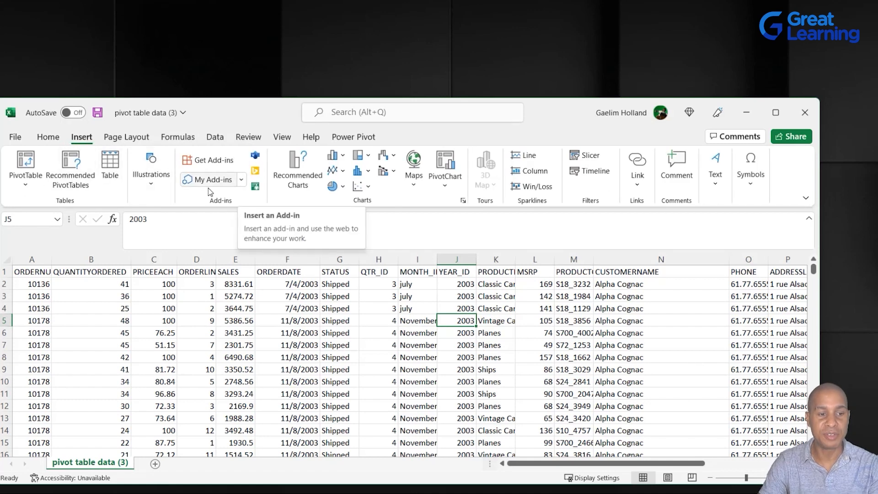
{"action": "left_click", "coordinate": [26, 165]}
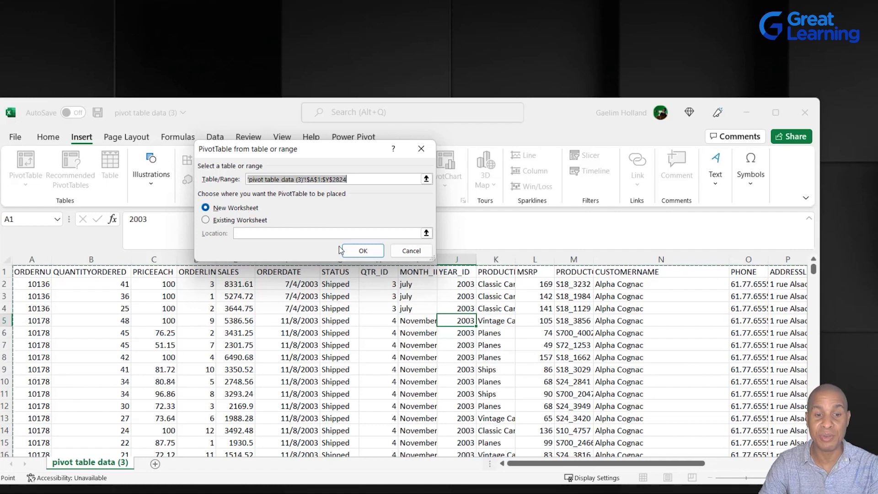
{"action": "left_click", "coordinate": [362, 251]}
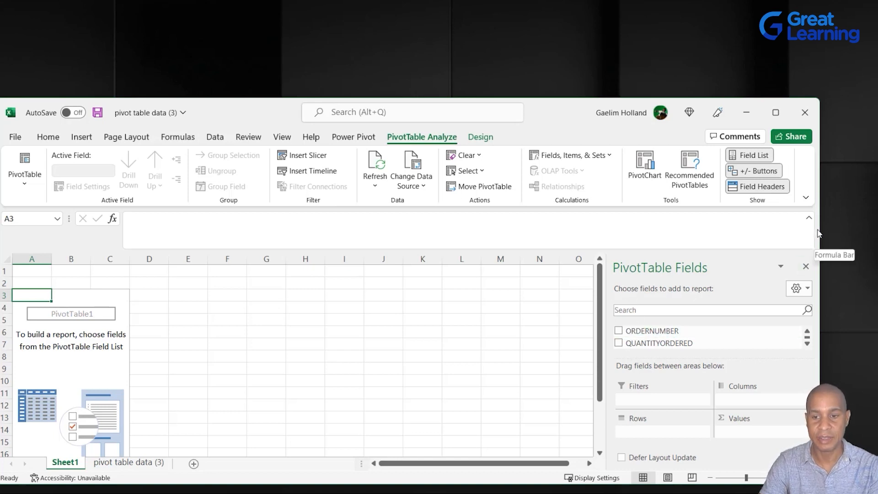
Reposition and enlarge the workbook window, and select the empty pivot table to show its field list
{"action": "left_click_drag", "start_coordinate": [820, 232], "coordinate": [795, 228]}
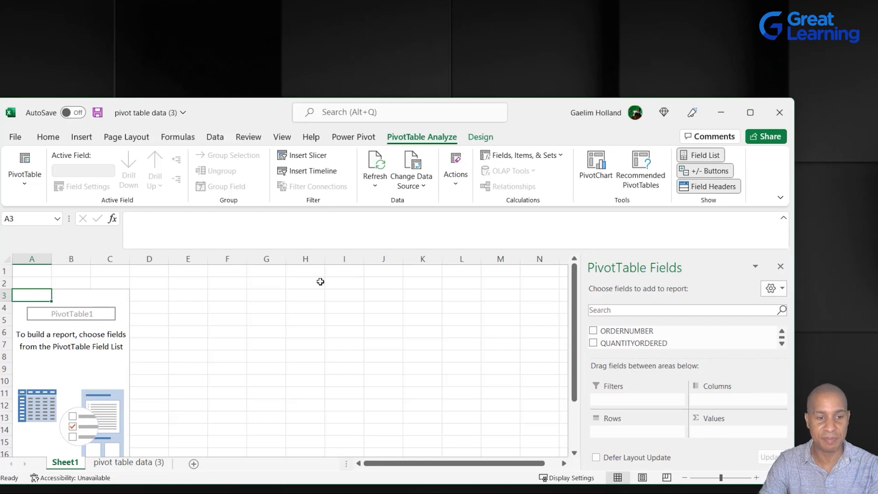
{"action": "left_click_drag", "start_coordinate": [251, 110], "coordinate": [246, 46]}
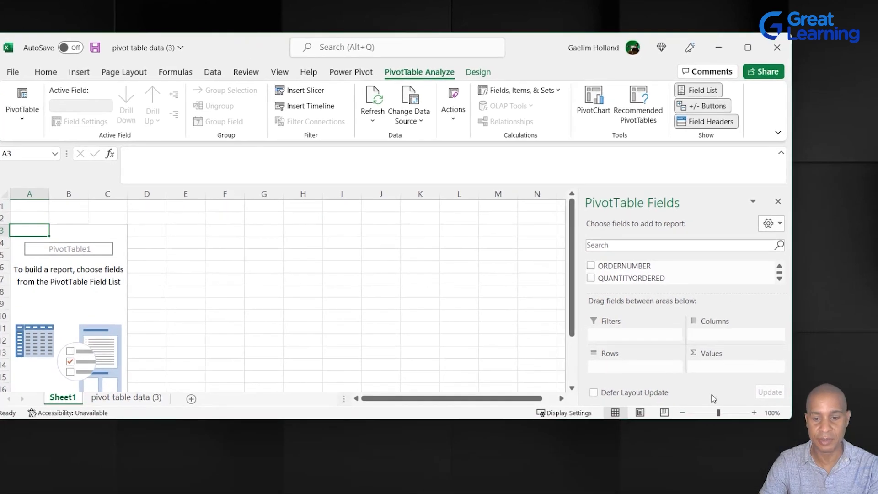
{"action": "left_click_drag", "start_coordinate": [788, 411], "coordinate": [787, 415]}
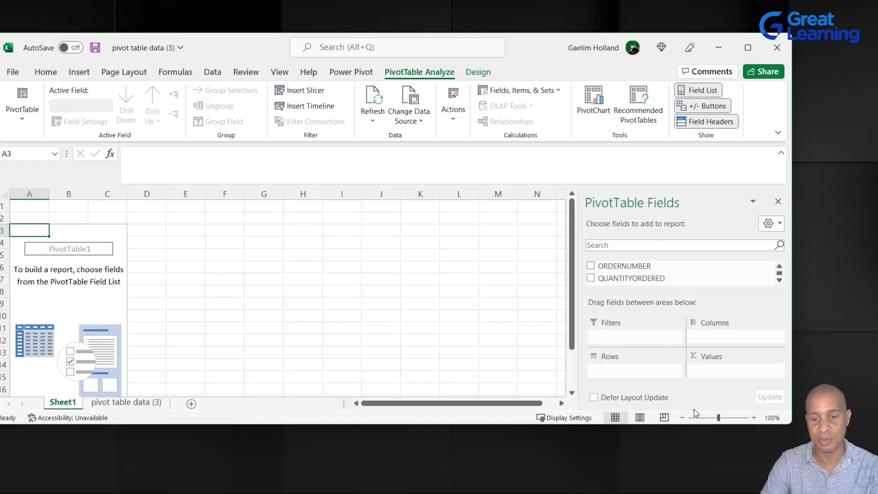
{"action": "left_click", "coordinate": [484, 463]}
{"action": "left_click", "coordinate": [499, 425]}
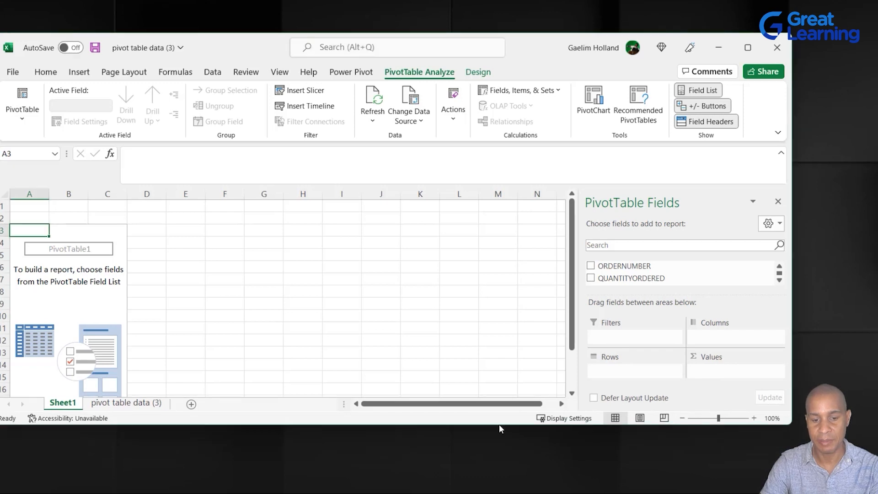
{"action": "double_click", "coordinate": [498, 428]}
{"action": "double_click", "coordinate": [498, 429]}
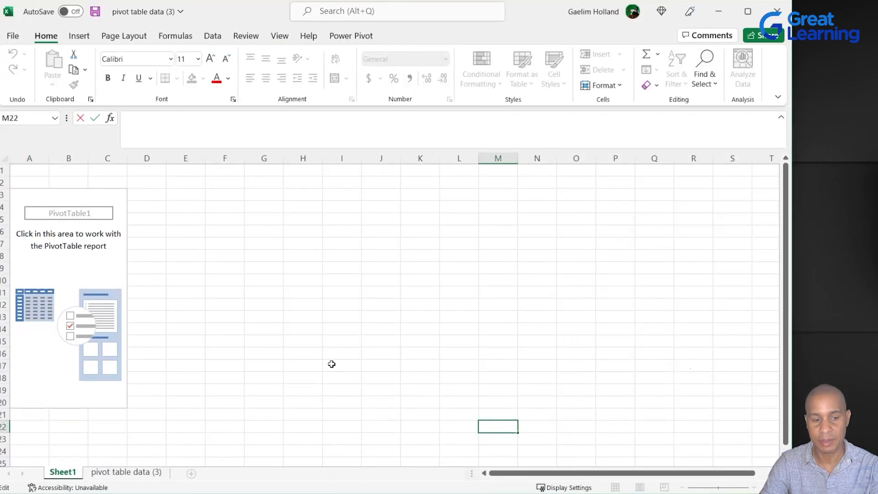
{"action": "left_click", "coordinate": [141, 334]}
{"action": "left_click", "coordinate": [72, 311]}
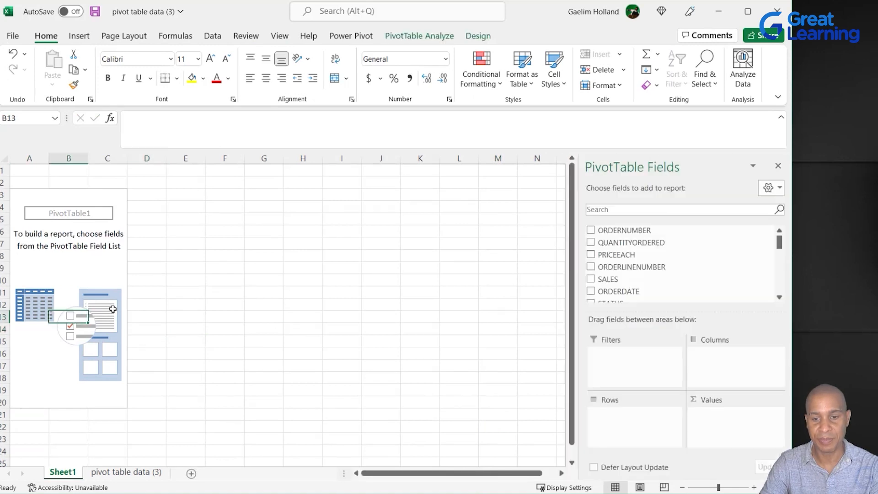
Add the YEAR_ID field to the pivot table's columns, and move it to the rows instead
{"action": "scroll", "coordinate": [686, 275], "scroll_direction": "down", "scroll_amount": 7}
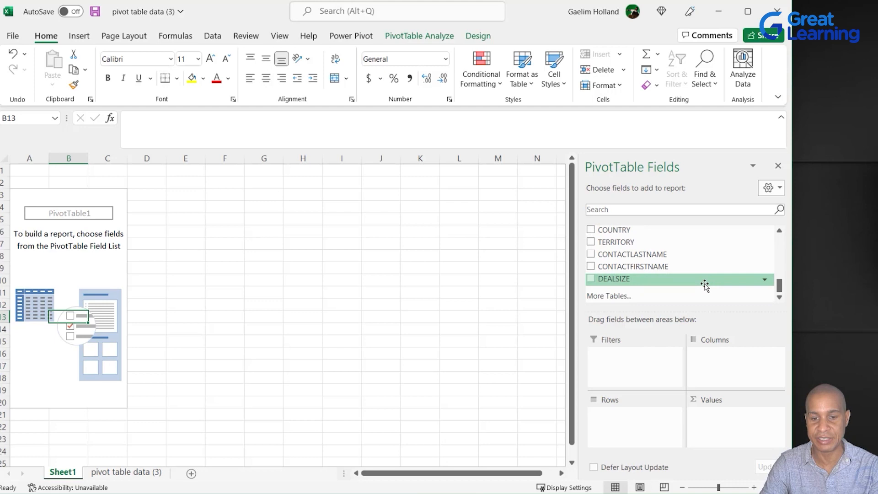
{"action": "scroll", "coordinate": [704, 284], "scroll_direction": "up", "scroll_amount": 7}
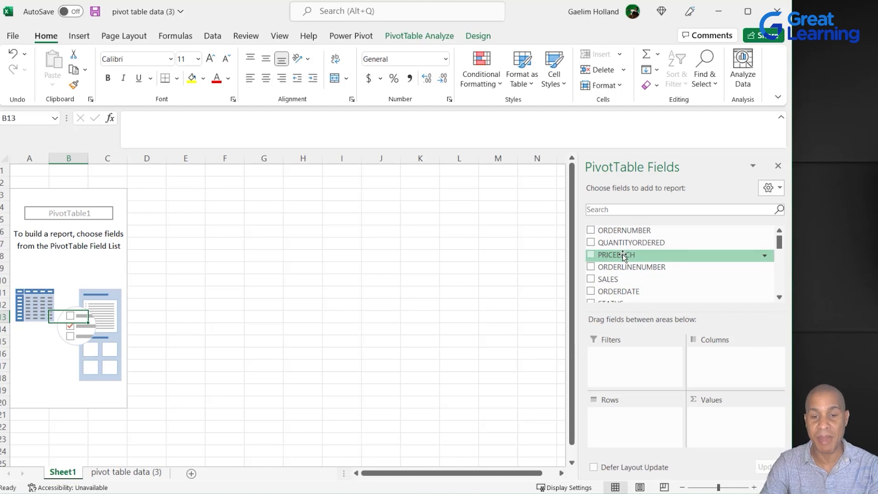
{"action": "scroll", "coordinate": [700, 263], "scroll_direction": "down", "scroll_amount": 6}
{"action": "scroll", "coordinate": [699, 266], "scroll_direction": "down", "scroll_amount": 1}
{"action": "scroll", "coordinate": [696, 267], "scroll_direction": "up", "scroll_amount": 4}
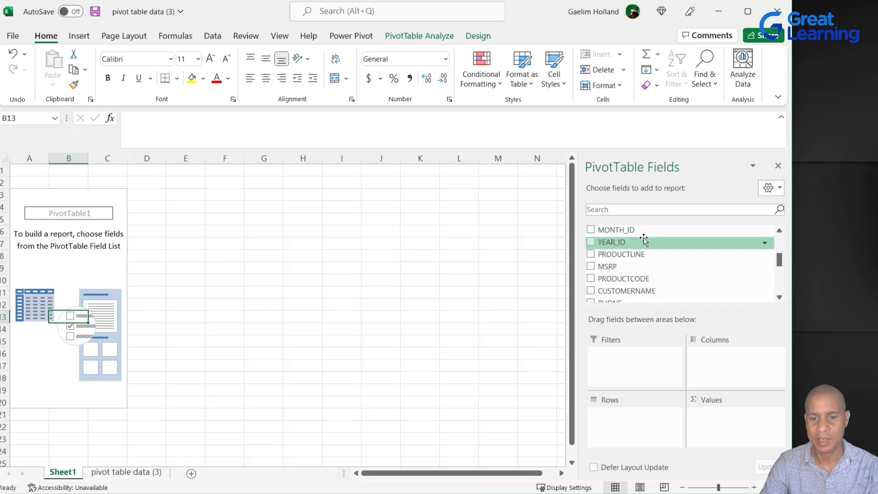
{"action": "scroll", "coordinate": [645, 239], "scroll_direction": "up", "scroll_amount": 1}
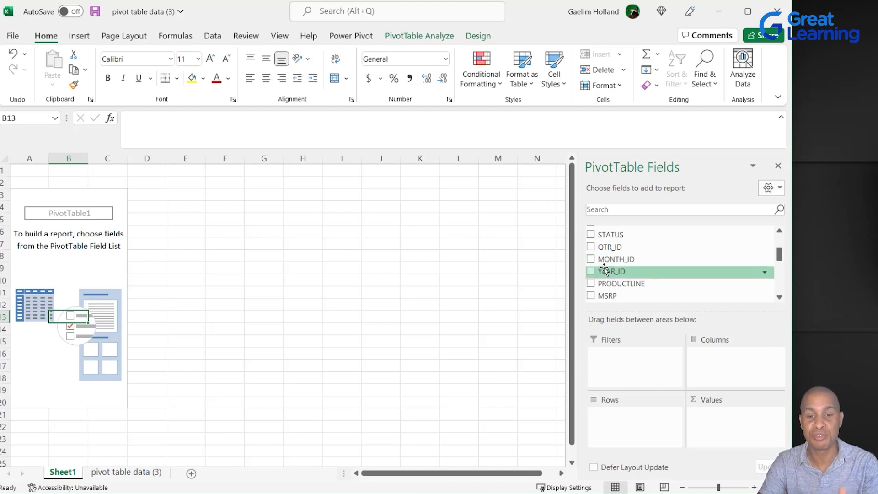
{"action": "left_click_drag", "start_coordinate": [606, 270], "coordinate": [707, 354]}
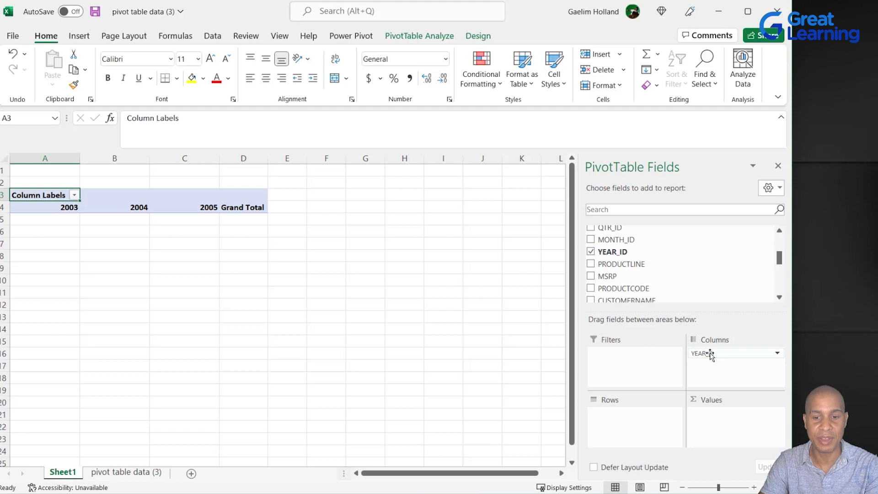
{"action": "left_click_drag", "start_coordinate": [711, 355], "coordinate": [616, 417]}
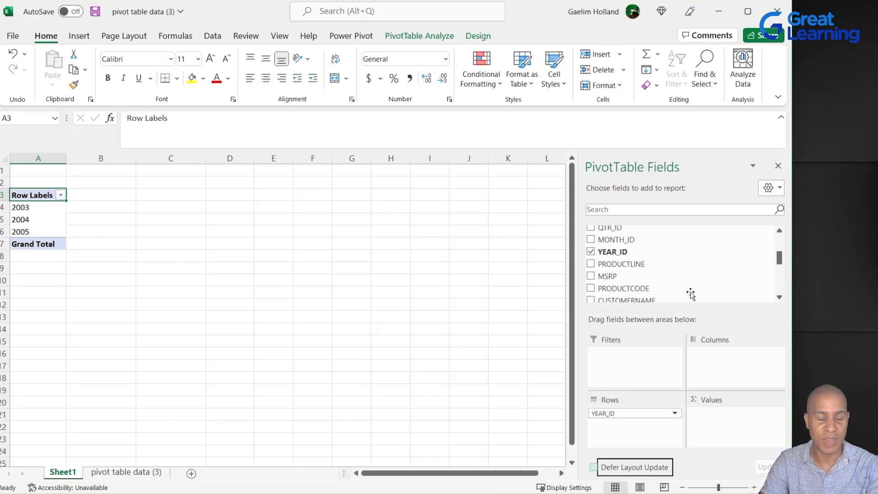
Add ORDERLINENUMBER to the pivot table's values, and replace it with QUANTITYORDERED
{"action": "scroll", "coordinate": [723, 262], "scroll_direction": "down", "scroll_amount": 4}
{"action": "scroll", "coordinate": [723, 271], "scroll_direction": "down", "scroll_amount": 1}
{"action": "scroll", "coordinate": [723, 271], "scroll_direction": "up", "scroll_amount": 6}
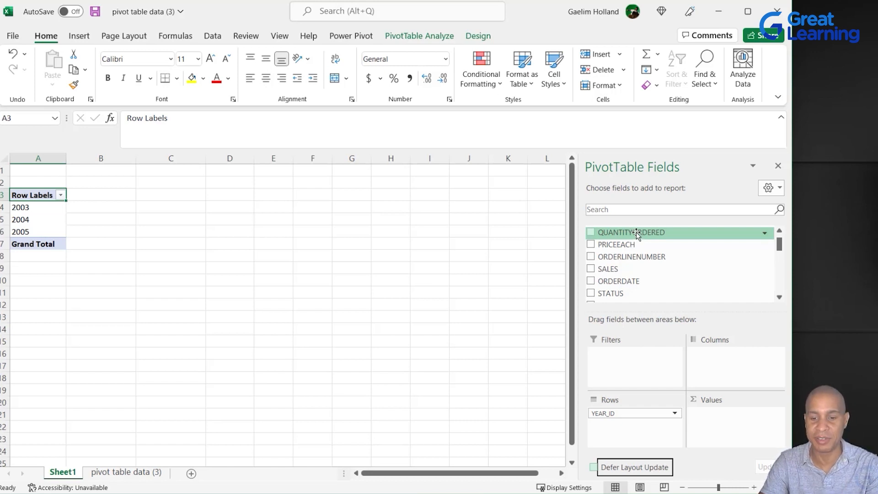
{"action": "left_click_drag", "start_coordinate": [657, 250], "coordinate": [722, 414]}
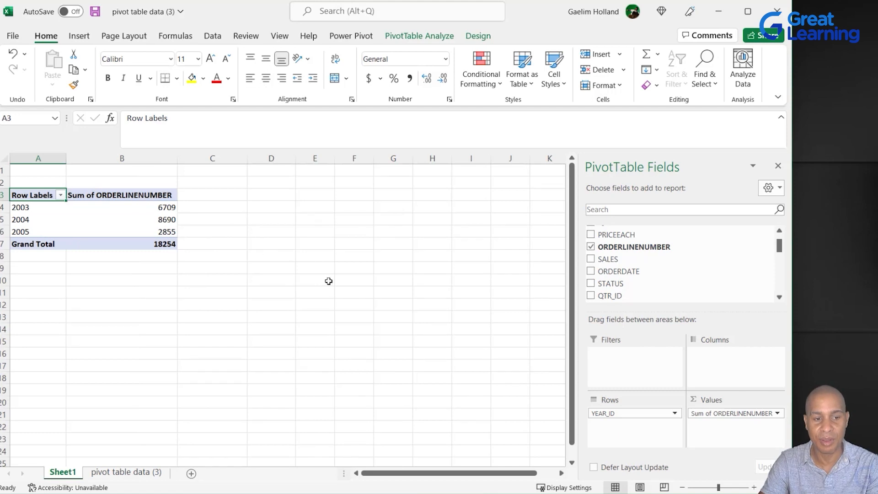
{"action": "left_click_drag", "start_coordinate": [712, 417], "coordinate": [730, 424]}
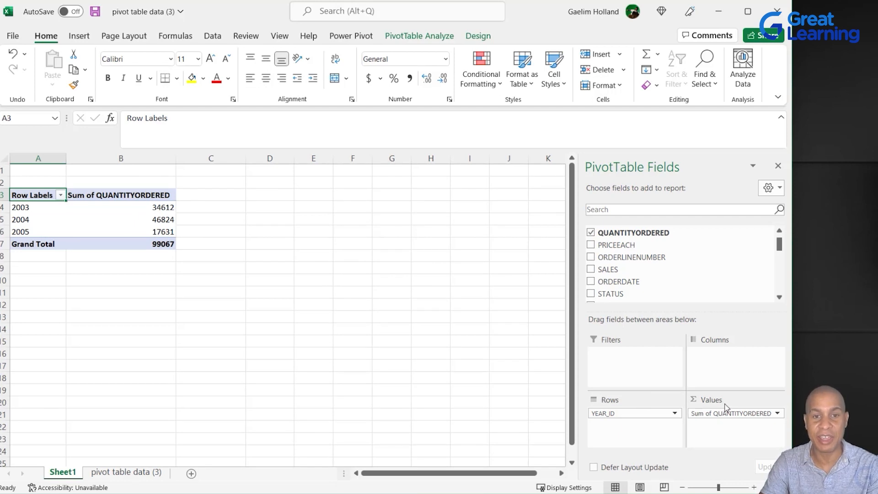
Change the QUANTITYORDERED value field to summarize by Average
{"action": "left_click", "coordinate": [776, 414]}
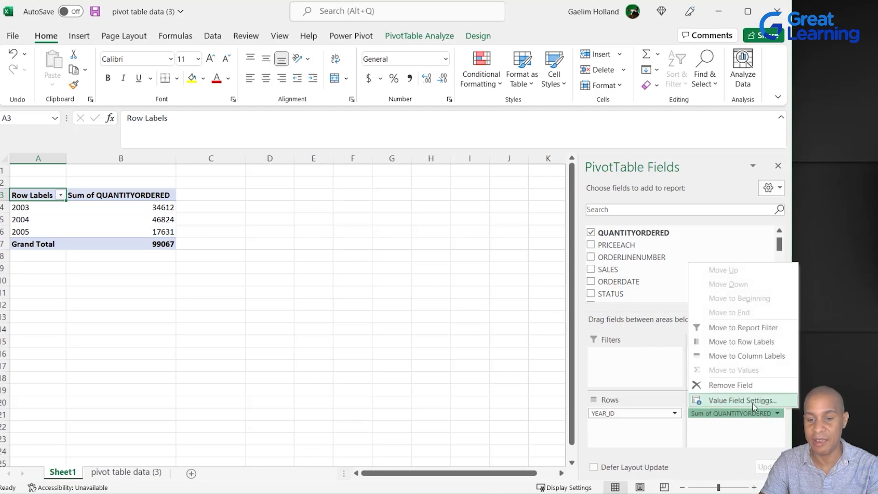
{"action": "left_click", "coordinate": [753, 403]}
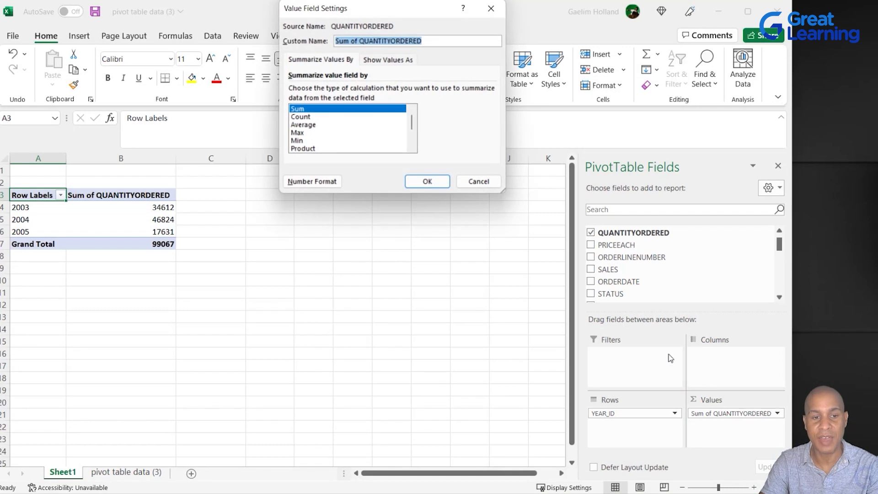
{"action": "left_click", "coordinate": [319, 126]}
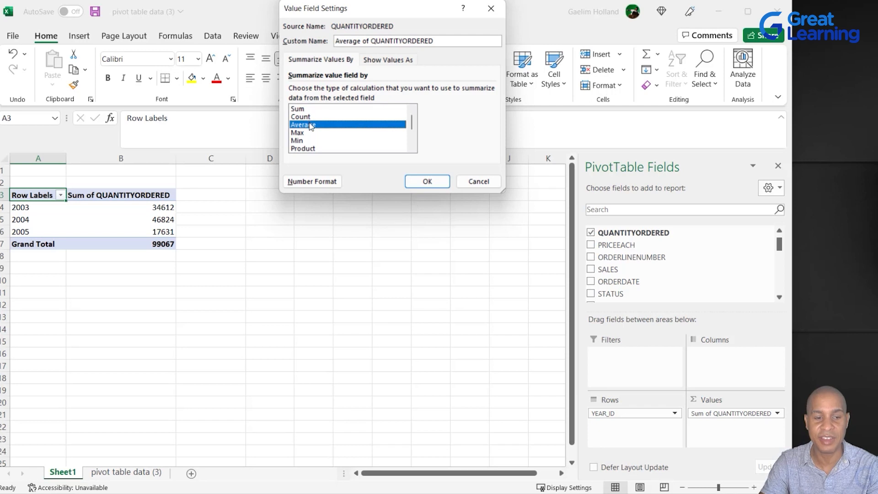
{"action": "key", "text": "Return"}
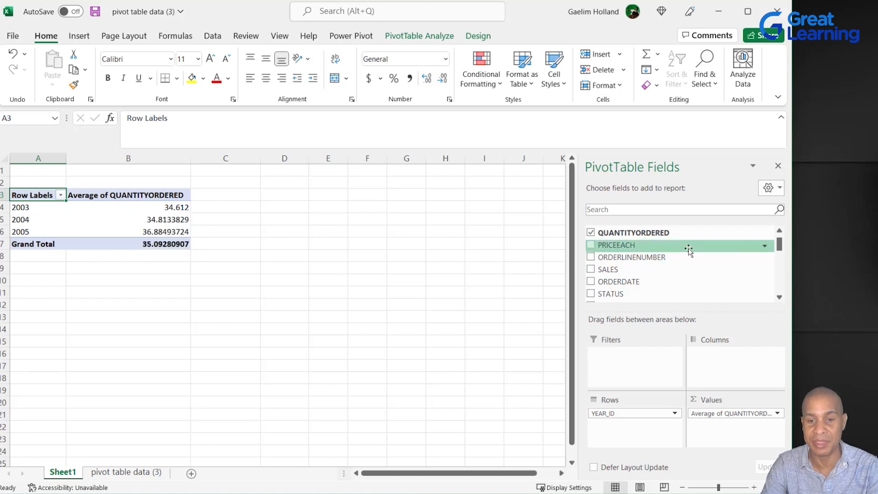
Search the pivot fields for "mon", add MONTH_ID, and arrange MONTH_ID as rows with YEAR_ID as columns
{"action": "left_click", "coordinate": [627, 208]}
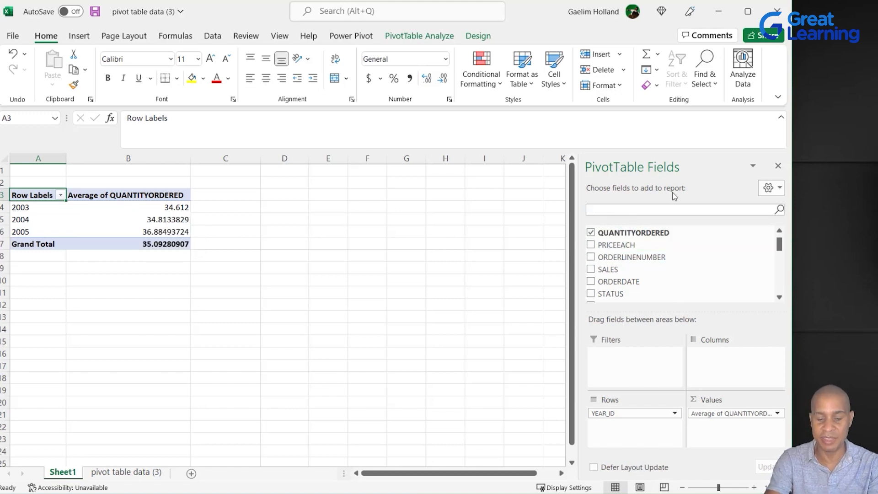
{"action": "type", "text": "mon"}
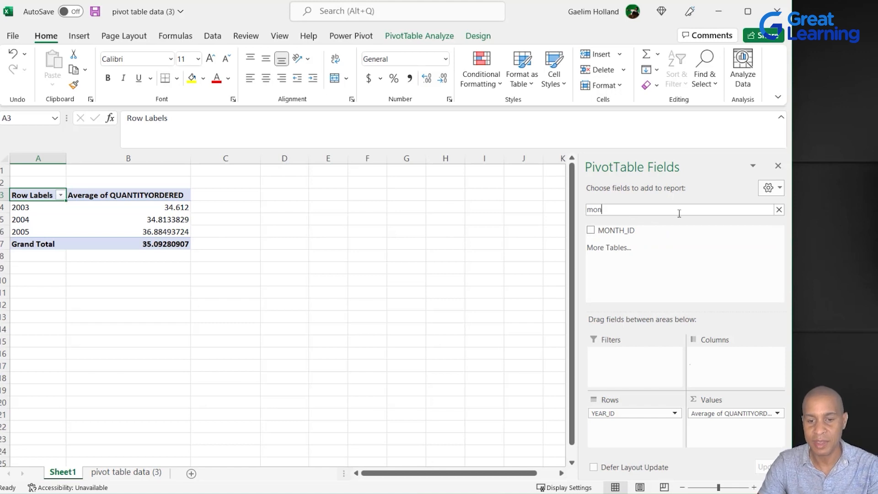
{"action": "left_click_drag", "start_coordinate": [627, 230], "coordinate": [716, 361]}
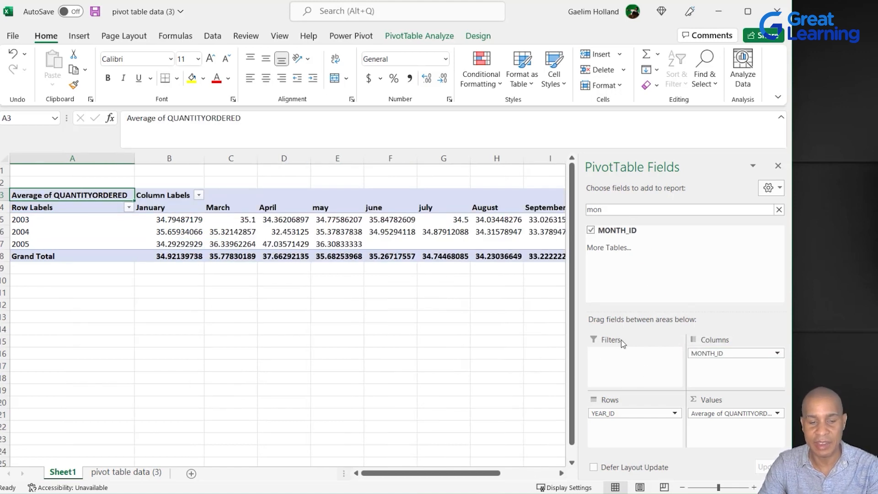
{"action": "mouse_move", "coordinate": [623, 417]}
{"action": "left_mouse_down"}
{"action": "mouse_move", "coordinate": [663, 416]}
{"action": "mouse_move", "coordinate": [731, 385]}
{"action": "mouse_move", "coordinate": [720, 372]}
{"action": "mouse_move", "coordinate": [681, 379]}
{"action": "mouse_move", "coordinate": [639, 417]}
{"action": "left_mouse_up"}
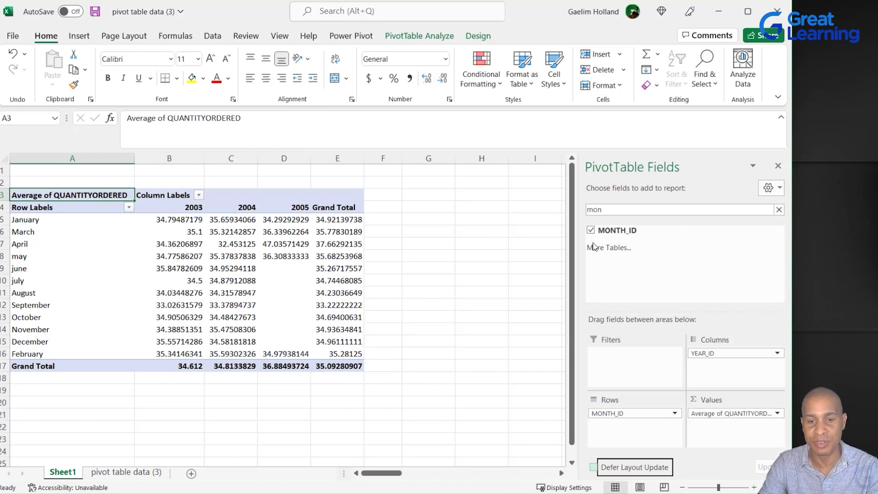
Search the pivot fields for "cust" and add CUSTOMERNAME to the rows beneath MONTH_ID
{"action": "double_click", "coordinate": [595, 209]}
{"action": "type", "text": "cys"}
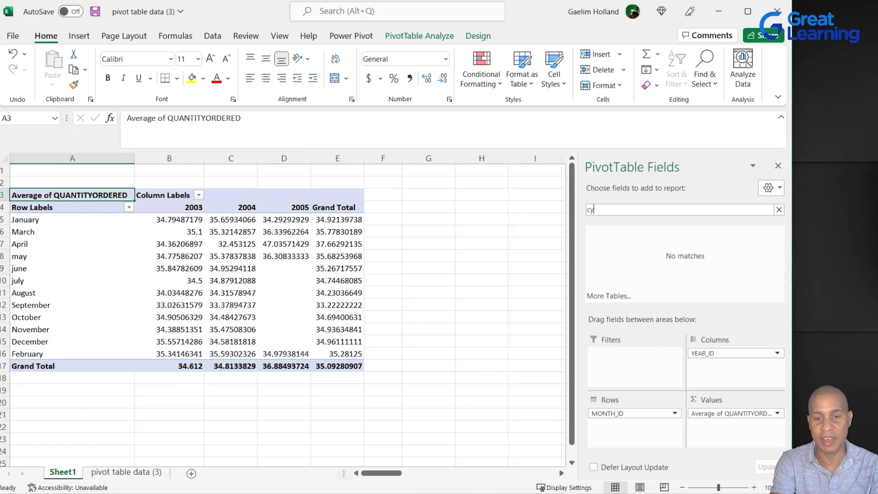
{"action": "key", "text": "BackSpace"}
{"action": "key", "text": "BackSpace"}
{"action": "type", "text": "ust"}
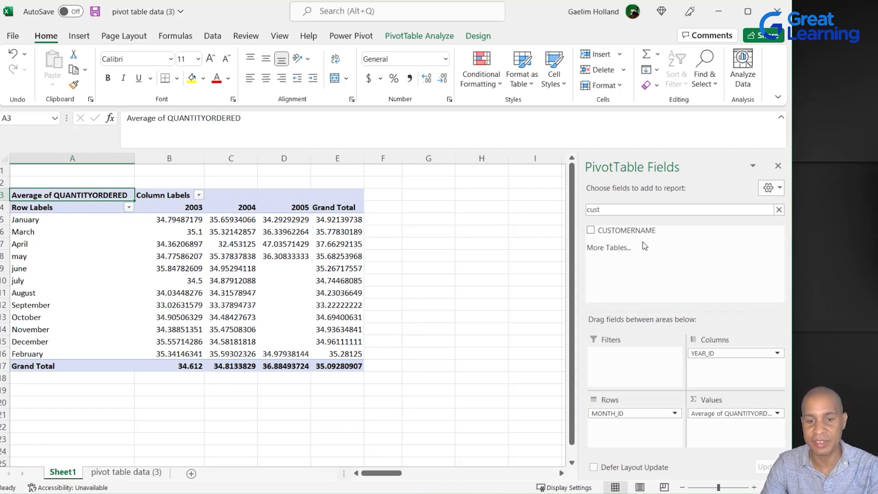
{"action": "mouse_move", "coordinate": [627, 230]}
{"action": "left_mouse_down"}
{"action": "mouse_move", "coordinate": [663, 302]}
{"action": "mouse_move", "coordinate": [679, 427]}
{"action": "mouse_move", "coordinate": [640, 430]}
{"action": "left_mouse_up"}
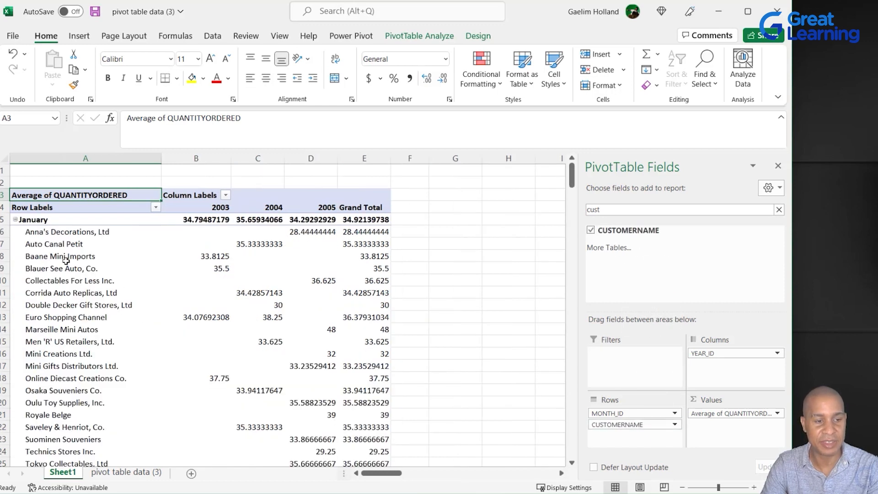
Look through the customer breakdown under each month, and move CUSTOMERNAME from the rows to the pivot table's filters
{"action": "mouse_move", "coordinate": [186, 216]}
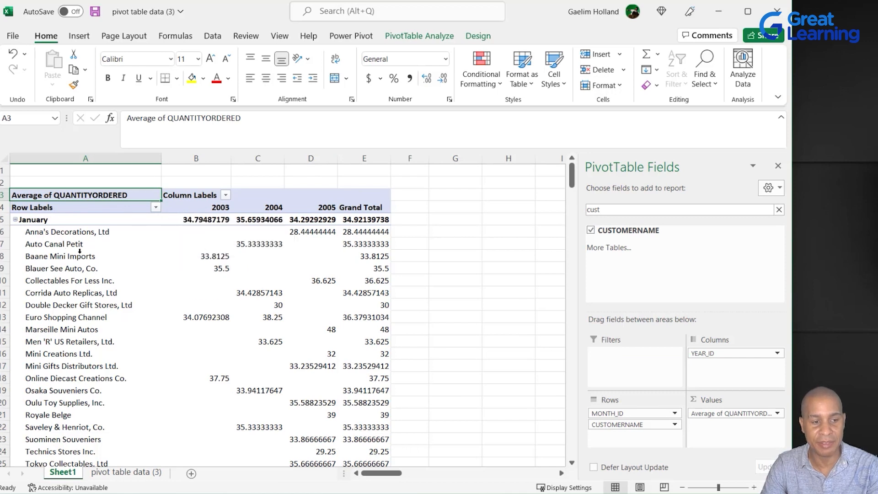
{"action": "scroll", "coordinate": [305, 316], "scroll_direction": "down", "scroll_amount": 2}
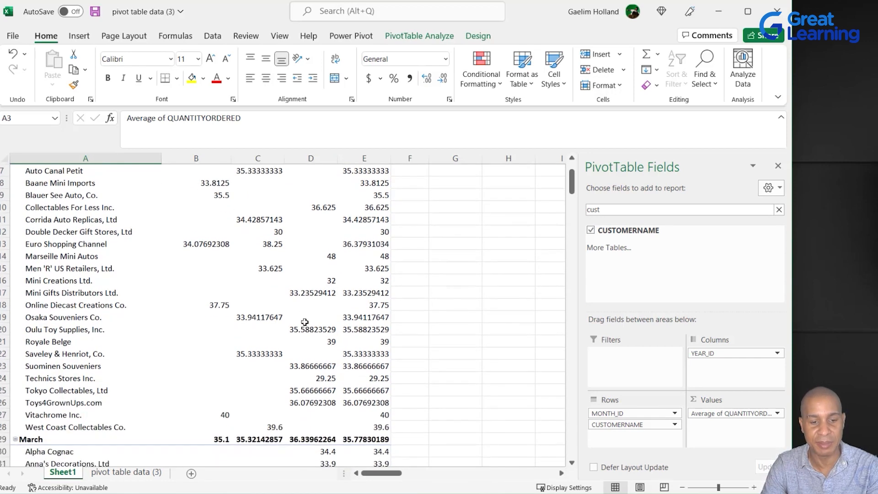
{"action": "scroll", "coordinate": [304, 330], "scroll_direction": "down", "scroll_amount": 11}
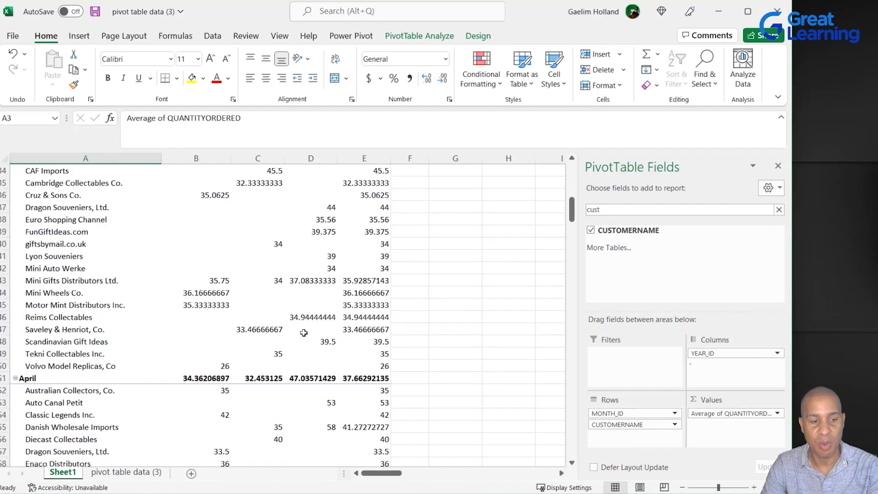
{"action": "scroll", "coordinate": [303, 336], "scroll_direction": "up", "scroll_amount": 13}
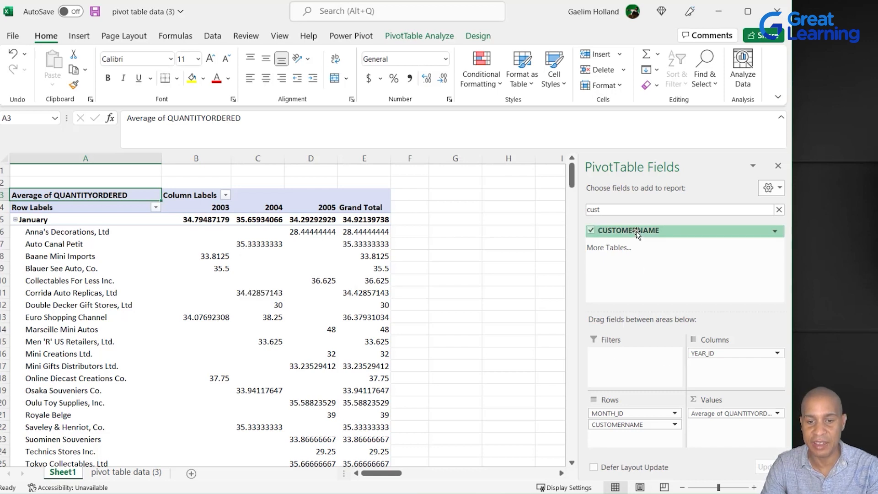
{"action": "left_click_drag", "start_coordinate": [639, 234], "coordinate": [624, 367]}
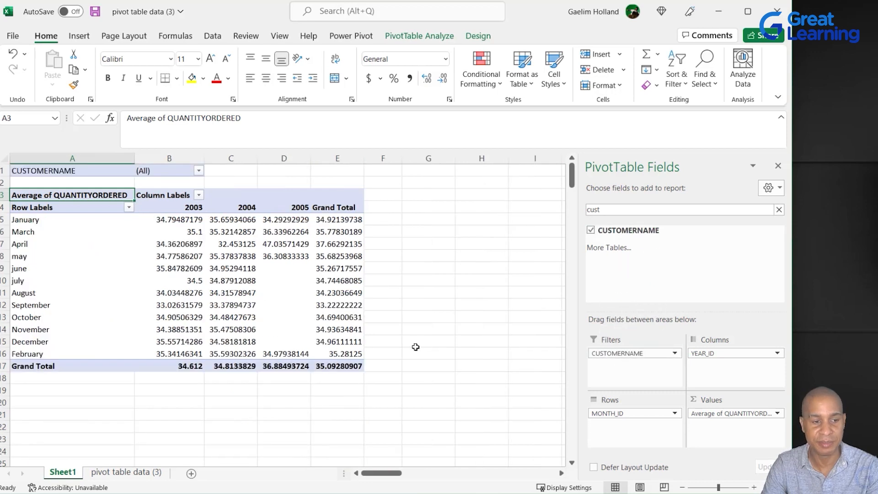
Allow multiple items in the CUSTOMERNAME report filter and restrict it to Alpha Cognac
{"action": "left_click", "coordinate": [199, 172]}
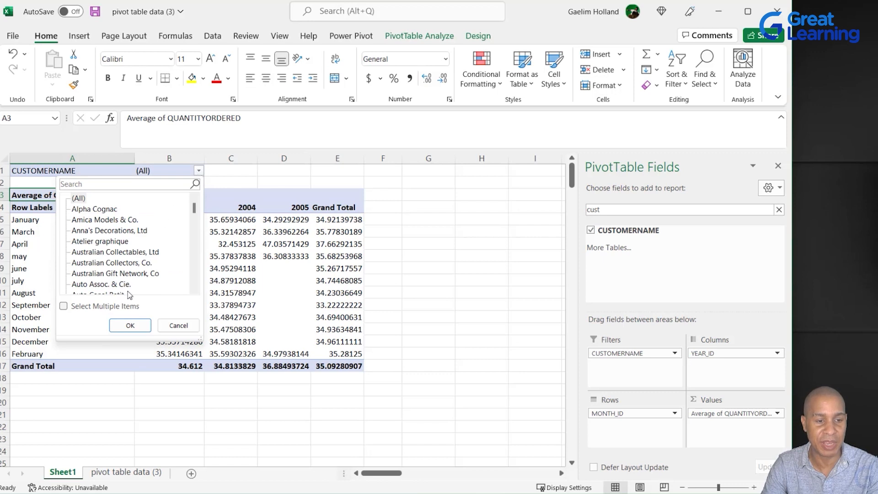
{"action": "left_click", "coordinate": [66, 307]}
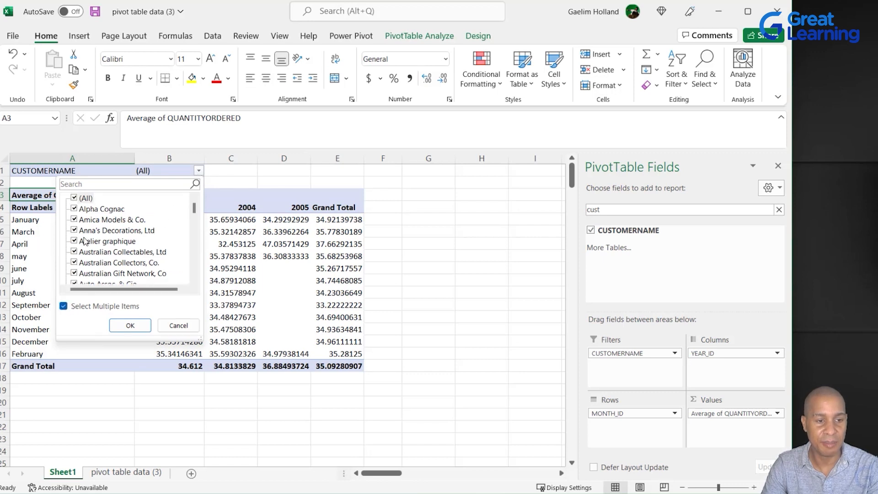
{"action": "left_click", "coordinate": [75, 198]}
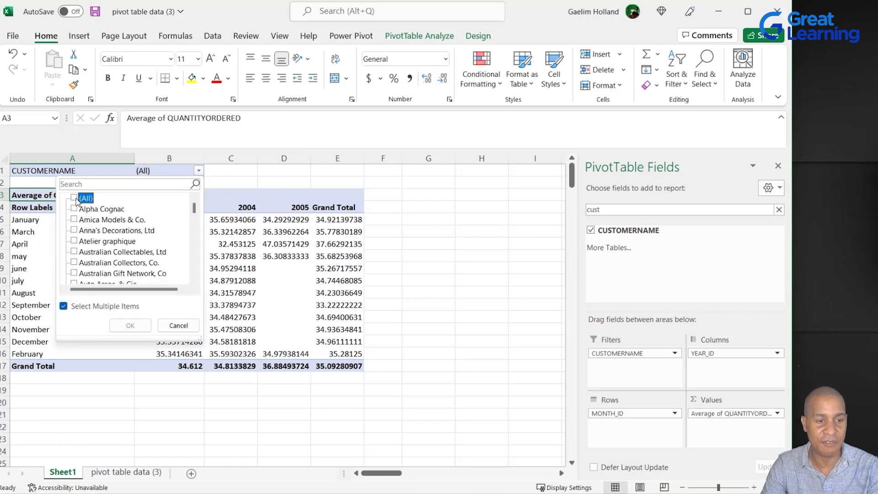
{"action": "left_click", "coordinate": [75, 209]}
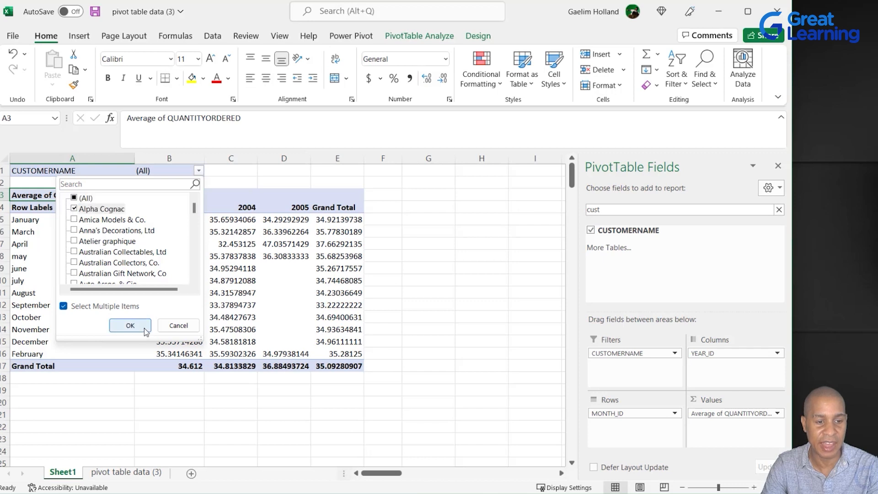
{"action": "left_click", "coordinate": [145, 326]}
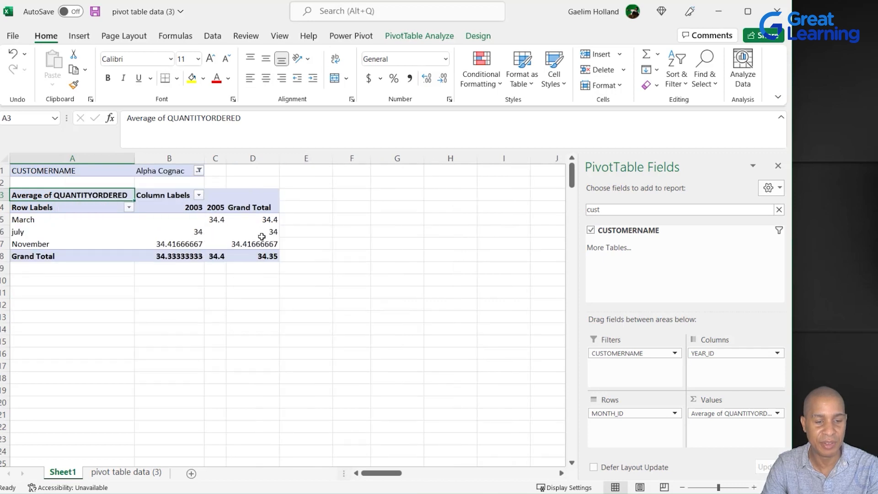
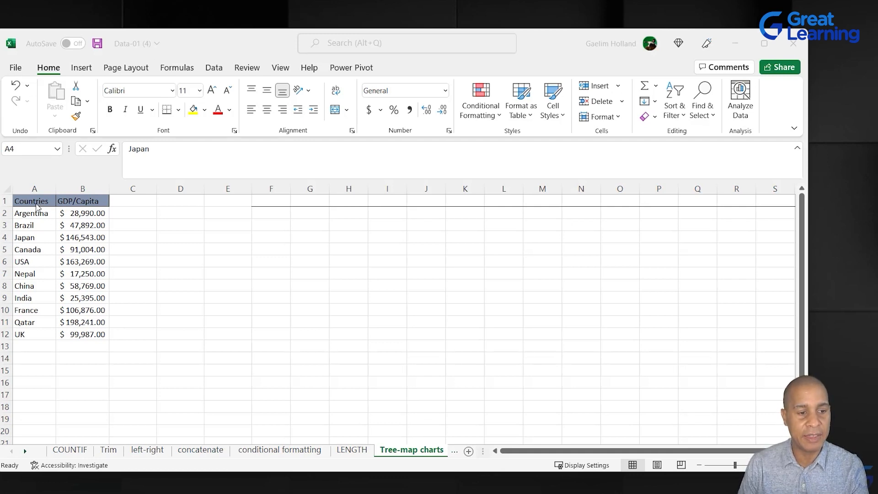
Examine the Countries and GDP/Capita columns on the Tree-map charts sheet of the Data-01 (4) workbook
{"action": "left_click", "coordinate": [47, 234]}
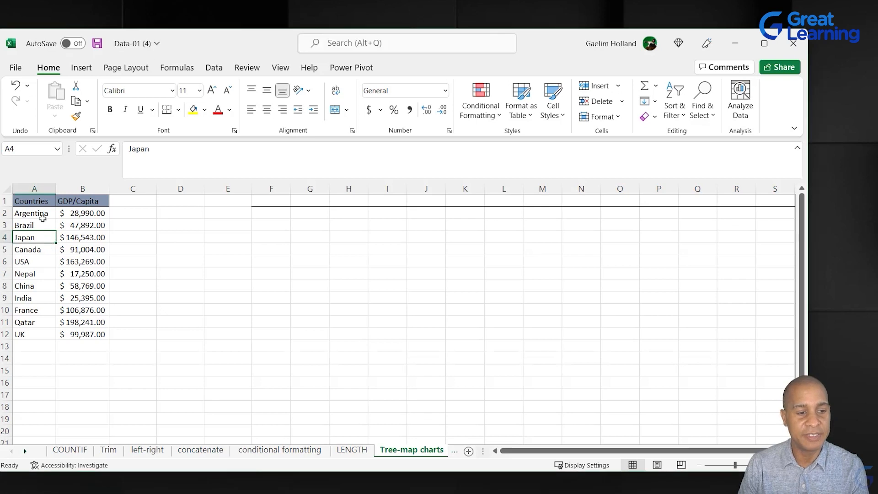
{"action": "left_click", "coordinate": [34, 188]}
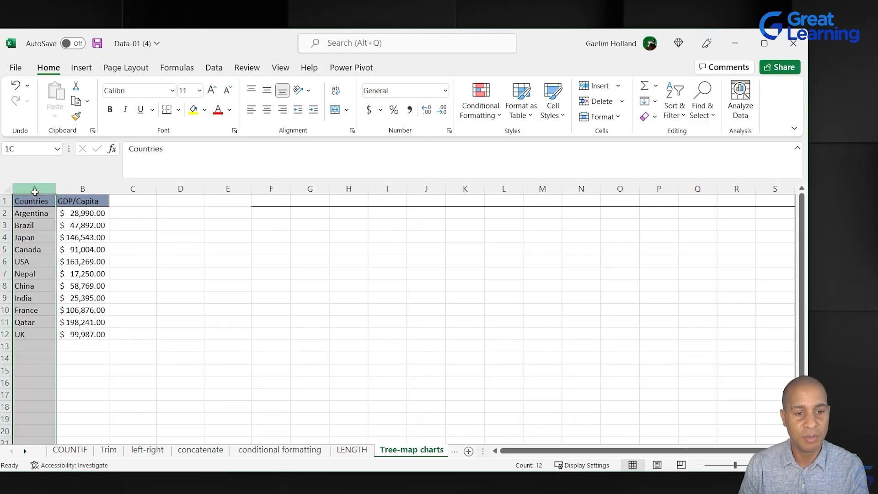
{"action": "left_click", "coordinate": [82, 234]}
{"action": "left_click", "coordinate": [82, 198]}
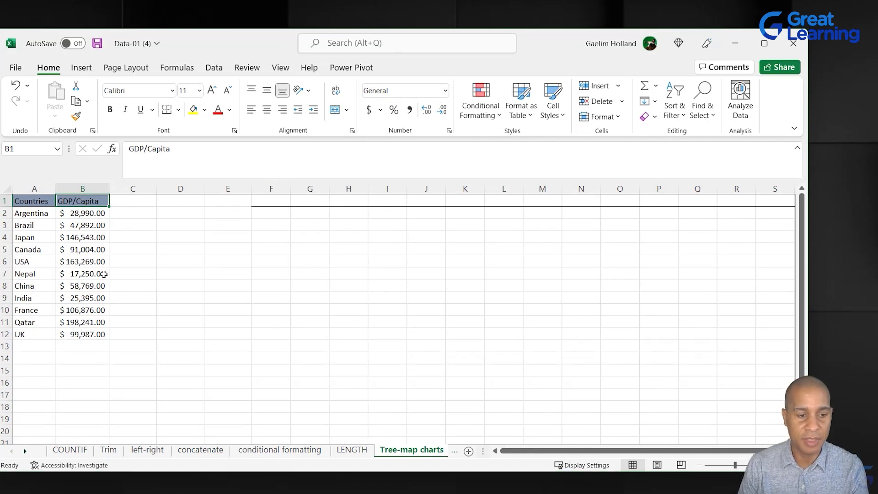
{"action": "left_click_drag", "start_coordinate": [83, 219], "coordinate": [83, 323]}
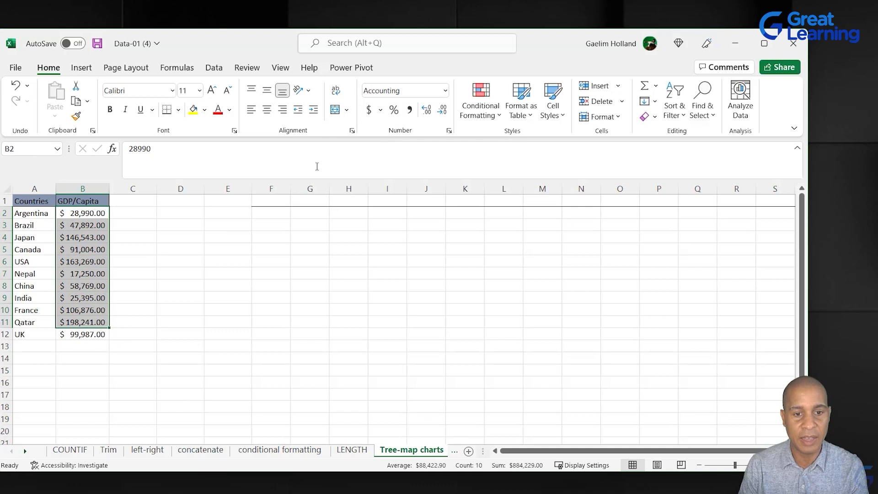
{"action": "left_click", "coordinate": [235, 291]}
Insert the recommended Clustered Column chart from the country and GDP data in A1:B12, and place it beside the table
{"action": "left_click_drag", "start_coordinate": [29, 201], "coordinate": [88, 335]}
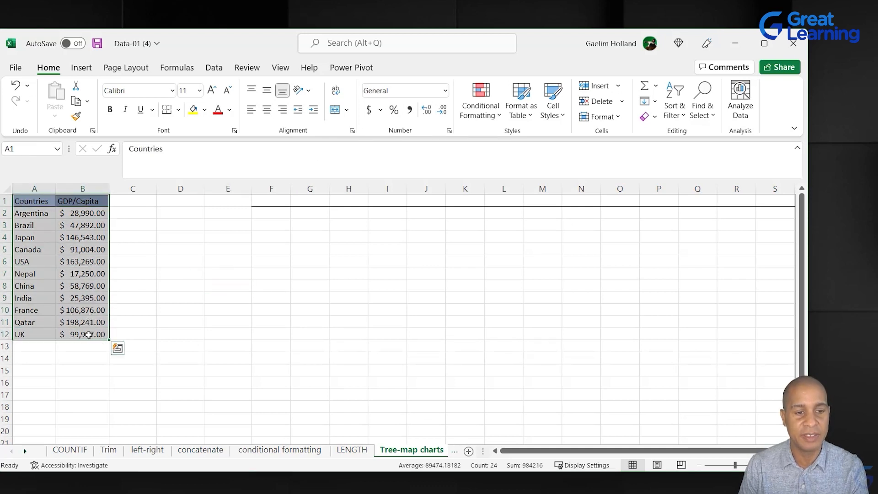
{"action": "left_click", "coordinate": [82, 68]}
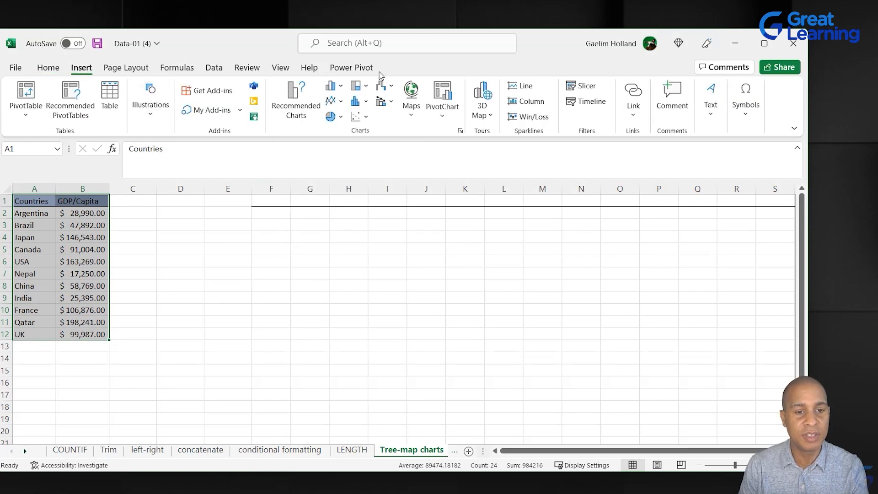
{"action": "left_click", "coordinate": [295, 106]}
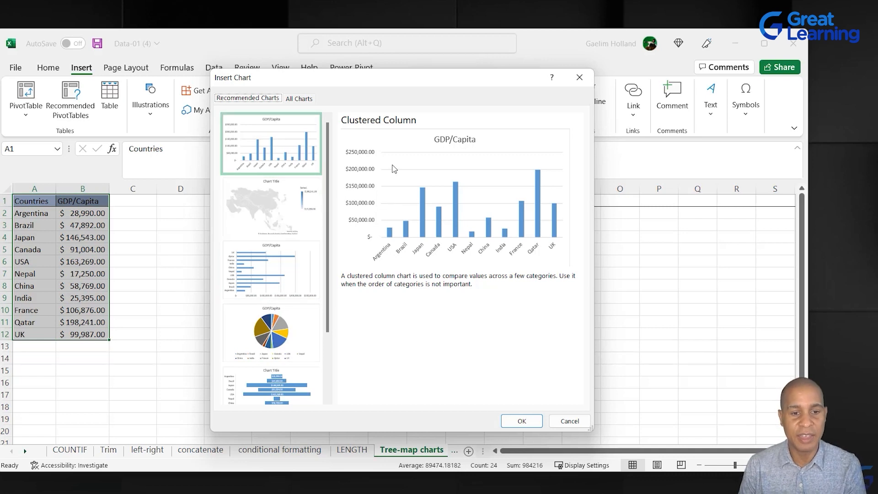
{"action": "left_click", "coordinate": [295, 152]}
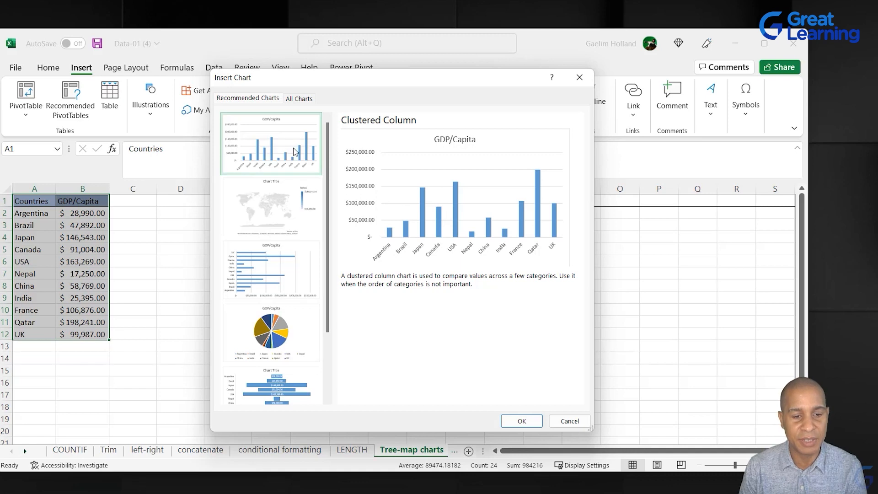
{"action": "double_click", "coordinate": [295, 152]}
{"action": "left_click_drag", "start_coordinate": [300, 237], "coordinate": [316, 222]}
Delete the vertical value axis from the GDP/Capita column chart
{"action": "left_click", "coordinate": [305, 295]}
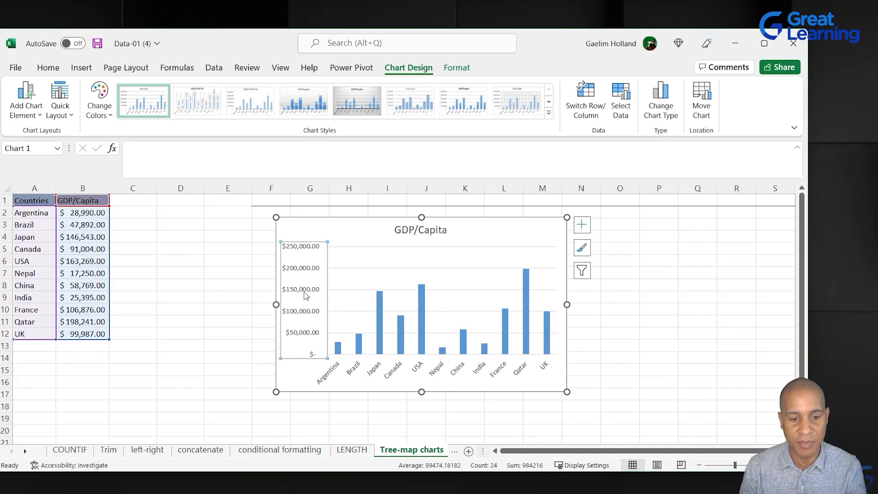
{"action": "right_click", "coordinate": [306, 295]}
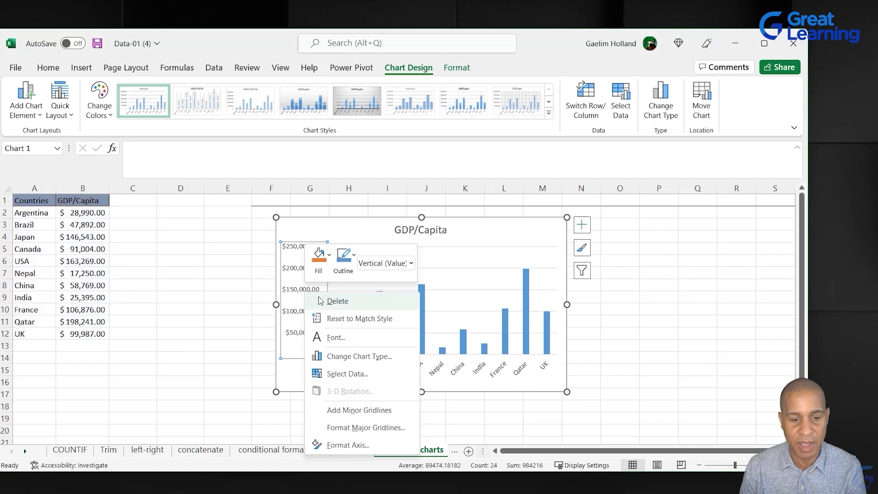
{"action": "left_click", "coordinate": [321, 301]}
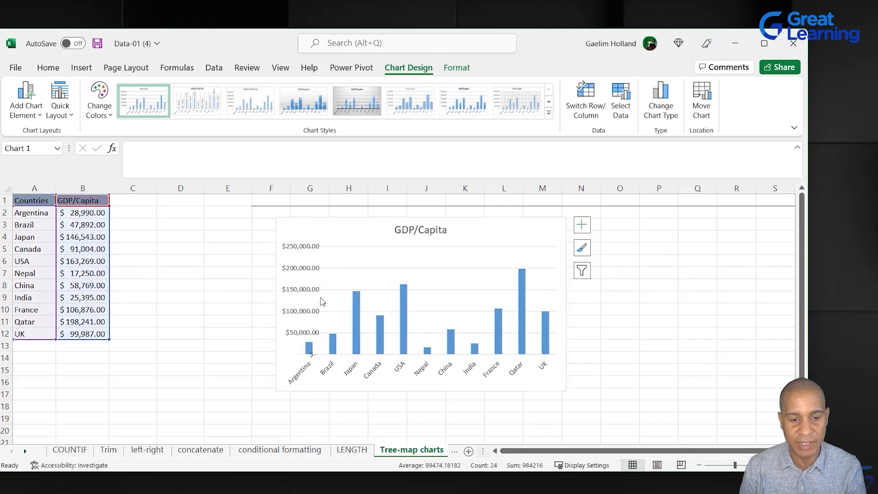
Add data labels to the columns of the GDP/Capita chart
{"action": "left_click", "coordinate": [353, 319]}
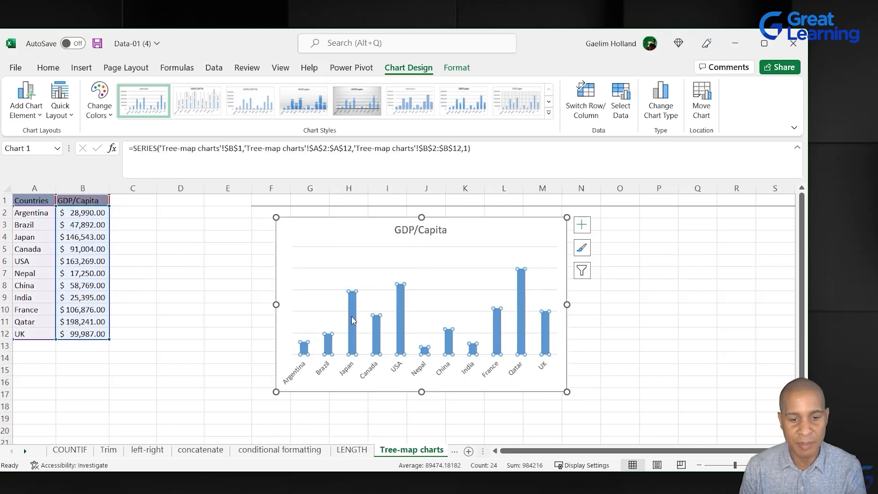
{"action": "left_click", "coordinate": [584, 225]}
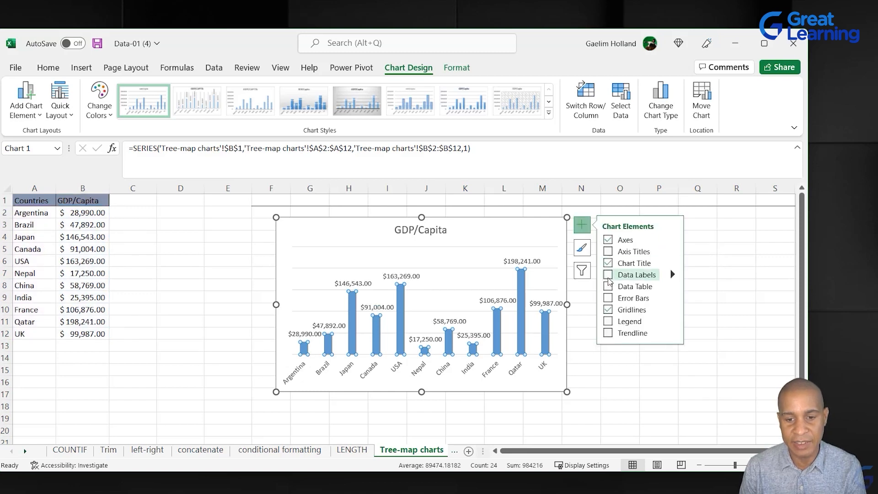
{"action": "left_click", "coordinate": [608, 275]}
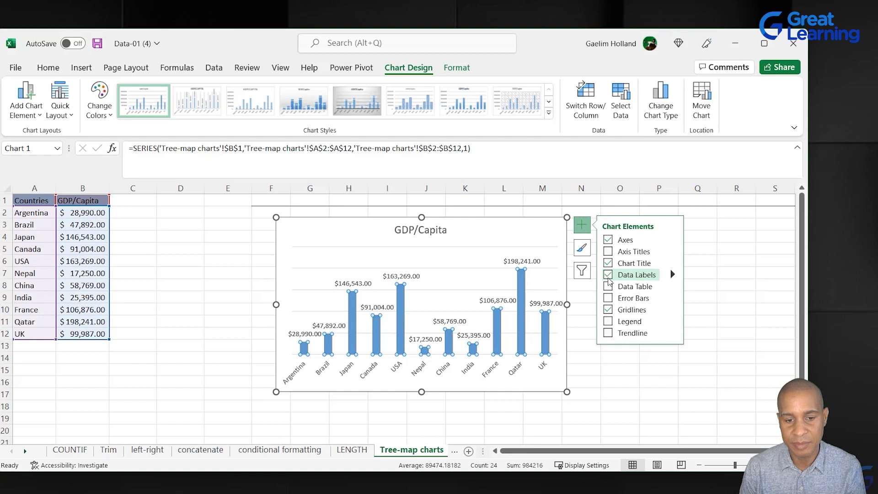
{"action": "left_click", "coordinate": [501, 303]}
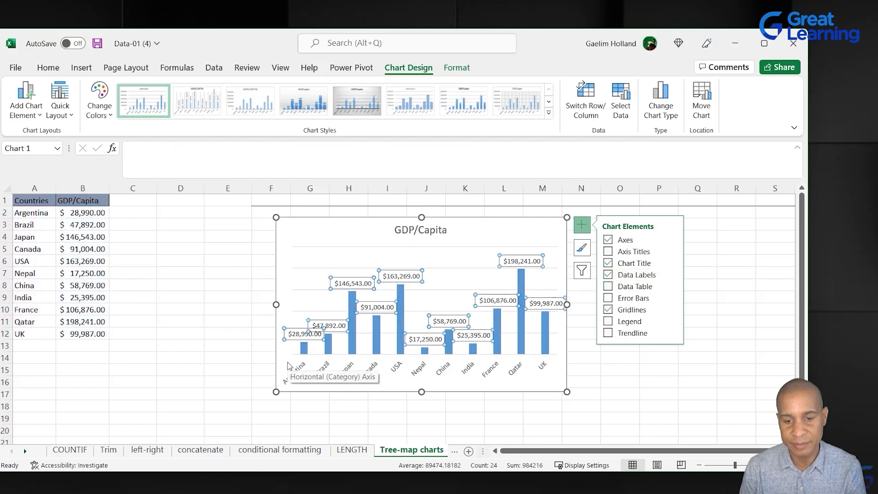
Format the GDP/Capita data series with a gap width of 35% and a series overlap of -71%
{"action": "left_click", "coordinate": [358, 344]}
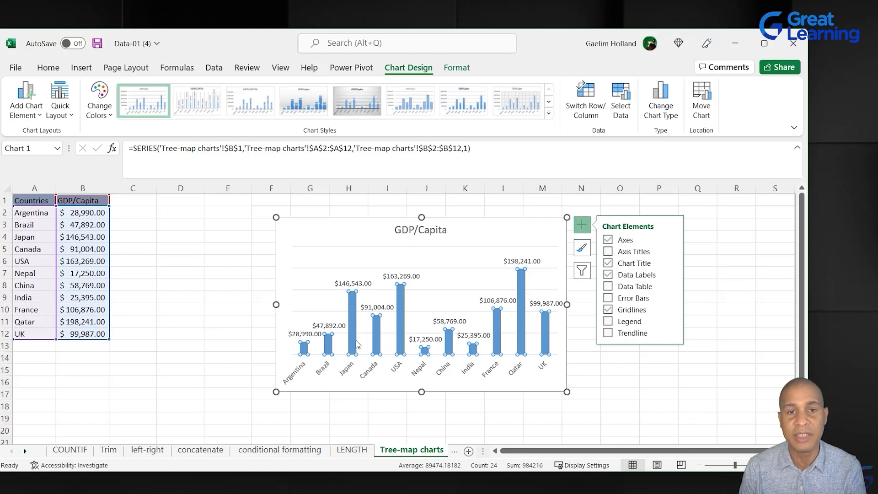
{"action": "right_click", "coordinate": [357, 344]}
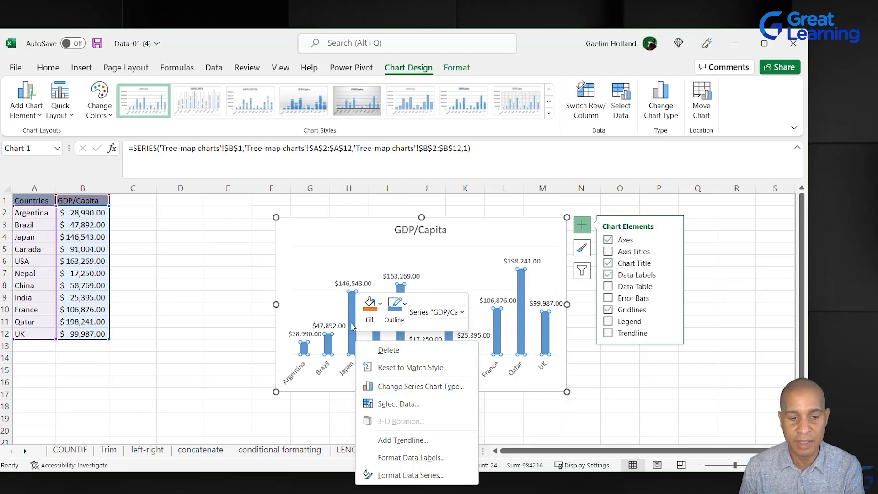
{"action": "left_click", "coordinate": [411, 475]}
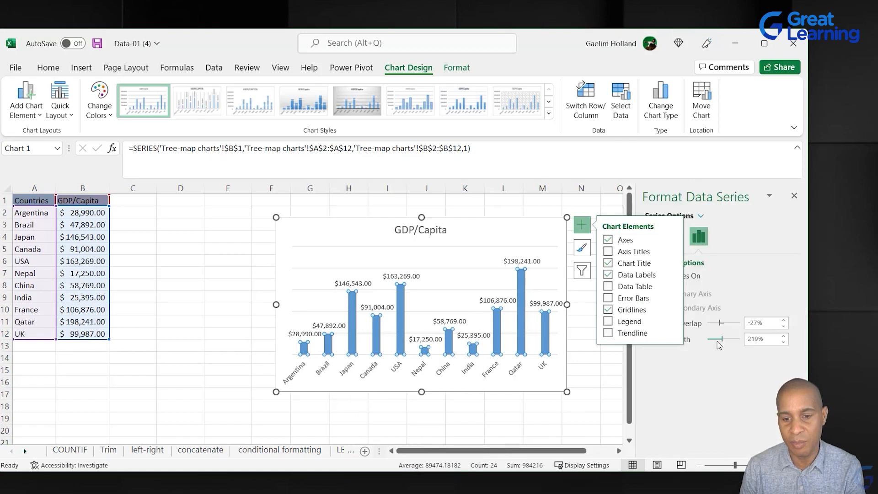
{"action": "mouse_move", "coordinate": [721, 341]}
{"action": "left_mouse_down"}
{"action": "mouse_move", "coordinate": [707, 343]}
{"action": "mouse_move", "coordinate": [716, 342]}
{"action": "left_mouse_up"}
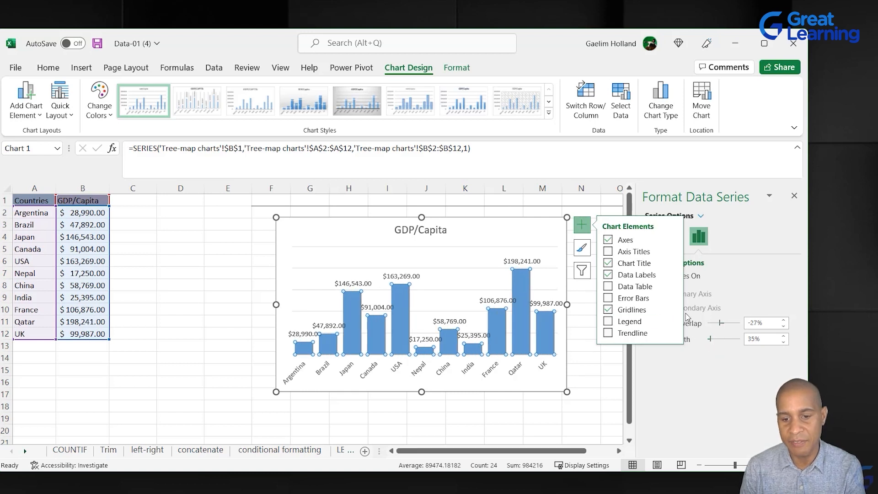
{"action": "left_click_drag", "start_coordinate": [719, 323], "coordinate": [715, 325]}
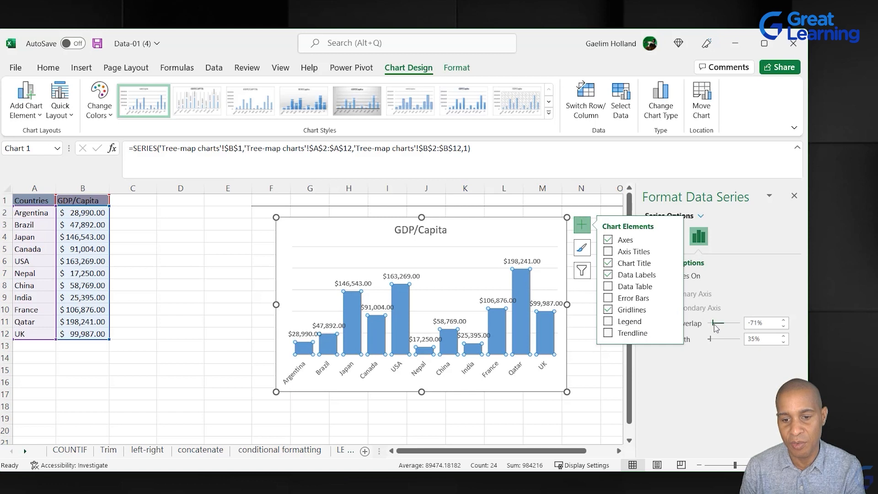
{"action": "left_click", "coordinate": [450, 257]}
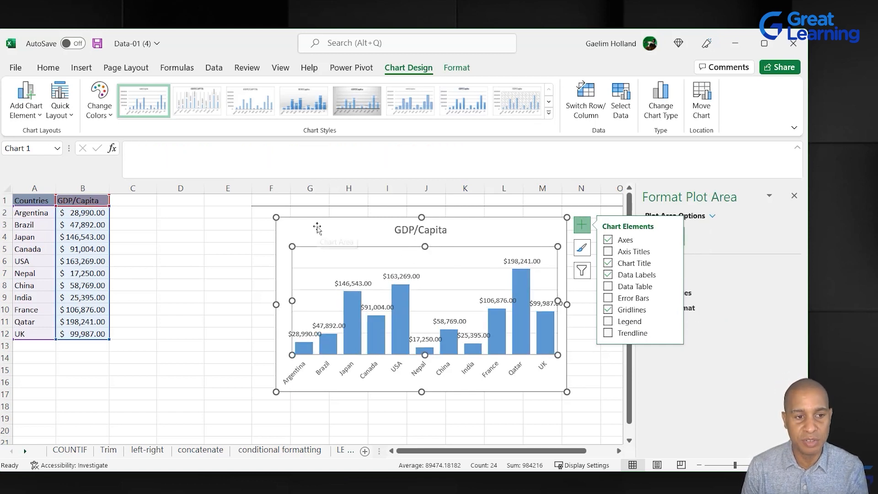
Preview several preset chart styles on the GDP/Capita column chart and apply the one with a hatched plot area and thin columns
{"action": "left_click", "coordinate": [205, 106]}
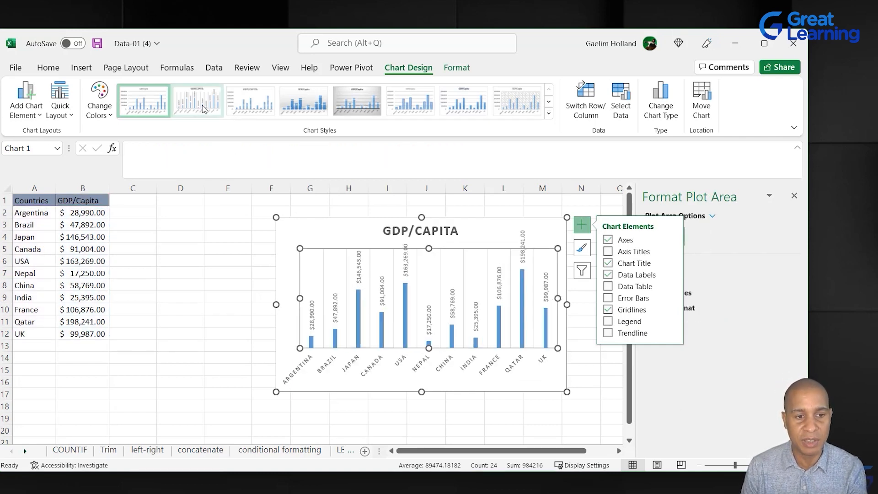
{"action": "left_click", "coordinate": [242, 105]}
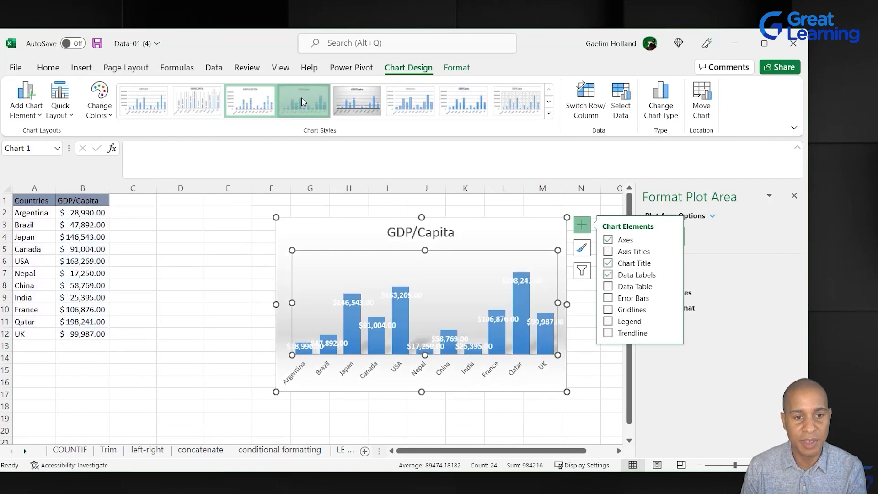
{"action": "left_click", "coordinate": [410, 103]}
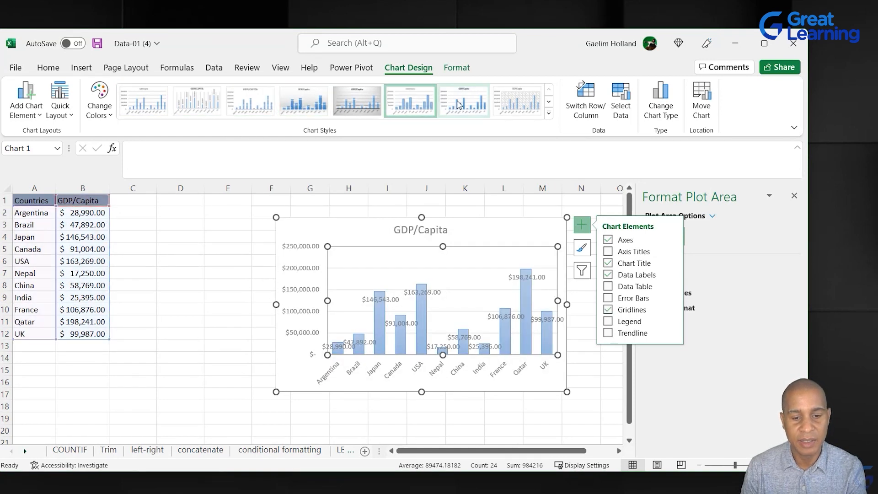
{"action": "left_click", "coordinate": [517, 102]}
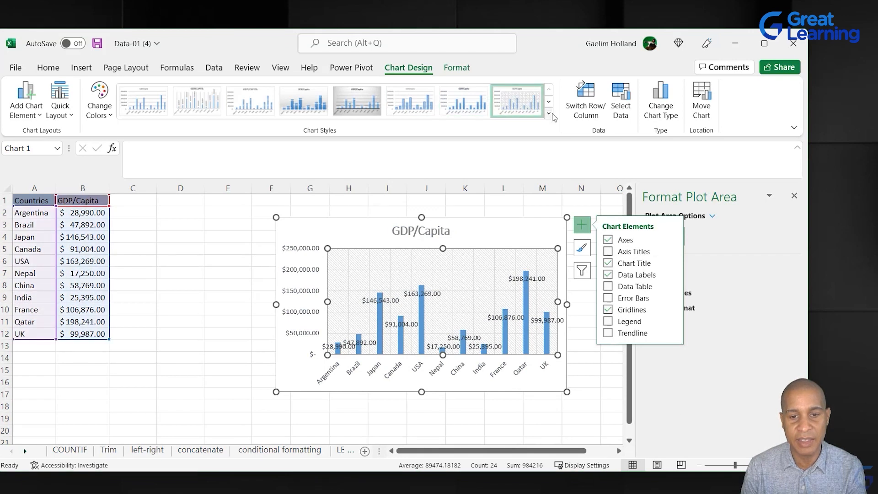
{"action": "left_click", "coordinate": [349, 227]}
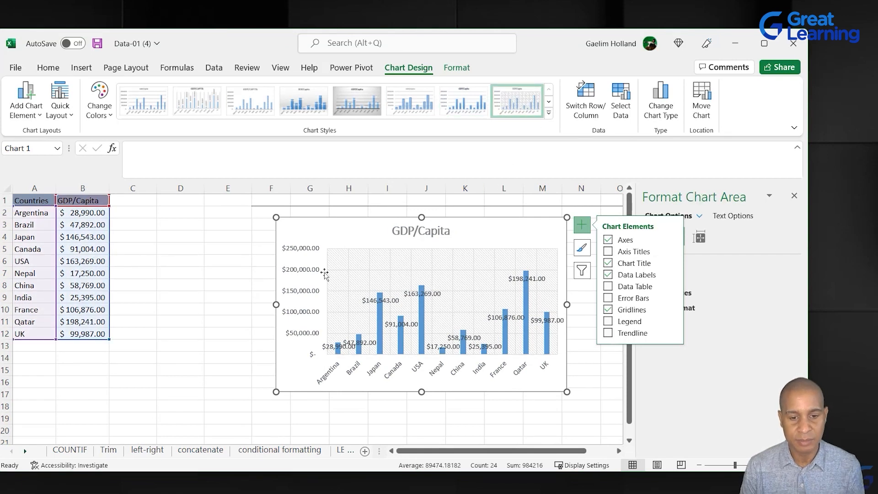
{"action": "left_click", "coordinate": [232, 271]}
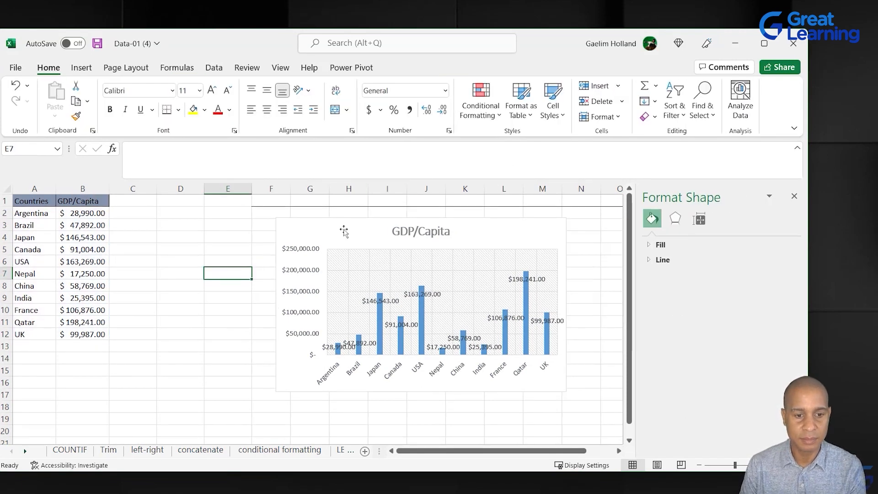
Delete the vertical value axis from the restyled column chart and move the chart down and closer to the data table
{"action": "left_click", "coordinate": [309, 266]}
{"action": "left_click", "coordinate": [308, 267]}
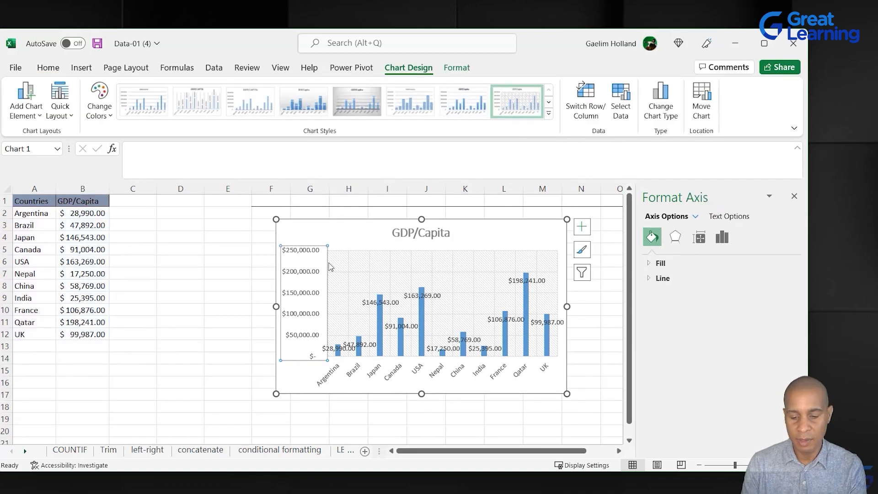
{"action": "left_click_drag", "start_coordinate": [329, 262], "coordinate": [329, 264]}
{"action": "left_click", "coordinate": [353, 307]}
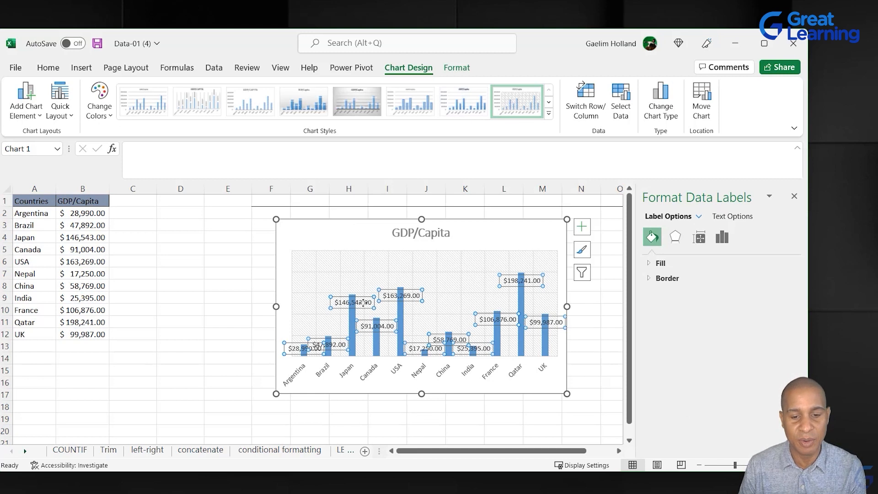
{"action": "left_click_drag", "start_coordinate": [315, 233], "coordinate": [202, 282]}
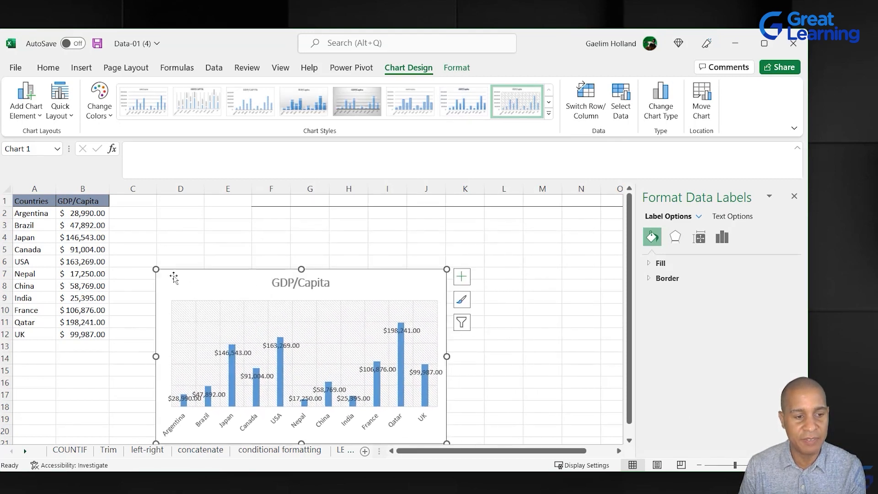
Insert a basic 2-D pie chart from the country and GDP data in A1:B12 and place it above the column chart
{"action": "left_click", "coordinate": [35, 202]}
{"action": "left_click_drag", "start_coordinate": [35, 202], "coordinate": [82, 334]}
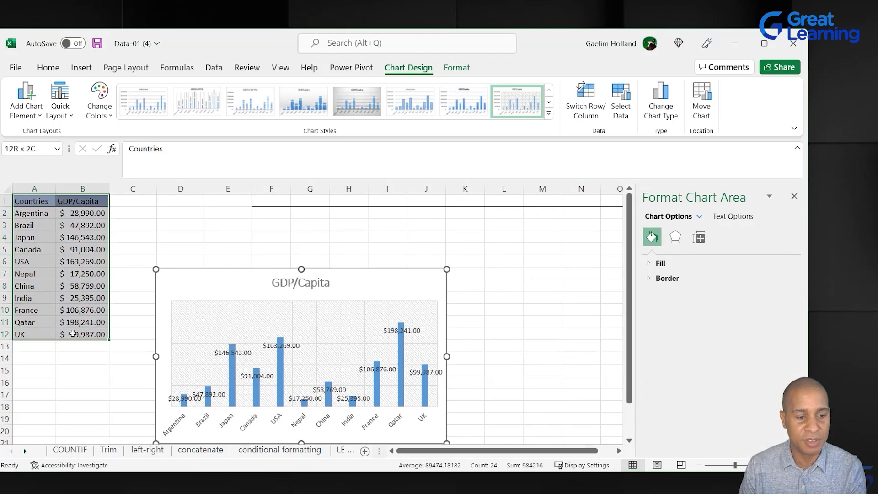
{"action": "left_click", "coordinate": [82, 68]}
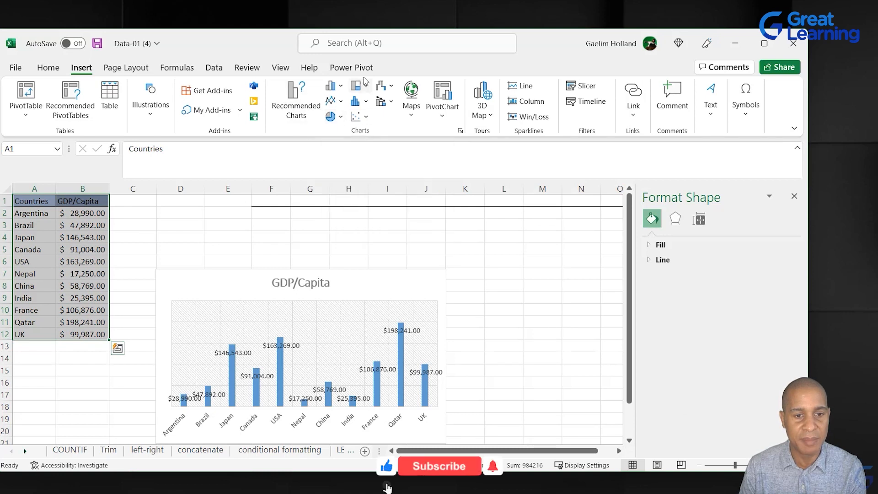
{"action": "left_click", "coordinate": [340, 120]}
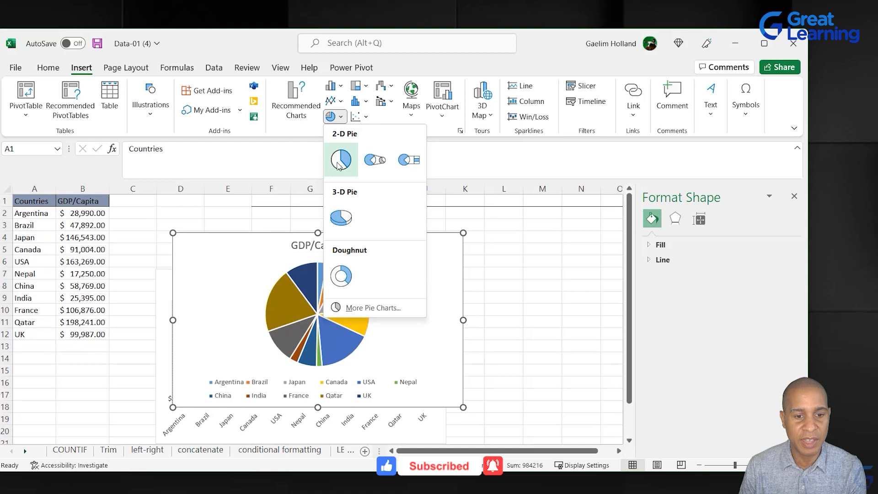
{"action": "left_click", "coordinate": [341, 155]}
{"action": "left_click_drag", "start_coordinate": [361, 254], "coordinate": [336, 245]}
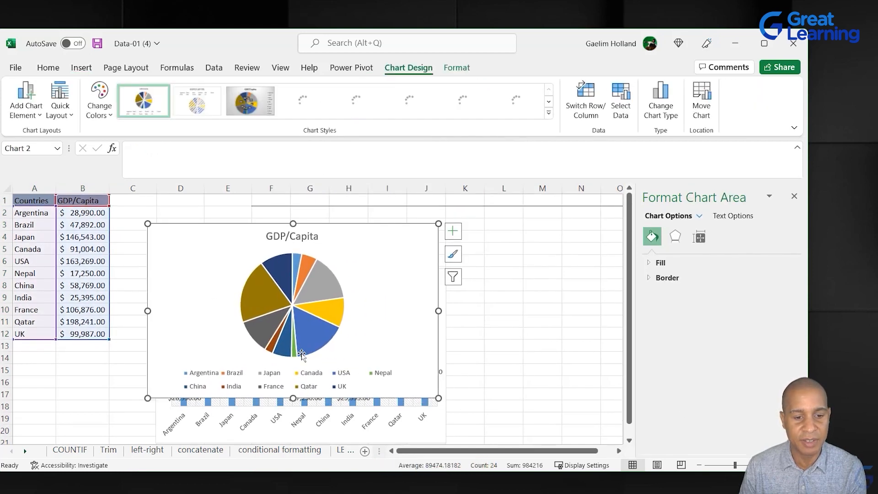
Add data labels to the slices of the GDP/Capita pie chart
{"action": "left_click", "coordinate": [304, 341]}
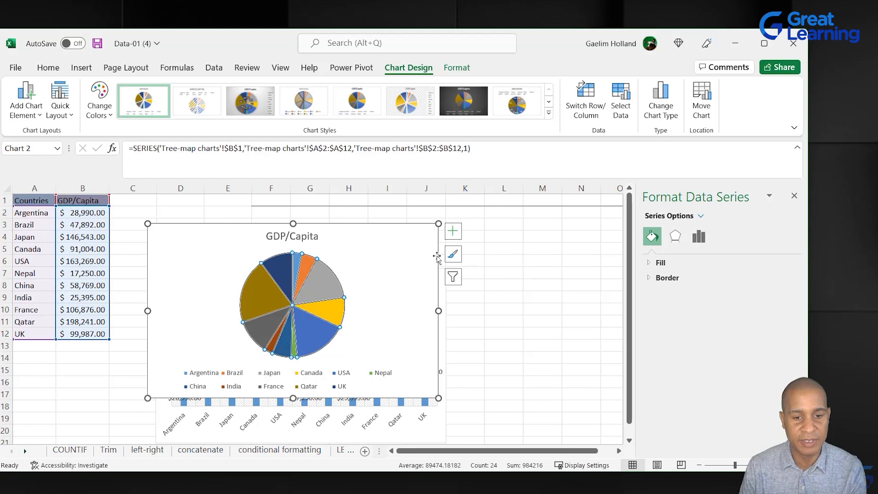
{"action": "left_click", "coordinate": [453, 232]}
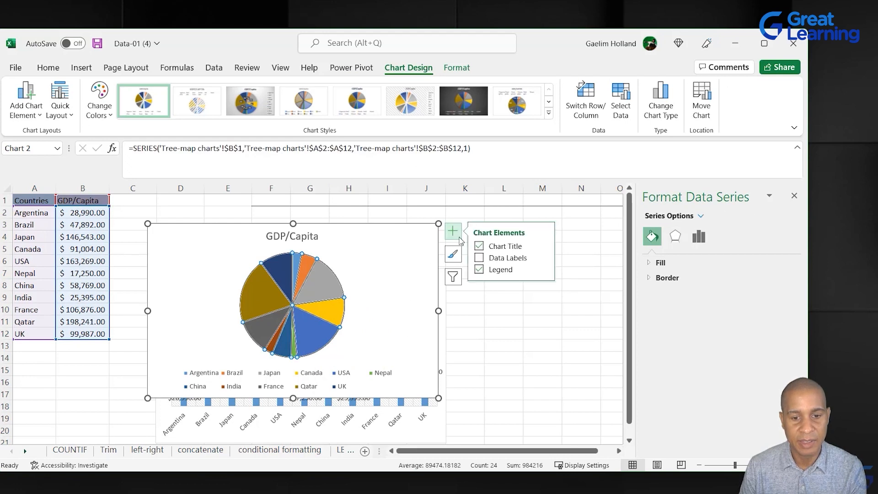
{"action": "left_click", "coordinate": [479, 258]}
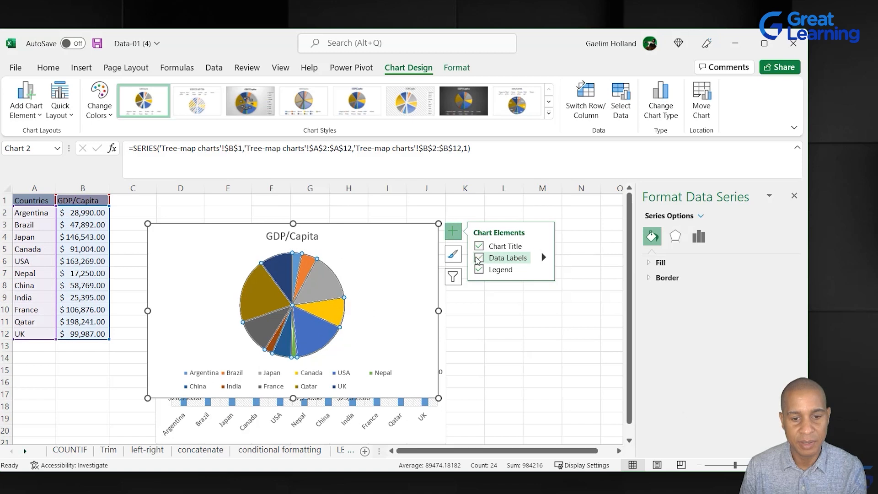
{"action": "left_click", "coordinate": [479, 258]}
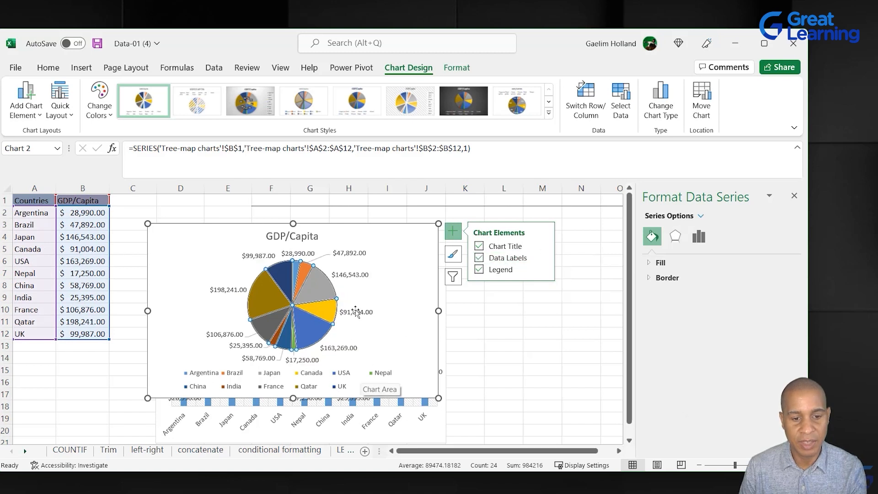
Format the pie chart's data labels to include the percentage and category name along with the value
{"action": "left_click", "coordinate": [355, 316]}
{"action": "right_click", "coordinate": [355, 316]}
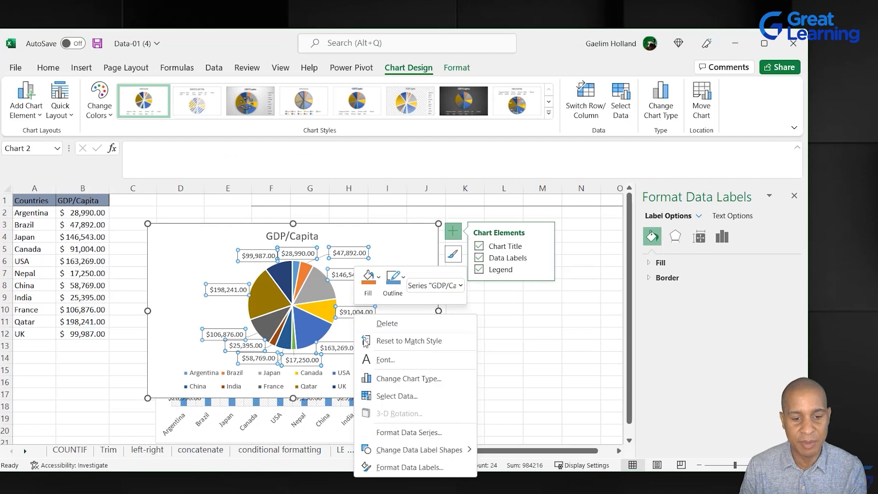
{"action": "left_click", "coordinate": [403, 467]}
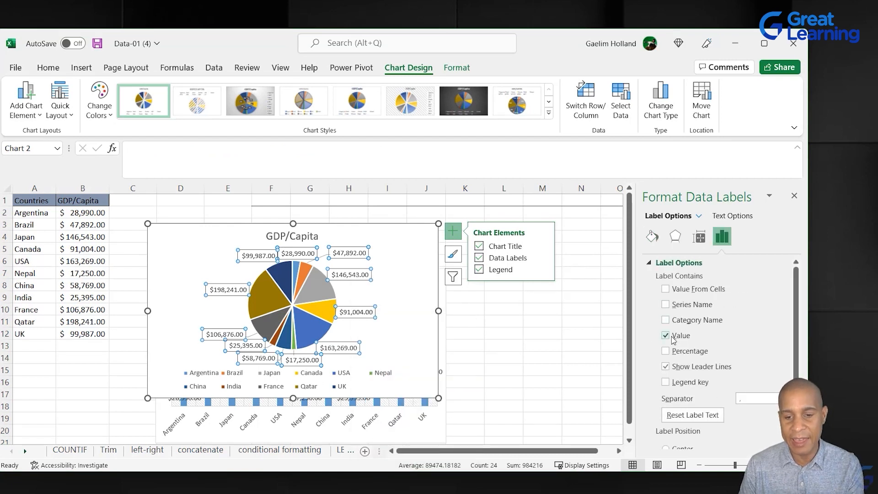
{"action": "left_click", "coordinate": [671, 353]}
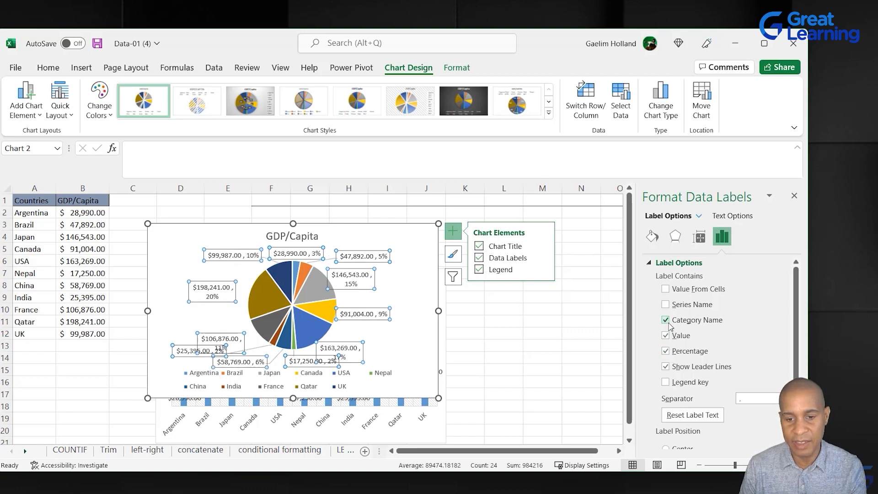
{"action": "left_click", "coordinate": [475, 344]}
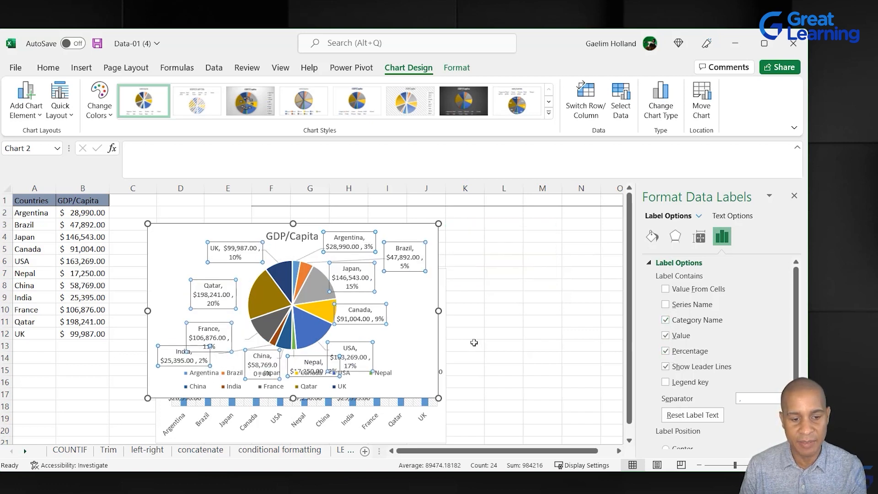
Delete the legend from the pie chart and move the chart slightly higher on the sheet
{"action": "left_click", "coordinate": [321, 389]}
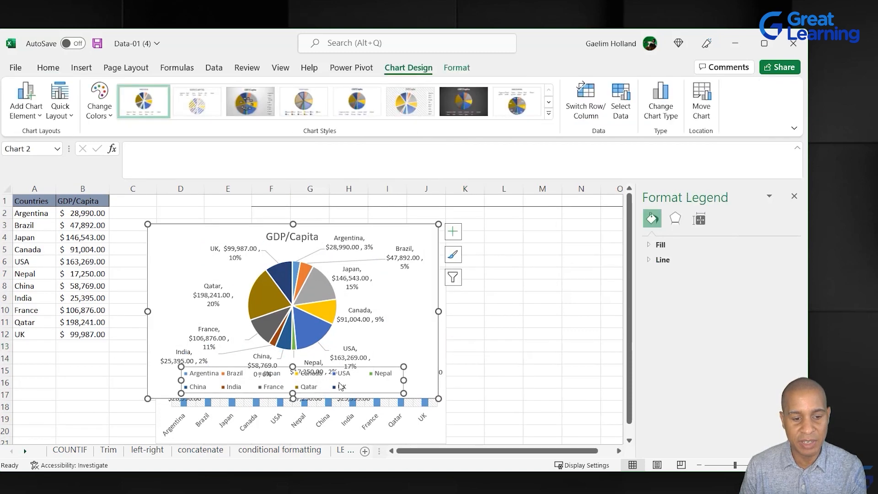
{"action": "key", "text": "Delete"}
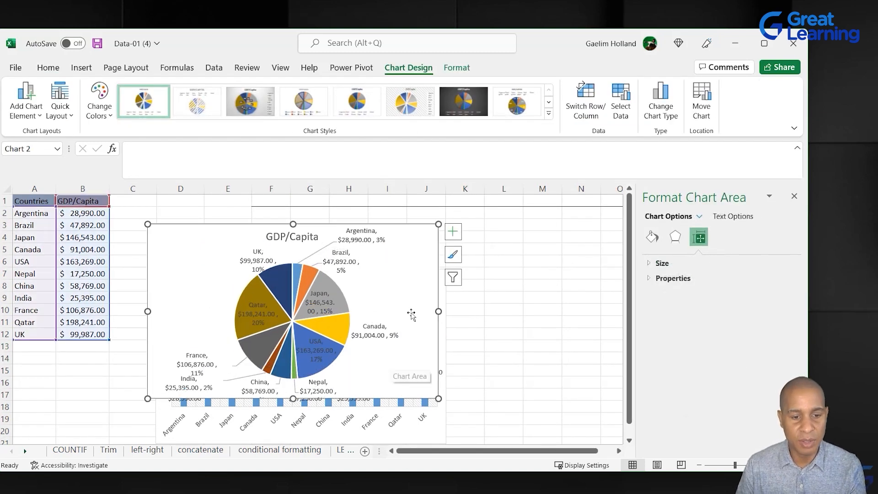
{"action": "left_click_drag", "start_coordinate": [221, 245], "coordinate": [223, 226]}
Apply a solid blue fill to the whole pie series so that all slices share one color
{"action": "left_click", "coordinate": [254, 284]}
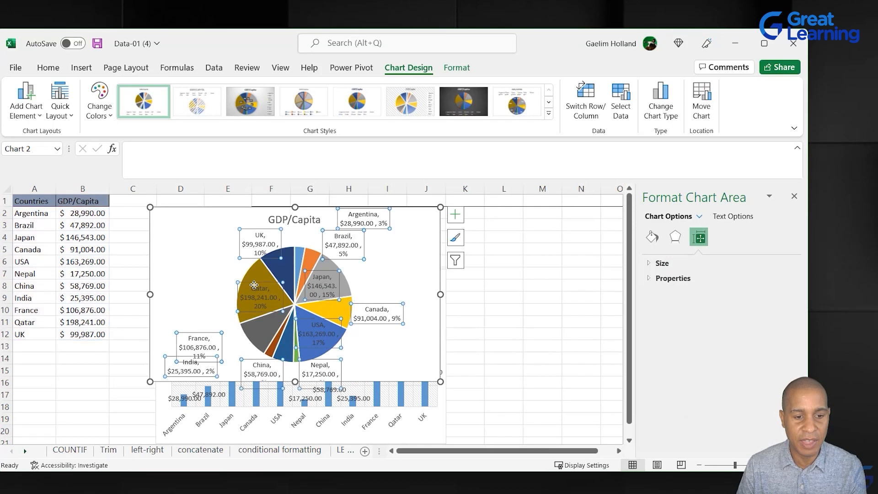
{"action": "left_click", "coordinate": [258, 275]}
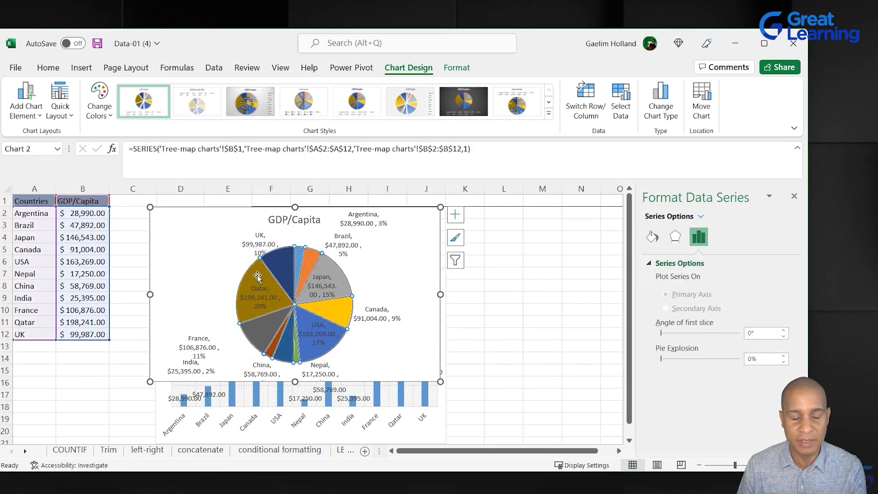
{"action": "left_click", "coordinate": [284, 270]}
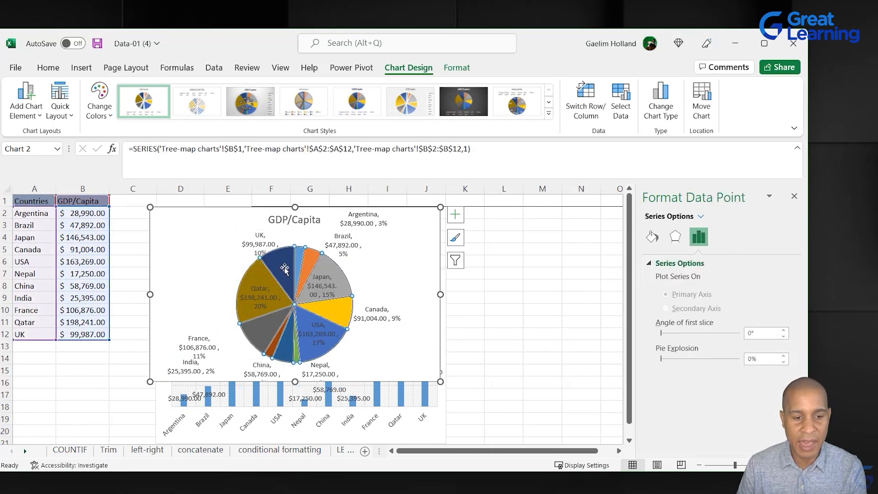
{"action": "left_click", "coordinate": [270, 325]}
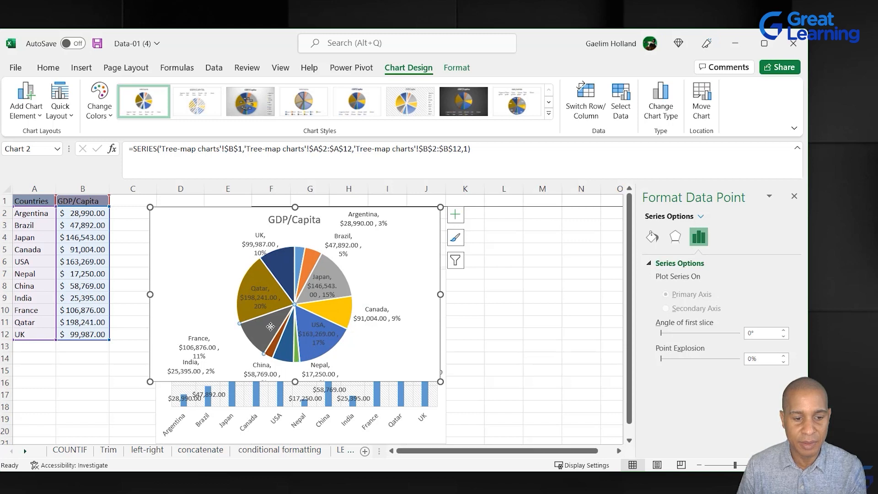
{"action": "left_click", "coordinate": [252, 305]}
{"action": "left_click", "coordinate": [262, 273]}
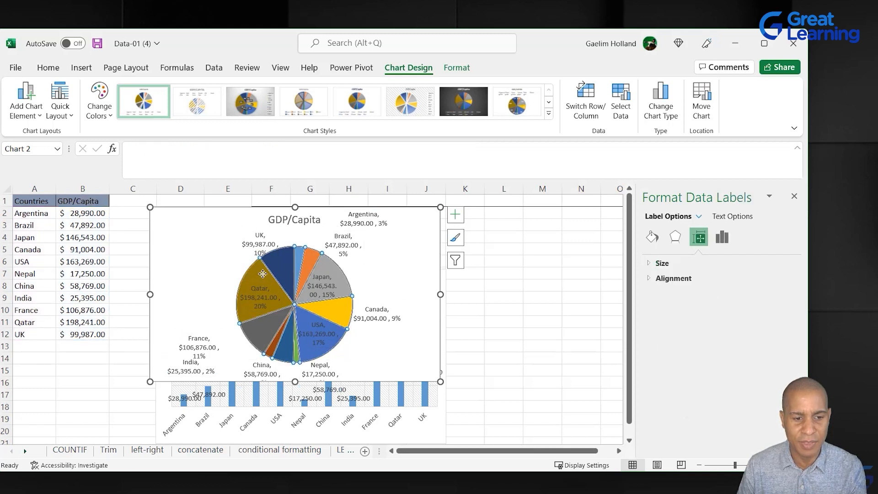
{"action": "left_click", "coordinate": [653, 237]}
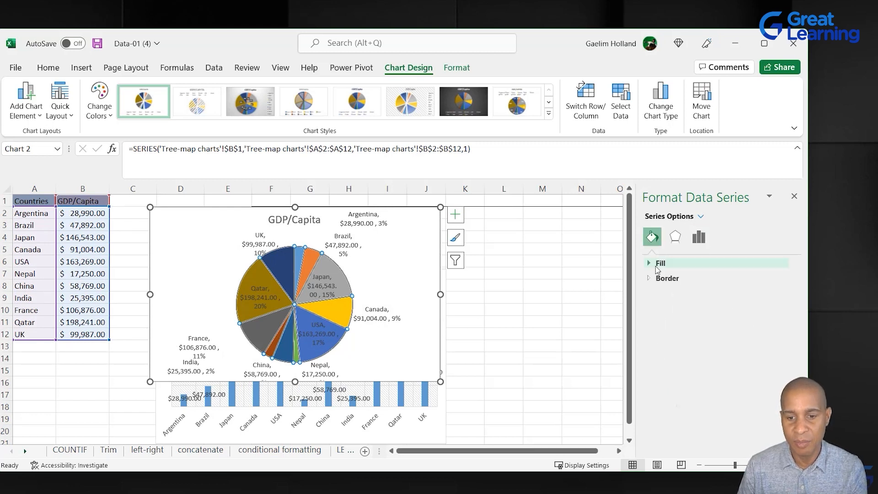
{"action": "left_click", "coordinate": [661, 264]}
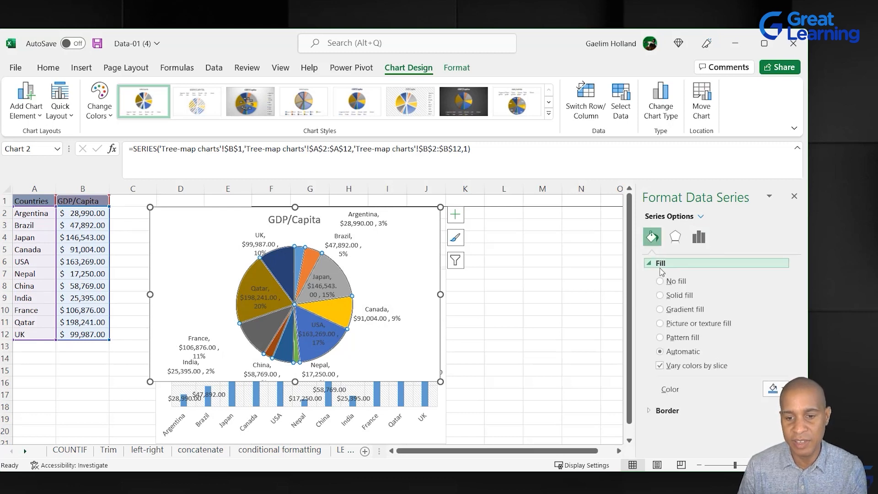
{"action": "left_click", "coordinate": [661, 295]}
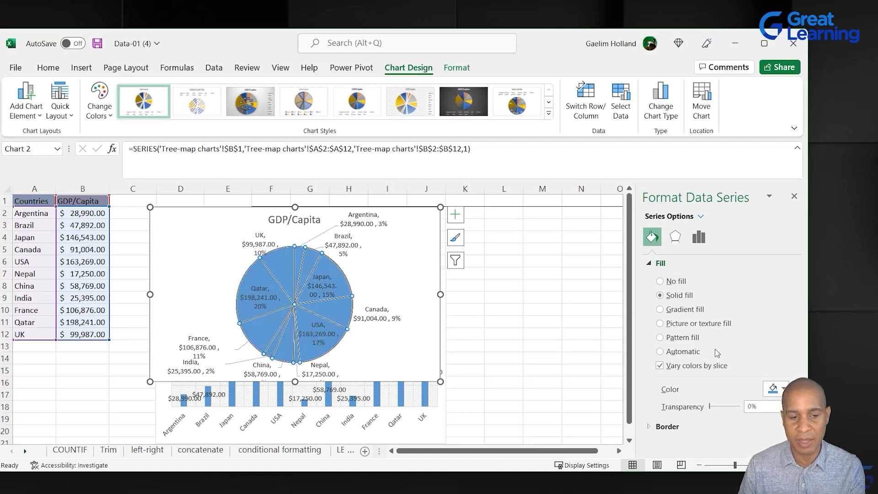
{"action": "left_click", "coordinate": [504, 297]}
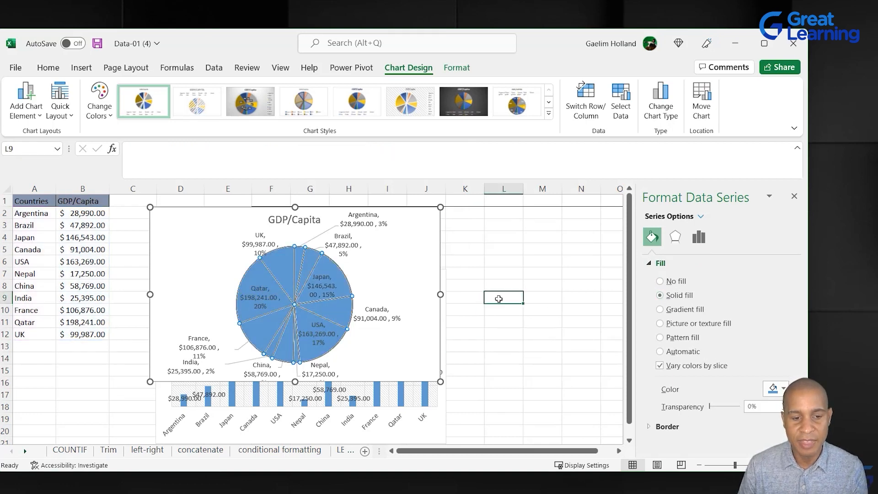
Fill only the Qatar slice of the pie chart with orange
{"action": "left_click", "coordinate": [249, 277]}
{"action": "left_click", "coordinate": [250, 277]}
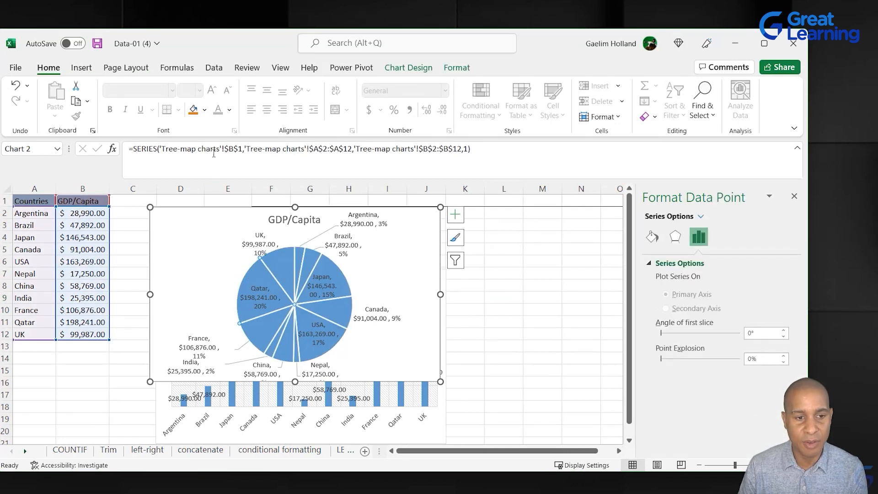
{"action": "left_click", "coordinate": [199, 115]}
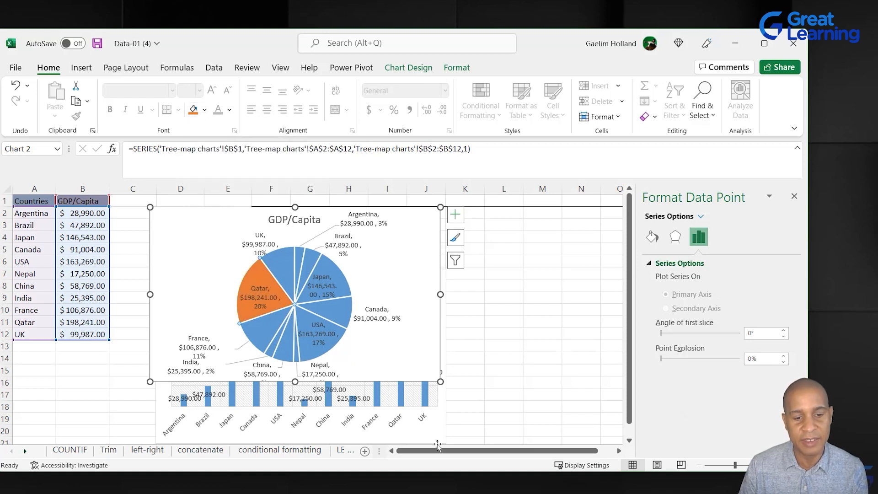
{"action": "left_click", "coordinate": [389, 260]}
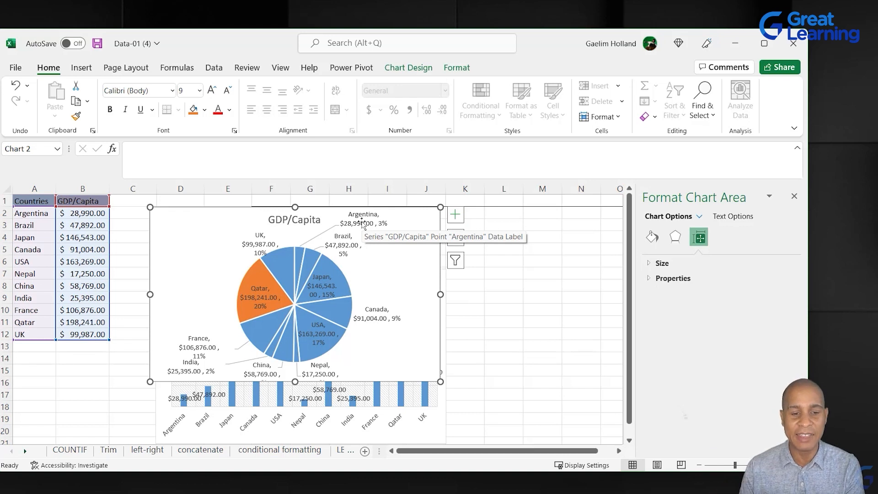
Move the pie chart beside the column chart so that it no longer covers it, and deselect the charts
{"action": "left_click_drag", "start_coordinate": [293, 215], "coordinate": [506, 284]}
{"action": "left_click", "coordinate": [159, 301]}
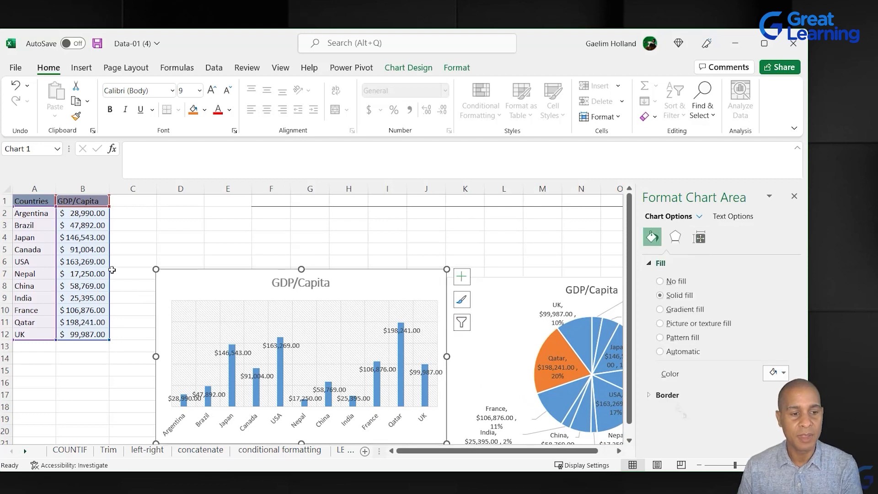
{"action": "left_click", "coordinate": [114, 271]}
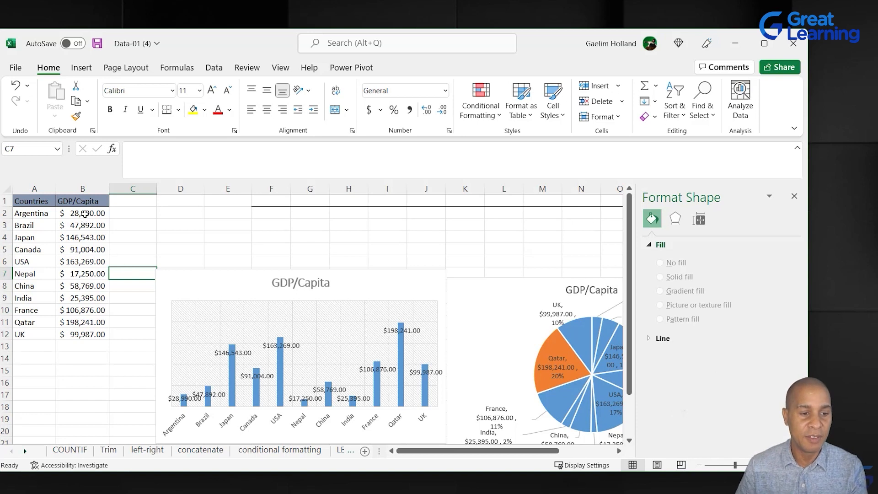
Insert a histogram based on the GDP/Capita values in B1:B12
{"action": "left_click_drag", "start_coordinate": [89, 200], "coordinate": [76, 337]}
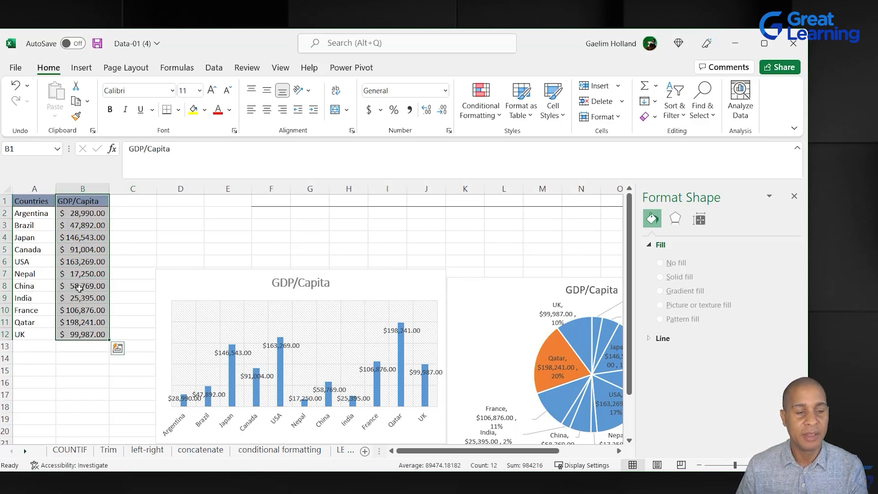
{"action": "left_click", "coordinate": [82, 69]}
{"action": "left_click", "coordinate": [296, 102]}
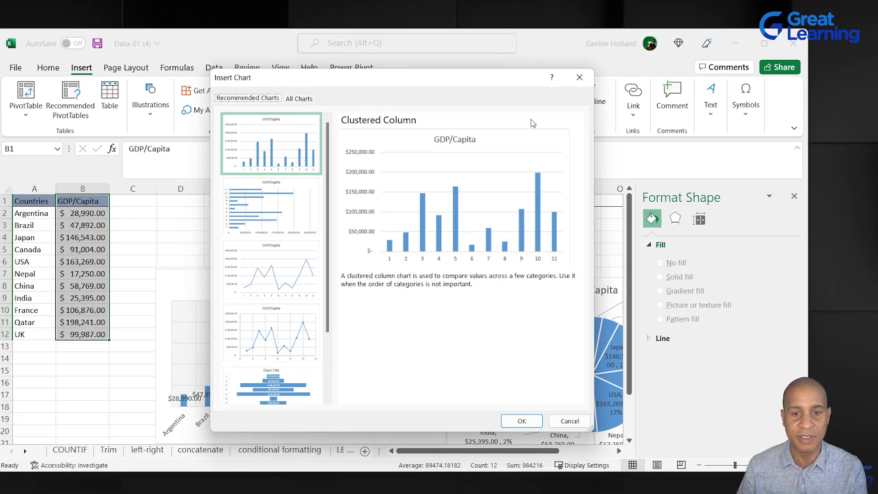
{"action": "left_click", "coordinate": [580, 77]}
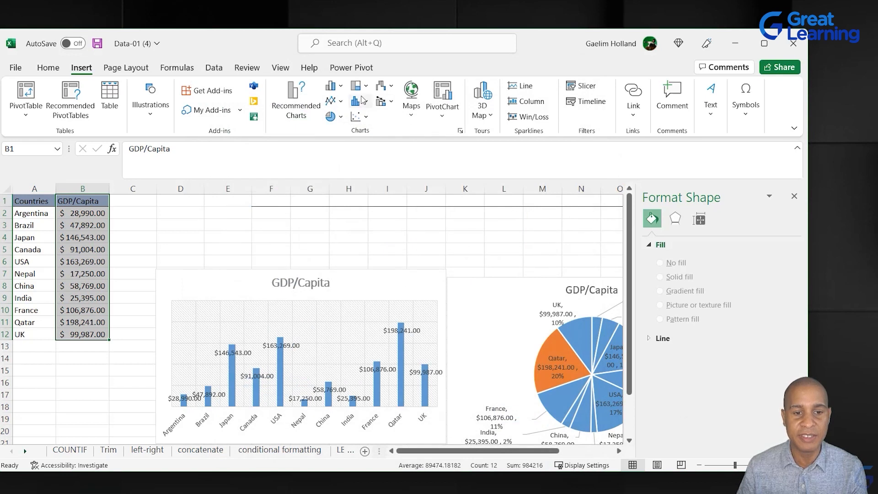
{"action": "left_click", "coordinate": [363, 100]}
{"action": "left_click", "coordinate": [366, 142]}
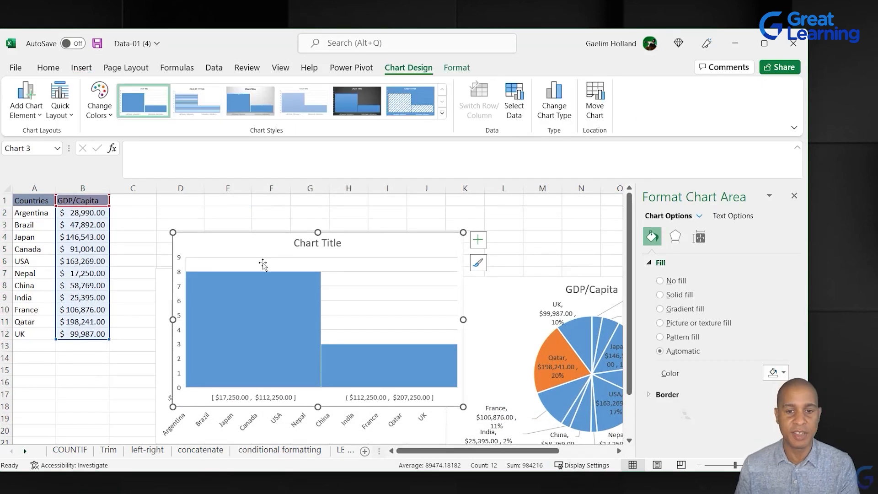
Change the histogram's chart type to Box and Whisker
{"action": "left_click", "coordinate": [549, 109]}
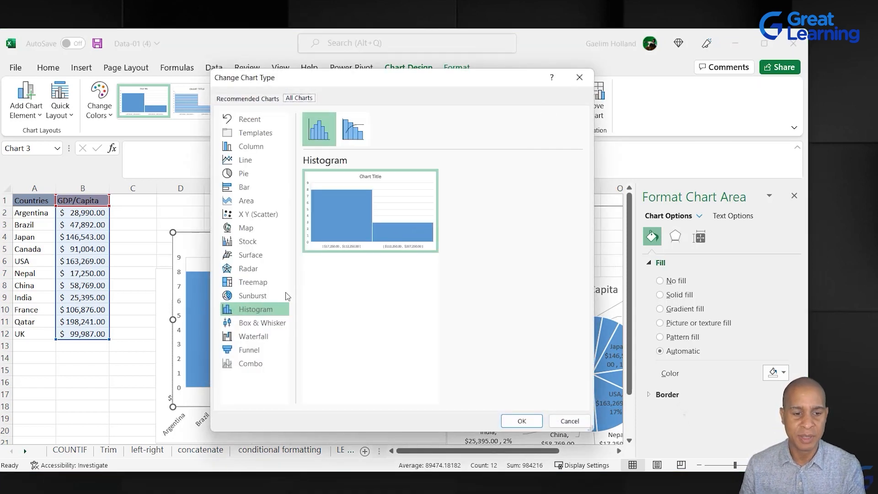
{"action": "left_click", "coordinate": [245, 324]}
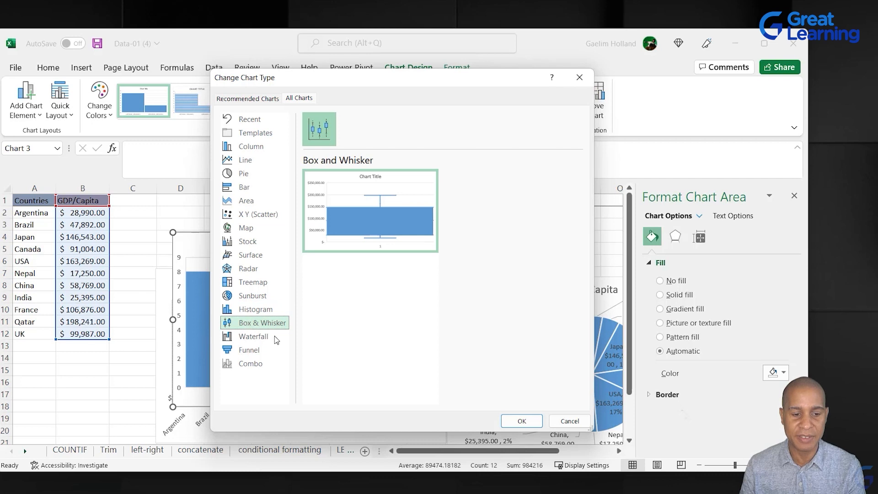
{"action": "left_click", "coordinate": [522, 420]}
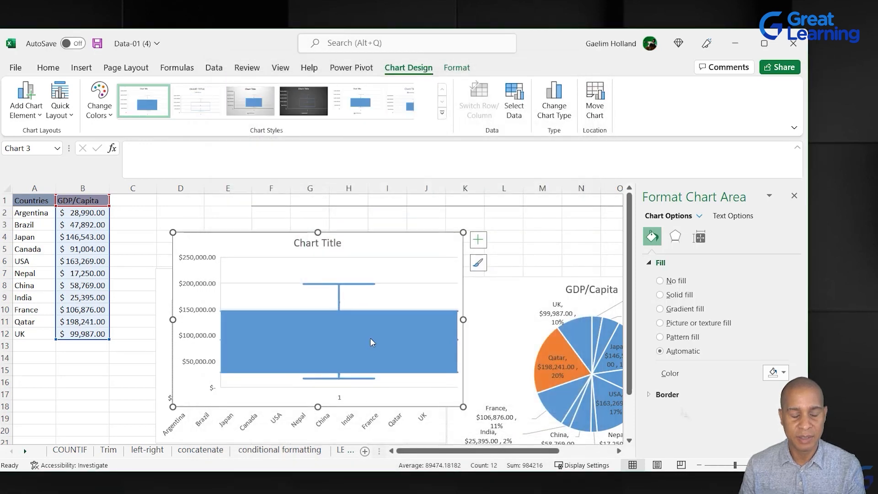
Move the box and whisker chart below the column chart on the sheet, leaving a small gap between them
{"action": "left_click_drag", "start_coordinate": [247, 249], "coordinate": [224, 287]}
{"action": "left_click", "coordinate": [216, 395]}
{"action": "scroll", "coordinate": [274, 255], "scroll_direction": "down", "scroll_amount": 1}
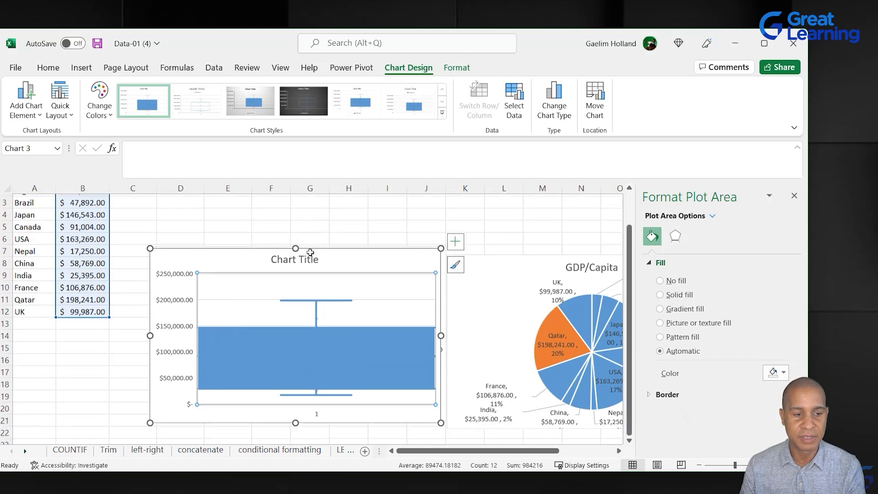
{"action": "scroll", "coordinate": [235, 270], "scroll_direction": "up", "scroll_amount": 1}
{"action": "mouse_move", "coordinate": [239, 275]}
{"action": "left_mouse_down"}
{"action": "mouse_move", "coordinate": [212, 274]}
{"action": "mouse_move", "coordinate": [288, 232]}
{"action": "mouse_move", "coordinate": [271, 263]}
{"action": "mouse_move", "coordinate": [245, 268]}
{"action": "left_mouse_up"}
{"action": "scroll", "coordinate": [245, 268], "scroll_direction": "down", "scroll_amount": 2}
{"action": "left_click_drag", "start_coordinate": [194, 186], "coordinate": [214, 343]}
{"action": "scroll", "coordinate": [214, 310], "scroll_direction": "up", "scroll_amount": 2}
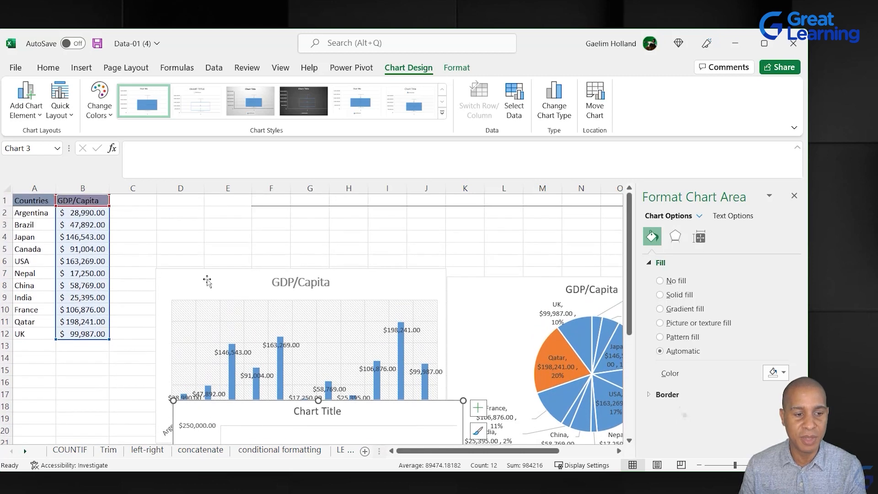
{"action": "scroll", "coordinate": [227, 334], "scroll_direction": "down", "scroll_amount": 2}
{"action": "scroll", "coordinate": [226, 334], "scroll_direction": "up", "scroll_amount": 2}
{"action": "scroll", "coordinate": [227, 334], "scroll_direction": "down", "scroll_amount": 2}
{"action": "left_click_drag", "start_coordinate": [227, 334], "coordinate": [223, 400]}
{"action": "left_click", "coordinate": [132, 357]}
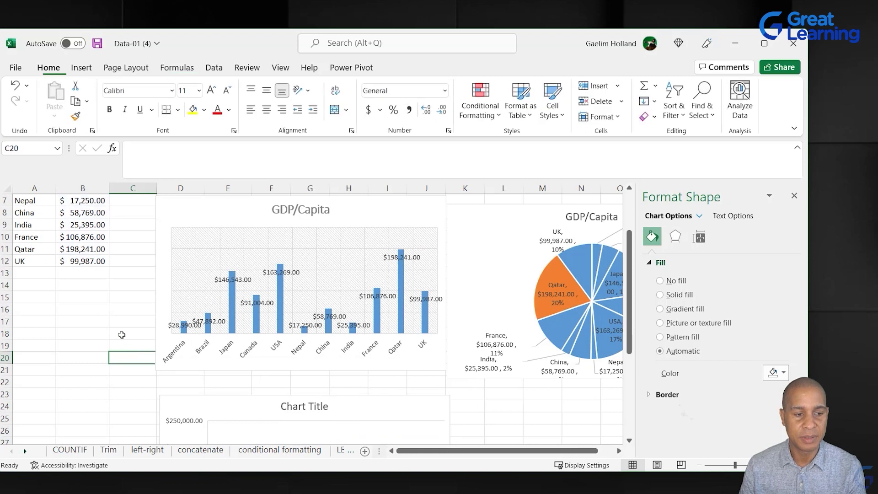
Insert a treemap of the countries and GDP/Capita data in A1:B12 and move it near the top of the sheet
{"action": "scroll", "coordinate": [110, 310], "scroll_direction": "up", "scroll_amount": 2}
{"action": "left_click_drag", "start_coordinate": [24, 204], "coordinate": [84, 337]}
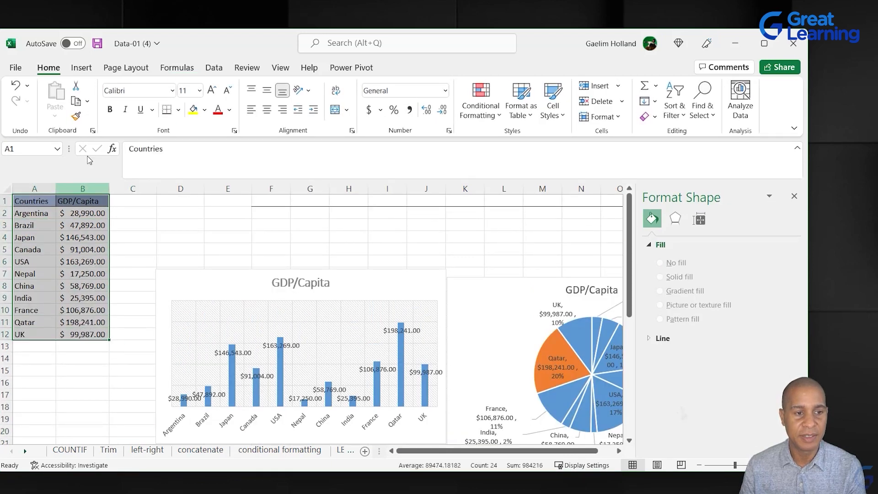
{"action": "left_click", "coordinate": [81, 67]}
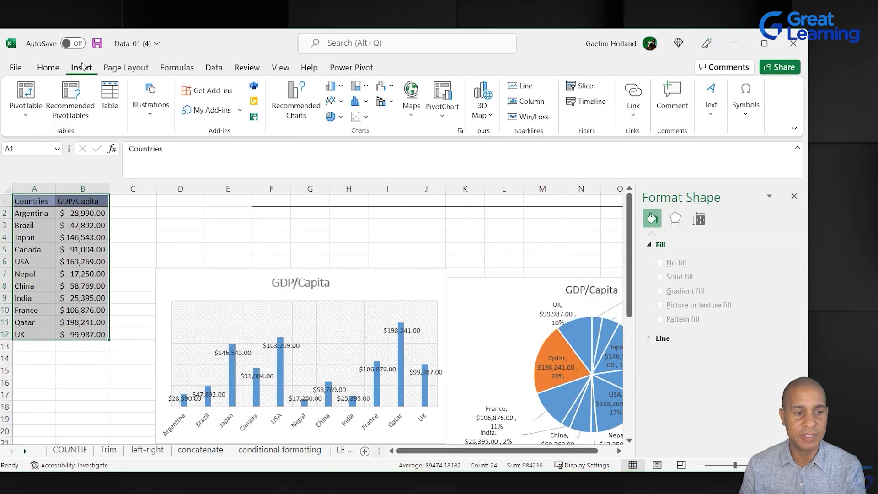
{"action": "left_click", "coordinate": [291, 104]}
{"action": "scroll", "coordinate": [313, 247], "scroll_direction": "down", "scroll_amount": 3}
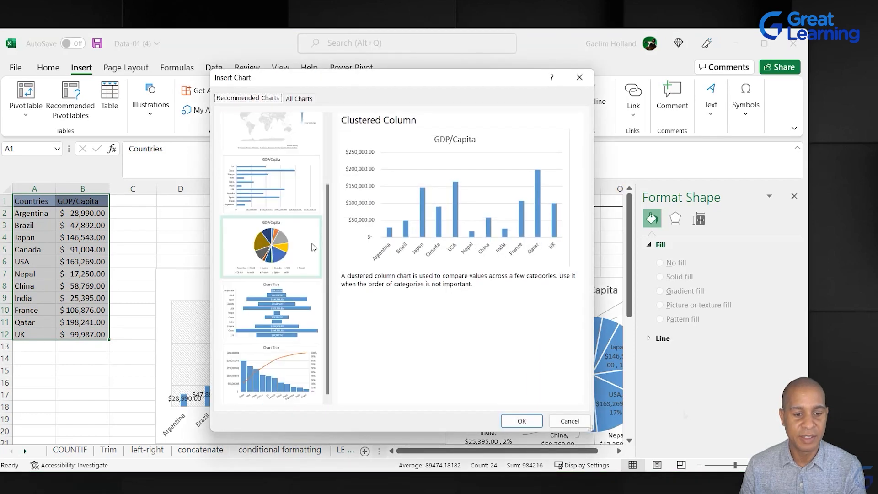
{"action": "scroll", "coordinate": [313, 339], "scroll_direction": "up", "scroll_amount": 3}
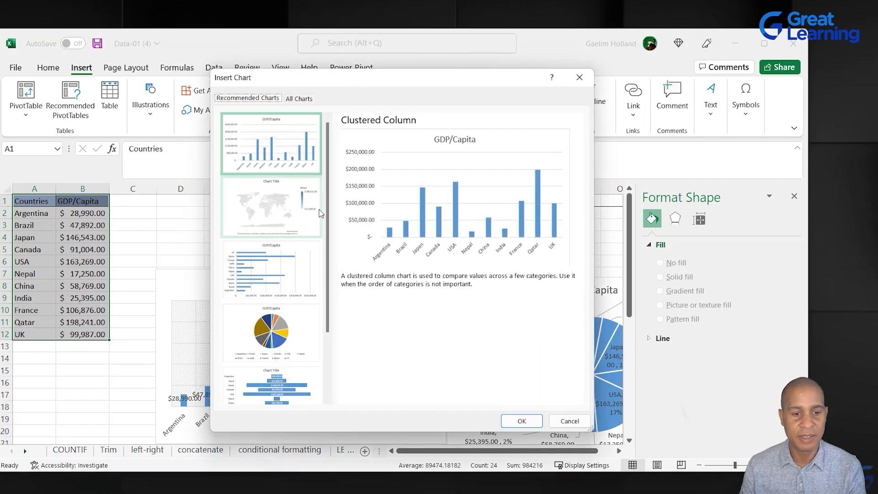
{"action": "left_click", "coordinate": [299, 99]}
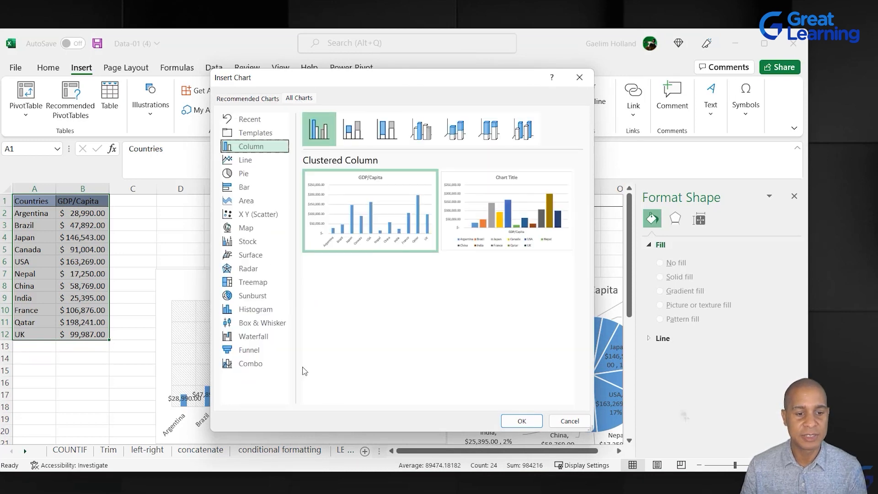
{"action": "left_click", "coordinate": [269, 286]}
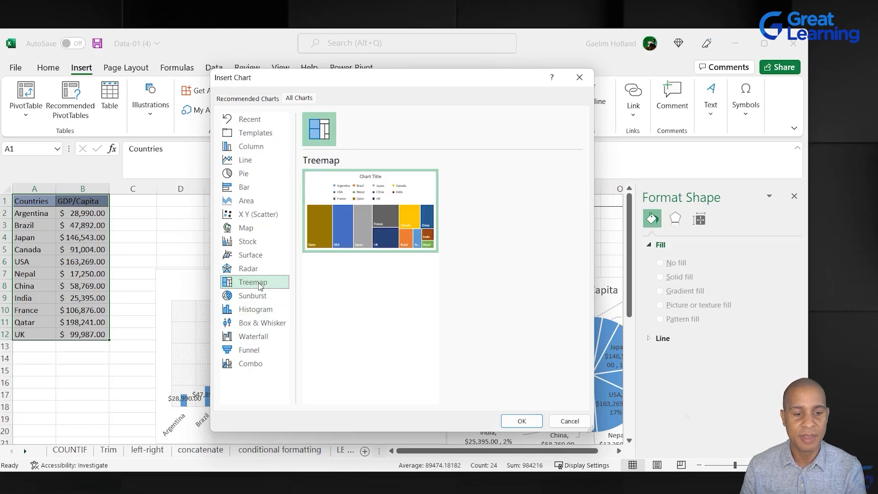
{"action": "left_click", "coordinate": [522, 421]}
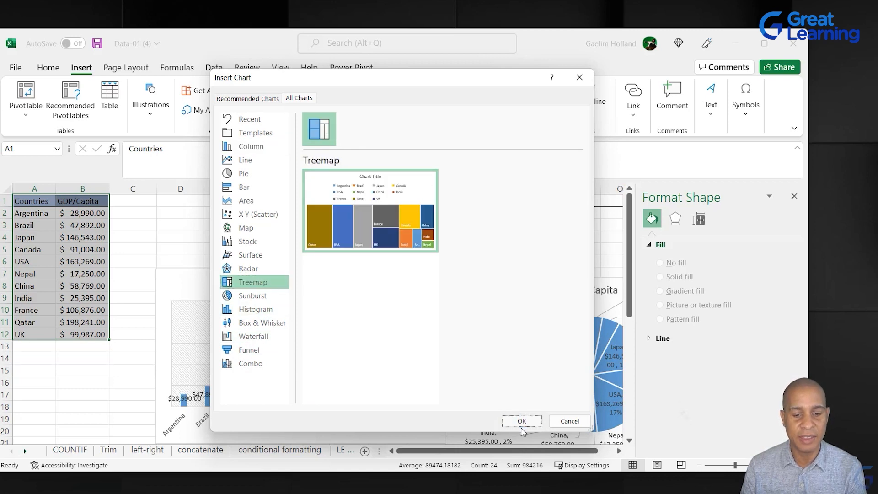
{"action": "left_click_drag", "start_coordinate": [417, 262], "coordinate": [385, 233]}
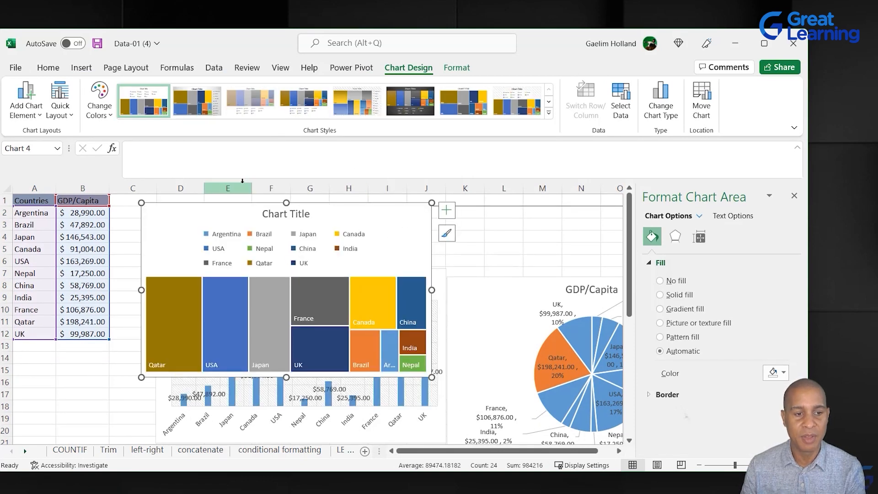
Try several chart styles on the treemap and apply the one with hatched tiles, a capitalized title and the legend above
{"action": "left_click", "coordinate": [197, 100]}
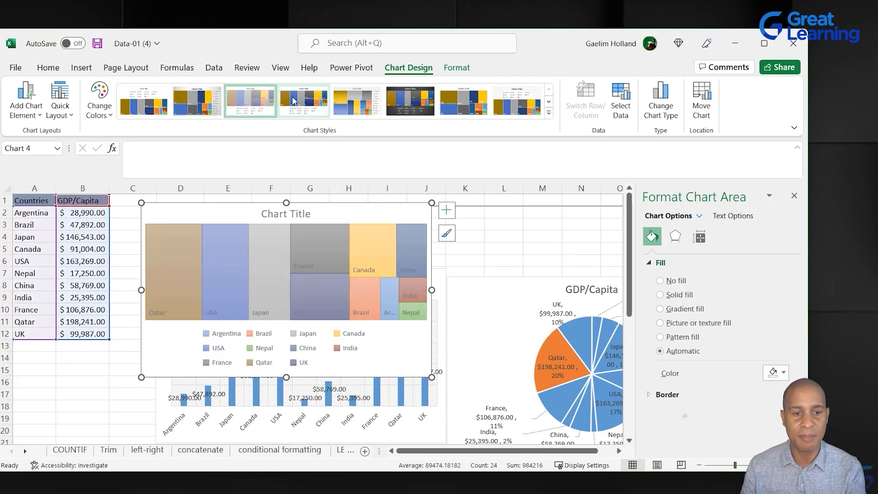
{"action": "left_click", "coordinate": [356, 101]}
{"action": "left_click", "coordinate": [405, 103]}
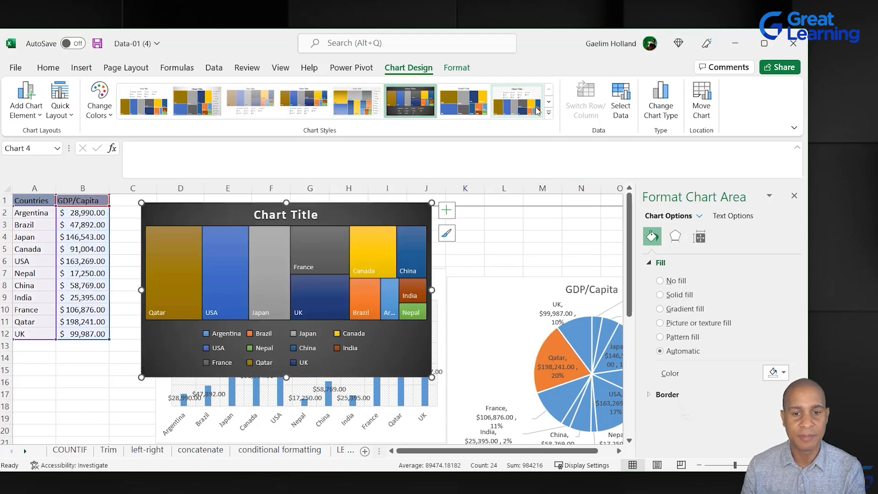
{"action": "left_click", "coordinate": [549, 113]}
{"action": "left_click", "coordinate": [161, 130]}
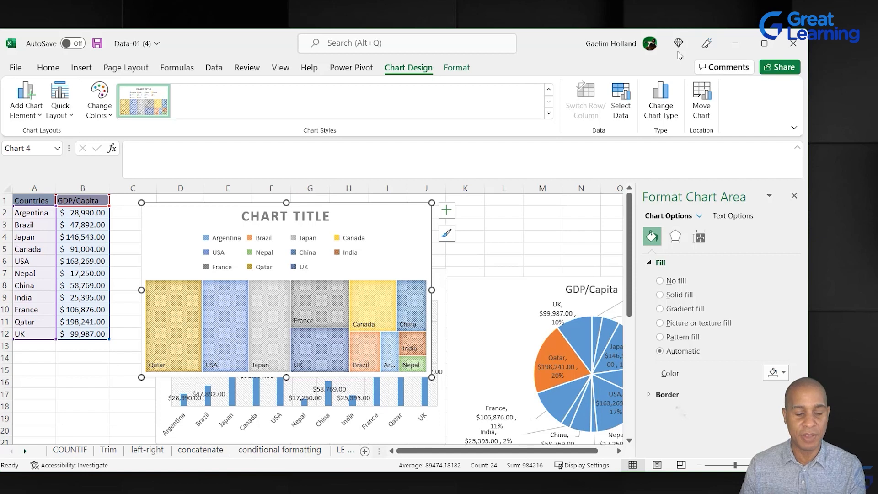
Minimize the Data-01 (4) workbook, switch to the pivot table data (3) workbook, and select a cell within its sales data
{"action": "left_click_drag", "start_coordinate": [525, 47], "coordinate": [527, 123]}
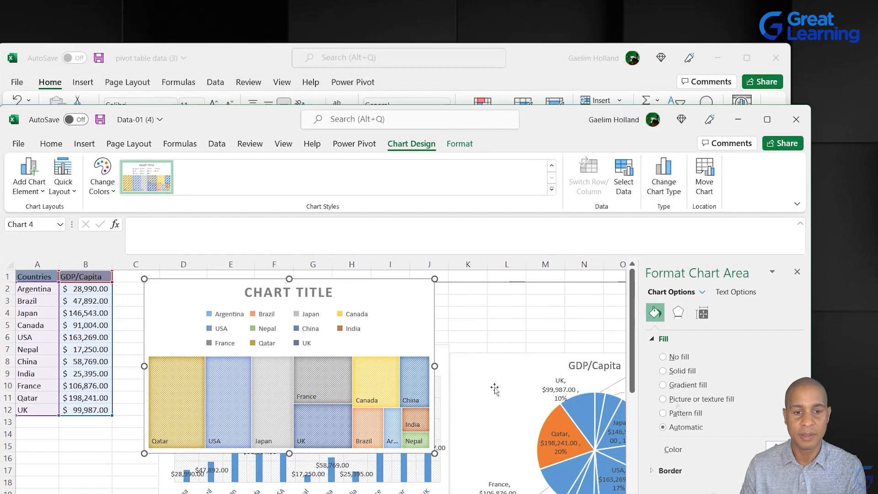
{"action": "left_click", "coordinate": [742, 123]}
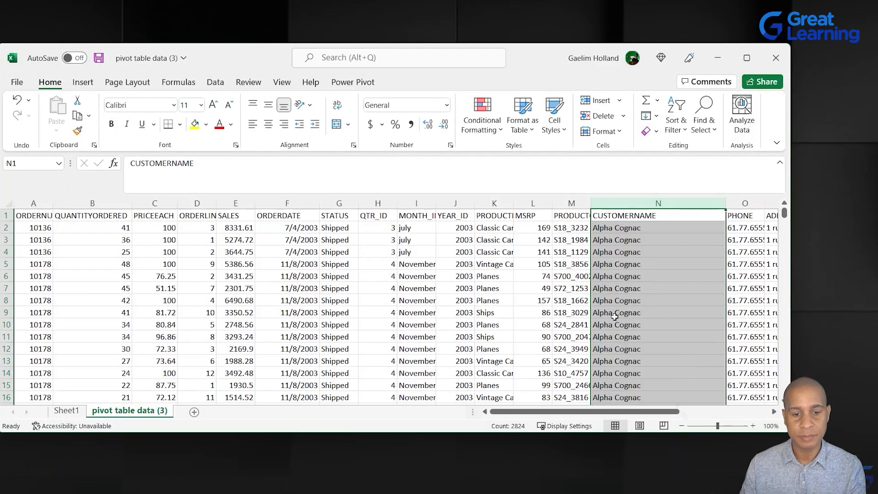
{"action": "left_click", "coordinate": [489, 321]}
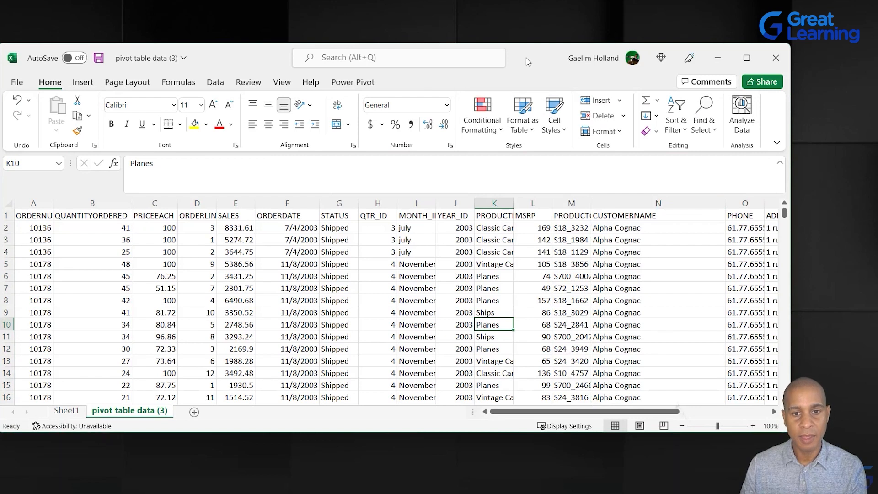
{"action": "left_click", "coordinate": [317, 301]}
{"action": "left_click", "coordinate": [252, 285]}
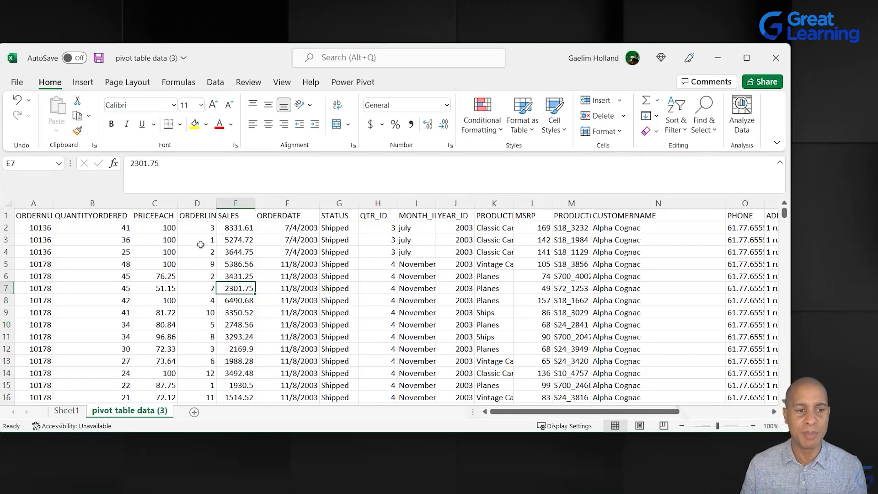
Insert a PivotChart on a new worksheet from the range A1:Y2824 of the pivot table data (3) sheet
{"action": "left_click", "coordinate": [81, 85]}
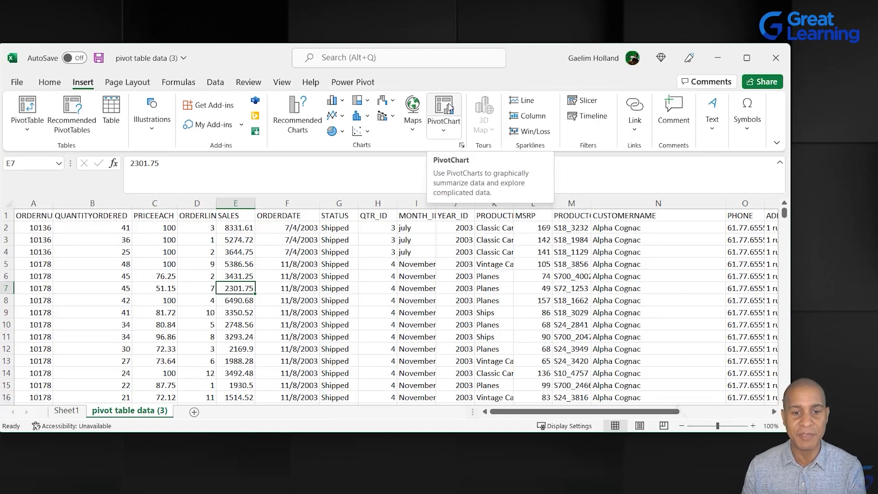
{"action": "left_click", "coordinate": [449, 107]}
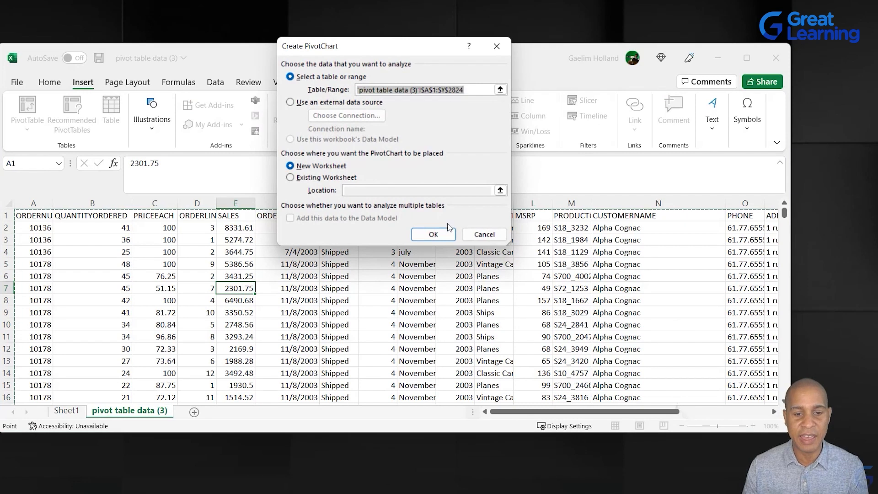
{"action": "left_click", "coordinate": [426, 237]}
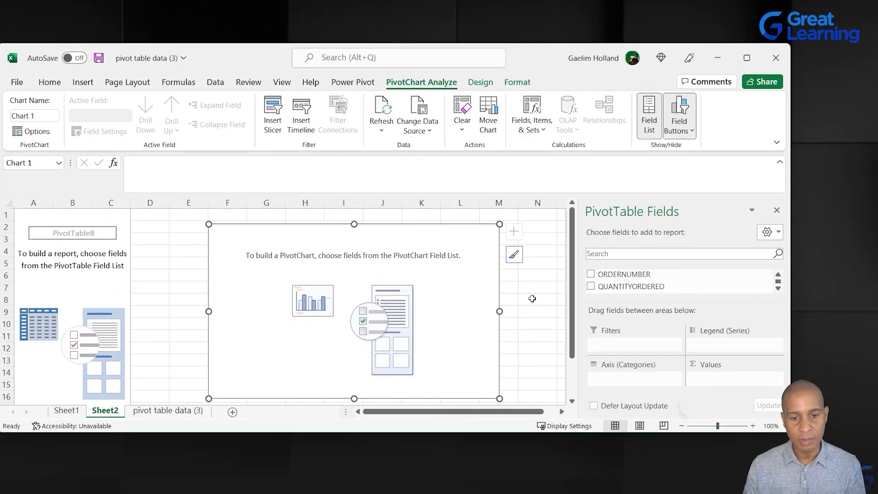
Enlarge the workbook window and add the ORDERDATE field to the PivotChart's axis categories
{"action": "double_click", "coordinate": [474, 433]}
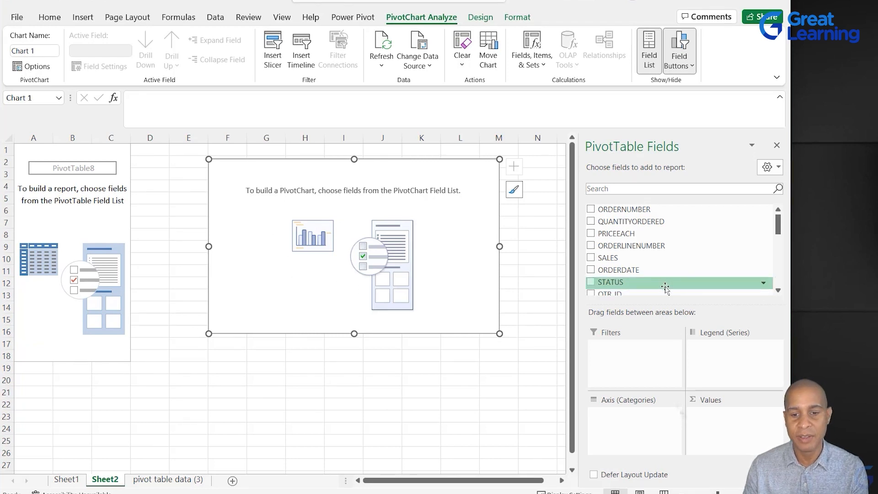
{"action": "scroll", "coordinate": [685, 271], "scroll_direction": "down", "scroll_amount": 2}
{"action": "scroll", "coordinate": [682, 271], "scroll_direction": "up", "scroll_amount": 2}
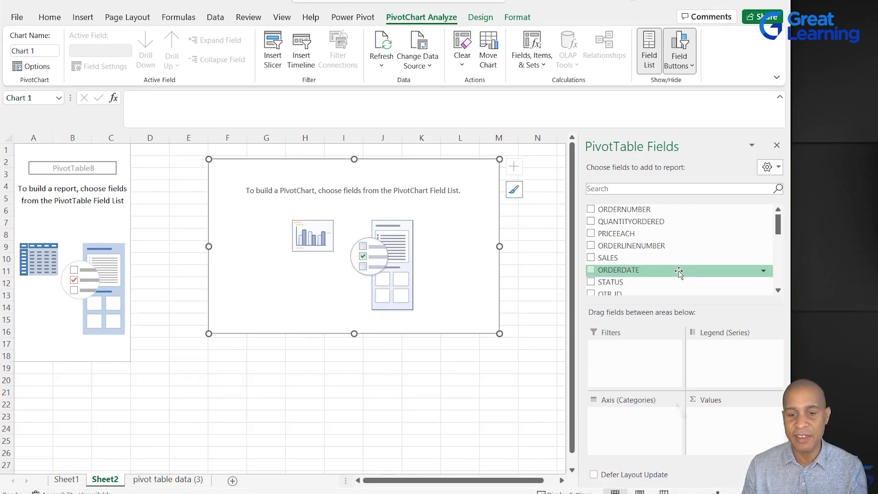
{"action": "scroll", "coordinate": [709, 247], "scroll_direction": "down", "scroll_amount": 2}
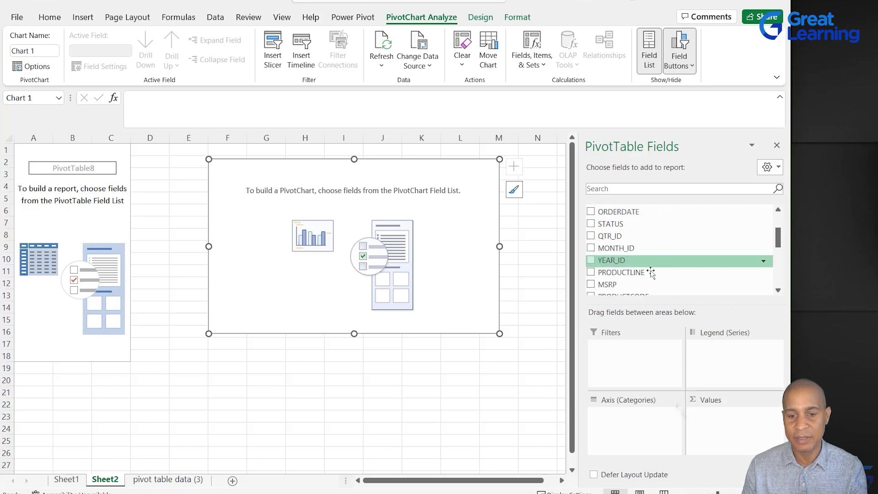
{"action": "mouse_move", "coordinate": [778, 239]}
{"action": "left_mouse_down"}
{"action": "mouse_move", "coordinate": [778, 279]}
{"action": "mouse_move", "coordinate": [778, 233]}
{"action": "left_mouse_up"}
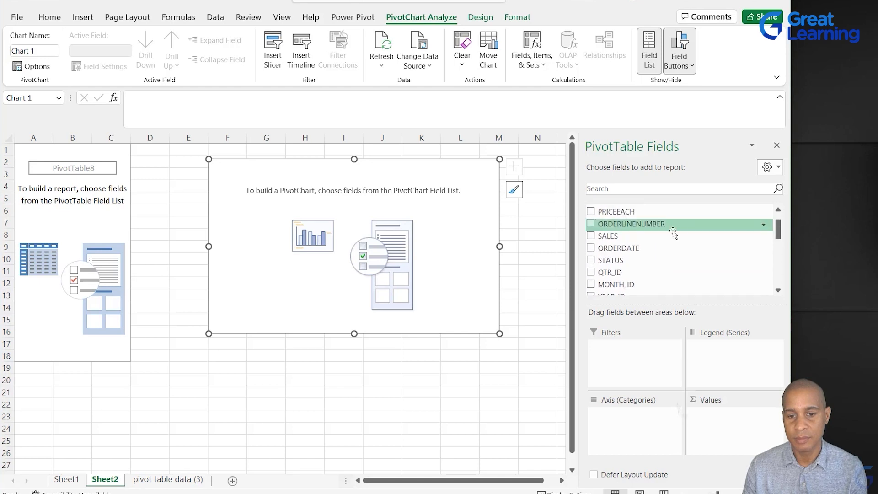
{"action": "left_click", "coordinate": [592, 249]}
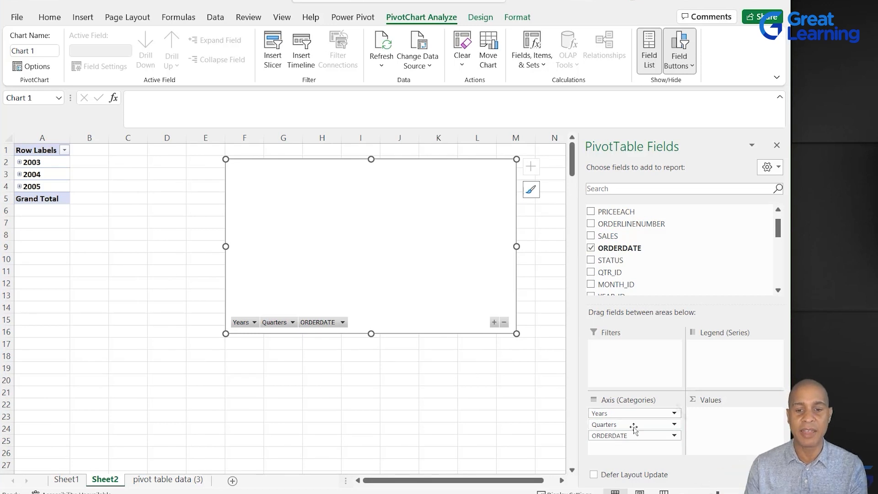
Add the QUANTITYORDERED field to the PivotChart's values and move the chart next to the pivot table
{"action": "scroll", "coordinate": [719, 274], "scroll_direction": "up", "scroll_amount": 1}
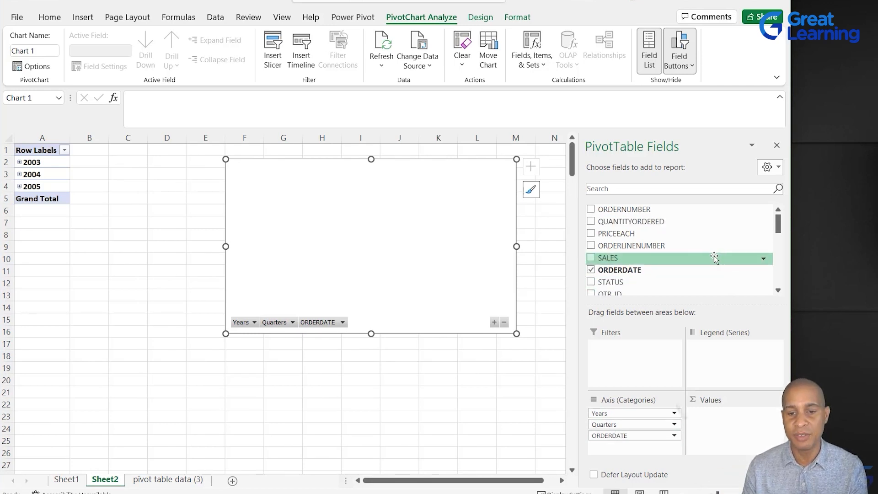
{"action": "left_click", "coordinate": [670, 190]}
{"action": "type", "text": "qua"}
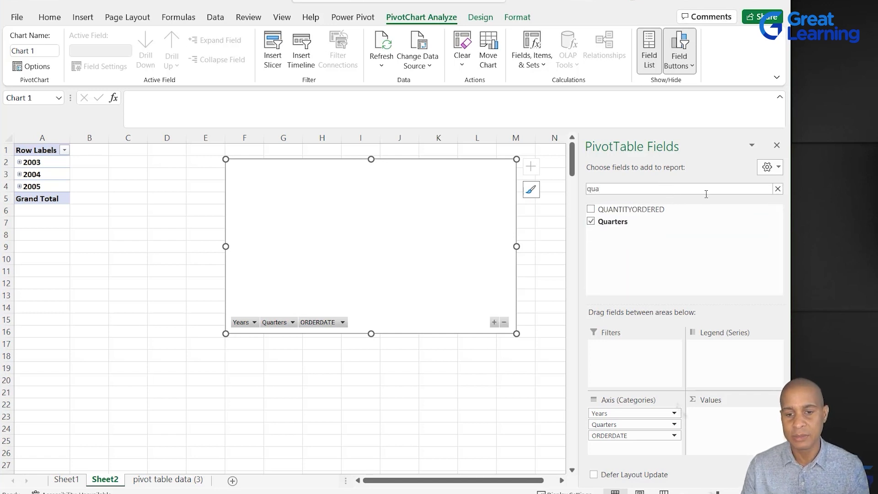
{"action": "mouse_move", "coordinate": [663, 210]}
{"action": "left_mouse_down"}
{"action": "mouse_move", "coordinate": [715, 361]}
{"action": "mouse_move", "coordinate": [726, 430]}
{"action": "mouse_move", "coordinate": [718, 424]}
{"action": "left_mouse_up"}
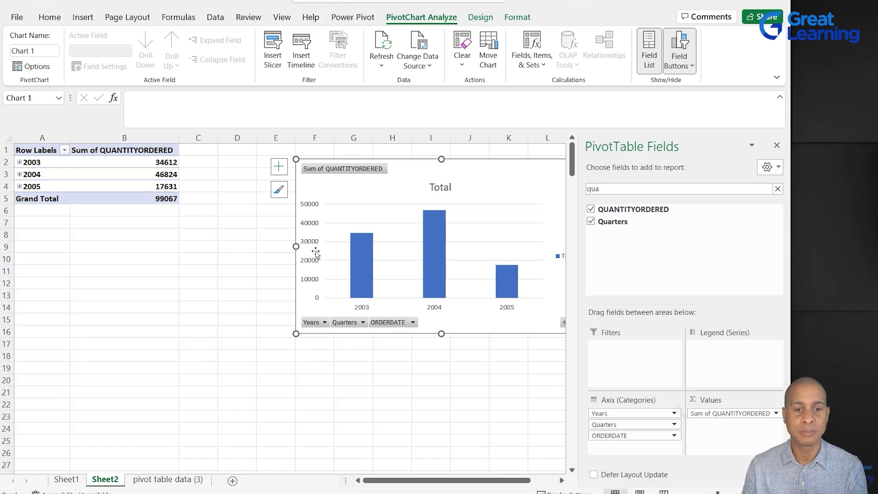
{"action": "left_click_drag", "start_coordinate": [402, 170], "coordinate": [284, 205]}
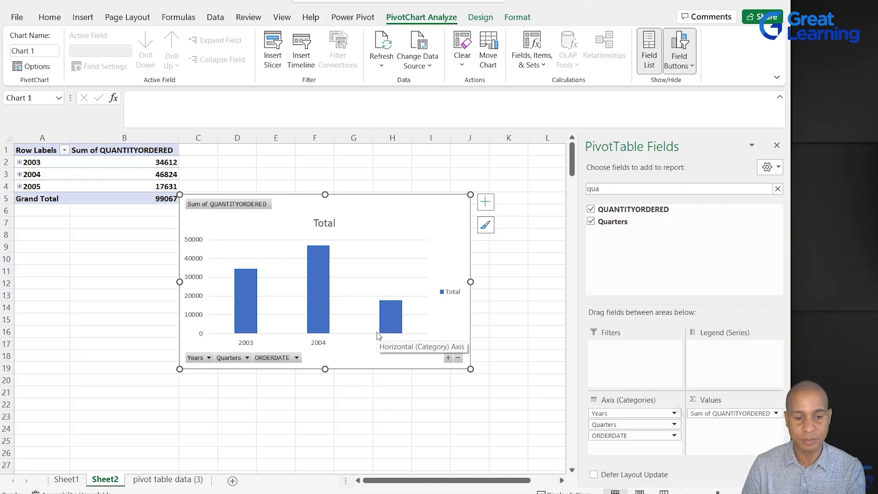
Change the PivotChart type from clustered column to Line
{"action": "left_click", "coordinate": [384, 248]}
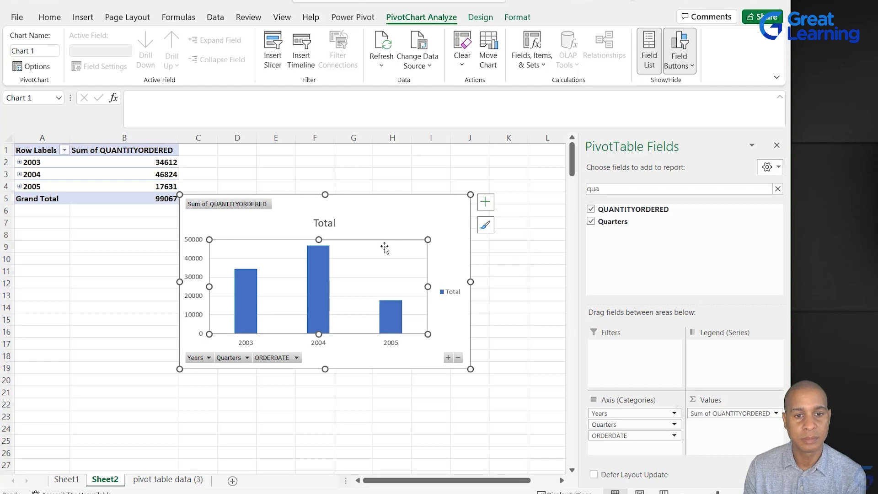
{"action": "left_click", "coordinate": [476, 21]}
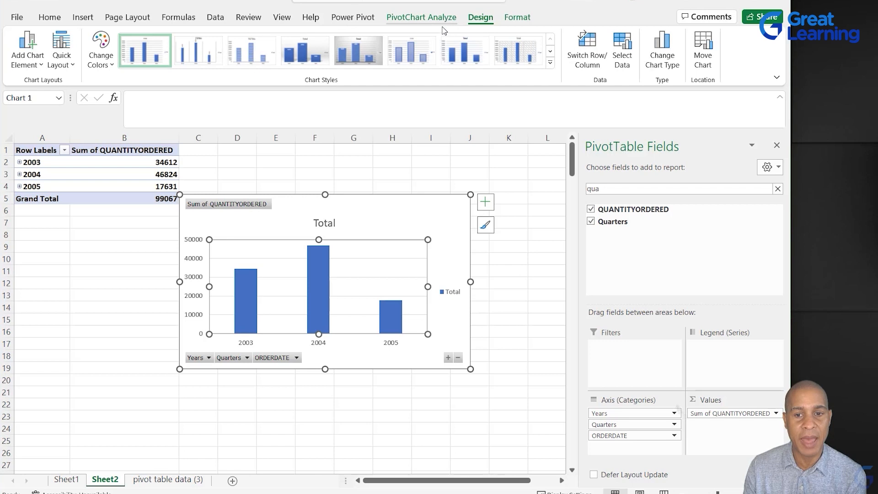
{"action": "left_click", "coordinate": [440, 19]}
{"action": "left_click", "coordinate": [479, 19]}
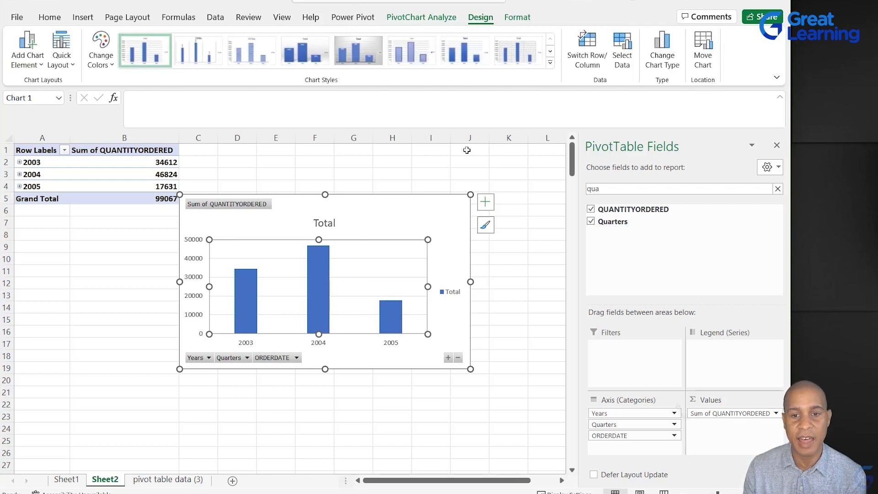
{"action": "left_click", "coordinate": [657, 71]}
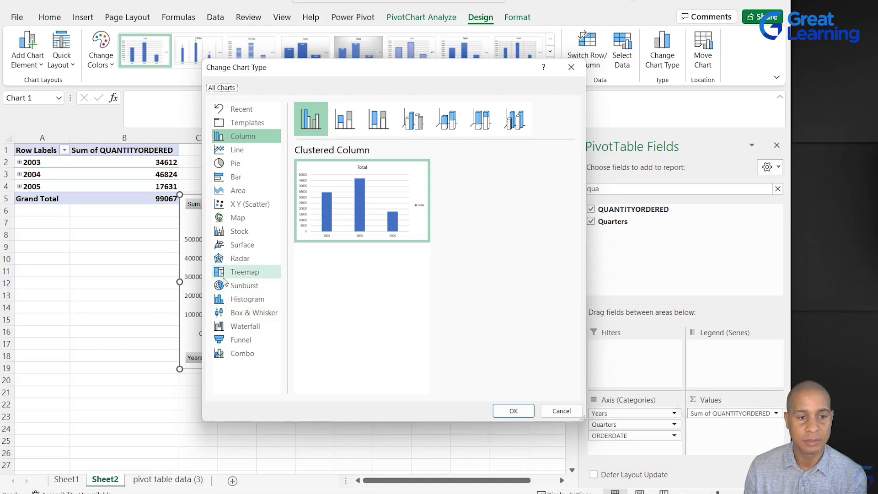
{"action": "left_click", "coordinate": [232, 155]}
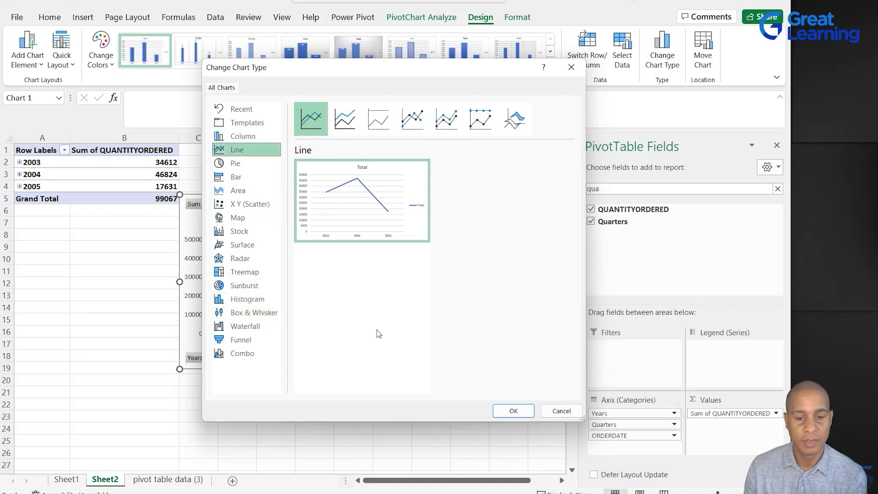
{"action": "left_click", "coordinate": [508, 410]}
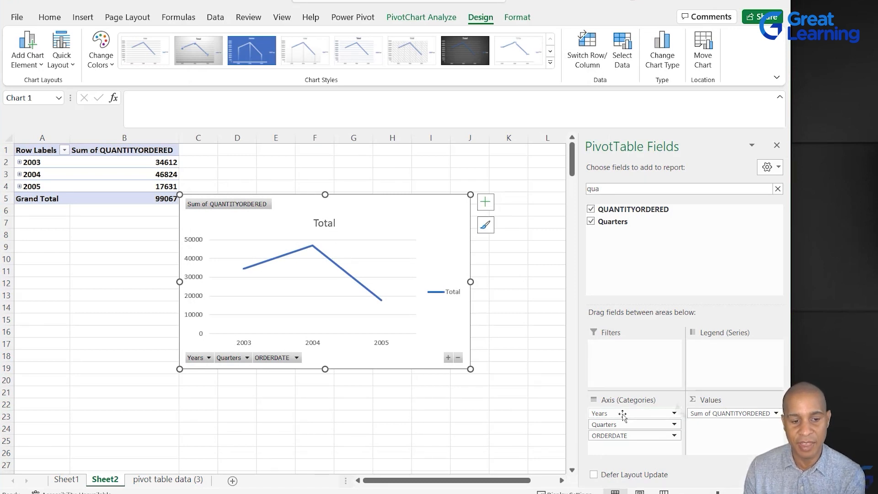
Remove the Quarters and Years fields from the chart's axis categories, leaving only ORDERDATE, and shift the chart over the pivot table
{"action": "left_click", "coordinate": [209, 358]}
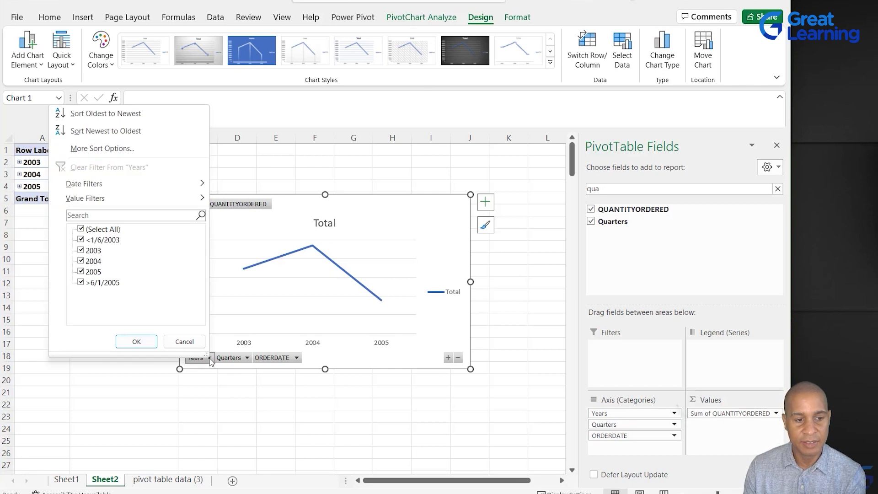
{"action": "left_click", "coordinate": [210, 358]}
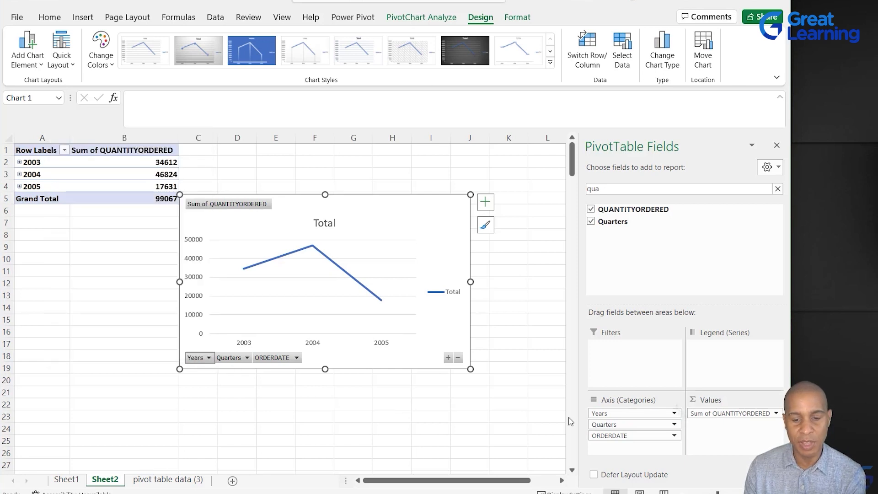
{"action": "left_click_drag", "start_coordinate": [604, 425], "coordinate": [506, 410]}
{"action": "left_click_drag", "start_coordinate": [608, 411], "coordinate": [428, 409]}
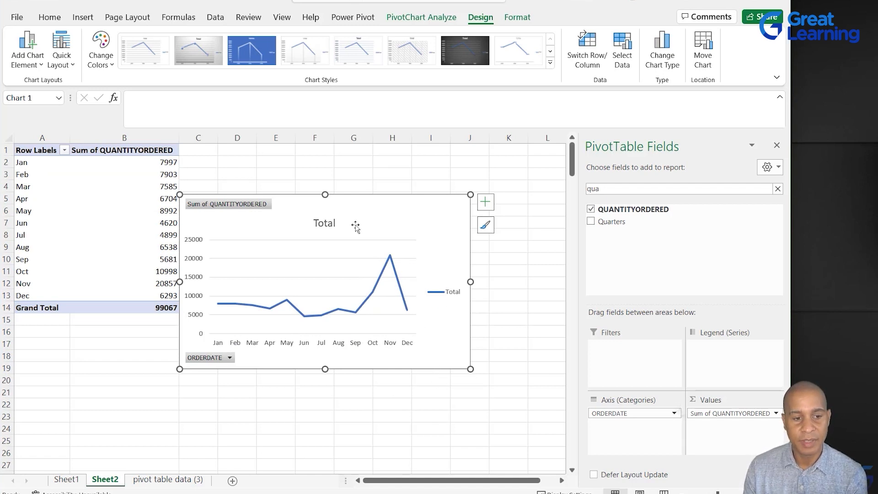
{"action": "left_click_drag", "start_coordinate": [366, 203], "coordinate": [305, 202]}
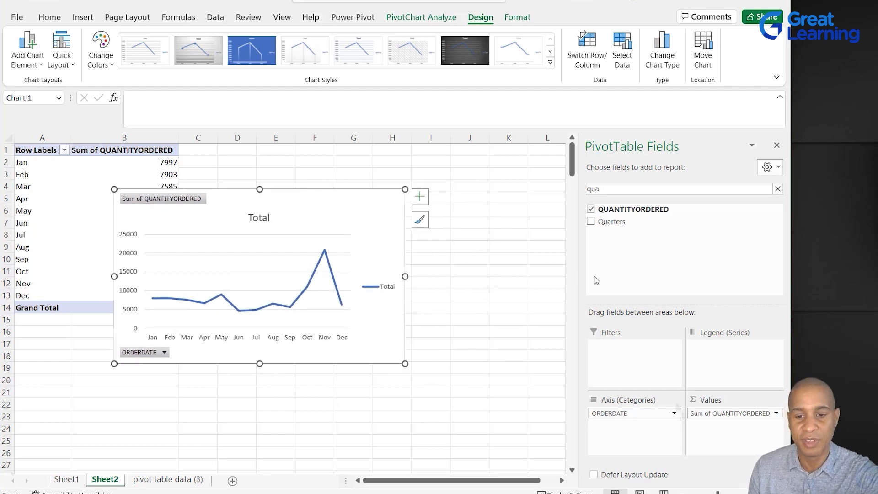
Clear the field search and add the STATE field to the PivotChart's report filters
{"action": "left_click_drag", "start_coordinate": [622, 191], "coordinate": [587, 191]}
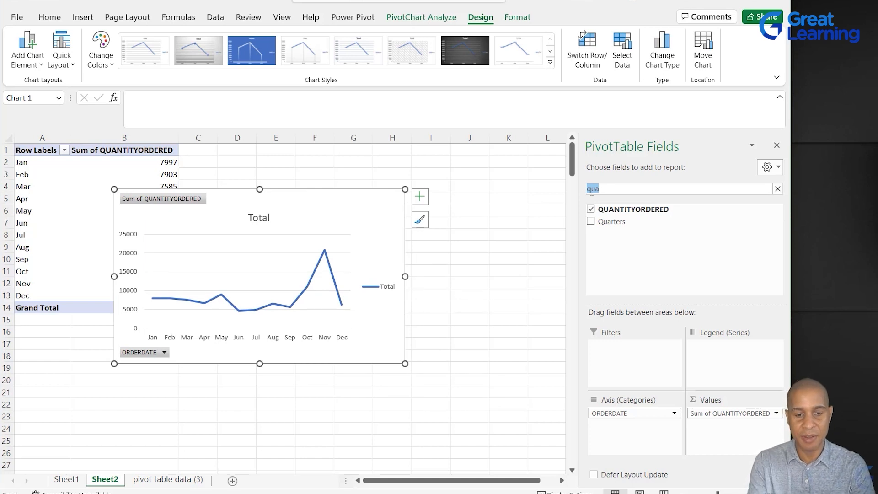
{"action": "key", "text": "BackSpace"}
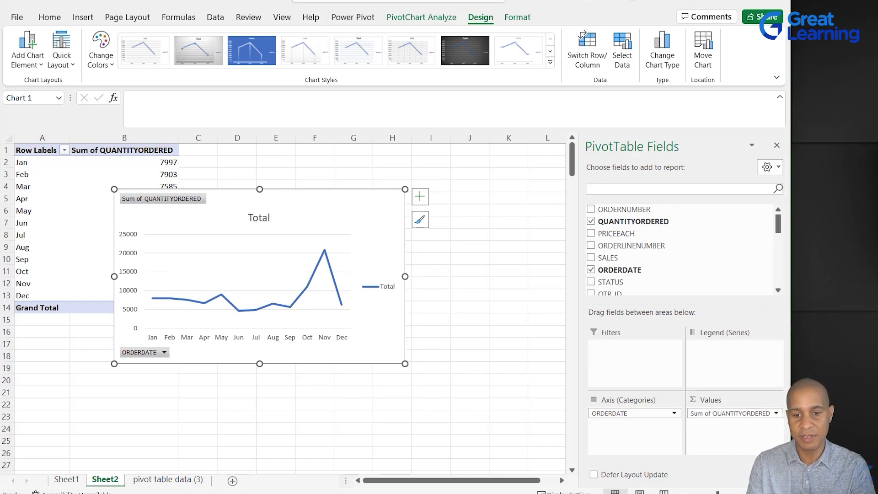
{"action": "scroll", "coordinate": [711, 231], "scroll_direction": "down", "scroll_amount": 5}
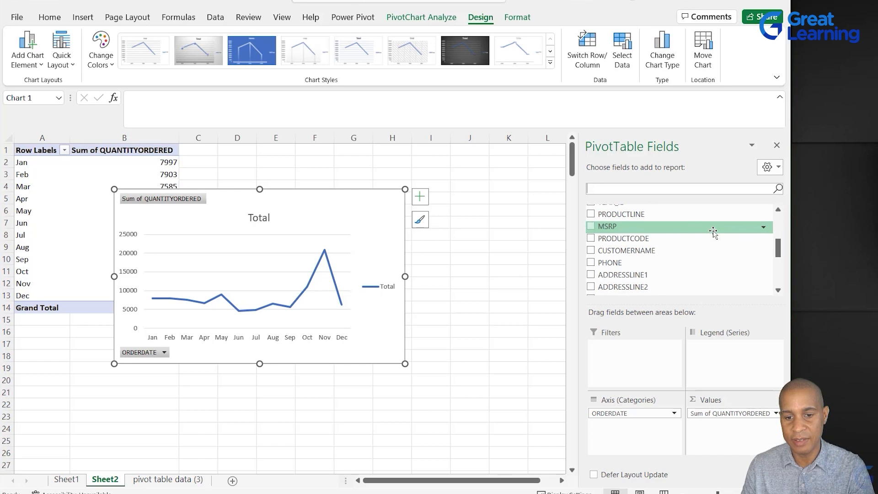
{"action": "scroll", "coordinate": [710, 242], "scroll_direction": "down", "scroll_amount": 2}
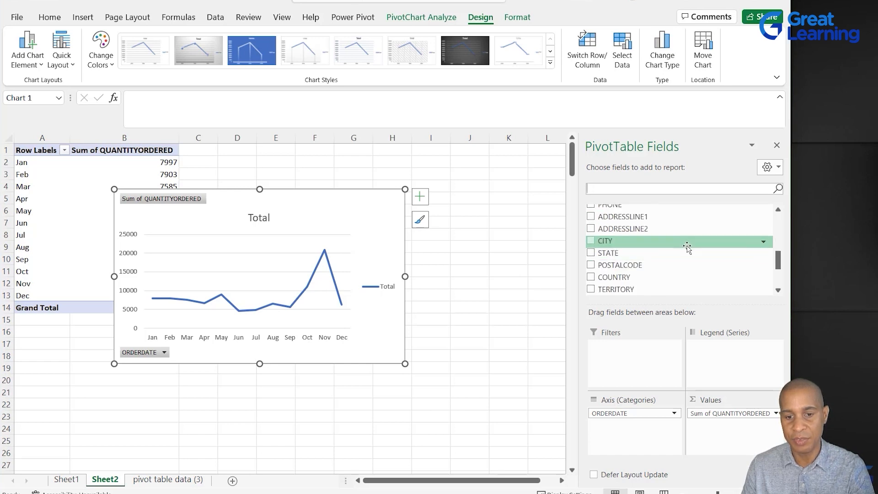
{"action": "left_click_drag", "start_coordinate": [687, 255], "coordinate": [614, 345]}
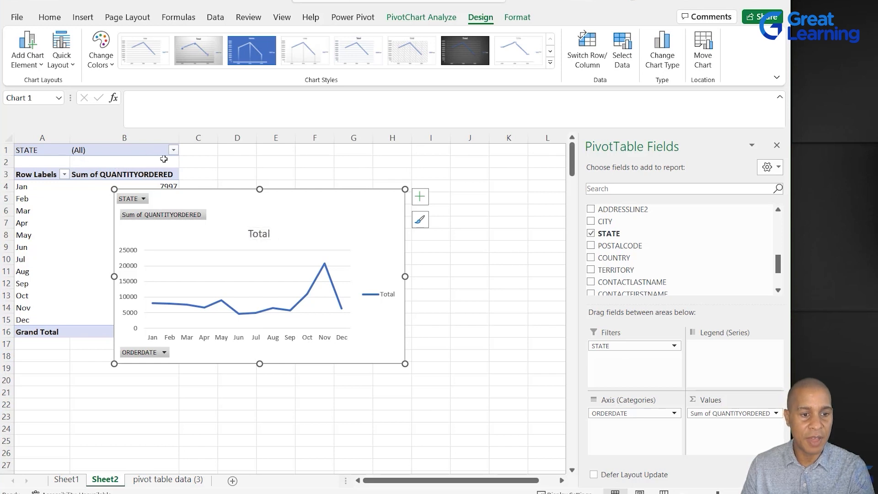
Enable multiple selection in the STATE filter and restrict the PivotChart to CA
{"action": "left_click", "coordinate": [144, 199]}
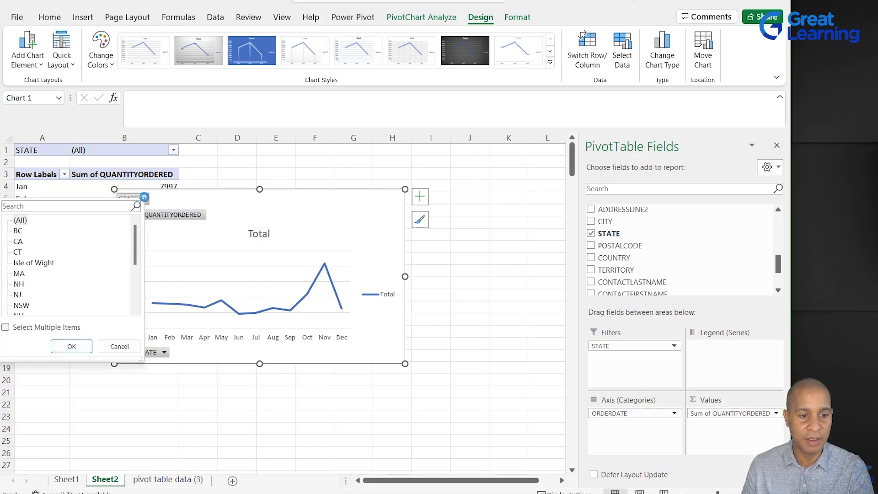
{"action": "left_click", "coordinate": [5, 328]}
{"action": "left_click", "coordinate": [16, 221]}
{"action": "left_click", "coordinate": [16, 242]}
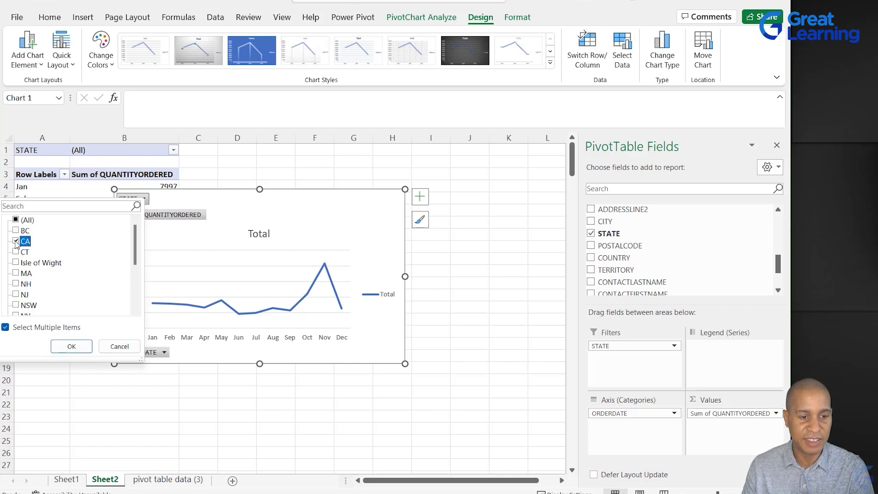
{"action": "left_click", "coordinate": [72, 347]}
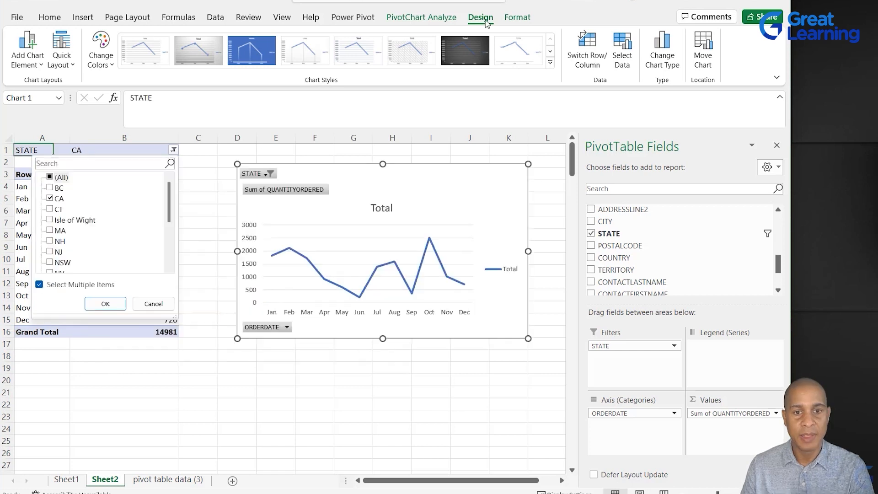
{"action": "key", "text": "Escape"}
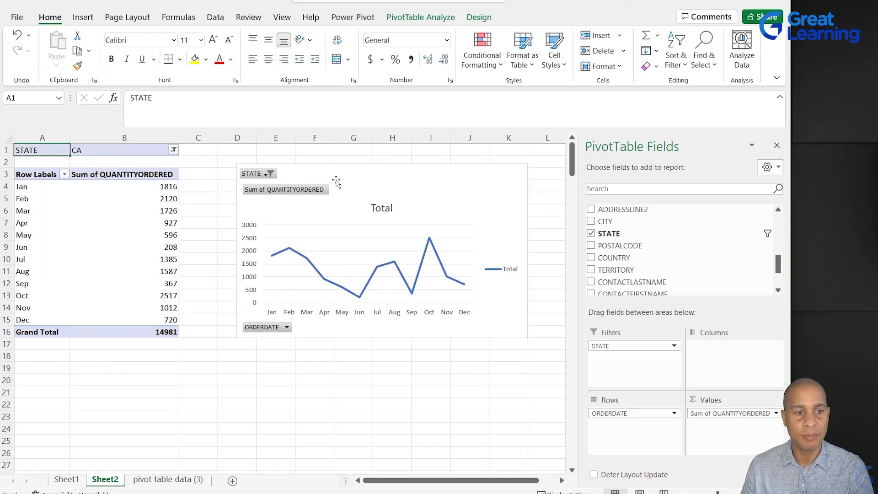
Select the pivot table and move the STATE field from the filters to the columns
{"action": "left_click", "coordinate": [336, 182]}
{"action": "left_click", "coordinate": [83, 17]}
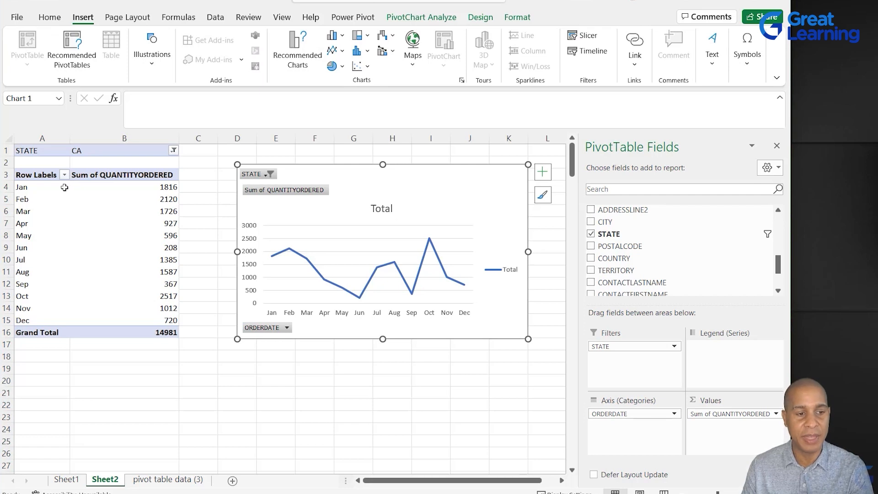
{"action": "left_click", "coordinate": [57, 152]}
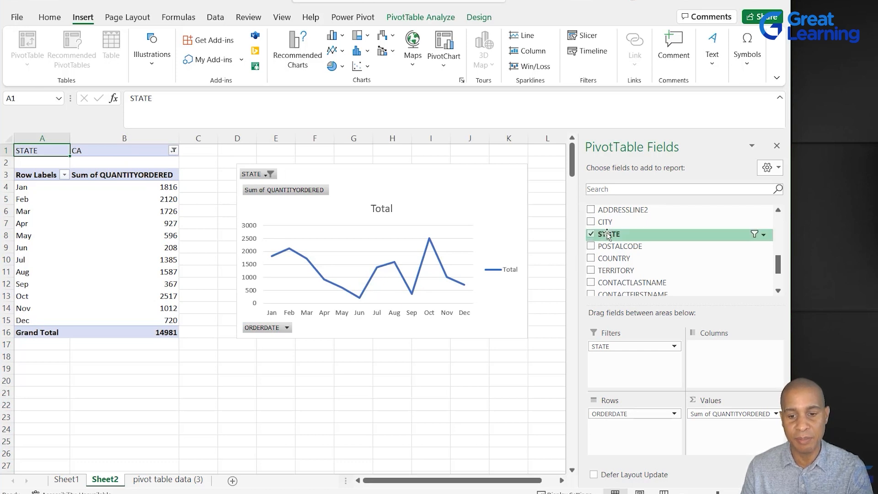
{"action": "left_click_drag", "start_coordinate": [609, 235], "coordinate": [718, 364]}
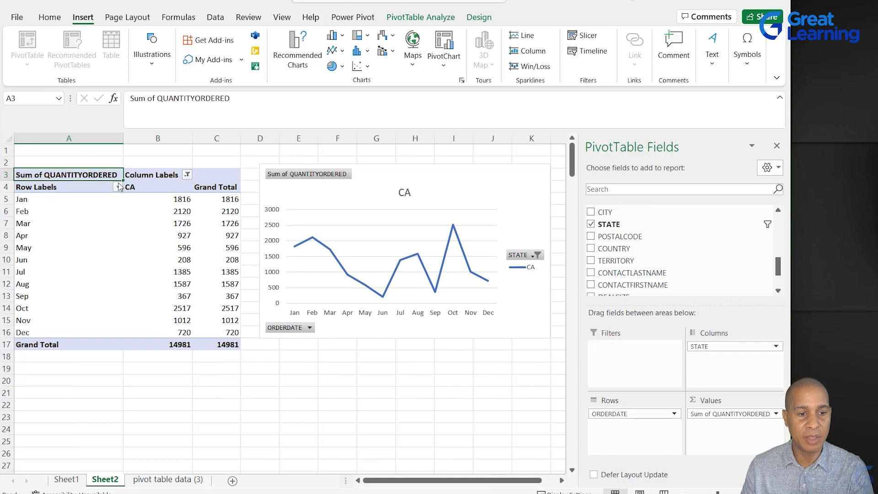
Add MA alongside CA in the pivot table's column label filter and select the PivotChart
{"action": "left_click", "coordinate": [187, 175]}
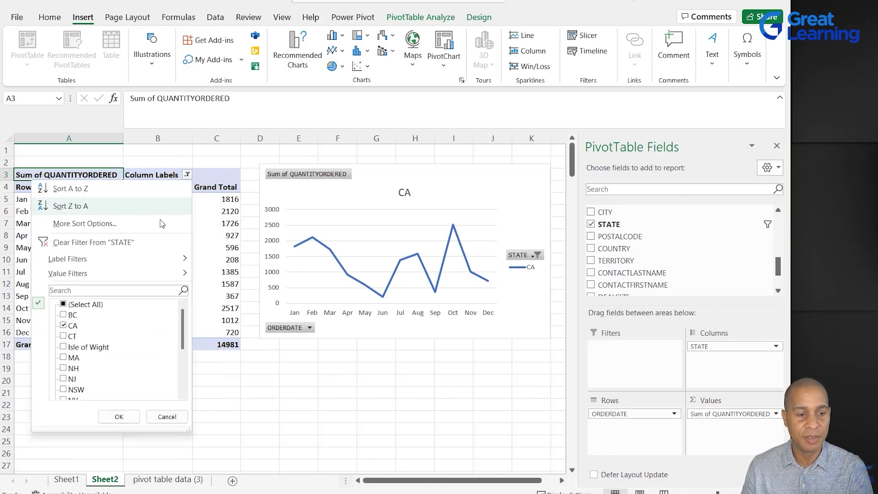
{"action": "left_click", "coordinate": [63, 359]}
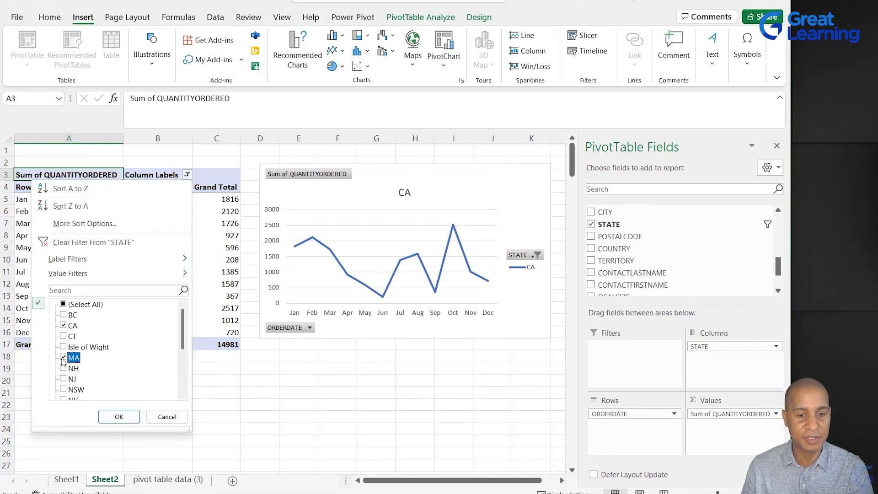
{"action": "left_click", "coordinate": [118, 417]}
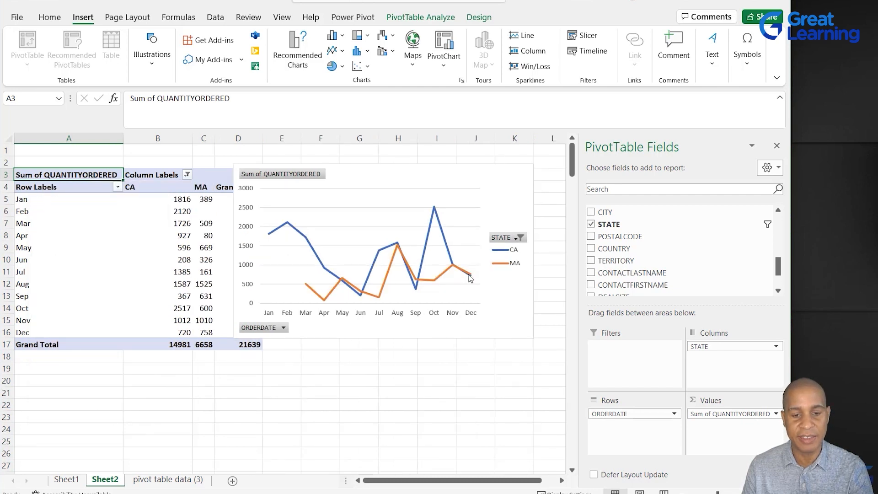
{"action": "mouse_move", "coordinate": [471, 278]}
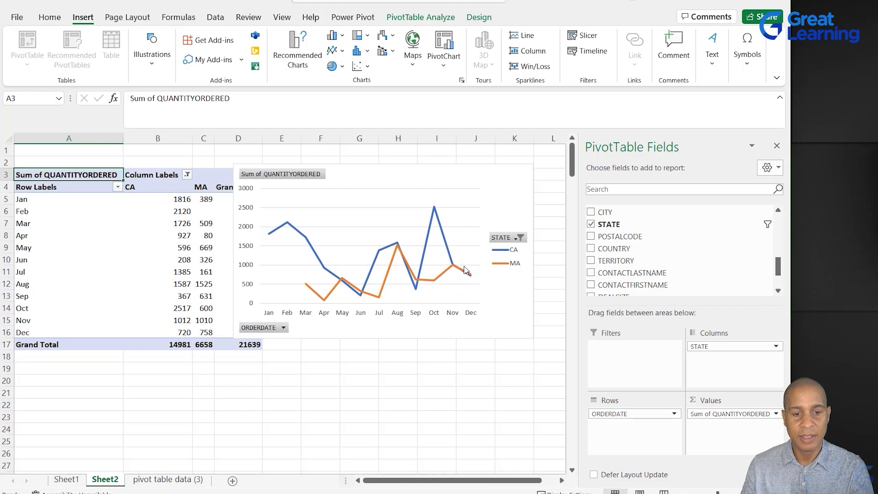
{"action": "left_click", "coordinate": [393, 180]}
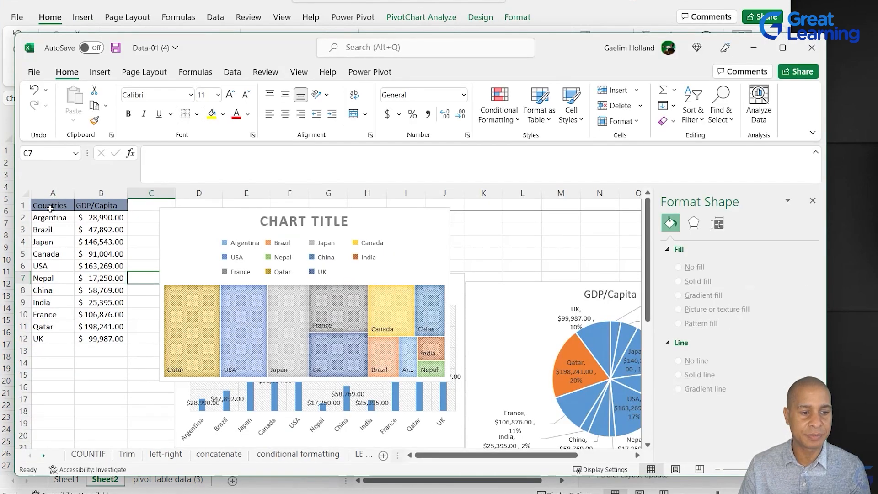
Insert a Filled Map chart from the Countries and GDP/Capita data in A1:B12 and enlarge it towards the data table
{"action": "left_click_drag", "start_coordinate": [50, 208], "coordinate": [101, 338]}
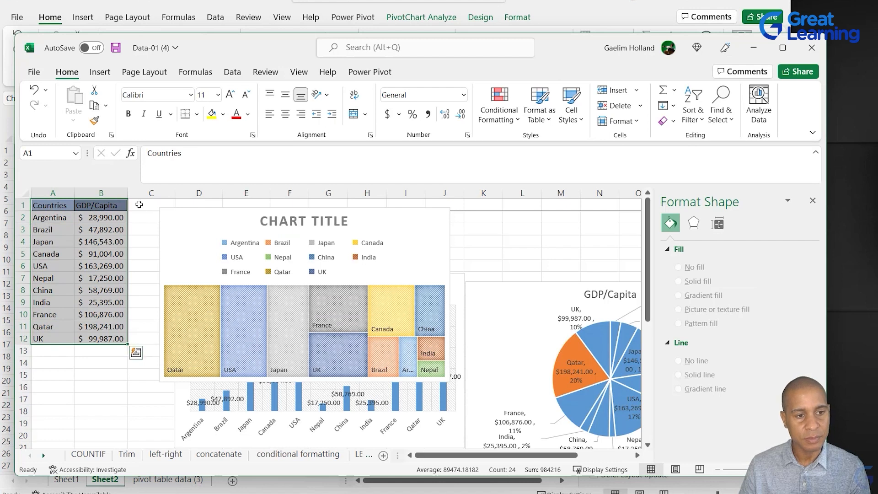
{"action": "left_click", "coordinate": [99, 73]}
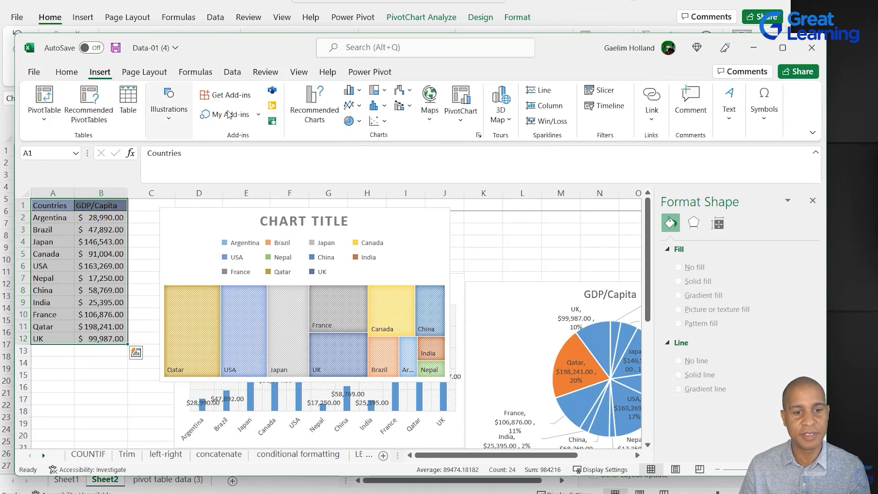
{"action": "left_click", "coordinate": [429, 110]}
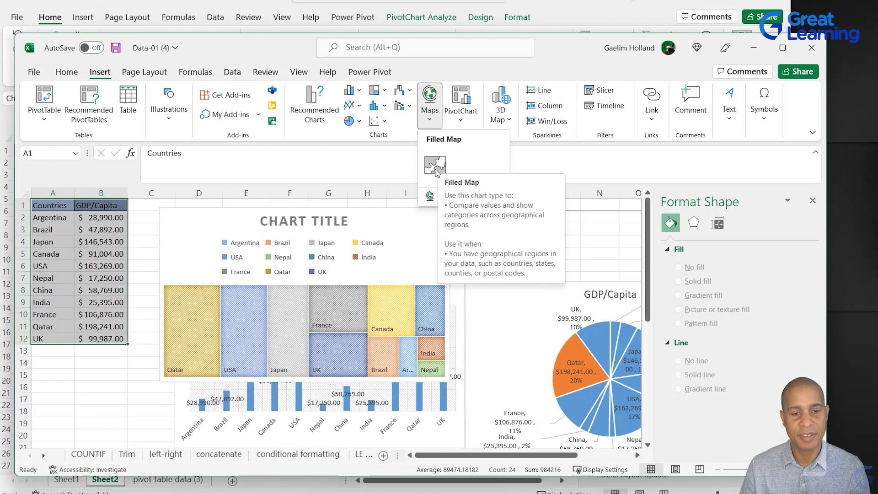
{"action": "left_click", "coordinate": [317, 107]}
{"action": "left_click", "coordinate": [317, 107]}
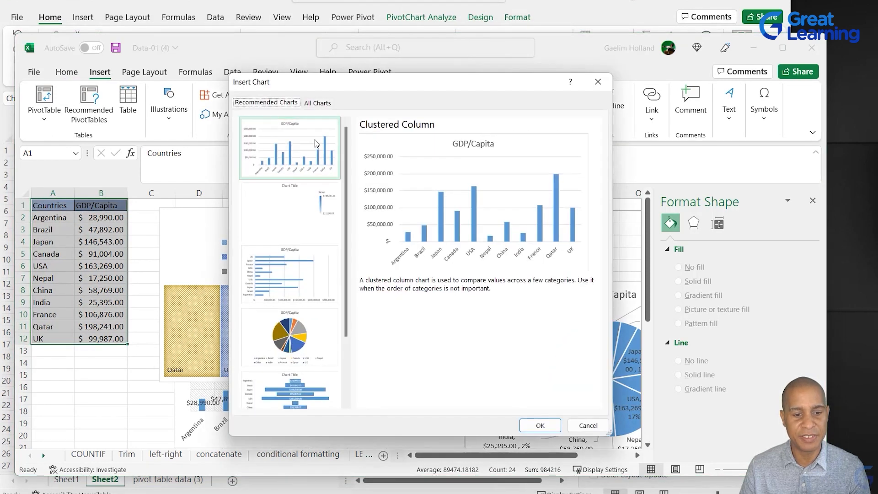
{"action": "left_click", "coordinate": [316, 105]}
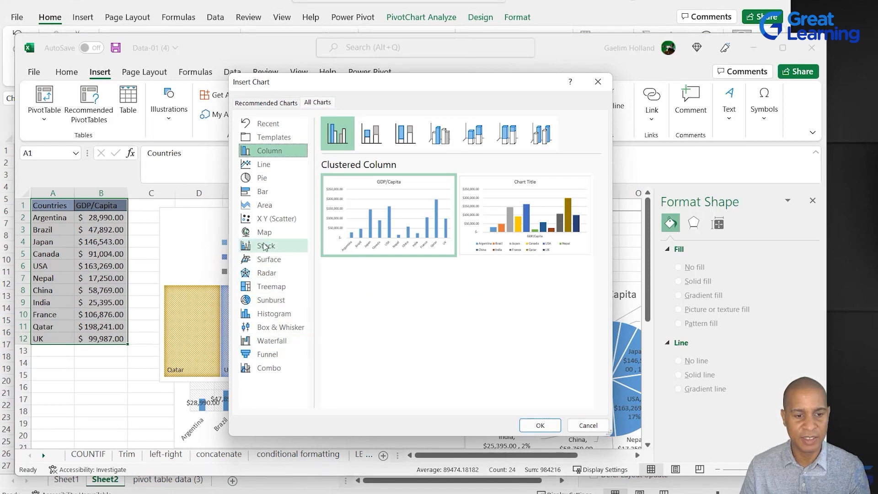
{"action": "left_click", "coordinate": [264, 233]}
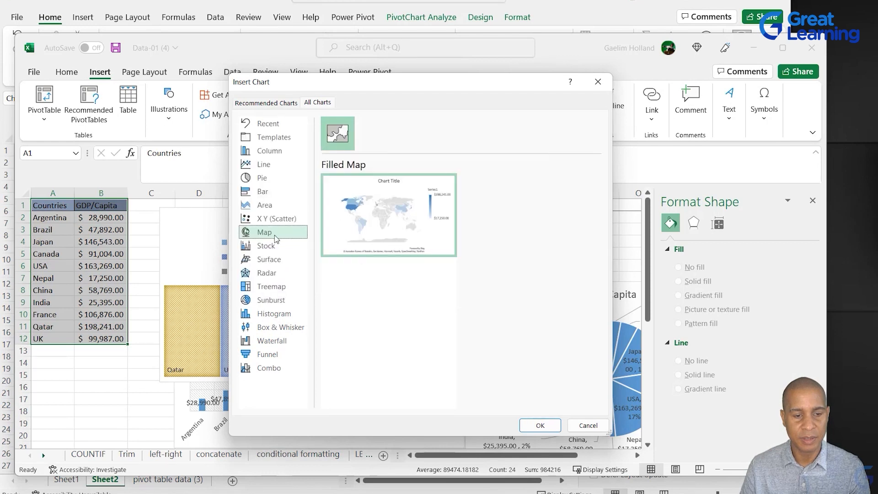
{"action": "double_click", "coordinate": [372, 227]}
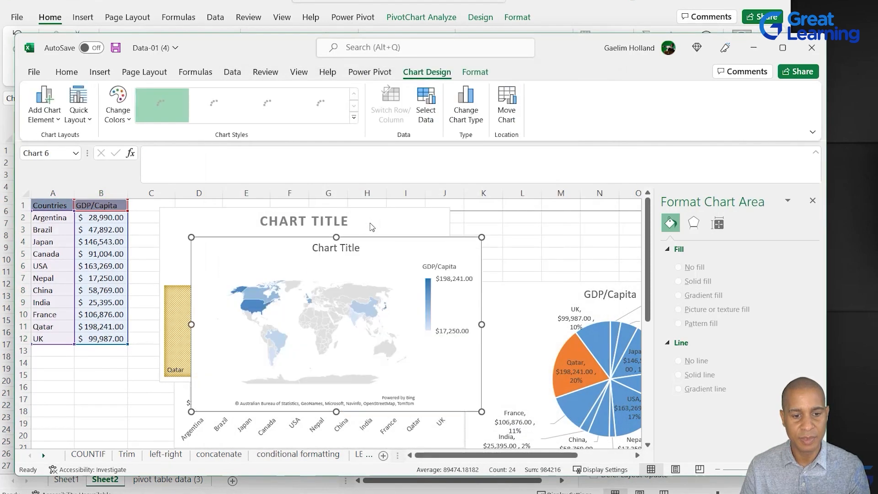
{"action": "left_click_drag", "start_coordinate": [191, 238], "coordinate": [147, 204]}
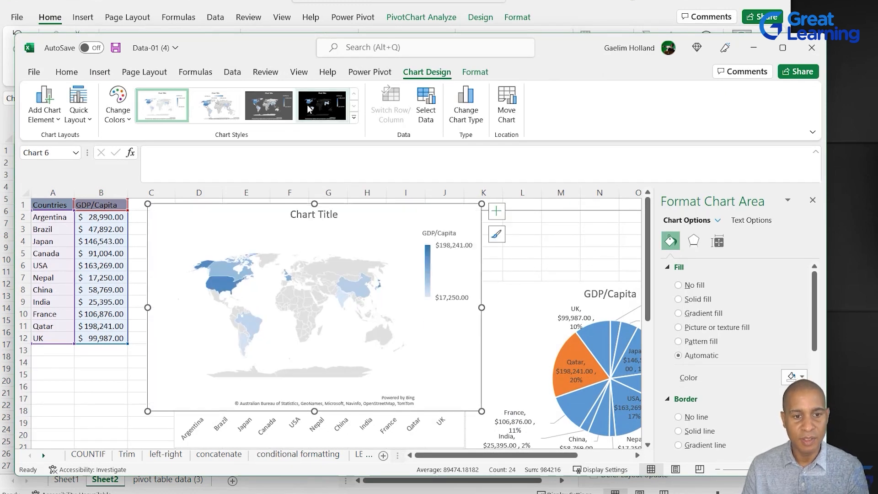
Try the dark grey chart style on the map, then apply the second, light style with the legend above the map
{"action": "left_click", "coordinate": [273, 111]}
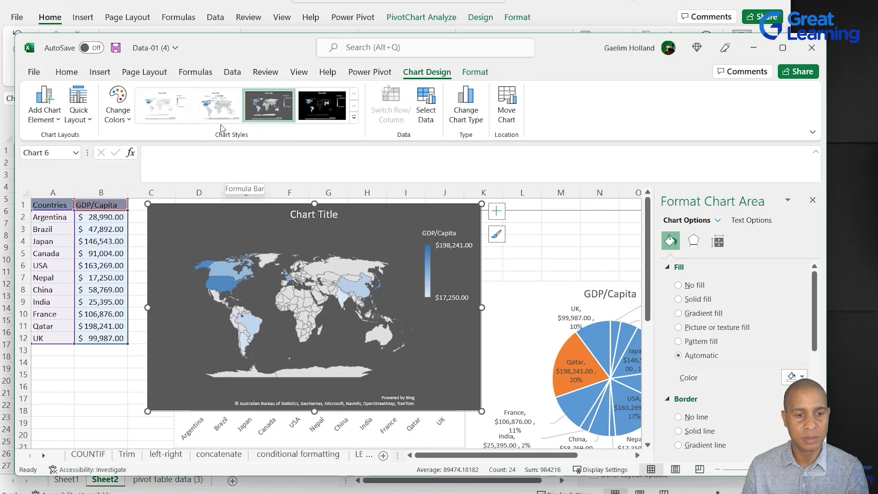
{"action": "left_click", "coordinate": [219, 117]}
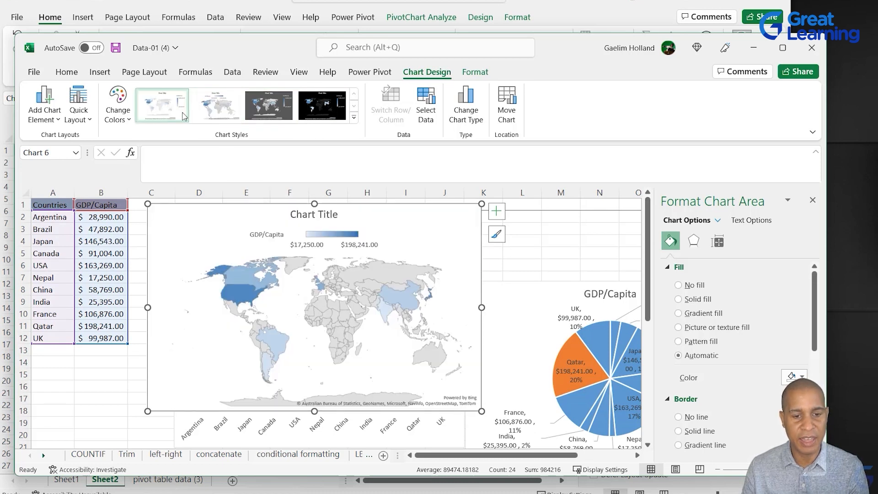
{"action": "left_click", "coordinate": [269, 109]}
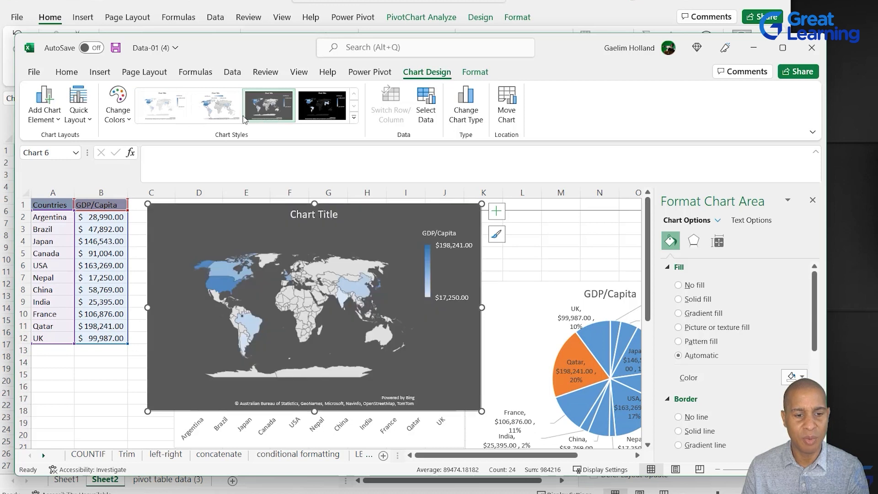
{"action": "left_click", "coordinate": [219, 117]}
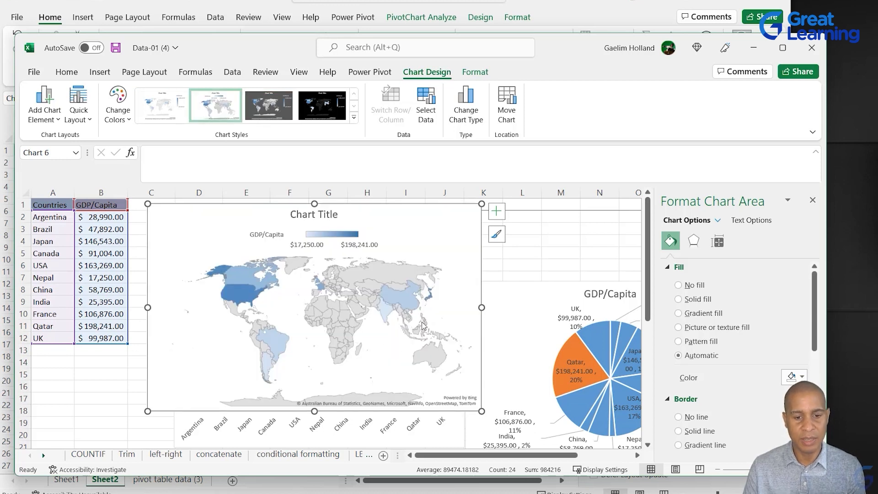